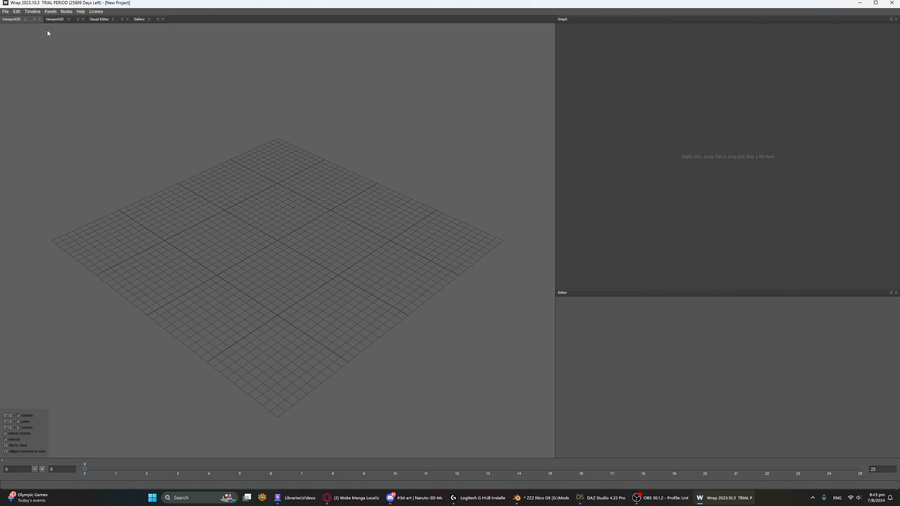
Step: Open the recent project G9 Template.wrap
{"action": "left_click", "coordinate": [5, 15]}
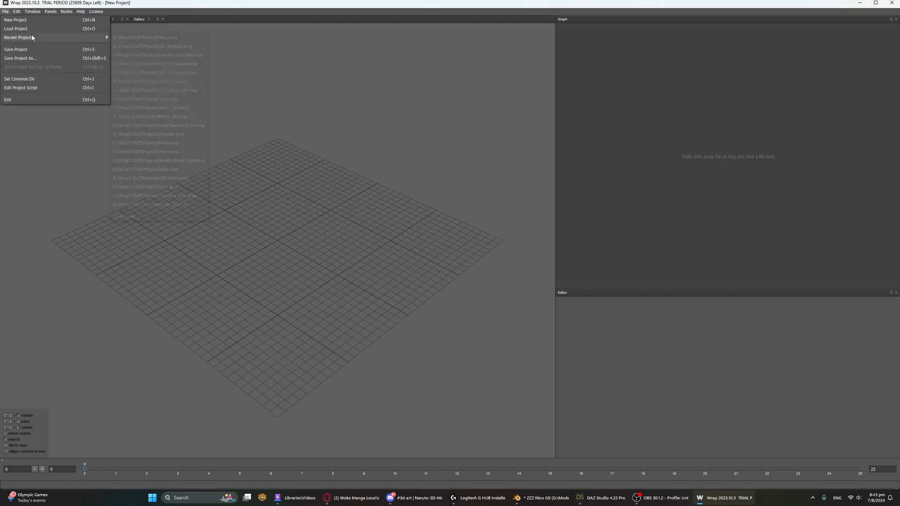
{"action": "left_click", "coordinate": [382, 60]}
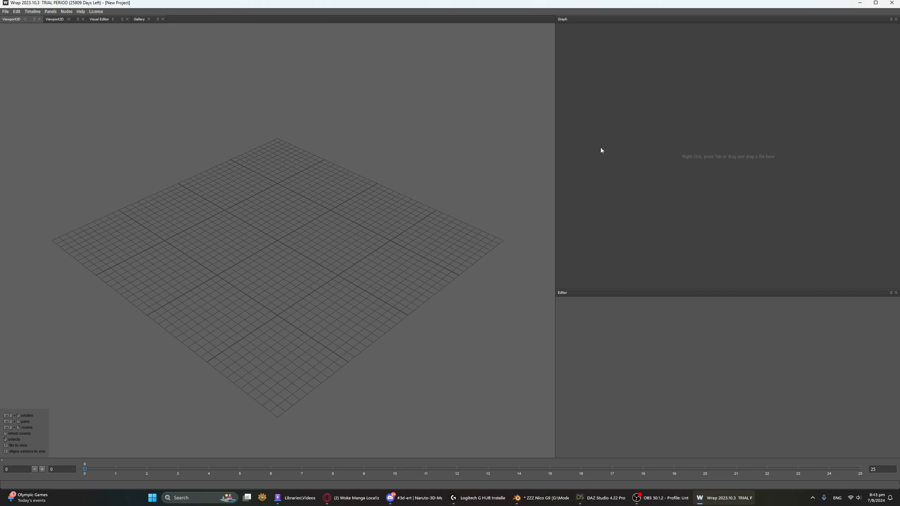
{"action": "left_click", "coordinate": [6, 12]}
{"action": "mouse_move", "coordinate": [47, 37]}
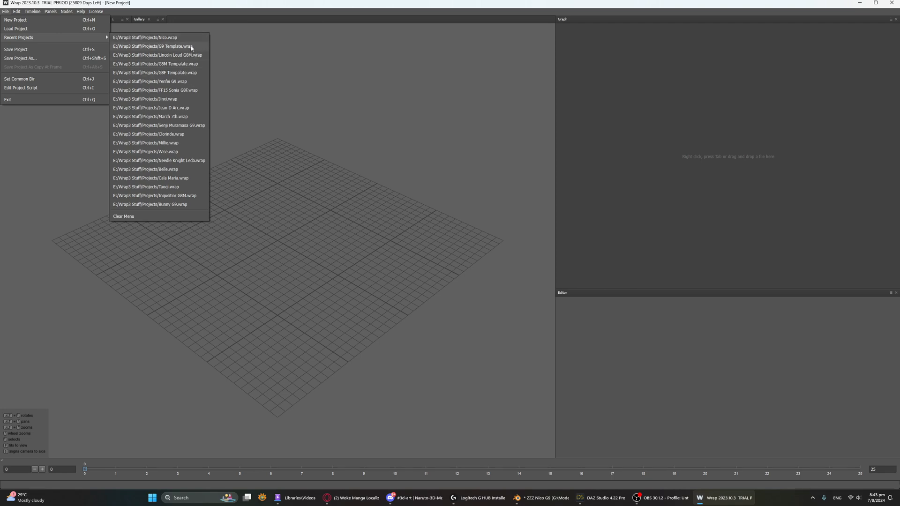
{"action": "left_click", "coordinate": [192, 46]}
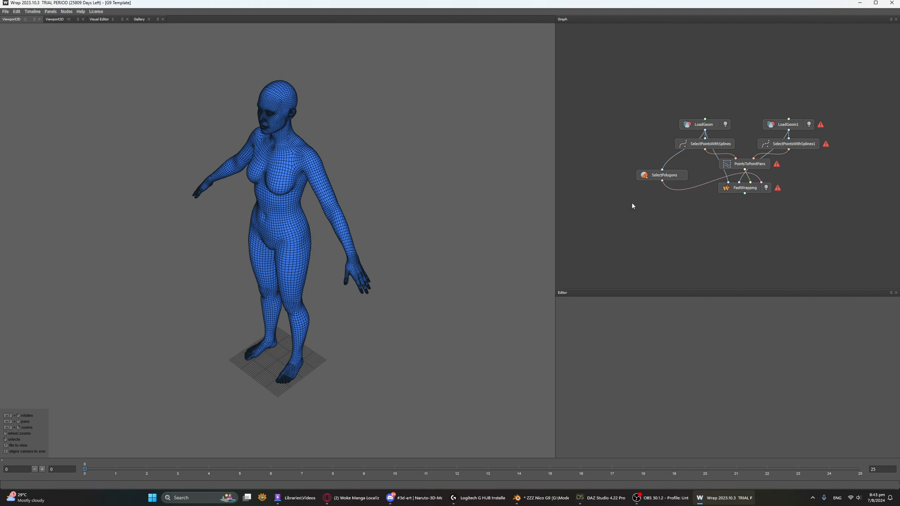
Step: Delete all the template's nodes from the graph to leave it empty
{"action": "left_click", "coordinate": [725, 143]}
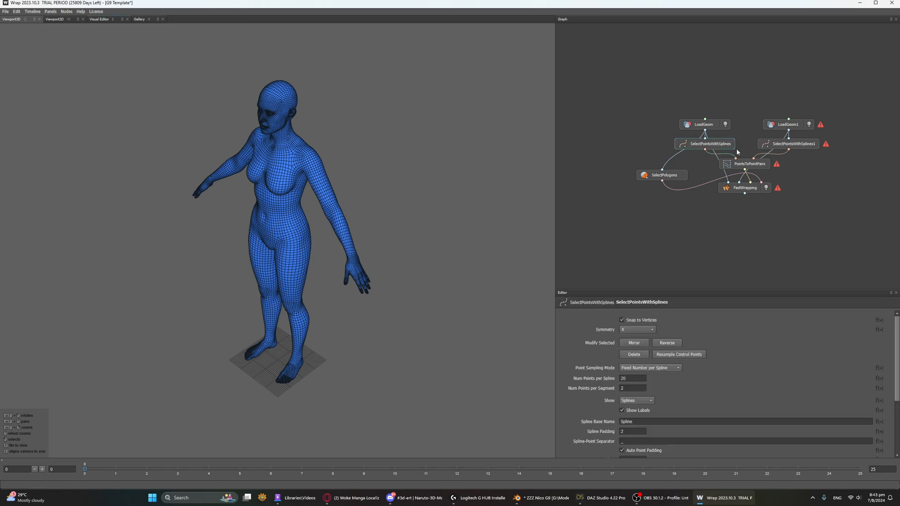
{"action": "left_click_drag", "start_coordinate": [417, 203], "coordinate": [476, 185], "text": "alt"}
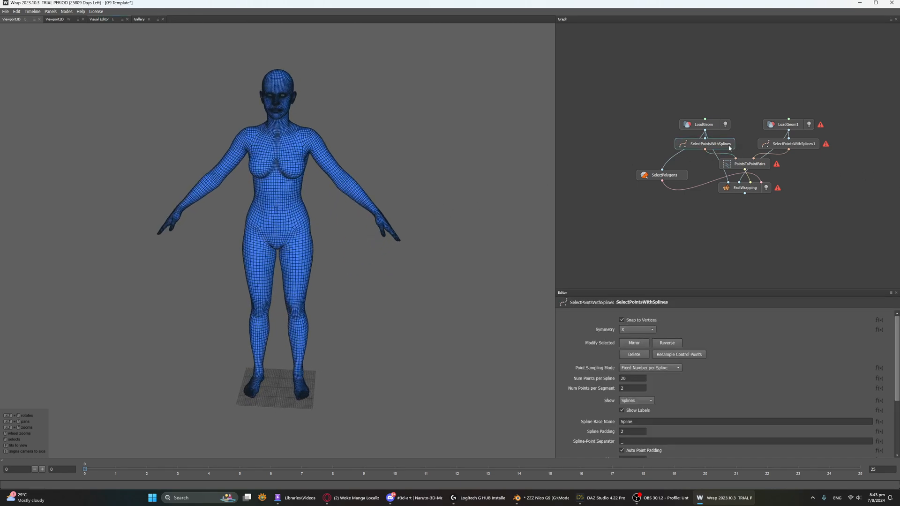
{"action": "left_click_drag", "start_coordinate": [601, 87], "coordinate": [898, 284]}
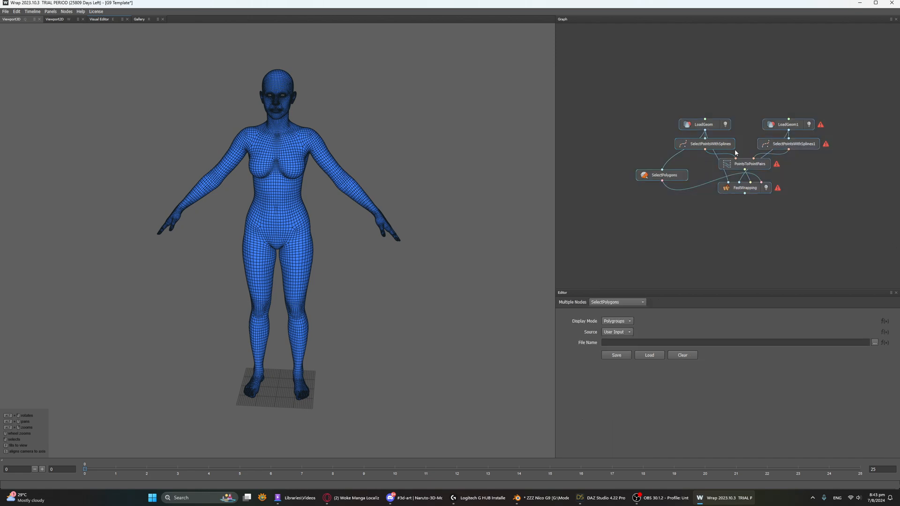
{"action": "key", "text": "Delete"}
{"action": "right_click", "coordinate": [658, 85]}
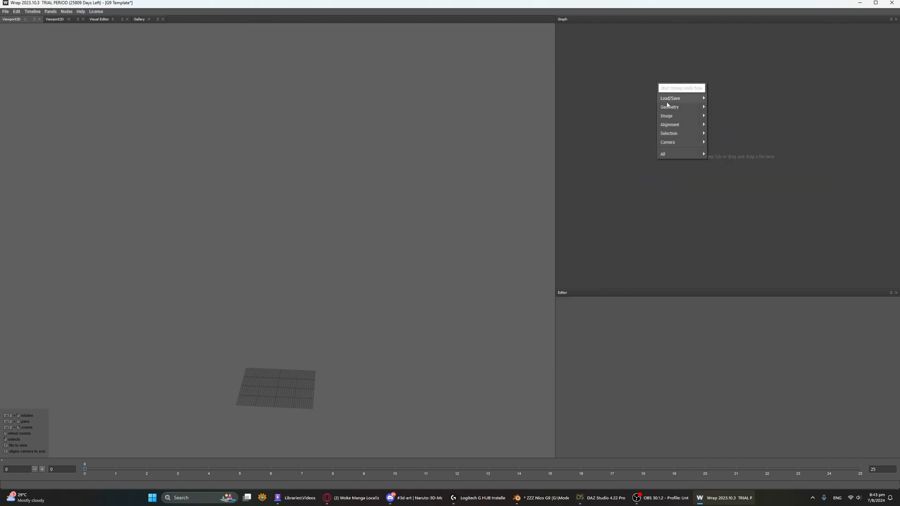
{"action": "mouse_move", "coordinate": [669, 107]}
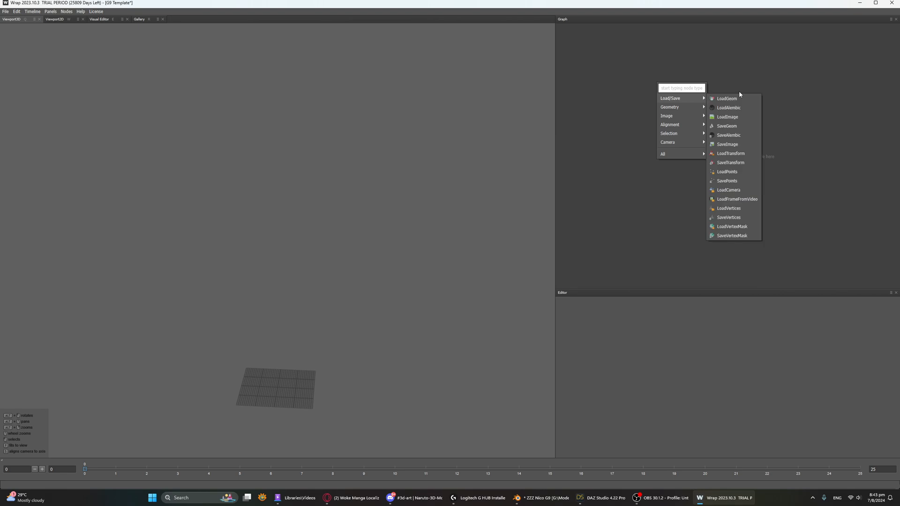
{"action": "left_click", "coordinate": [740, 126]}
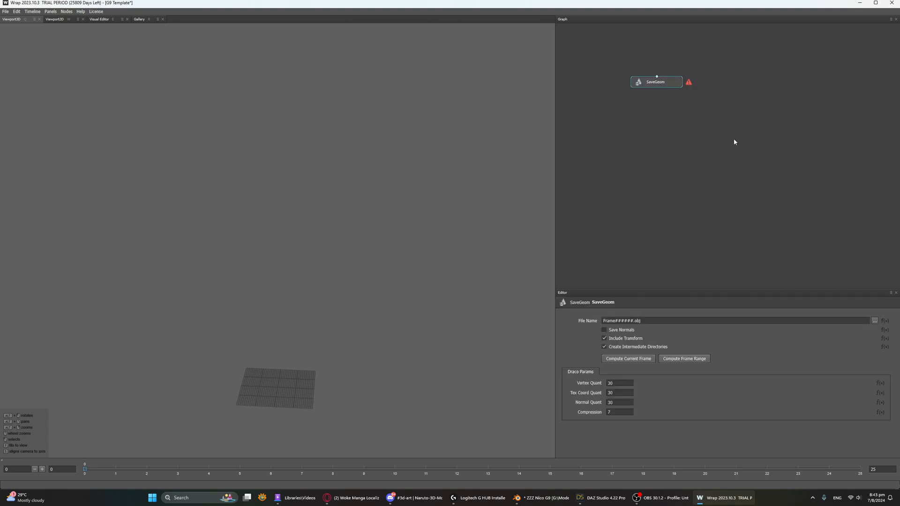
{"action": "left_click_drag", "start_coordinate": [671, 89], "coordinate": [650, 106]}
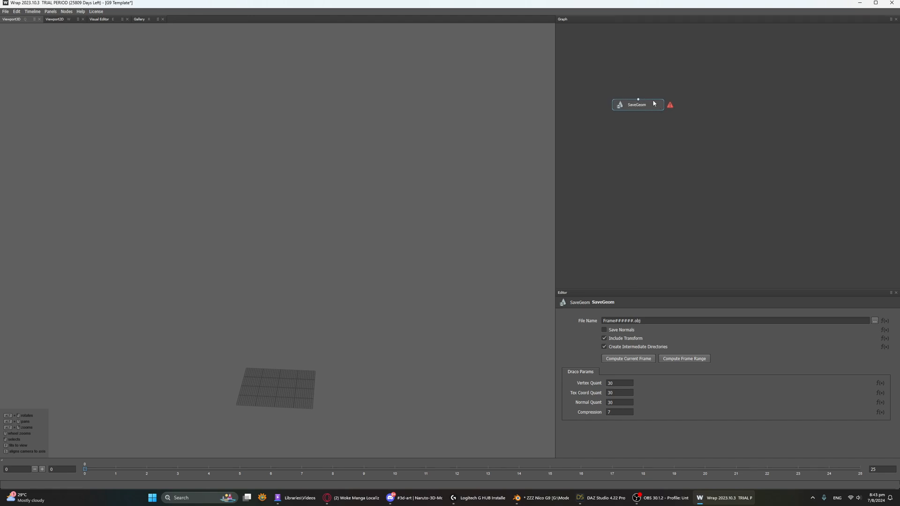
{"action": "key", "text": "Delete"}
Step: Add a LoadGeom node to the empty graph and place it in the upper part
{"action": "right_click", "coordinate": [635, 85]}
{"action": "mouse_move", "coordinate": [674, 100]}
{"action": "left_click", "coordinate": [714, 100]}
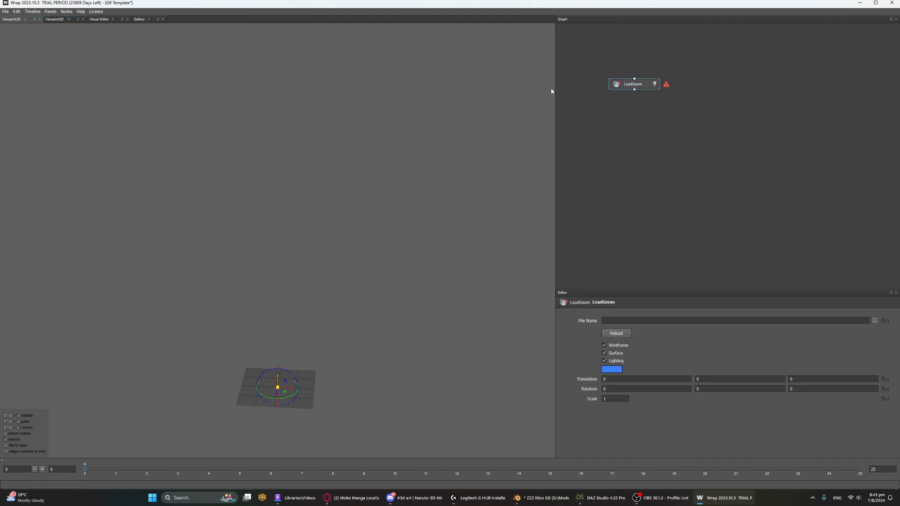
{"action": "left_click_drag", "start_coordinate": [620, 85], "coordinate": [612, 116]}
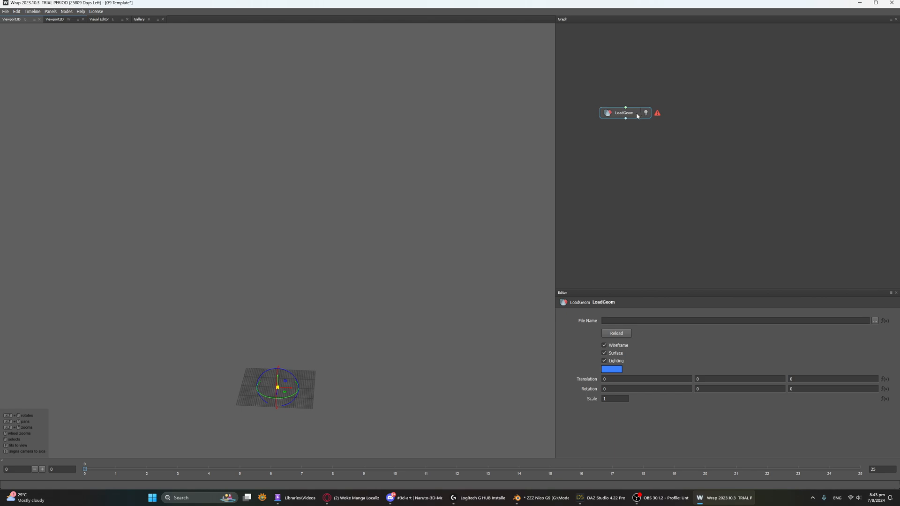
Step: Load G9F.obj from the Wrap3 Stuff/Daz3d/G9 folder into the LoadGeom node
{"action": "left_click", "coordinate": [876, 320]}
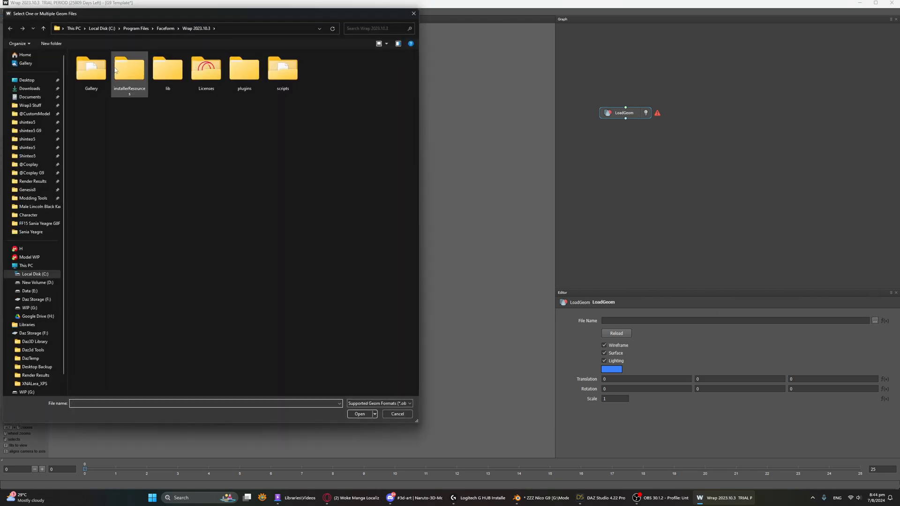
{"action": "double_click", "coordinate": [91, 75]}
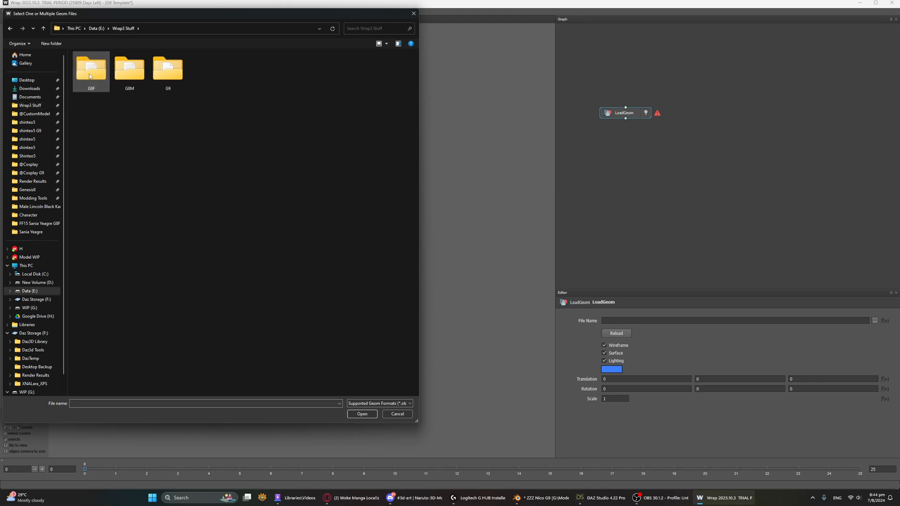
{"action": "double_click", "coordinate": [178, 78]}
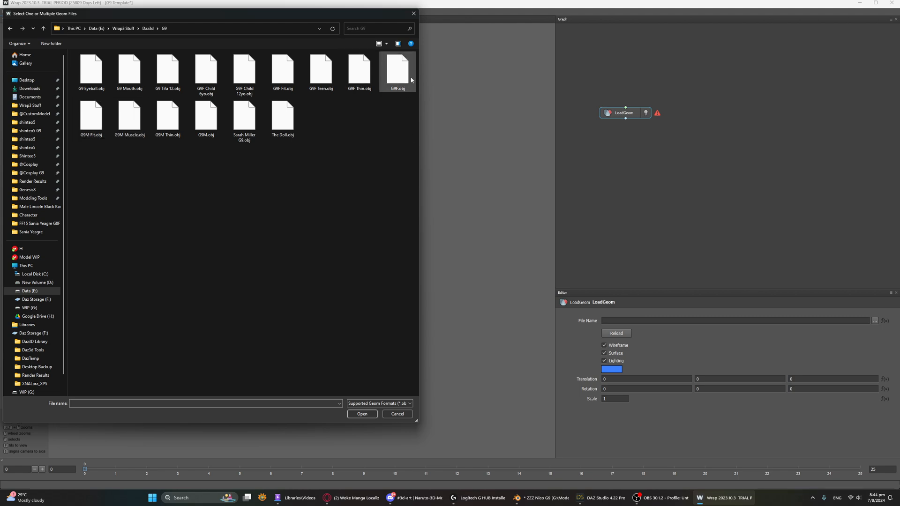
{"action": "left_click", "coordinate": [403, 76]}
{"action": "double_click", "coordinate": [398, 80]}
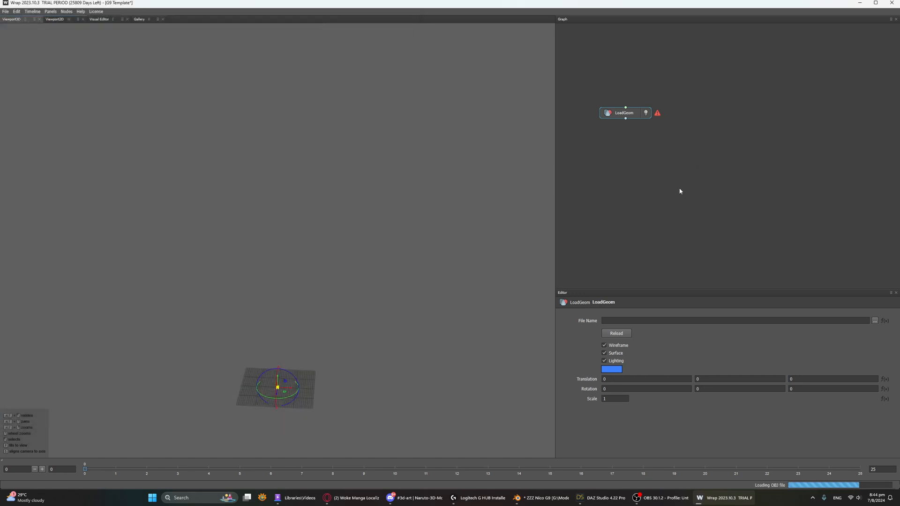
Step: Set the LoadGeom node's scale to 100 and reload the geometry
{"action": "left_click", "coordinate": [625, 400]}
{"action": "type", "text": "00"}
{"action": "left_click", "coordinate": [618, 336]}
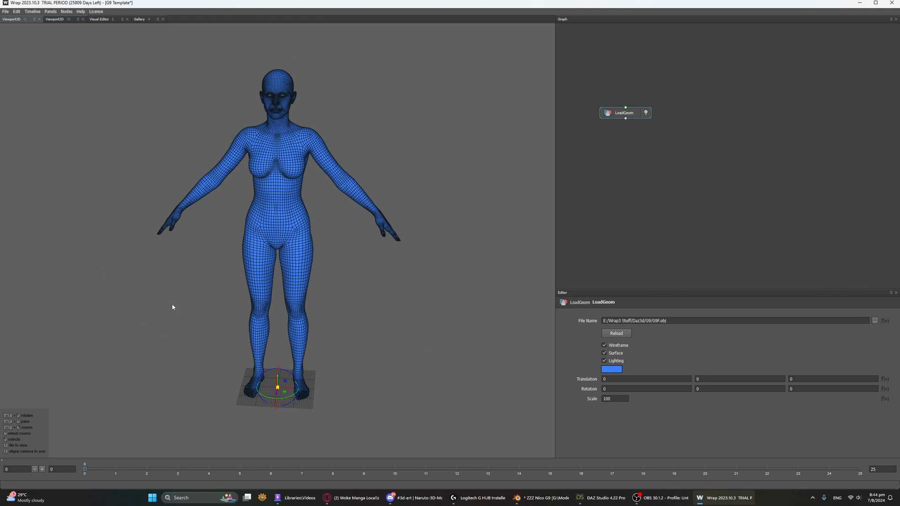
Step: Set the LoadGeom scale to 1, reload, and examine how the head and upper body display at close range
{"action": "left_click_drag", "start_coordinate": [318, 239], "coordinate": [295, 214], "text": "alt"}
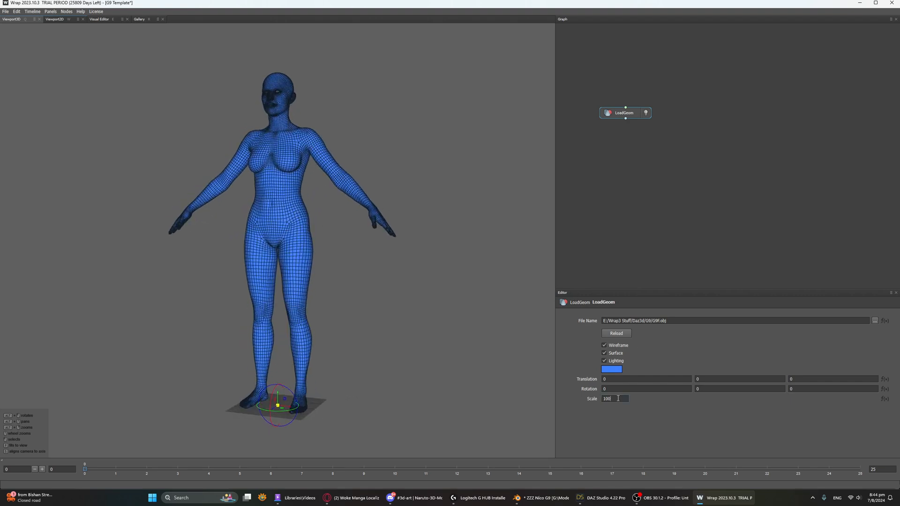
{"action": "left_click", "coordinate": [618, 336]}
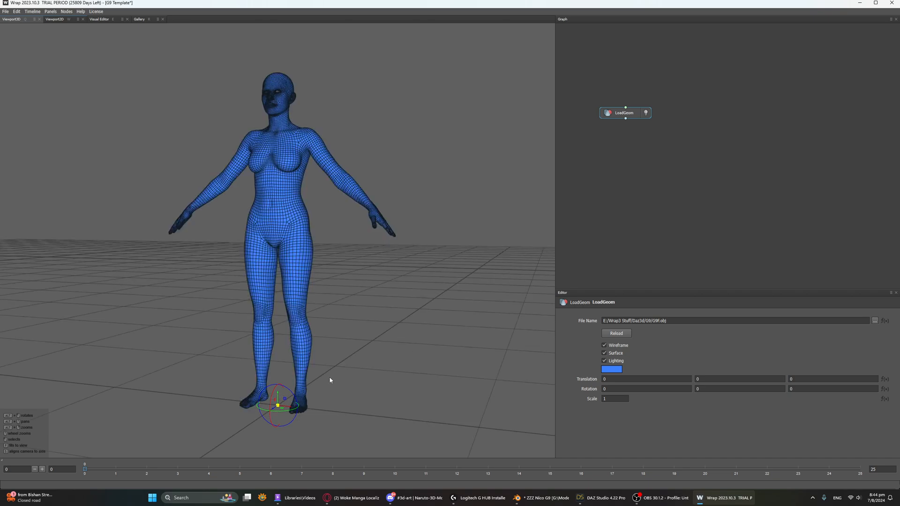
{"action": "left_click_drag", "start_coordinate": [328, 270], "coordinate": [376, 275], "text": "alt"}
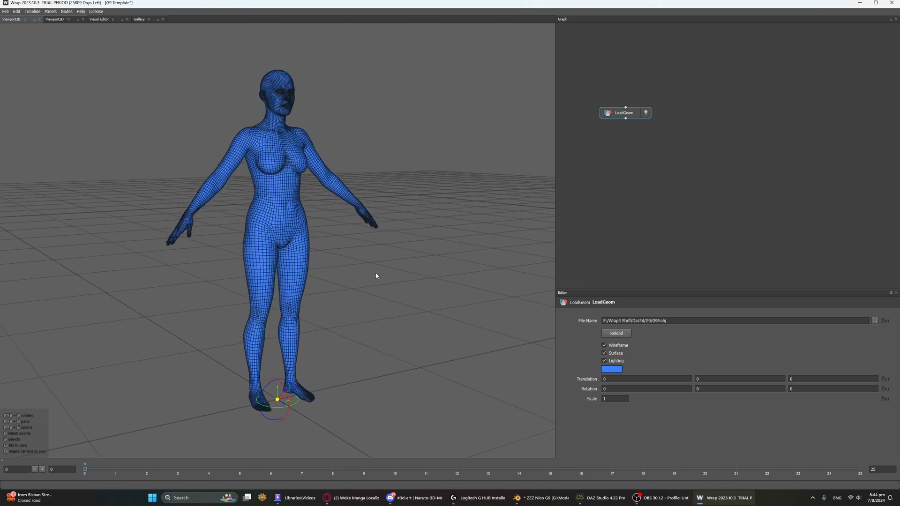
{"action": "scroll", "coordinate": [378, 243], "scroll_direction": "up", "scroll_amount": 5}
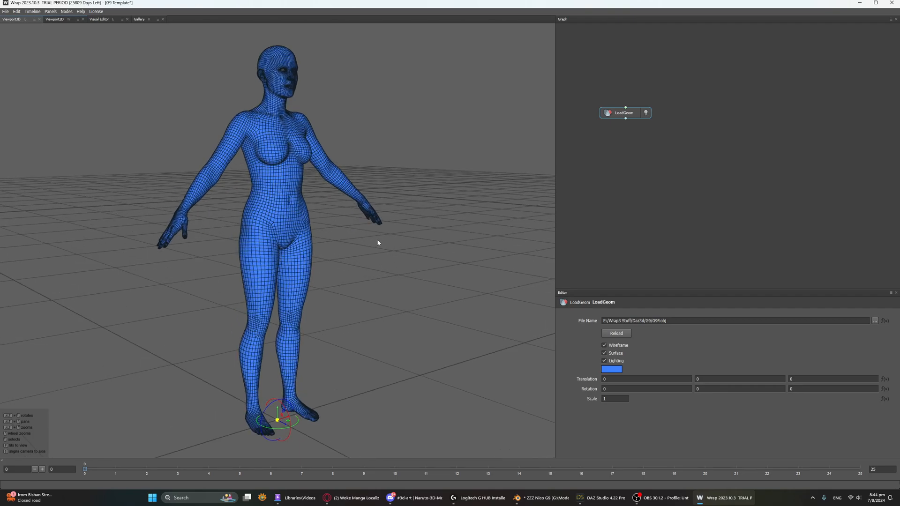
{"action": "left_click_drag", "start_coordinate": [364, 240], "coordinate": [408, 234], "text": "alt"}
{"action": "scroll", "coordinate": [408, 233], "scroll_direction": "down", "scroll_amount": 4}
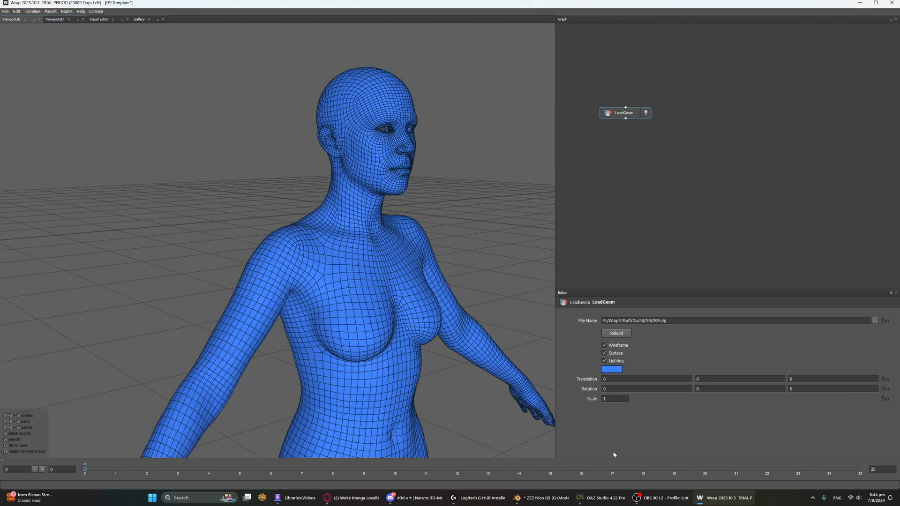
{"action": "scroll", "coordinate": [449, 314], "scroll_direction": "up", "scroll_amount": 3}
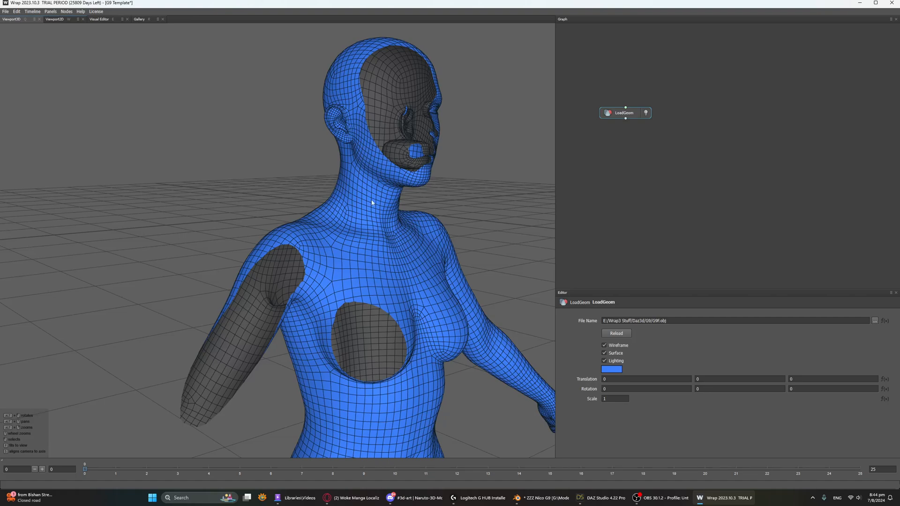
{"action": "left_click_drag", "start_coordinate": [444, 215], "coordinate": [420, 236], "text": "alt"}
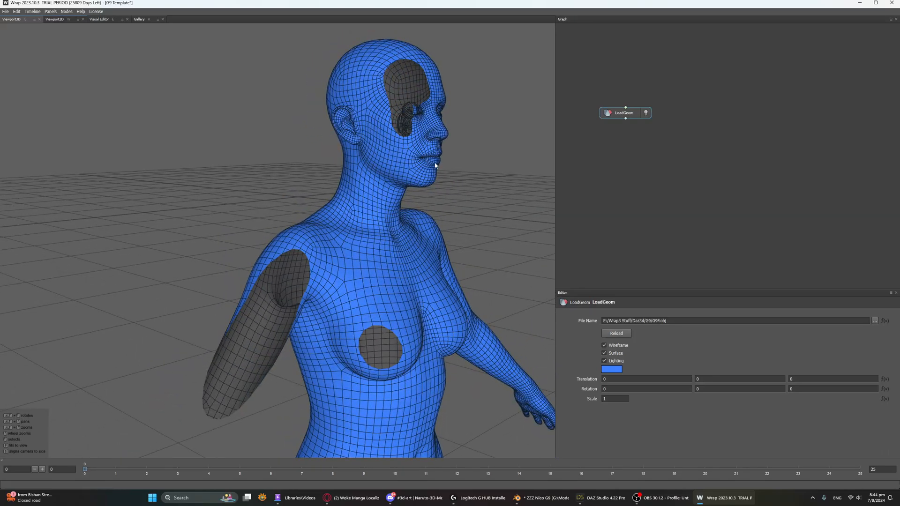
Step: Set the LoadGeom scale to 100 and fit the whole figure in the viewport
{"action": "type", "text": "00"}
{"action": "key", "text": "Return"}
{"action": "key", "text": "f"}
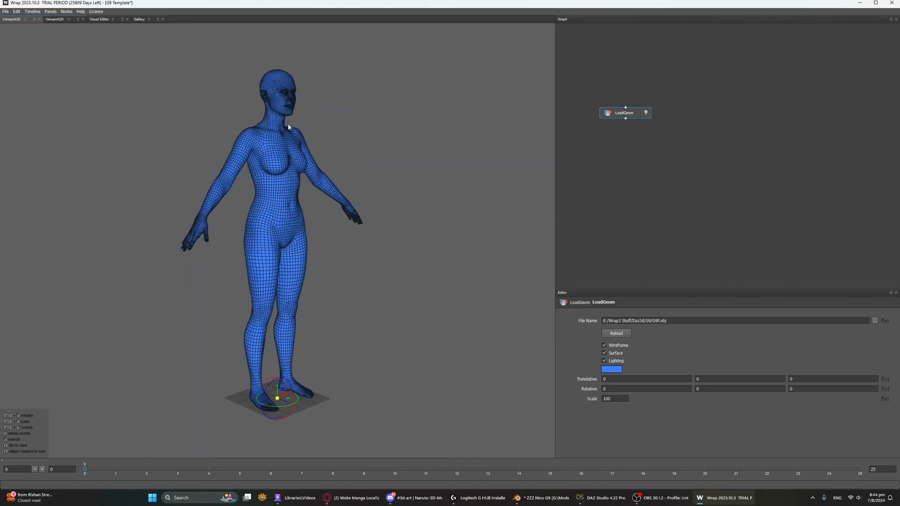
Step: Examine the scaled G9F mesh close up at the ear and as a full body from several angles
{"action": "scroll", "coordinate": [362, 264], "scroll_direction": "up", "scroll_amount": 10}
{"action": "scroll", "coordinate": [362, 264], "scroll_direction": "down", "scroll_amount": 8}
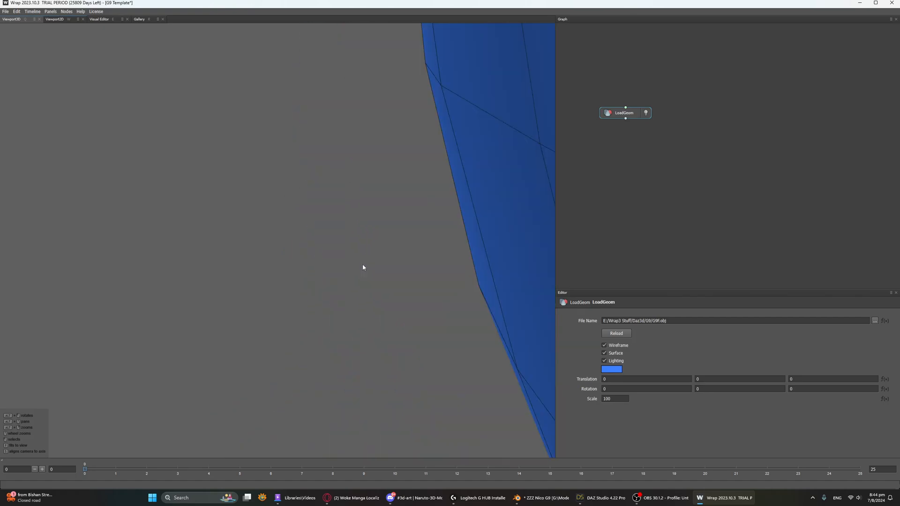
{"action": "left_click_drag", "start_coordinate": [417, 241], "coordinate": [408, 241], "text": "alt"}
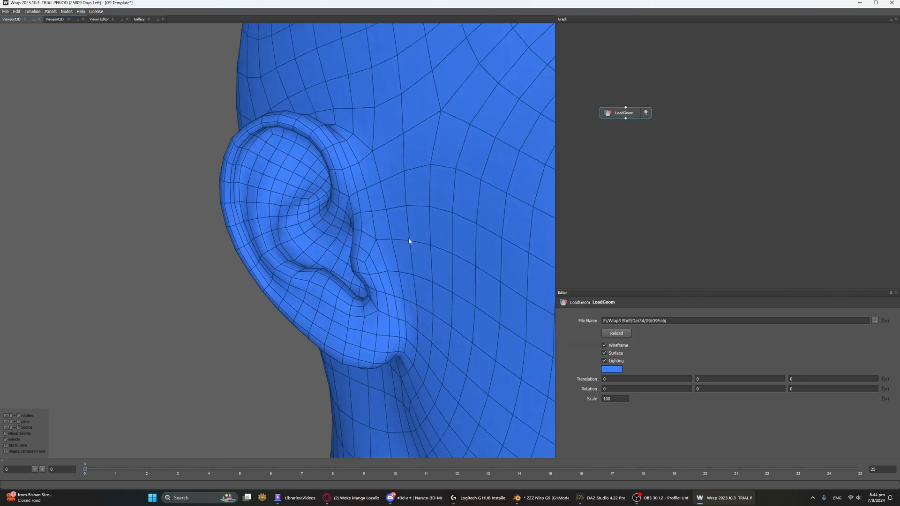
{"action": "key", "text": "f"}
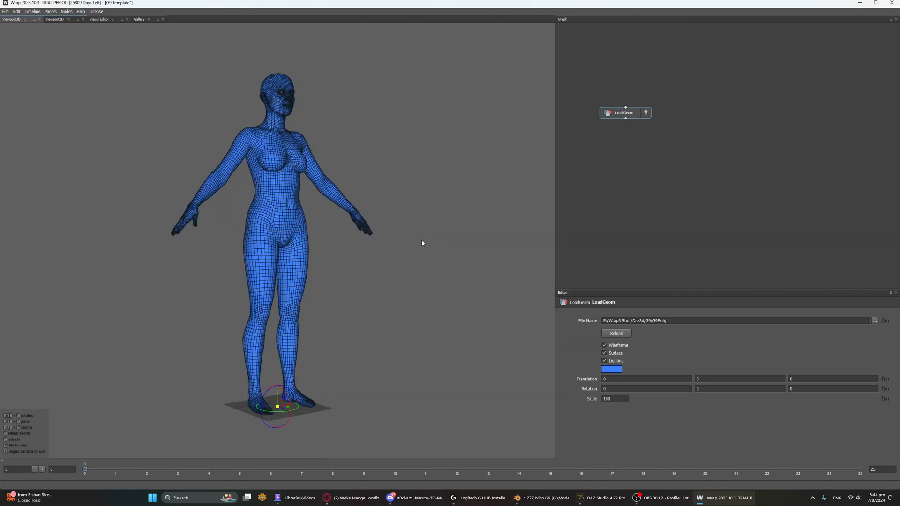
{"action": "left_click_drag", "start_coordinate": [362, 246], "coordinate": [394, 279], "text": "alt"}
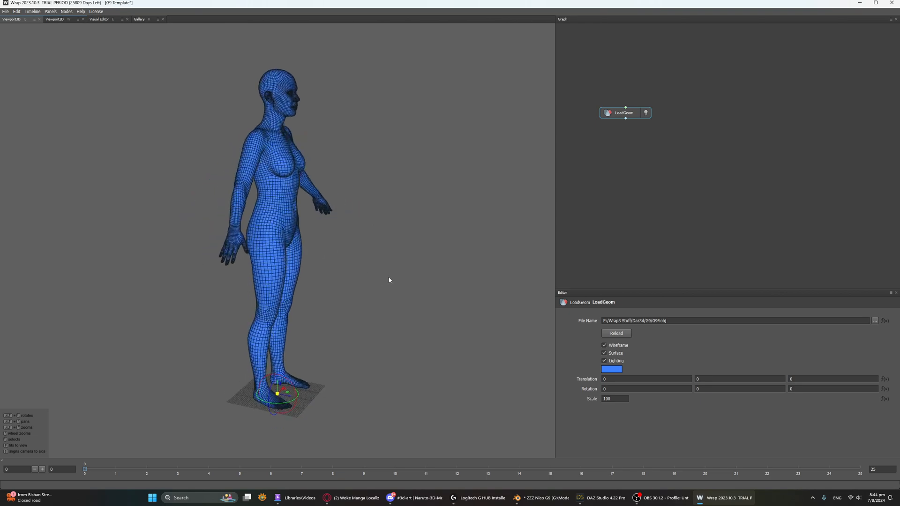
{"action": "mouse_move", "coordinate": [288, 158]}
{"action": "left_mouse_down", "text": "alt"}
{"action": "mouse_move", "coordinate": [241, 141]}
{"action": "mouse_move", "coordinate": [273, 165]}
{"action": "left_mouse_up", "text": "alt"}
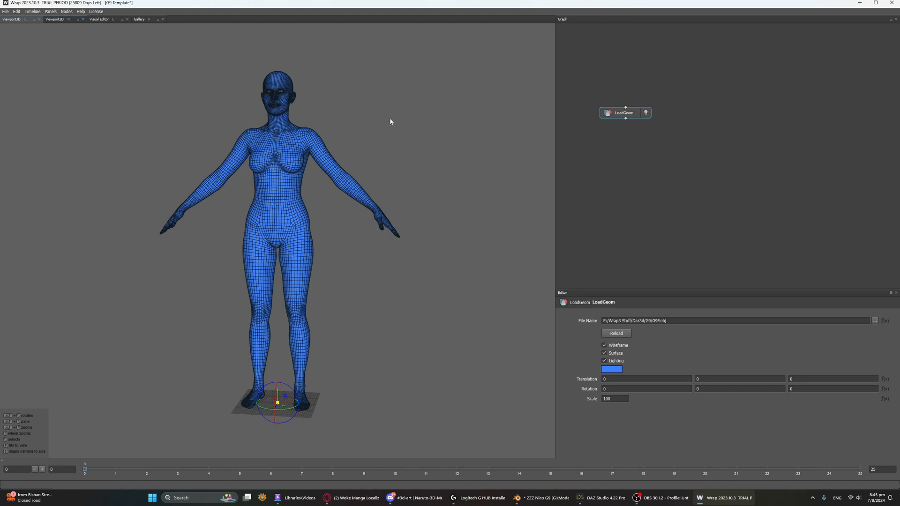
{"action": "left_click_drag", "start_coordinate": [388, 326], "coordinate": [439, 248], "text": "alt"}
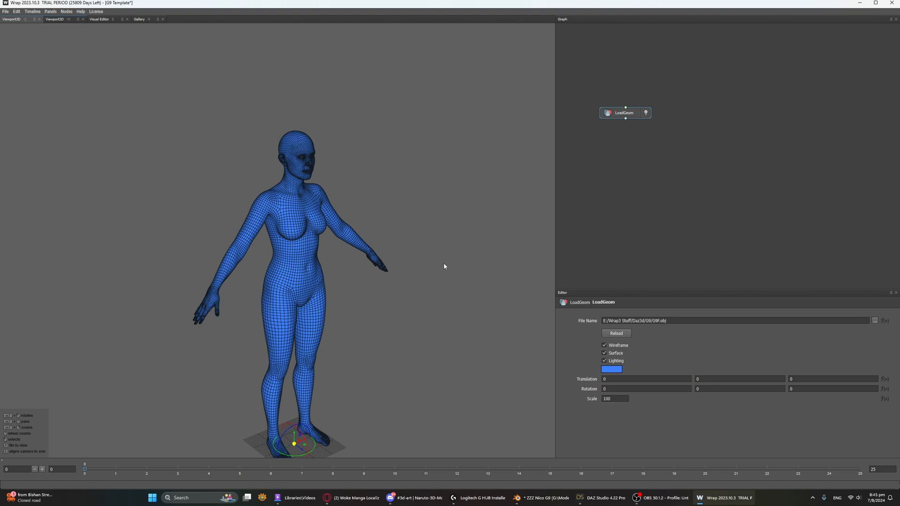
{"action": "left_click_drag", "start_coordinate": [403, 135], "coordinate": [329, 157], "text": "alt"}
{"action": "middle_click_drag", "start_coordinate": [329, 157], "coordinate": [332, 186], "text": "alt"}
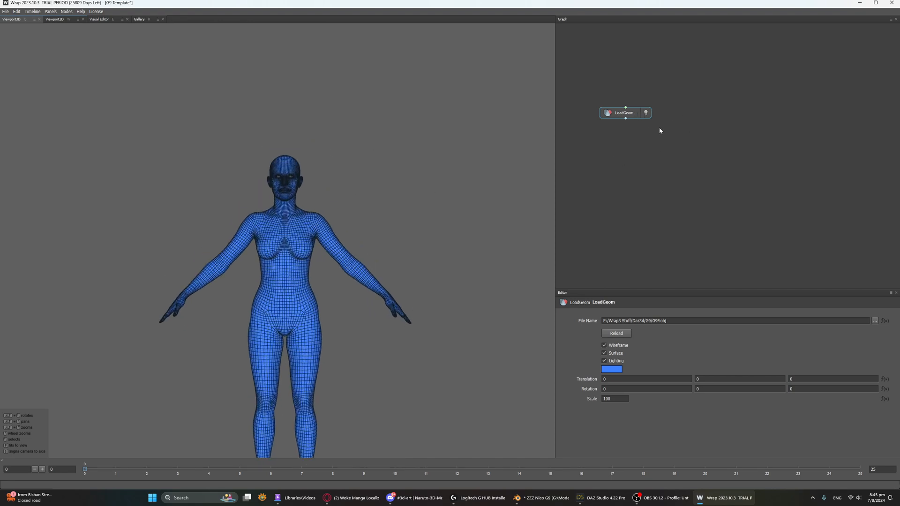
Step: Duplicate the LoadGeom node and place the copy beside the original at the same height
{"action": "key", "text": "ctrl+c"}
{"action": "key", "text": "ctrl+v"}
{"action": "left_click_drag", "start_coordinate": [652, 140], "coordinate": [722, 119]}
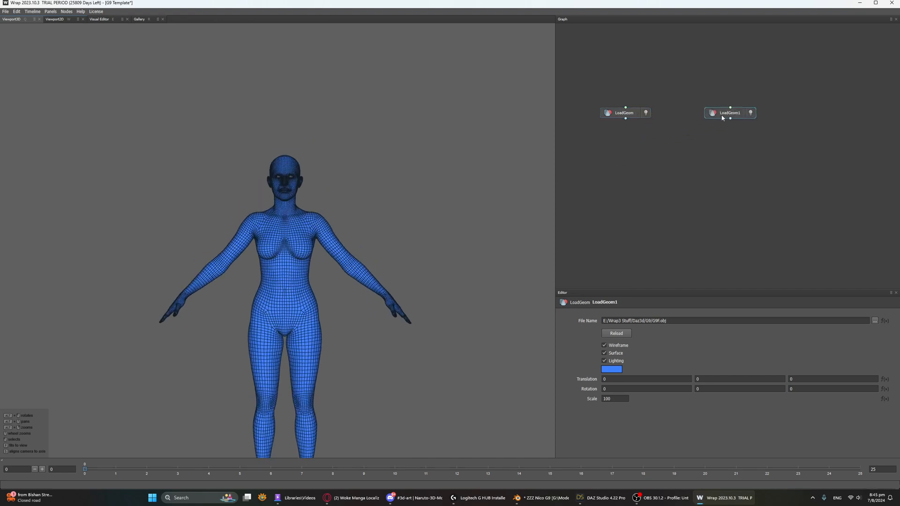
Step: Load ZZZ Nico G9.obj from the Wrap3 Stuff folder into the LoadGeom1 node
{"action": "left_click", "coordinate": [875, 321]}
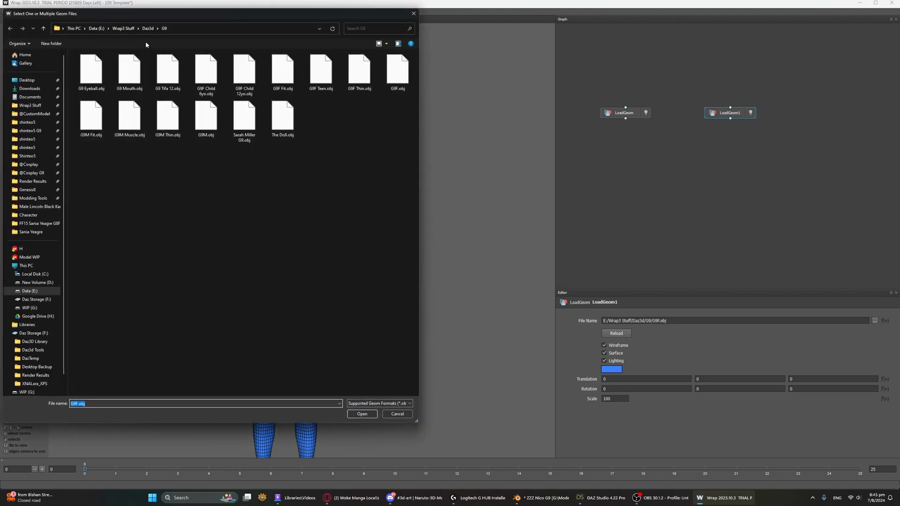
{"action": "left_click", "coordinate": [148, 29]}
{"action": "left_click", "coordinate": [123, 28]}
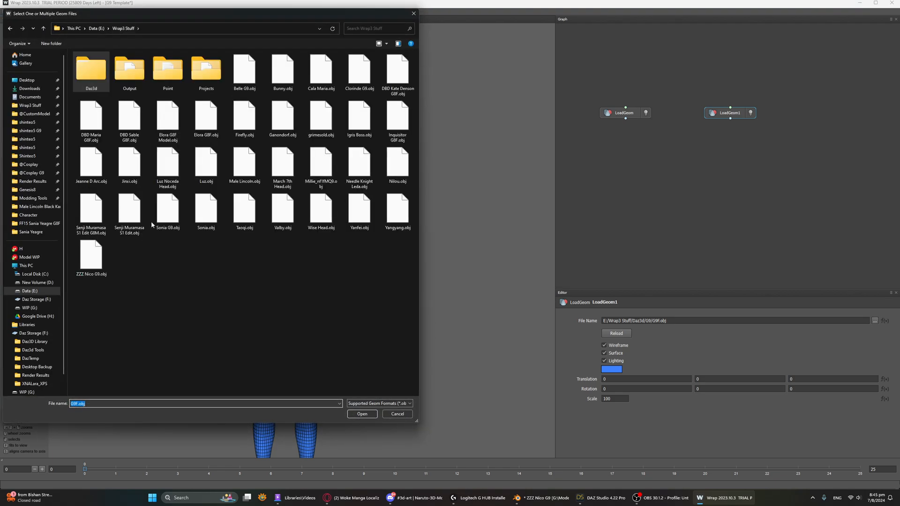
{"action": "left_click", "coordinate": [91, 258]}
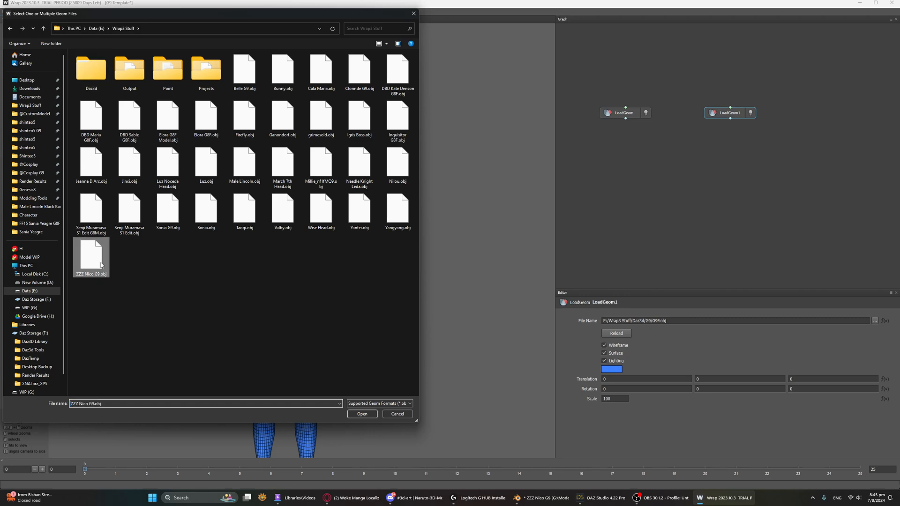
{"action": "left_click", "coordinate": [362, 414]}
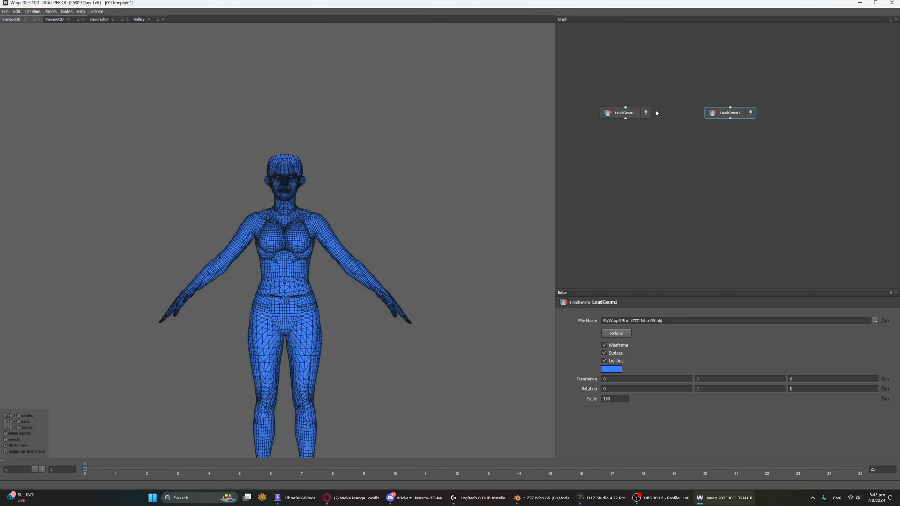
Step: Switch to Blender, enlarge the 3D viewport, deselect the Nico meshes and examine the model's pose, body and outfit from several angles
{"action": "left_click", "coordinate": [542, 498]}
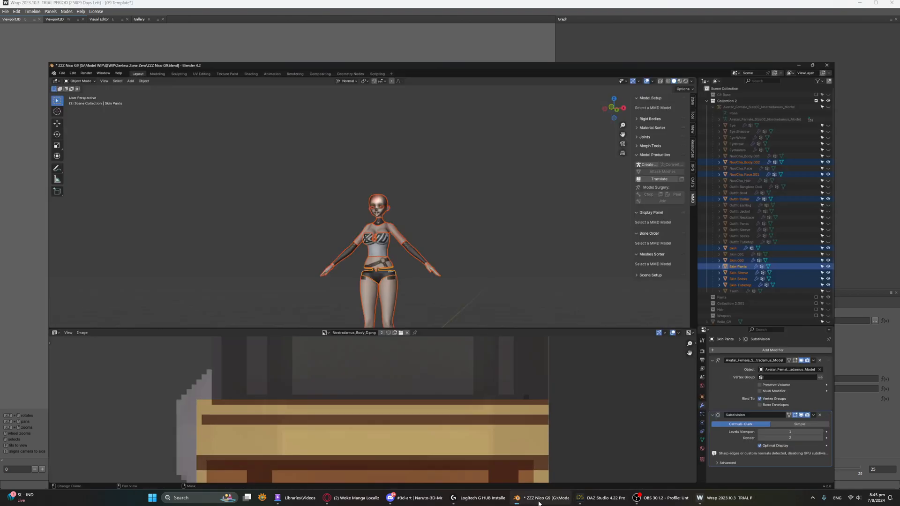
{"action": "middle_click_drag", "start_coordinate": [465, 245], "coordinate": [472, 172], "text": "shift"}
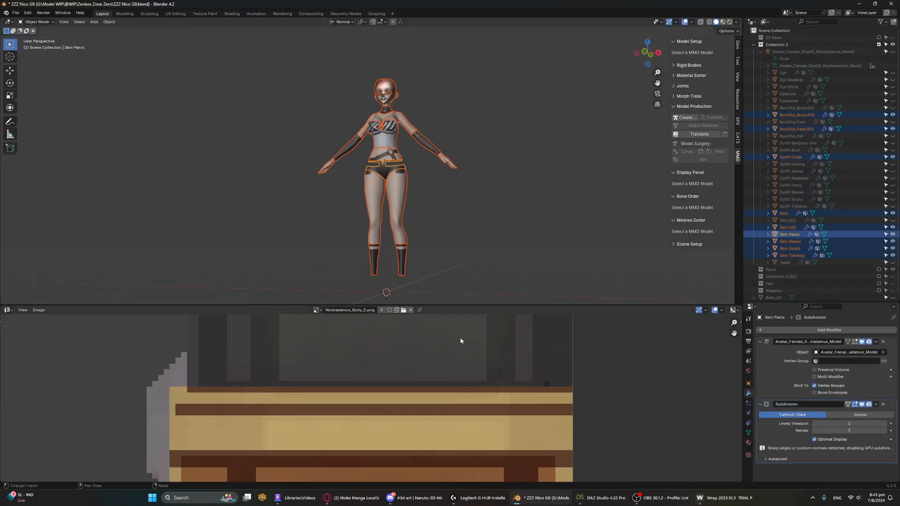
{"action": "left_click_drag", "start_coordinate": [462, 305], "coordinate": [466, 407]}
{"action": "middle_click_drag", "start_coordinate": [476, 290], "coordinate": [604, 209]}
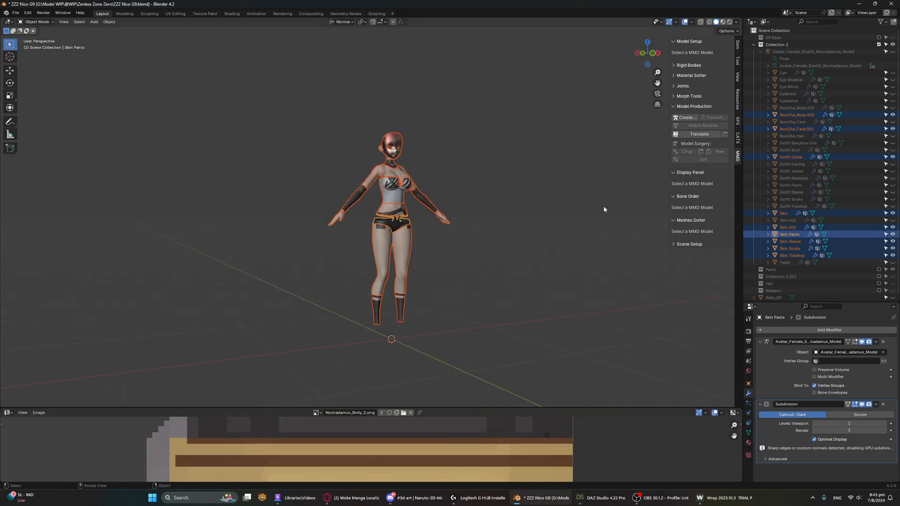
{"action": "left_click", "coordinate": [436, 210]}
{"action": "scroll", "coordinate": [461, 178], "scroll_direction": "up", "scroll_amount": 5}
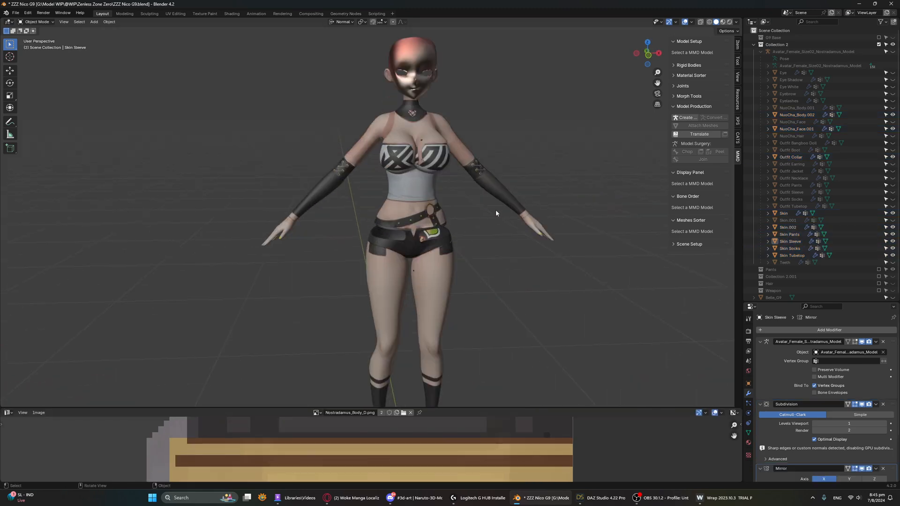
{"action": "middle_click_drag", "start_coordinate": [496, 209], "coordinate": [482, 225]}
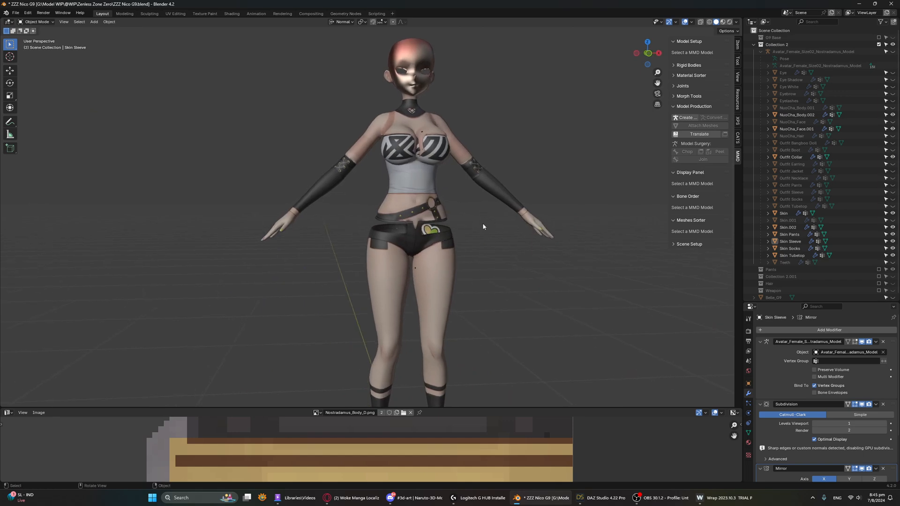
{"action": "scroll", "coordinate": [484, 227], "scroll_direction": "up", "scroll_amount": 2}
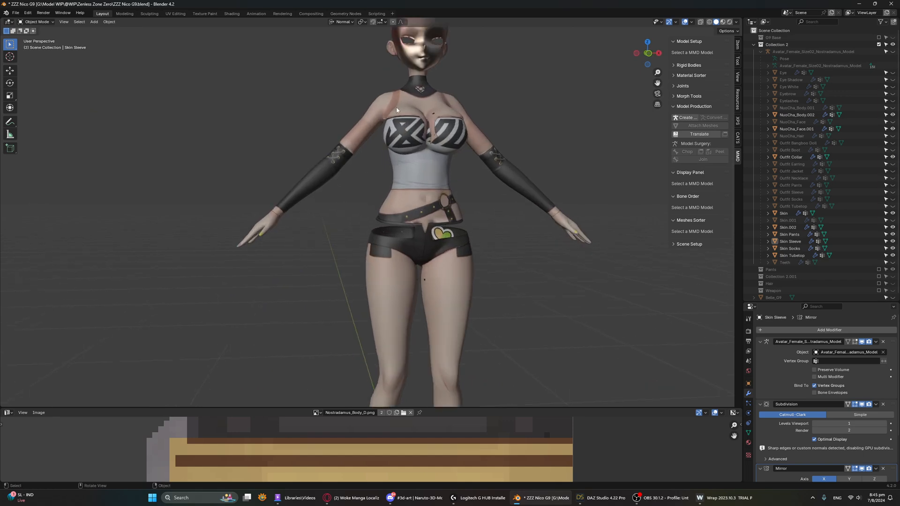
{"action": "middle_click_drag", "start_coordinate": [432, 180], "coordinate": [430, 207]}
{"action": "scroll", "coordinate": [429, 207], "scroll_direction": "down", "scroll_amount": 2}
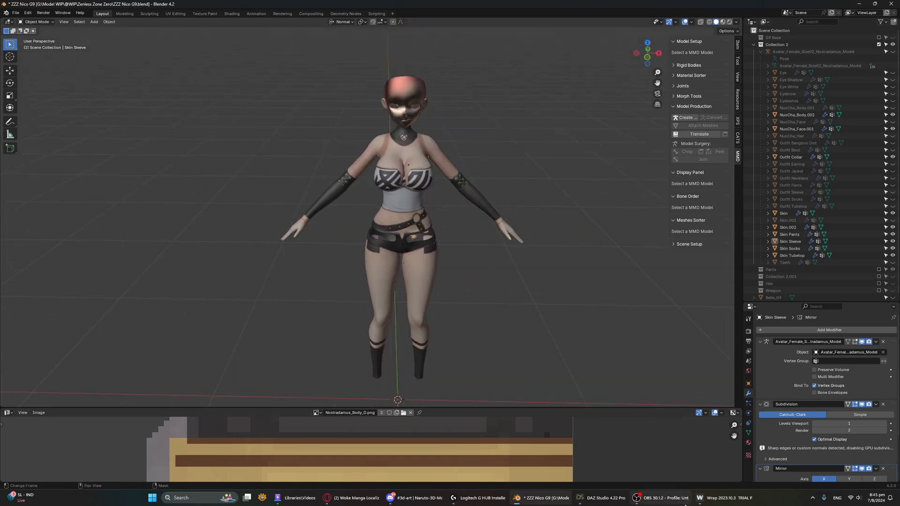
Step: Return to Wrap and compare the Nico mesh on its own and overlaid with the base mesh by toggling the first LoadGeom's visibility
{"action": "left_click", "coordinate": [558, 500]}
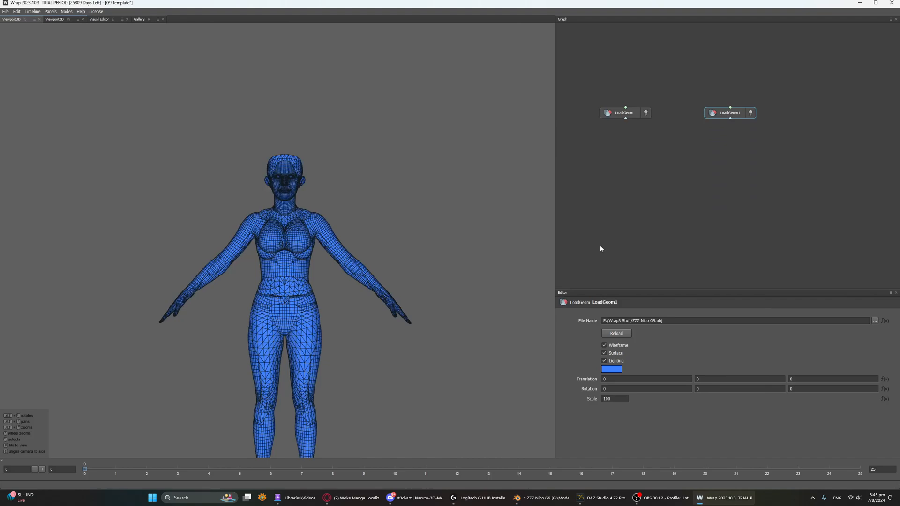
{"action": "left_click", "coordinate": [647, 112]}
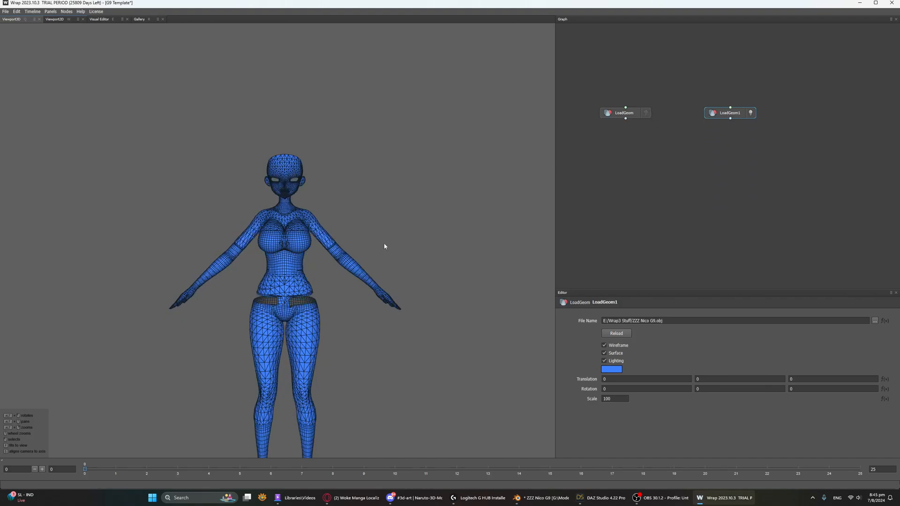
{"action": "left_click_drag", "start_coordinate": [361, 266], "coordinate": [434, 261], "text": "alt"}
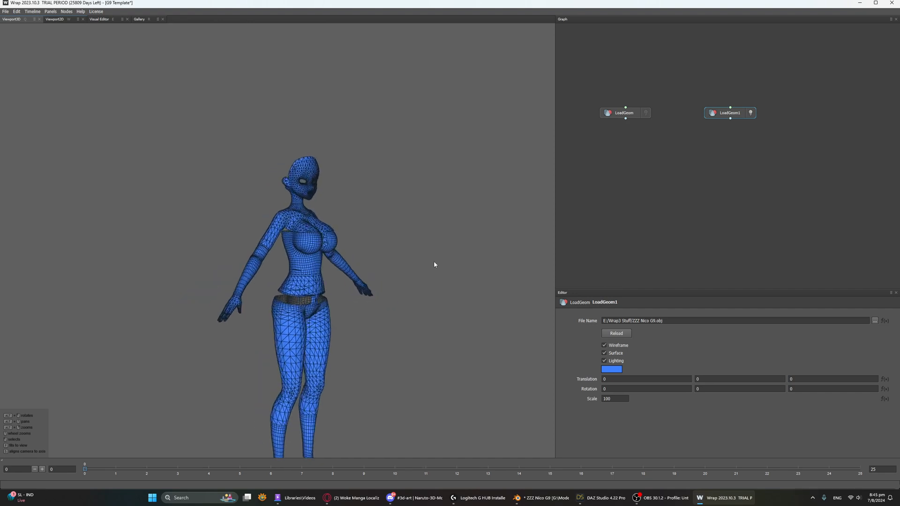
{"action": "left_click", "coordinate": [646, 113]}
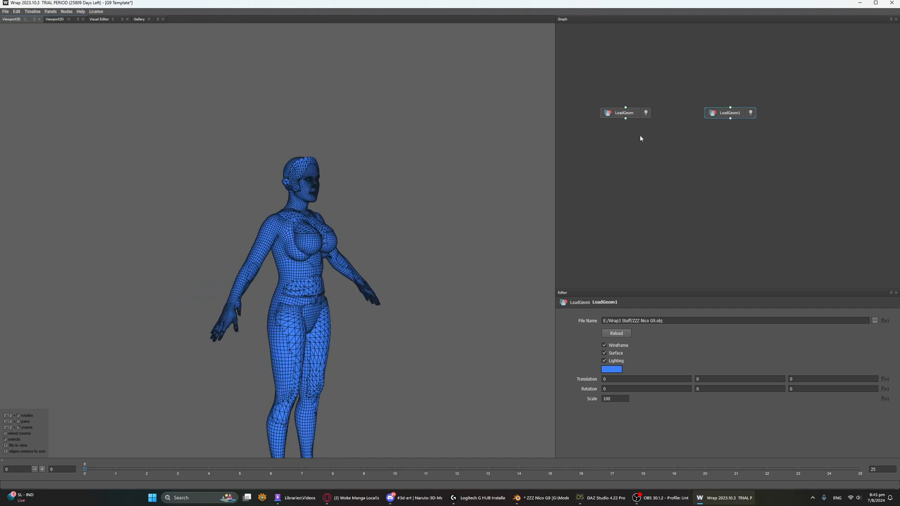
{"action": "left_click_drag", "start_coordinate": [479, 295], "coordinate": [328, 293], "text": "alt"}
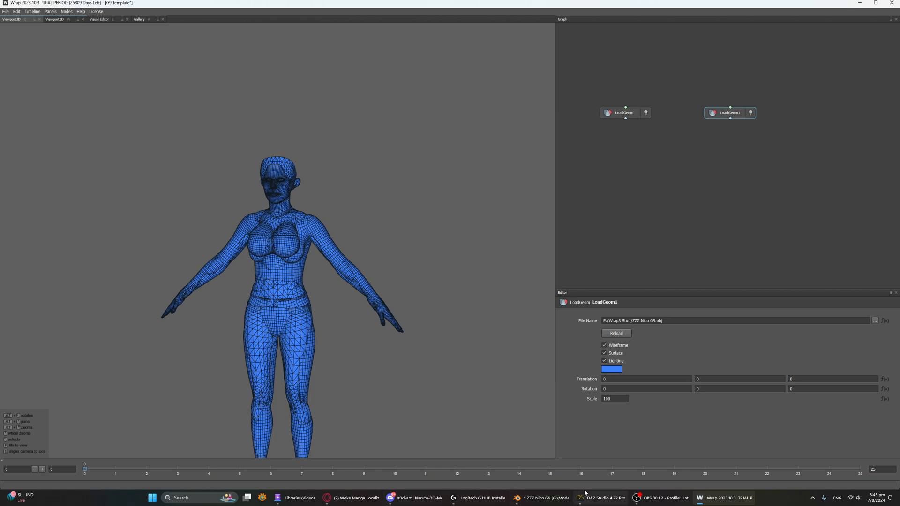
{"action": "left_click", "coordinate": [659, 500]}
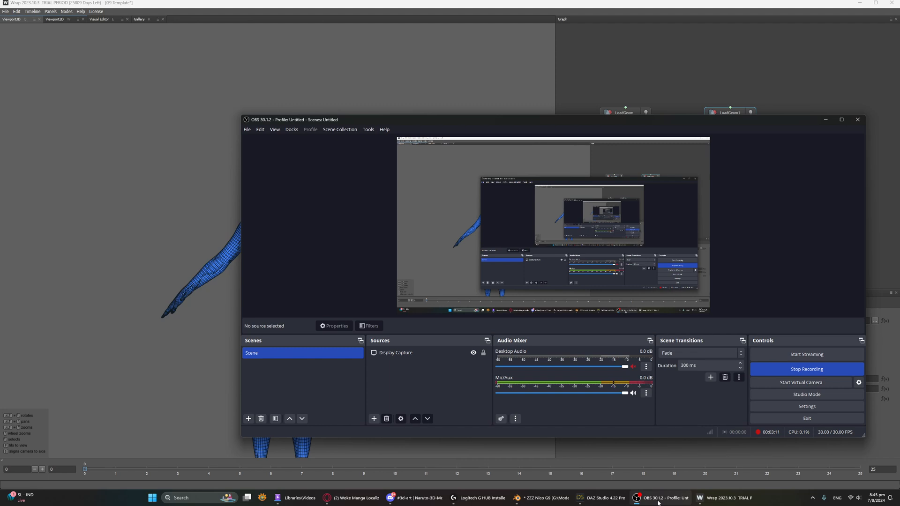
{"action": "left_click", "coordinate": [659, 502]}
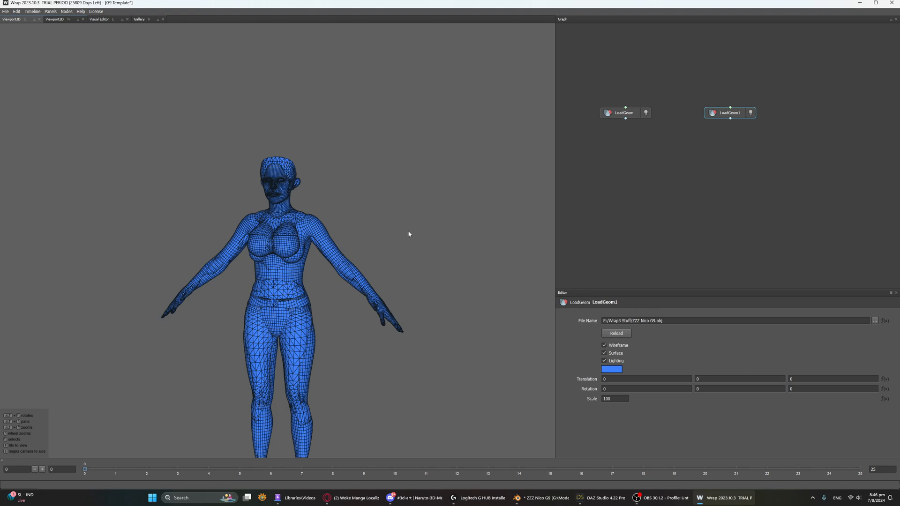
{"action": "left_click_drag", "start_coordinate": [408, 232], "coordinate": [392, 244], "text": "alt"}
{"action": "scroll", "coordinate": [332, 237], "scroll_direction": "up", "scroll_amount": 3}
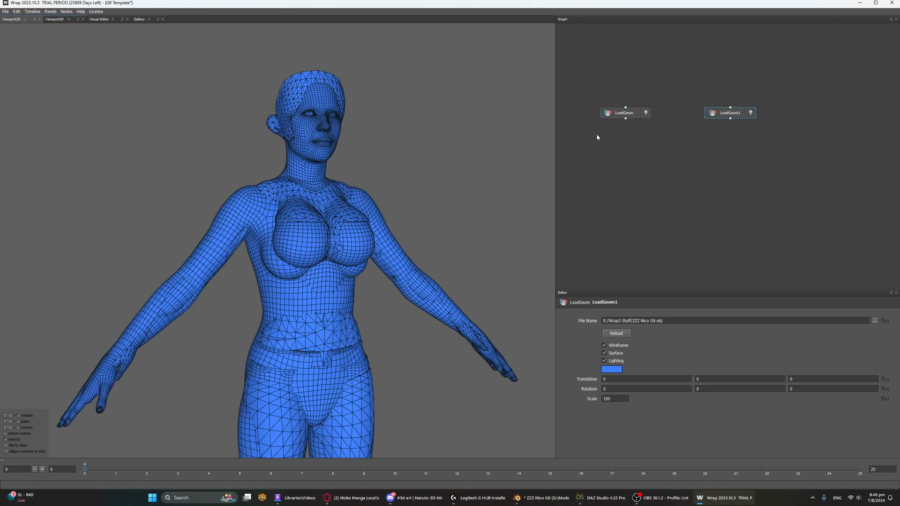
Step: Add a SelectPointsWithSplines node below the first LoadGeom and connect the geometry output to it
{"action": "left_click", "coordinate": [619, 115]}
{"action": "left_click", "coordinate": [638, 168]}
{"action": "left_click", "coordinate": [603, 116]}
{"action": "right_click", "coordinate": [612, 150]}
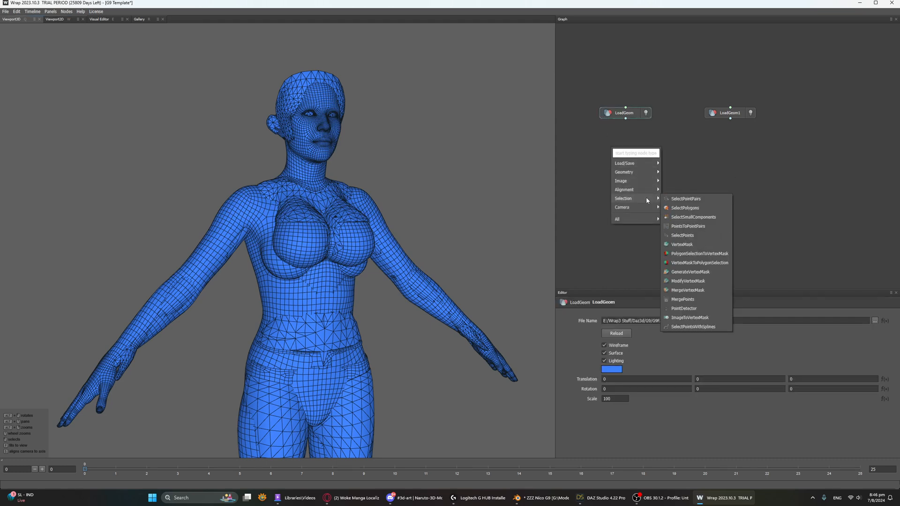
{"action": "mouse_move", "coordinate": [645, 190]}
{"action": "left_click", "coordinate": [677, 197]}
{"action": "left_click", "coordinate": [707, 328]}
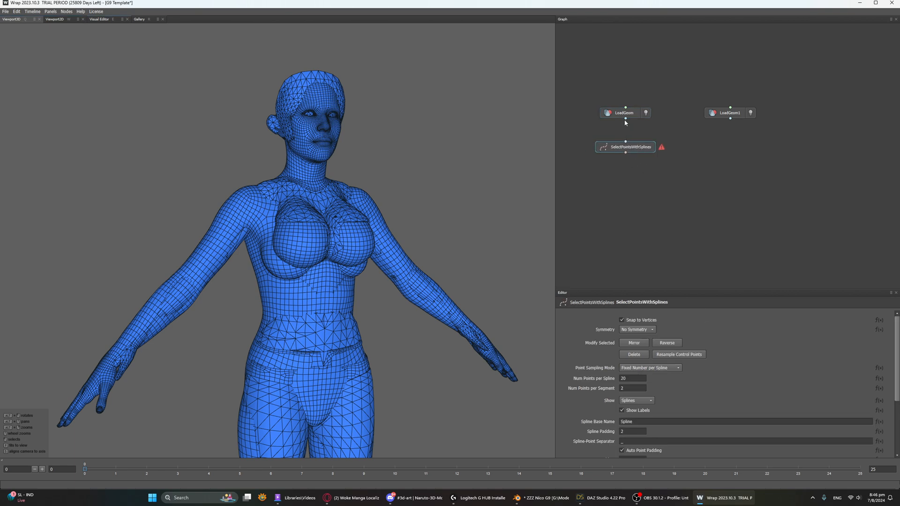
{"action": "left_click_drag", "start_coordinate": [626, 119], "coordinate": [626, 141]}
Step: Duplicate the SelectPointsWithSplines node, place the copy below LoadGeom1 and connect it to that geometry
{"action": "key", "text": "ctrl+d"}
{"action": "left_click_drag", "start_coordinate": [671, 161], "coordinate": [731, 143]}
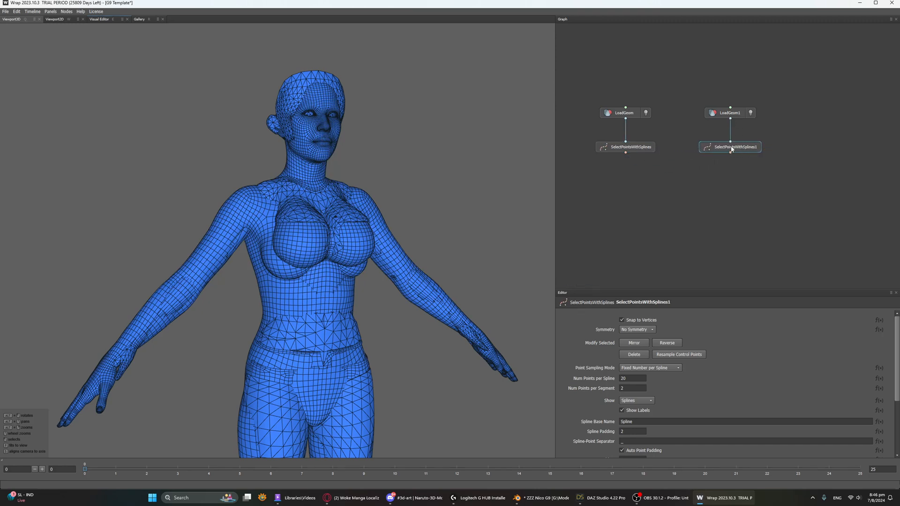
{"action": "left_click", "coordinate": [696, 173]}
{"action": "left_click", "coordinate": [655, 147]}
{"action": "left_click", "coordinate": [701, 147]}
{"action": "left_click", "coordinate": [678, 172]}
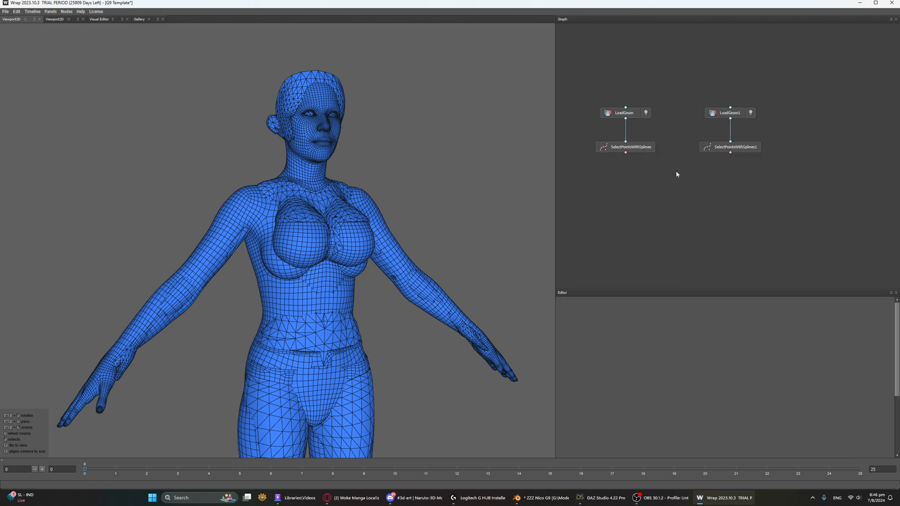
Step: Open the base mesh's SelectPointsWithSplines node in the Visual Editor and frame the ear from the side
{"action": "left_click", "coordinate": [631, 149]}
{"action": "key", "text": "e"}
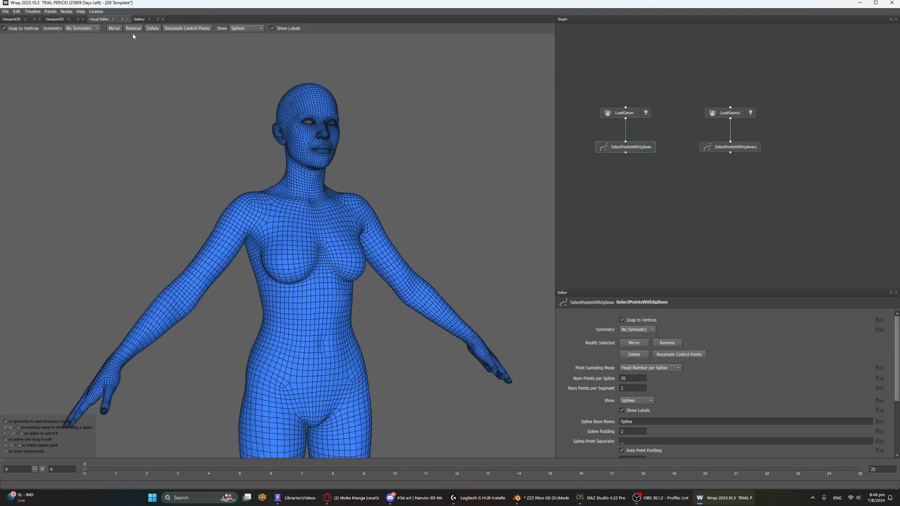
{"action": "left_click_drag", "start_coordinate": [392, 177], "coordinate": [369, 241]}
{"action": "scroll", "coordinate": [368, 242], "scroll_direction": "up", "scroll_amount": 6}
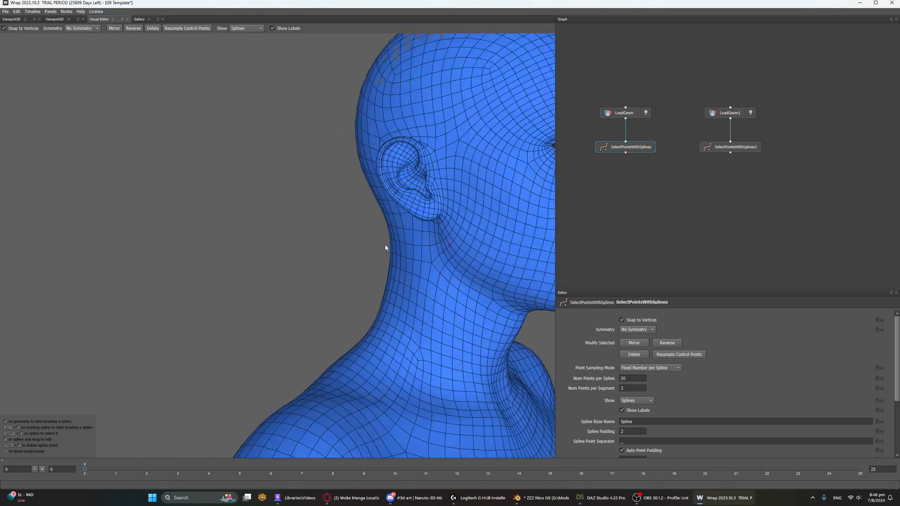
{"action": "middle_click_drag", "start_coordinate": [419, 200], "coordinate": [309, 207]}
{"action": "left_click_drag", "start_coordinate": [310, 207], "coordinate": [379, 209]}
{"action": "scroll", "coordinate": [380, 209], "scroll_direction": "up", "scroll_amount": 3}
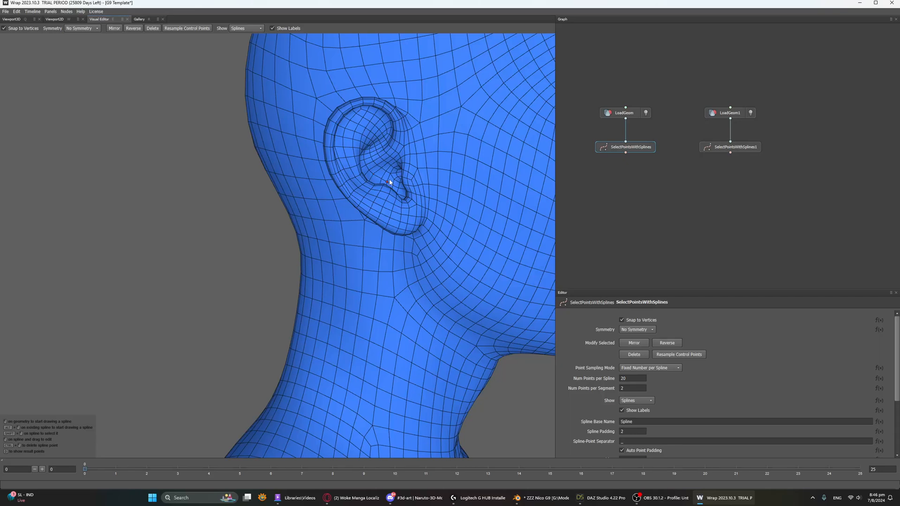
Step: Draw a spline along the ear's outer rim, from the front of the upper ear over the top and down the back
{"action": "left_click", "coordinate": [404, 146]}
{"action": "left_click_drag", "start_coordinate": [406, 146], "coordinate": [417, 168]}
{"action": "left_click", "coordinate": [405, 147]}
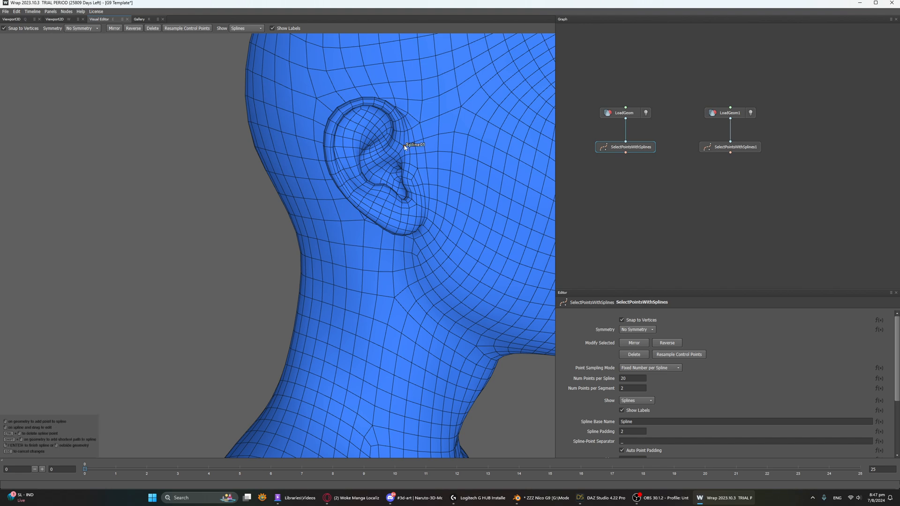
{"action": "left_click", "coordinate": [385, 101]}
{"action": "left_click_drag", "start_coordinate": [405, 148], "coordinate": [399, 146]}
{"action": "left_click", "coordinate": [338, 111]}
{"action": "key", "text": "Return"}
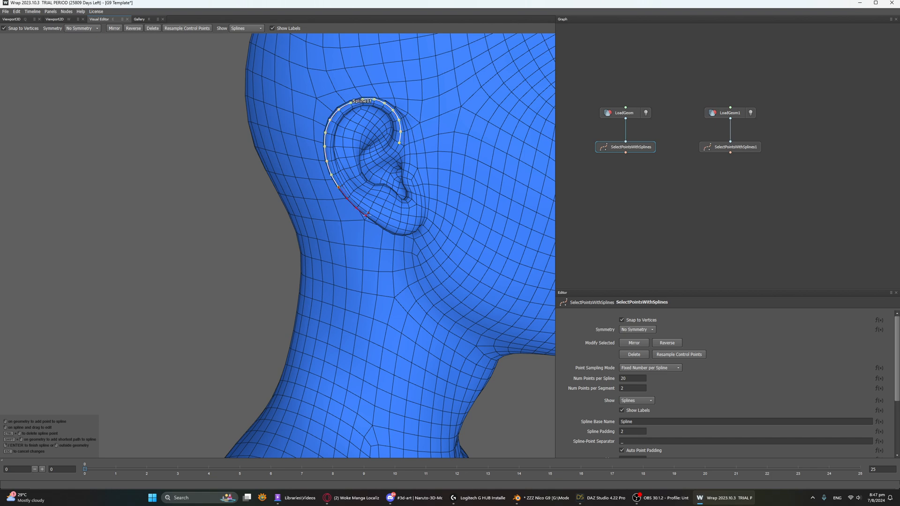
Step: Continue the ear spline around the underside of the lobe to where it joins the face
{"action": "left_click_drag", "start_coordinate": [409, 230], "coordinate": [377, 195], "text": "alt"}
{"action": "key", "text": "Return"}
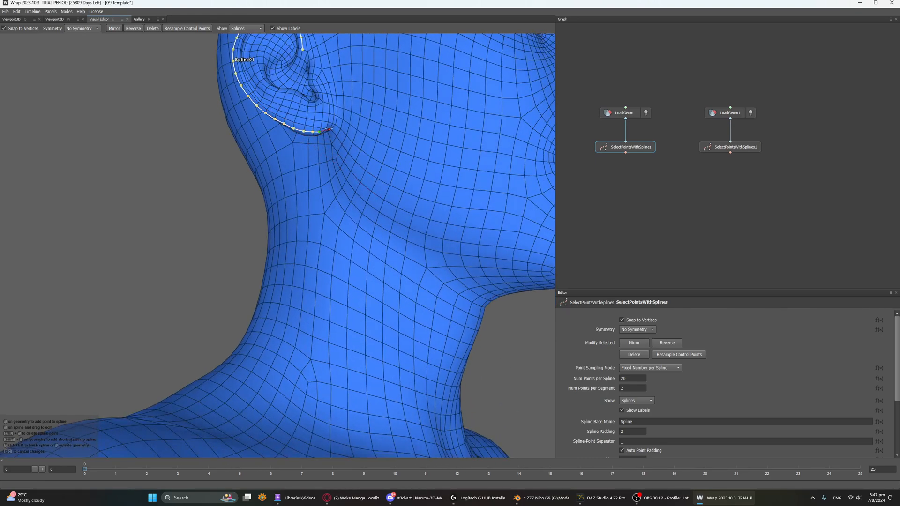
{"action": "left_click", "coordinate": [327, 130]}
{"action": "left_click", "coordinate": [332, 125]}
Step: Remove the last three spline points at the earlobe, place them again on the same vertices and finish the spline
{"action": "middle_click_drag", "start_coordinate": [333, 125], "coordinate": [329, 172], "text": "alt"}
{"action": "right_click_drag", "start_coordinate": [329, 173], "coordinate": [378, 123], "text": "alt"}
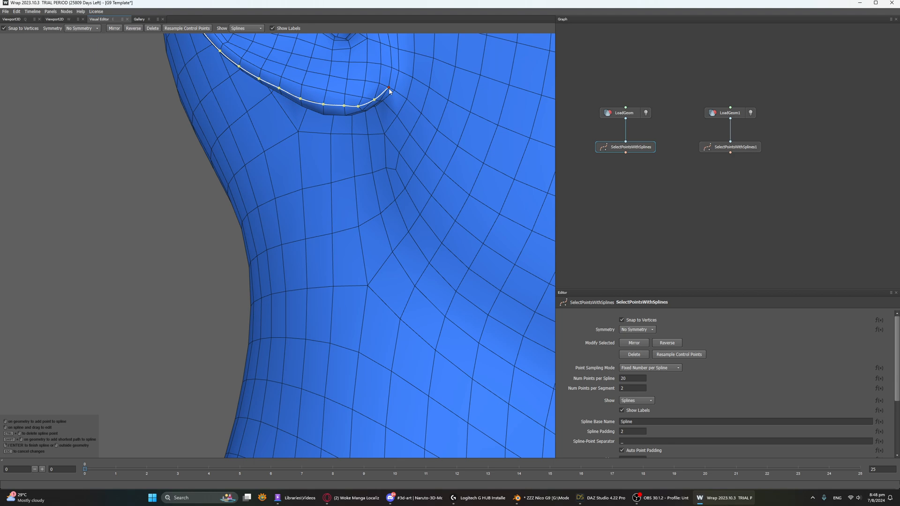
{"action": "left_click", "coordinate": [390, 88], "text": "ctrl"}
{"action": "left_click", "coordinate": [375, 100], "text": "ctrl"}
{"action": "left_click", "coordinate": [358, 107], "text": "ctrl"}
{"action": "left_click", "coordinate": [359, 107]}
{"action": "left_click", "coordinate": [375, 100]}
{"action": "left_click", "coordinate": [389, 87]}
{"action": "key", "text": "Return"}
Step: Delete the ear spline from the base mesh's SelectPointsWithSplines node
{"action": "scroll", "coordinate": [392, 115], "scroll_direction": "down", "scroll_amount": 5}
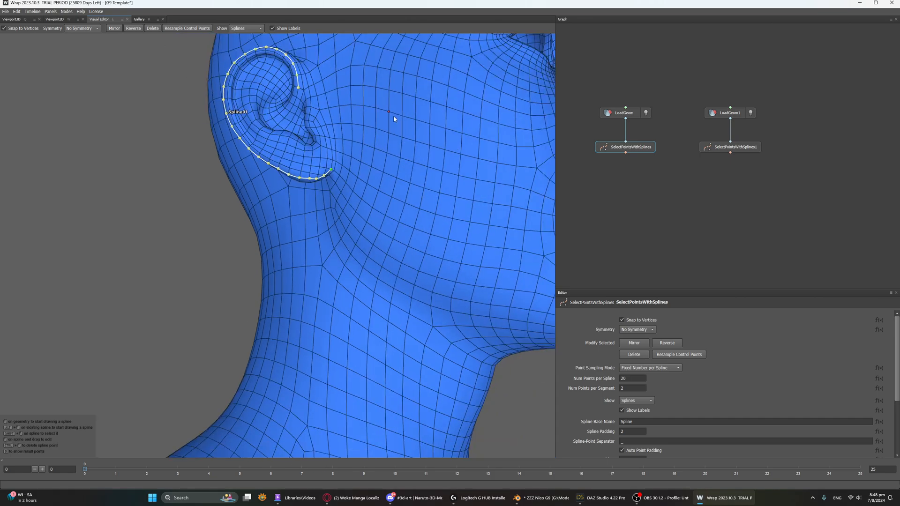
{"action": "left_click_drag", "start_coordinate": [389, 139], "coordinate": [302, 187], "text": "alt"}
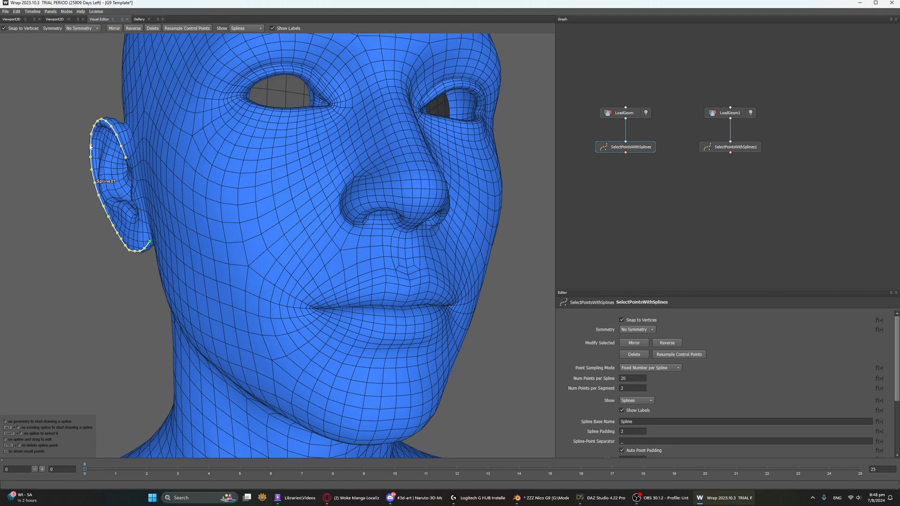
{"action": "left_click", "coordinate": [641, 356]}
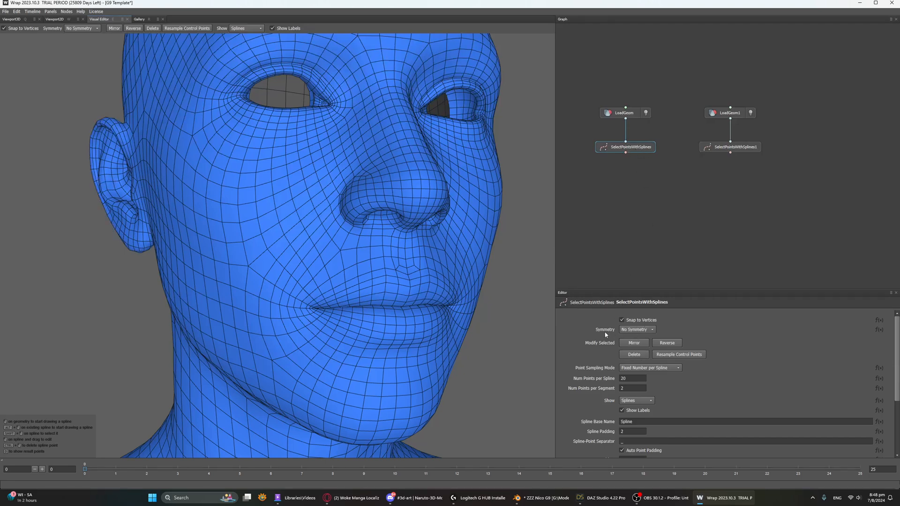
Step: Set the spline node's Symmetry to Topological and view the face from the front
{"action": "left_click", "coordinate": [635, 330]}
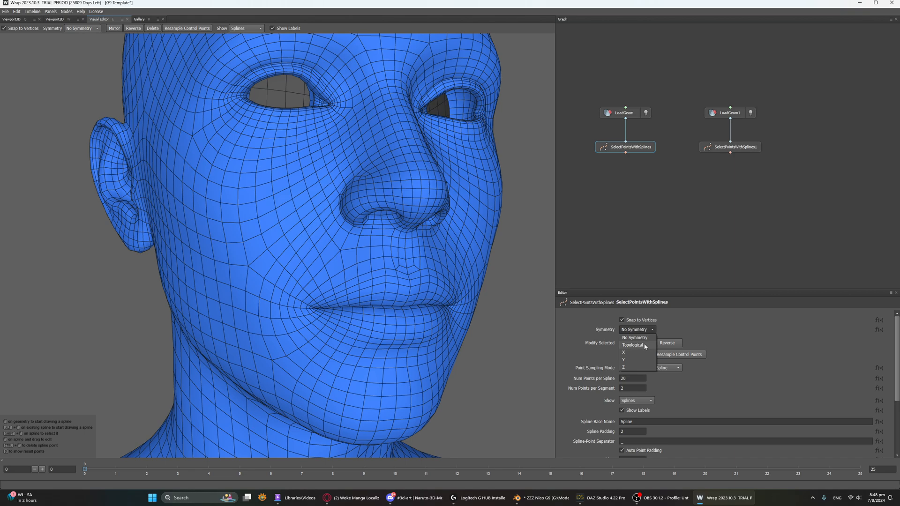
{"action": "left_click", "coordinate": [645, 347]}
{"action": "middle_click_drag", "start_coordinate": [362, 245], "coordinate": [337, 247]}
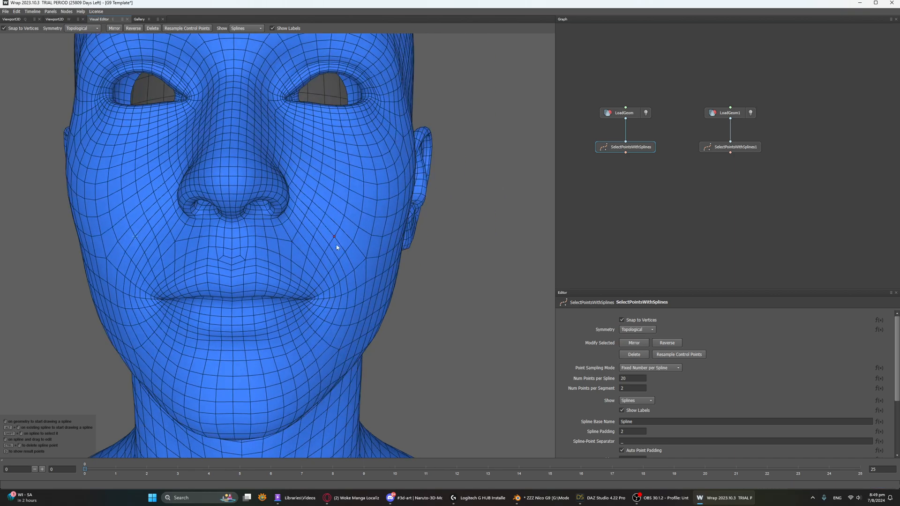
Step: Set the Symmetry of the base mesh's SelectPointsWithSplines node to X
{"action": "middle_click_drag", "start_coordinate": [260, 242], "coordinate": [265, 246]}
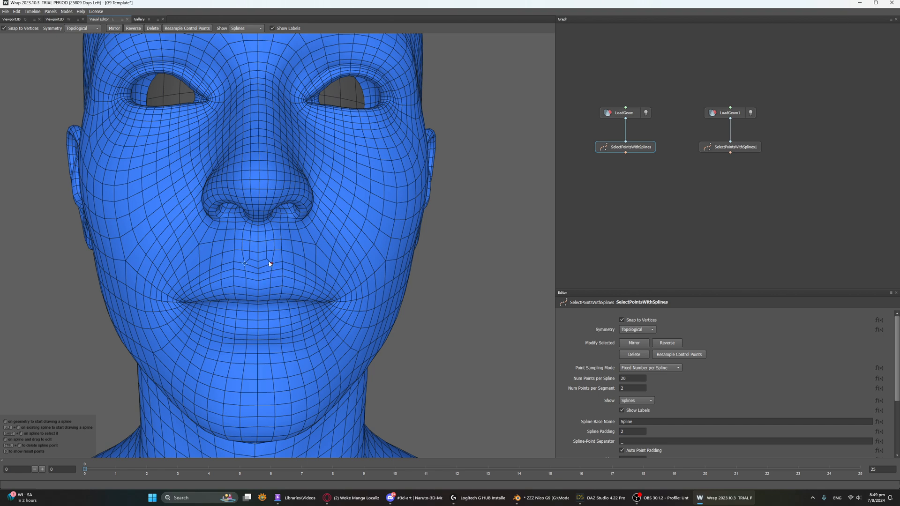
{"action": "left_click", "coordinate": [627, 329]}
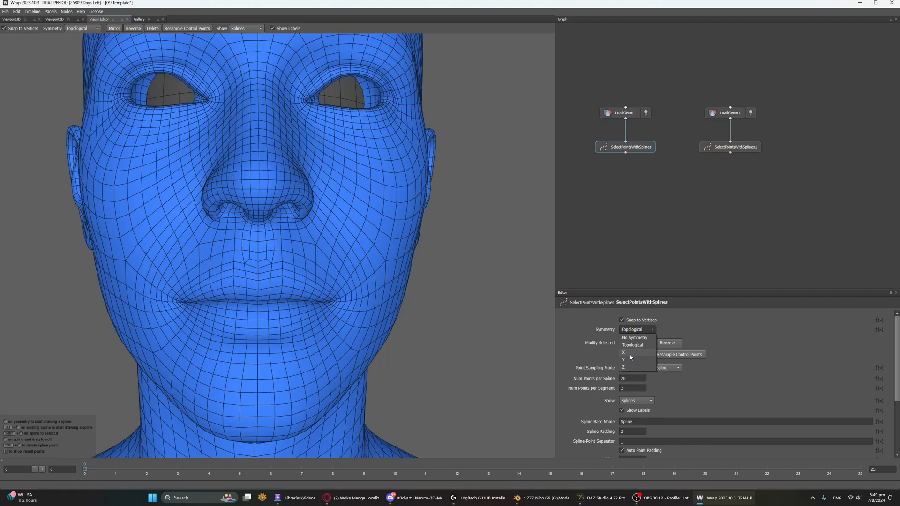
{"action": "left_click", "coordinate": [630, 354]}
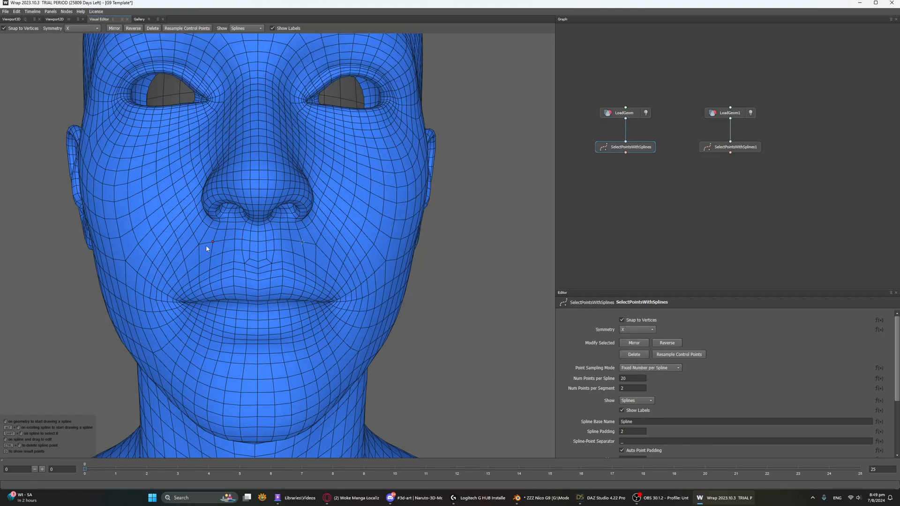
Step: Set the Symmetry of the Nico model's SelectPointsWithSplines1 node to X
{"action": "left_click", "coordinate": [750, 150]}
{"action": "scroll", "coordinate": [392, 272], "scroll_direction": "down", "scroll_amount": 10}
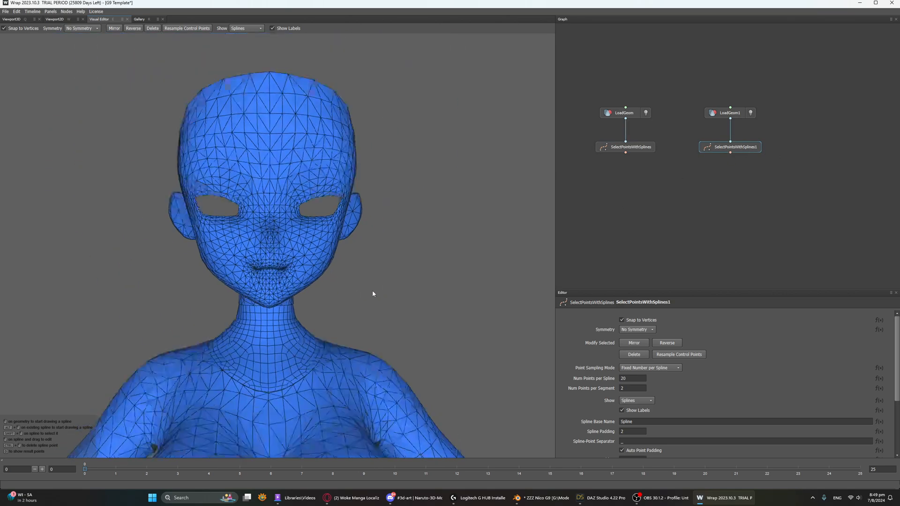
{"action": "scroll", "coordinate": [337, 331], "scroll_direction": "up", "scroll_amount": 10}
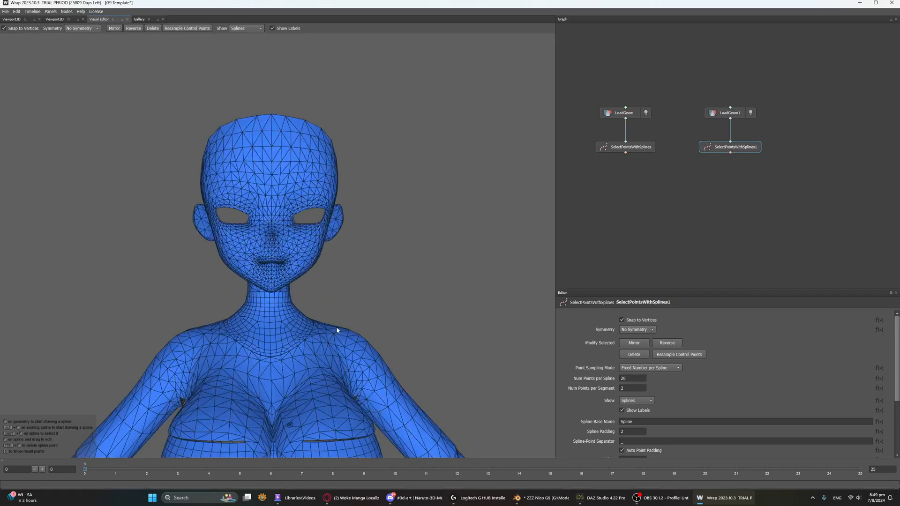
{"action": "left_click", "coordinate": [645, 330]}
{"action": "left_click", "coordinate": [631, 342]}
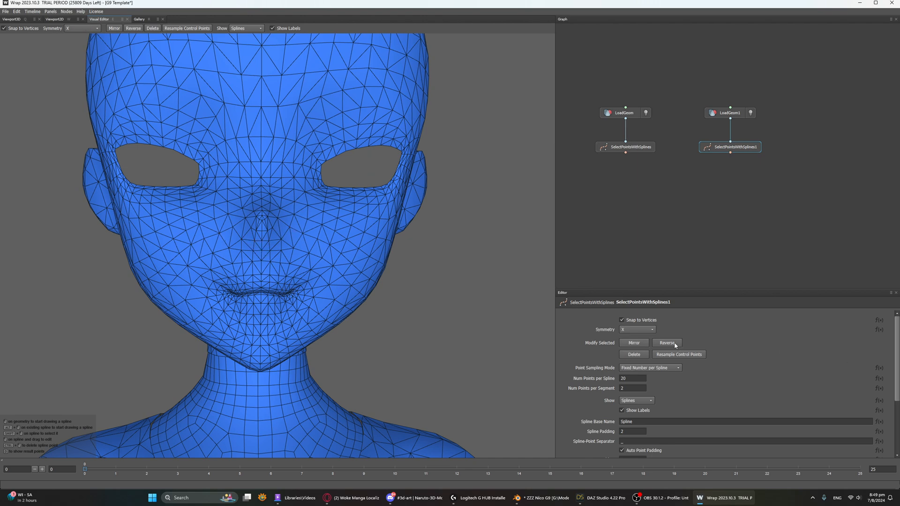
Step: Try Topological symmetry on the Nico model's spline node and set it back to X
{"action": "left_click", "coordinate": [638, 329]}
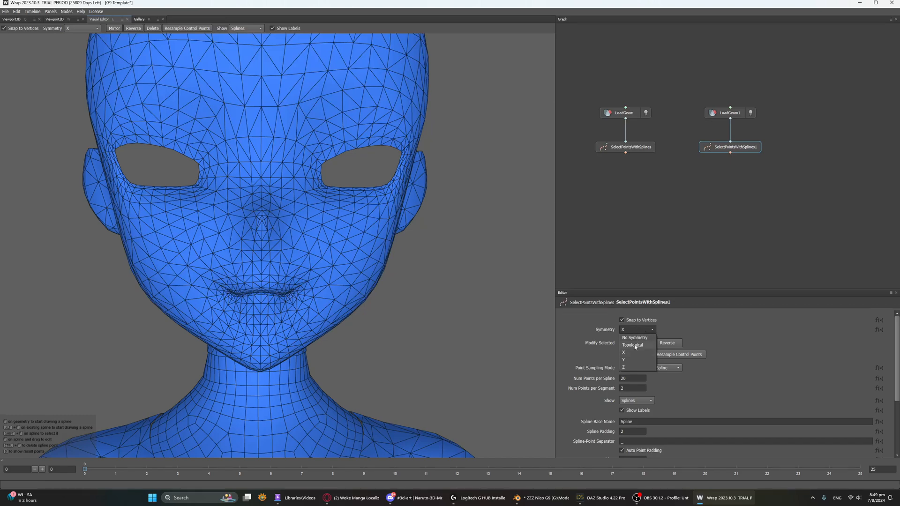
{"action": "left_click", "coordinate": [633, 346]}
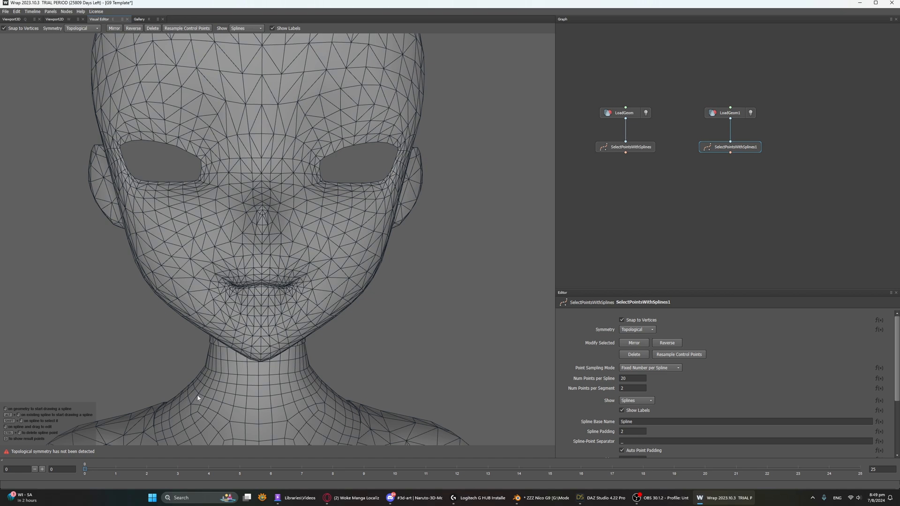
{"action": "left_click", "coordinate": [638, 331]}
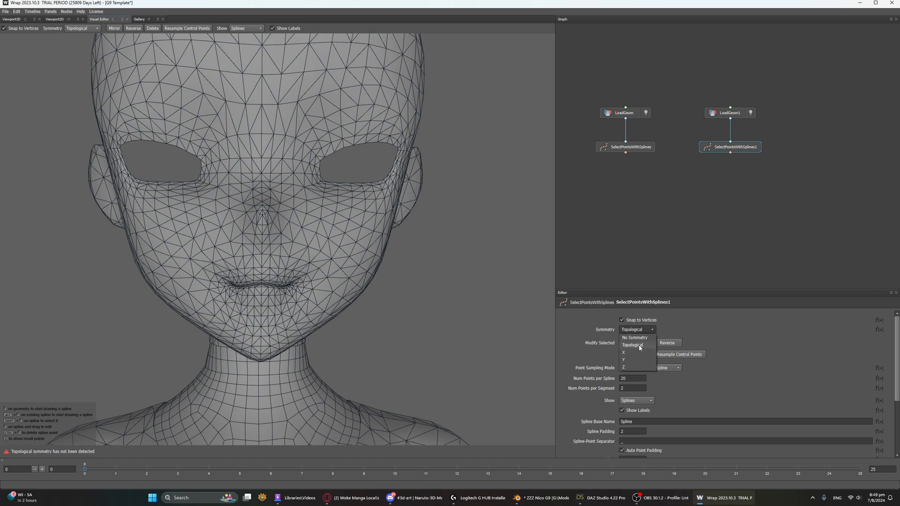
{"action": "left_click", "coordinate": [640, 352]}
{"action": "scroll", "coordinate": [291, 251], "scroll_direction": "down", "scroll_amount": 5}
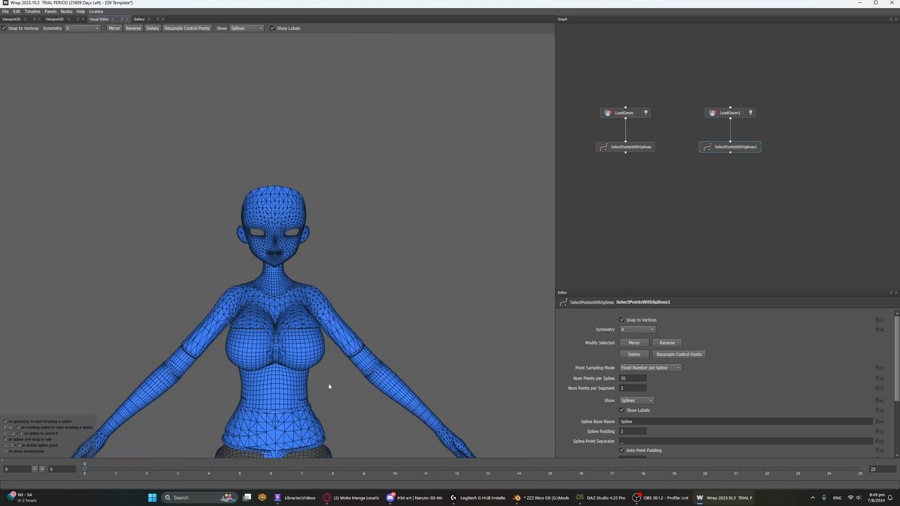
{"action": "left_click", "coordinate": [353, 340]}
{"action": "left_click", "coordinate": [314, 333]}
{"action": "left_click", "coordinate": [324, 307]}
Step: On the base mesh, start a spline at the ear's upper front and trace the outer rim down to the lobe
{"action": "left_click", "coordinate": [631, 148]}
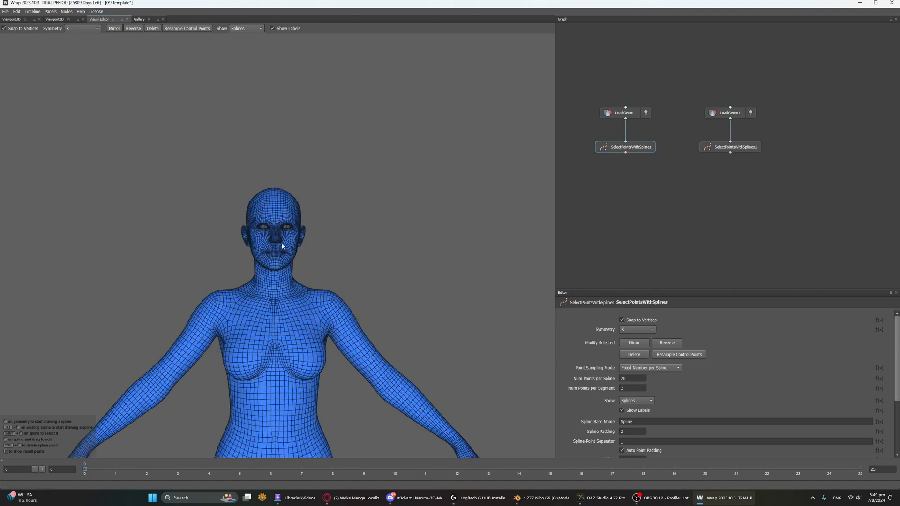
{"action": "left_click_drag", "start_coordinate": [283, 246], "coordinate": [333, 257], "text": "alt"}
{"action": "scroll", "coordinate": [297, 237], "scroll_direction": "up", "scroll_amount": 6}
{"action": "scroll", "coordinate": [327, 253], "scroll_direction": "down", "scroll_amount": 3}
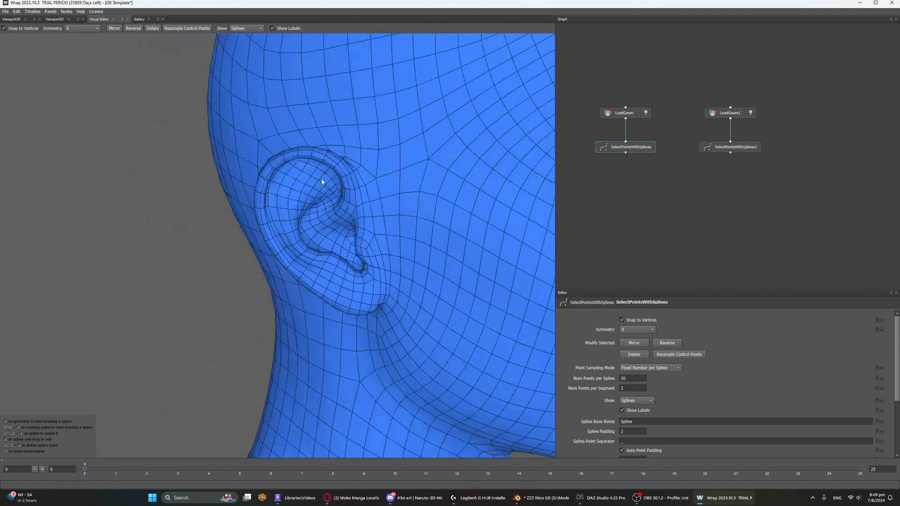
{"action": "left_click_drag", "start_coordinate": [322, 179], "coordinate": [327, 176], "text": "alt"}
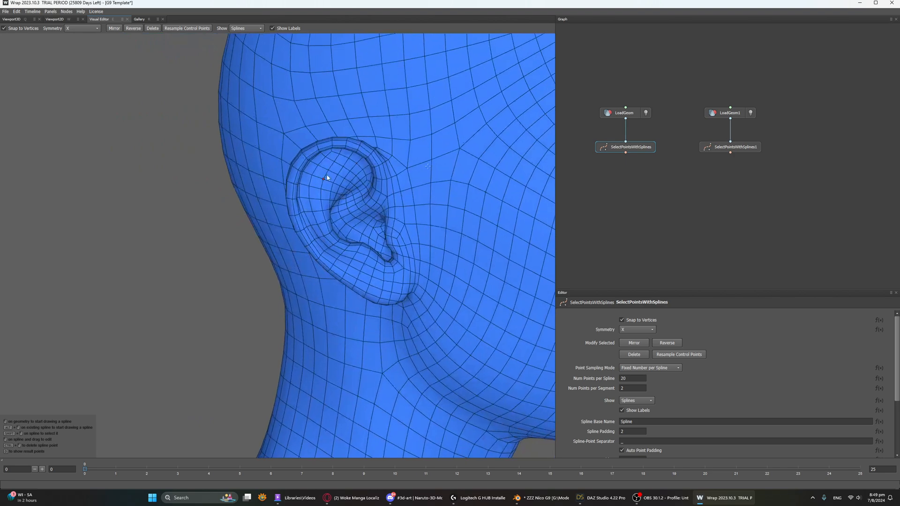
{"action": "left_click", "coordinate": [382, 192]}
{"action": "left_click", "coordinate": [300, 172], "text": "shift"}
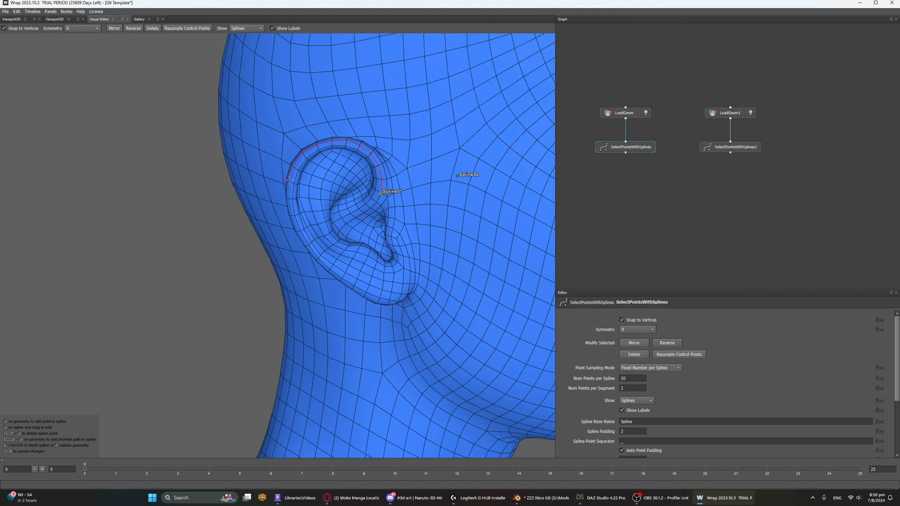
{"action": "left_click", "coordinate": [288, 180], "text": "shift"}
{"action": "left_click", "coordinate": [393, 305], "text": "shift"}
Step: Extend the base mesh's ear spline to where the lobe joins the face and finish it
{"action": "left_click_drag", "start_coordinate": [393, 304], "coordinate": [349, 276], "text": "alt"}
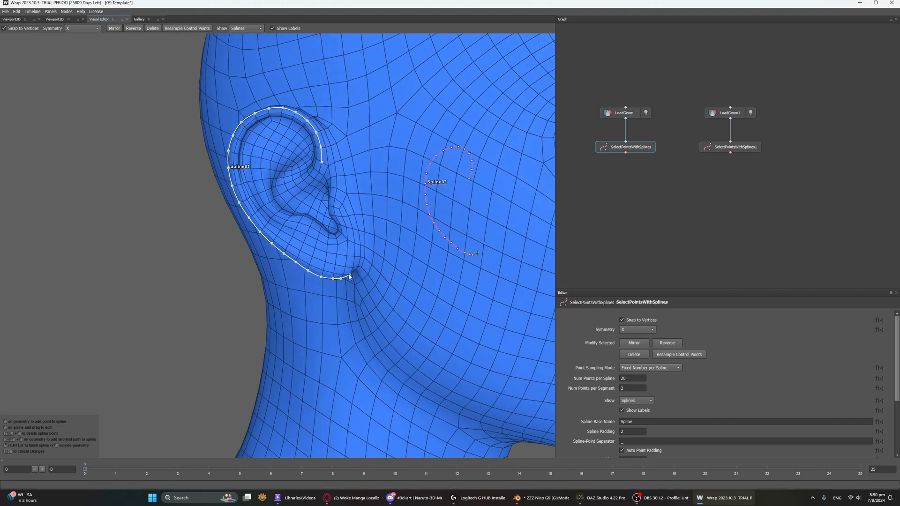
{"action": "left_click", "coordinate": [357, 268], "text": "shift"}
{"action": "right_click", "coordinate": [364, 268]}
{"action": "scroll", "coordinate": [364, 268], "scroll_direction": "down", "scroll_amount": 4}
{"action": "left_click_drag", "start_coordinate": [365, 268], "coordinate": [265, 282], "text": "alt"}
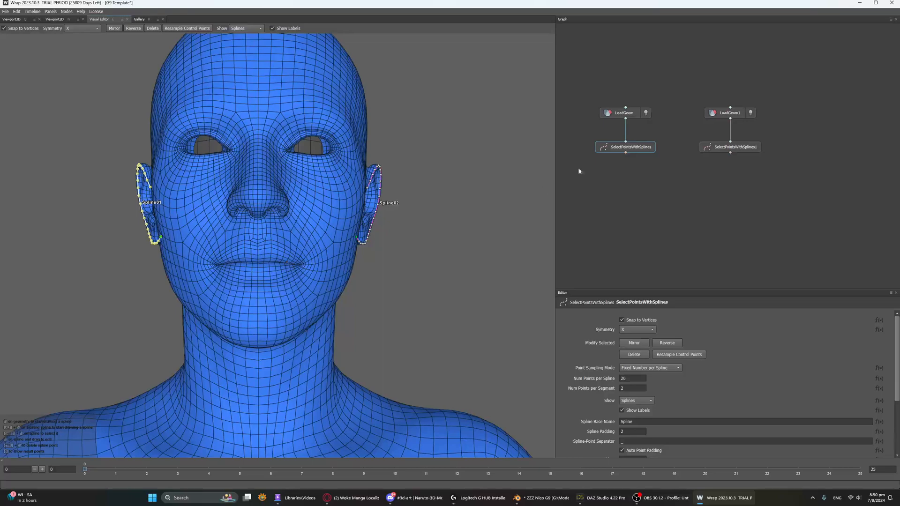
Step: Draw a short spline from the front of the Nico model's ear up to its upper edge and finish it
{"action": "left_click", "coordinate": [728, 148]}
{"action": "left_click_drag", "start_coordinate": [207, 229], "coordinate": [302, 203], "text": "alt"}
{"action": "left_click", "coordinate": [309, 203]}
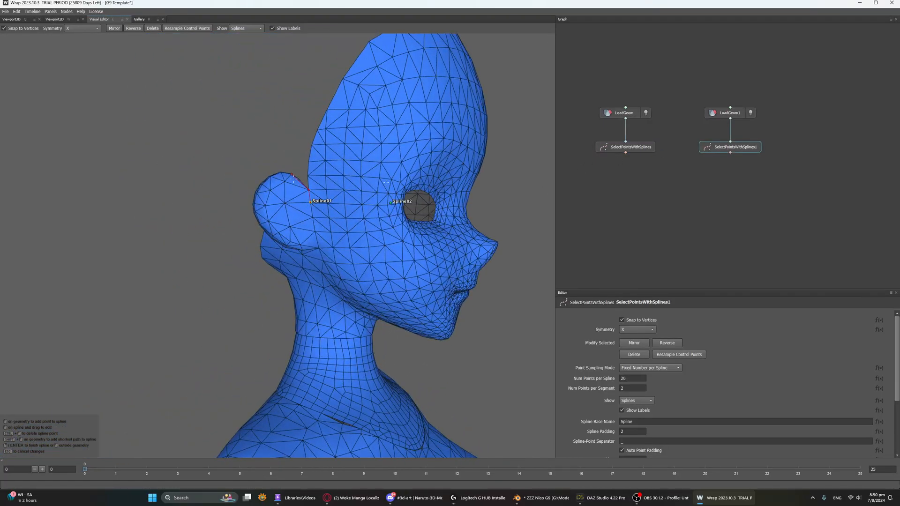
{"action": "left_click", "coordinate": [292, 175]}
{"action": "middle_click_drag", "start_coordinate": [309, 200], "coordinate": [301, 266], "text": "alt"}
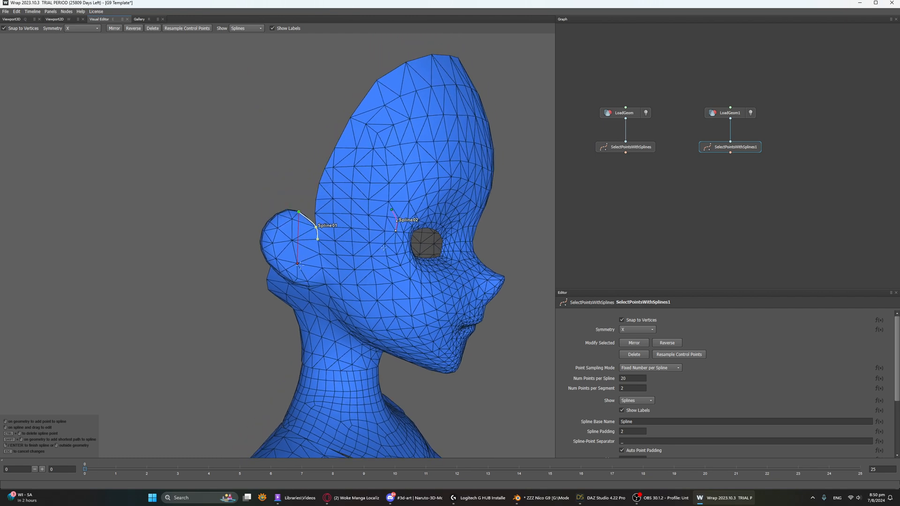
{"action": "key", "text": "Return"}
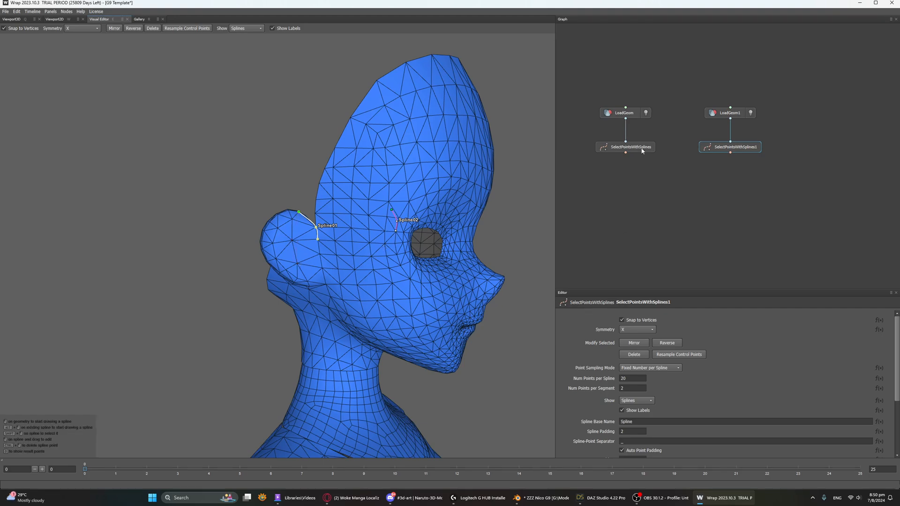
Step: Check the base mesh's ear spline for reference and delete the short ear spline from the Nico model's spline node
{"action": "left_click", "coordinate": [630, 147]}
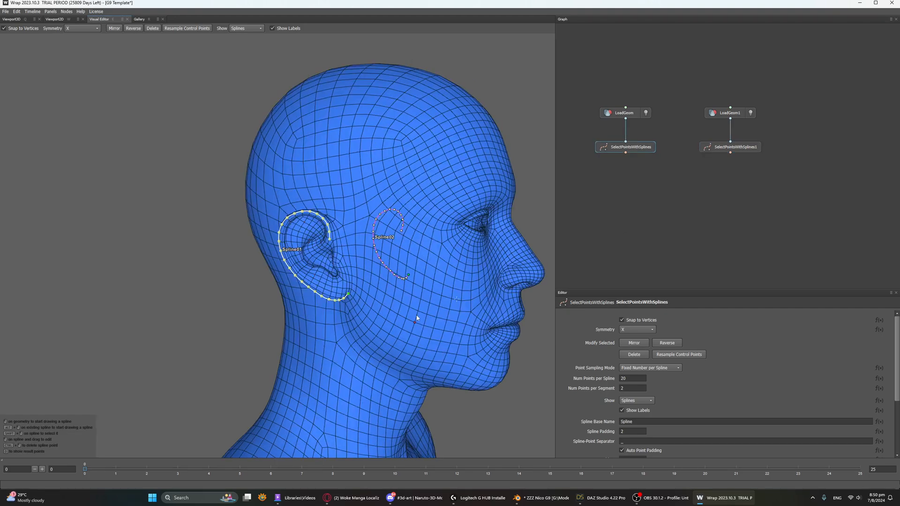
{"action": "left_click", "coordinate": [742, 149]}
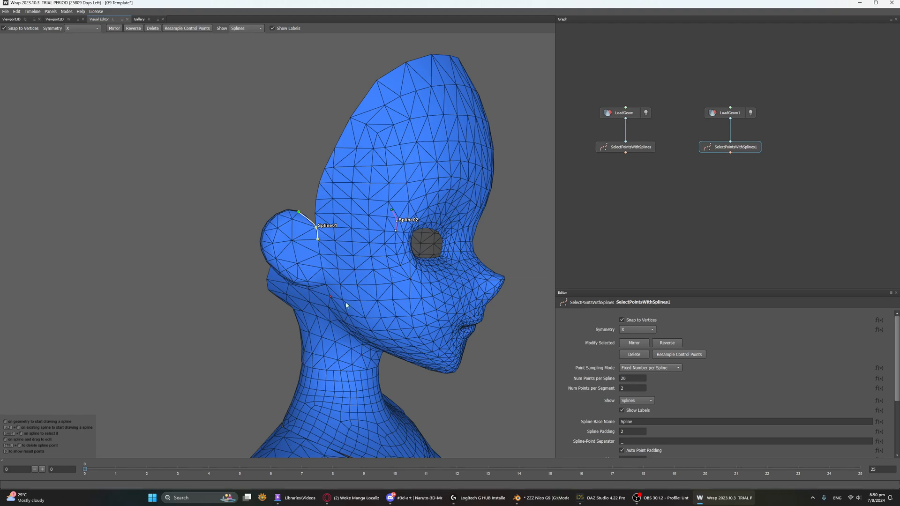
{"action": "scroll", "coordinate": [286, 227], "scroll_direction": "up", "scroll_amount": 3}
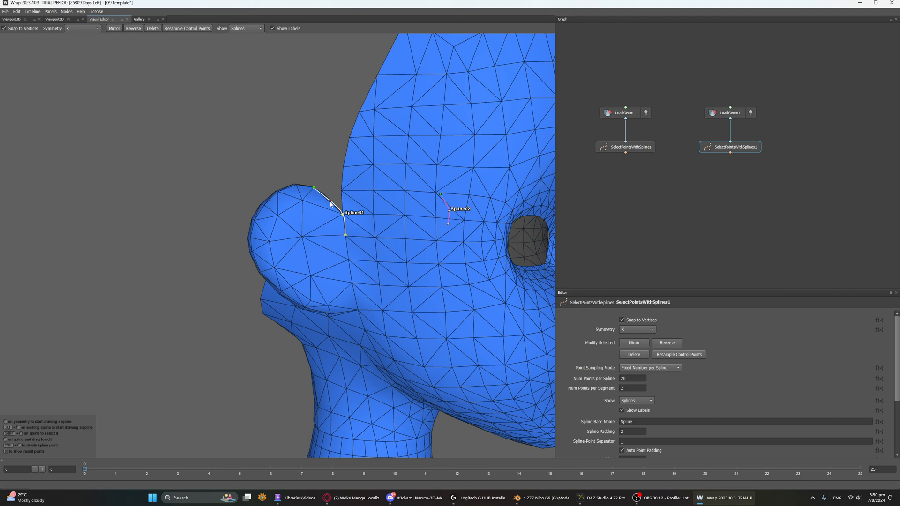
{"action": "left_click", "coordinate": [637, 358]}
{"action": "left_click", "coordinate": [628, 353]}
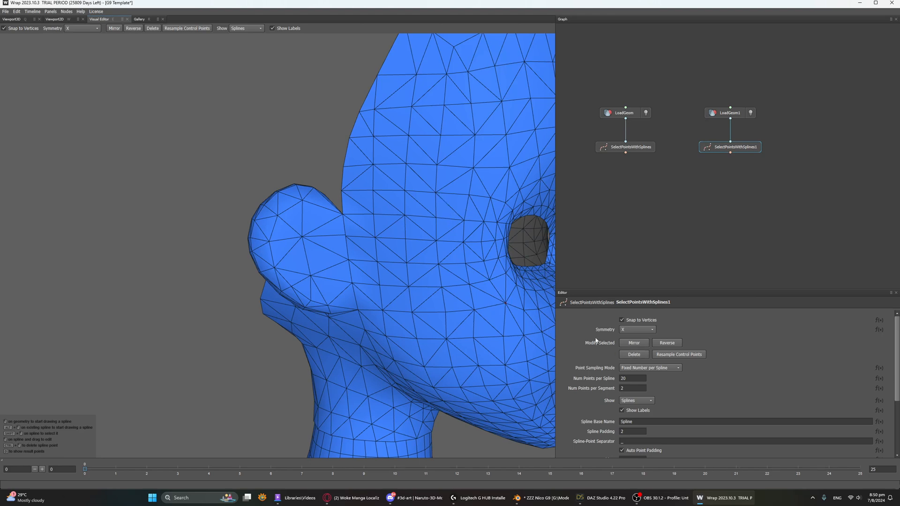
Step: Draw a spline on the Nico model's ear from its upper junction with the head, around the rim, to where the lobe meets the face
{"action": "left_click", "coordinate": [343, 215]}
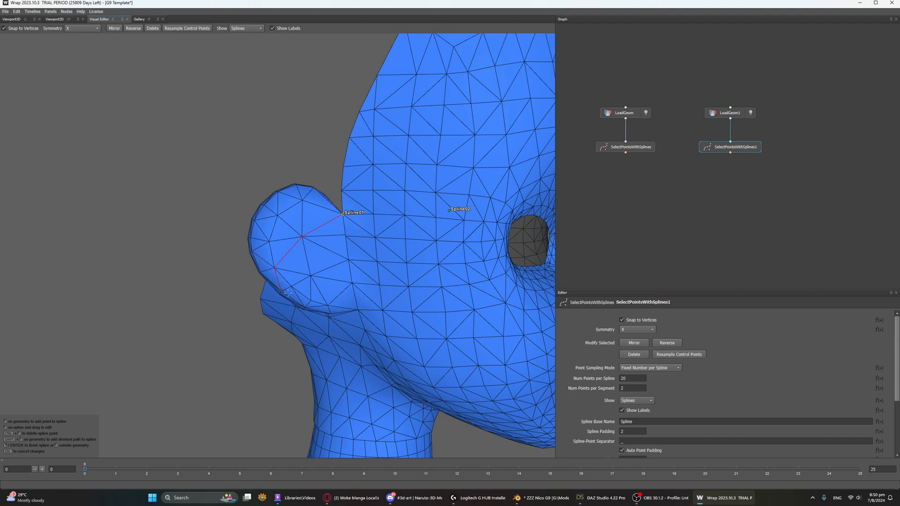
{"action": "left_click", "coordinate": [314, 188]}
{"action": "left_click", "coordinate": [297, 185]}
{"action": "left_click", "coordinate": [265, 206]}
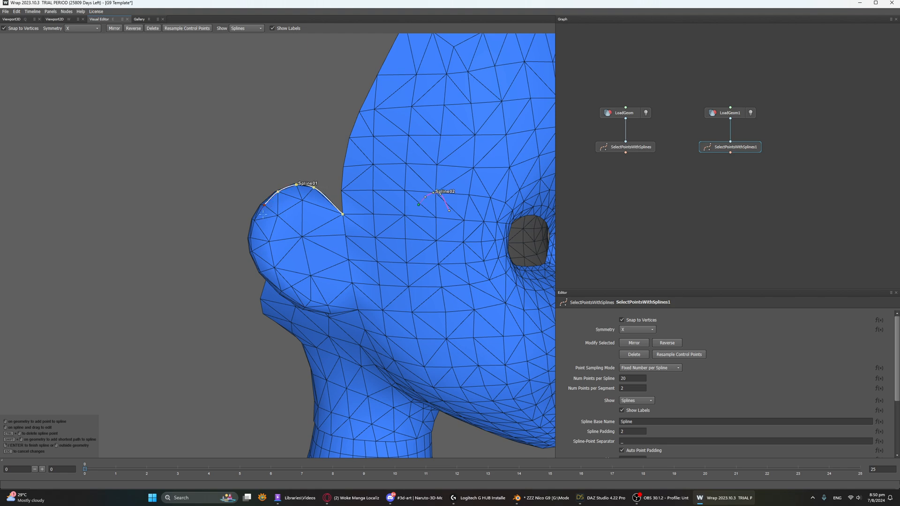
{"action": "left_click", "coordinate": [253, 239]}
{"action": "left_click", "coordinate": [260, 271]}
{"action": "left_click", "coordinate": [304, 307]}
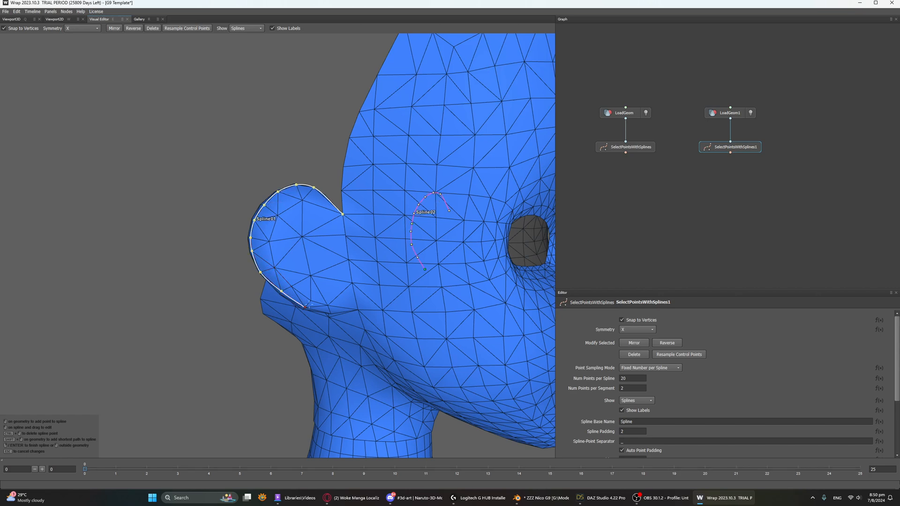
{"action": "left_click", "coordinate": [331, 314]}
{"action": "left_click", "coordinate": [358, 311]}
{"action": "right_click", "coordinate": [358, 314]}
{"action": "scroll", "coordinate": [342, 291], "scroll_direction": "down", "scroll_amount": 3}
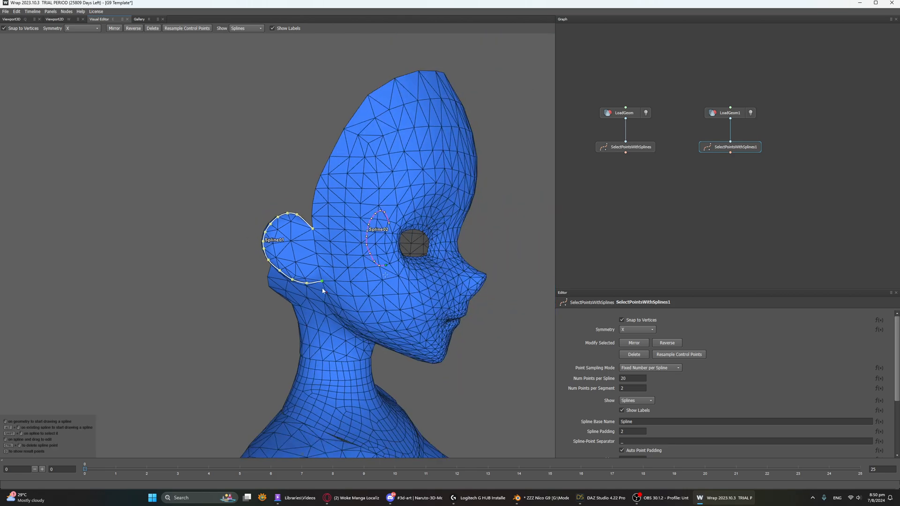
Step: Draw a spline along the upper edge of the Nico model's eye opening, from the outer to the inner corner, and finish it
{"action": "left_click_drag", "start_coordinate": [329, 253], "coordinate": [240, 217], "text": "alt"}
{"action": "middle_click_drag", "start_coordinate": [240, 216], "coordinate": [338, 246], "text": "alt"}
{"action": "scroll", "coordinate": [338, 246], "scroll_direction": "up", "scroll_amount": 6}
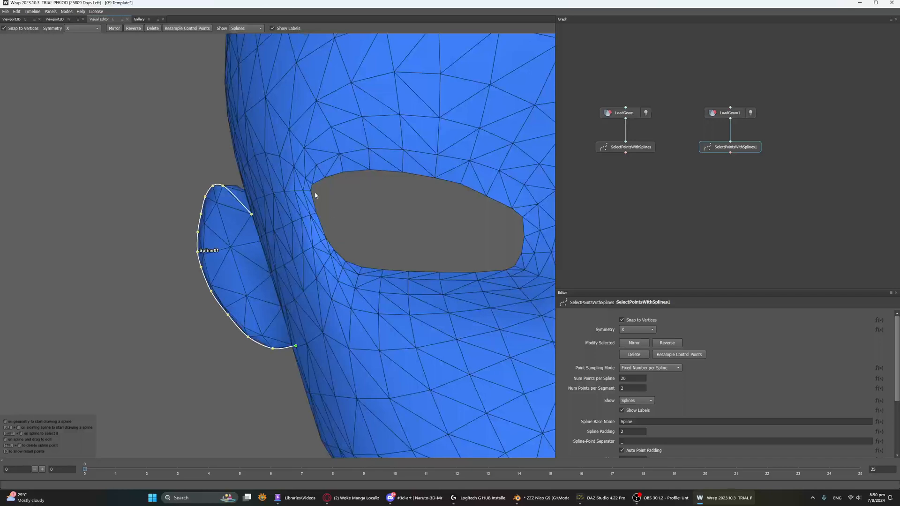
{"action": "left_click", "coordinate": [312, 190]}
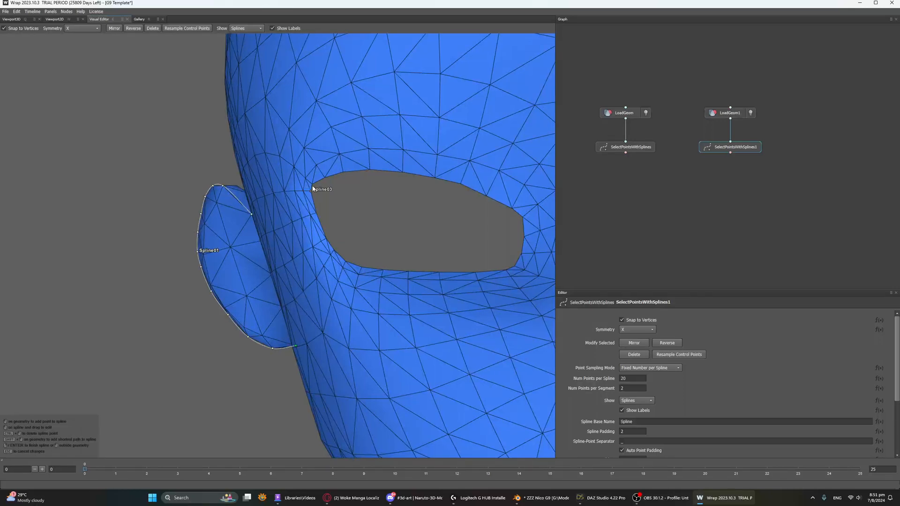
{"action": "left_click", "coordinate": [402, 173], "text": "shift"}
{"action": "middle_click_drag", "start_coordinate": [427, 186], "coordinate": [398, 181], "text": "alt"}
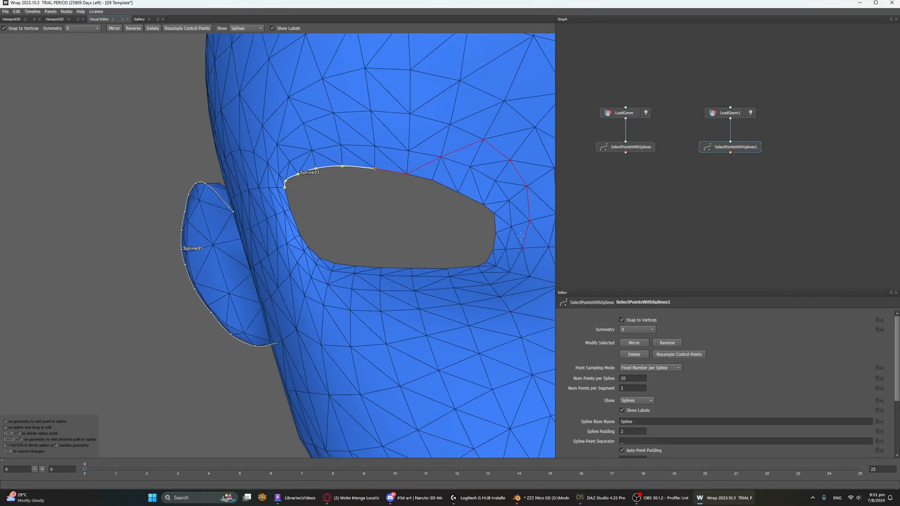
{"action": "left_click", "coordinate": [497, 233], "text": "shift"}
{"action": "left_click", "coordinate": [297, 228]}
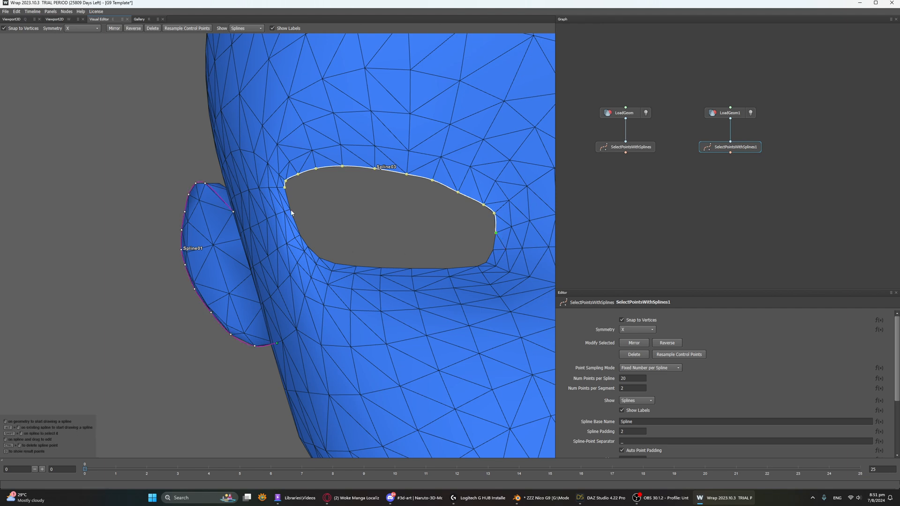
Step: Draw a spline along the lower edge of the same eye opening, from just below the outer corner to the inner corner, and finish it
{"action": "left_click", "coordinate": [290, 210]}
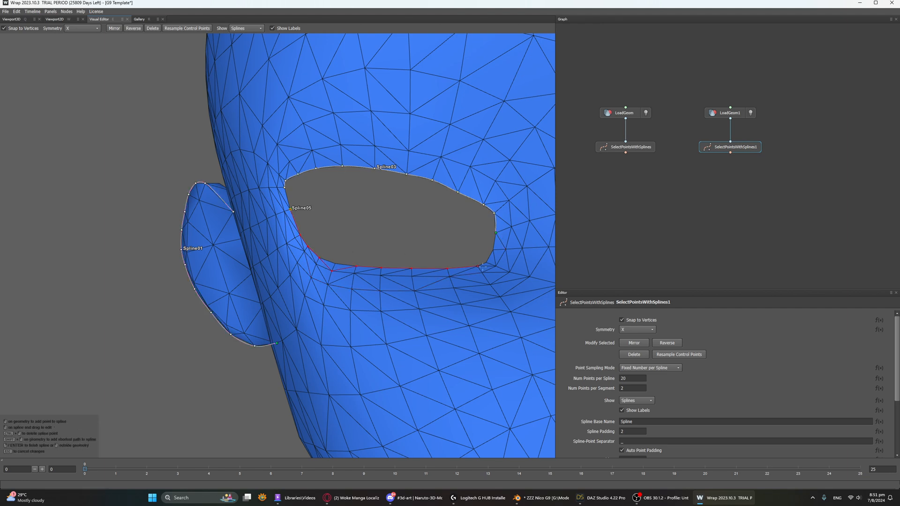
{"action": "left_click", "coordinate": [335, 264], "text": "shift"}
{"action": "left_click", "coordinate": [493, 250], "text": "shift"}
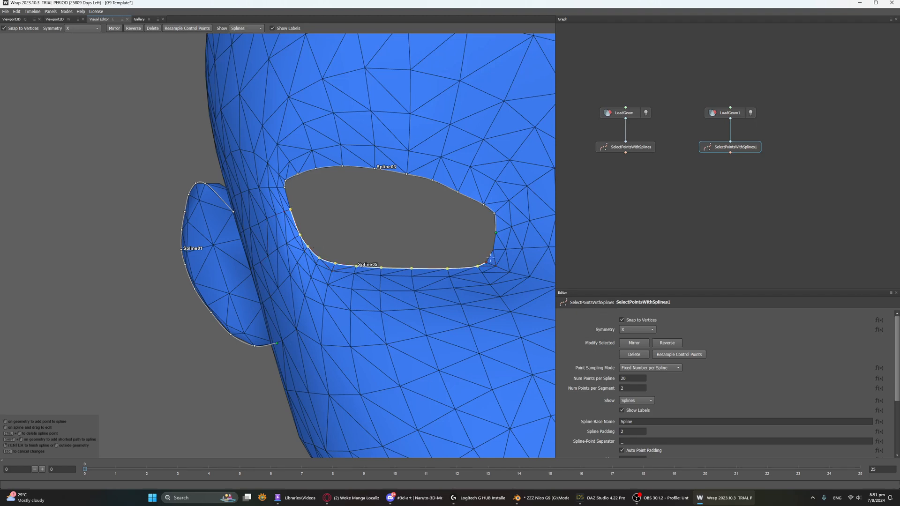
{"action": "left_click", "coordinate": [491, 244]}
{"action": "scroll", "coordinate": [370, 242], "scroll_direction": "down", "scroll_amount": 3}
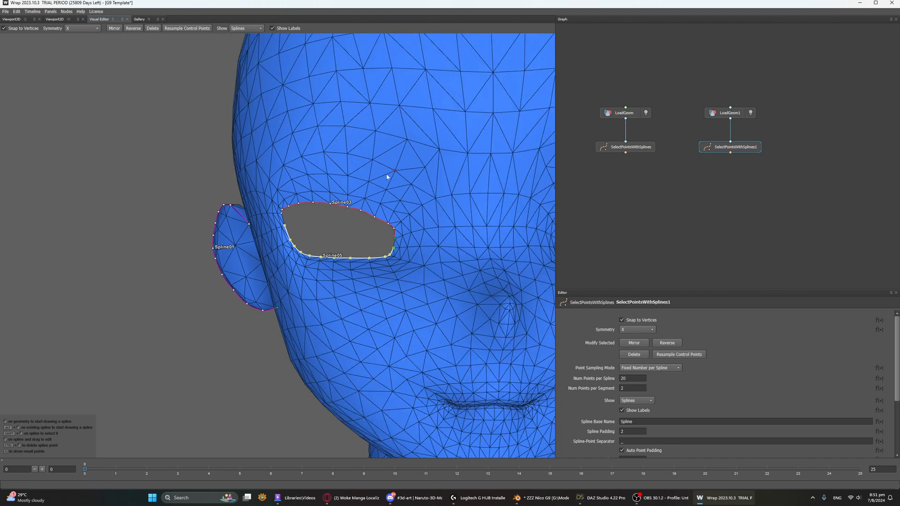
{"action": "middle_click_drag", "start_coordinate": [427, 261], "coordinate": [307, 262]}
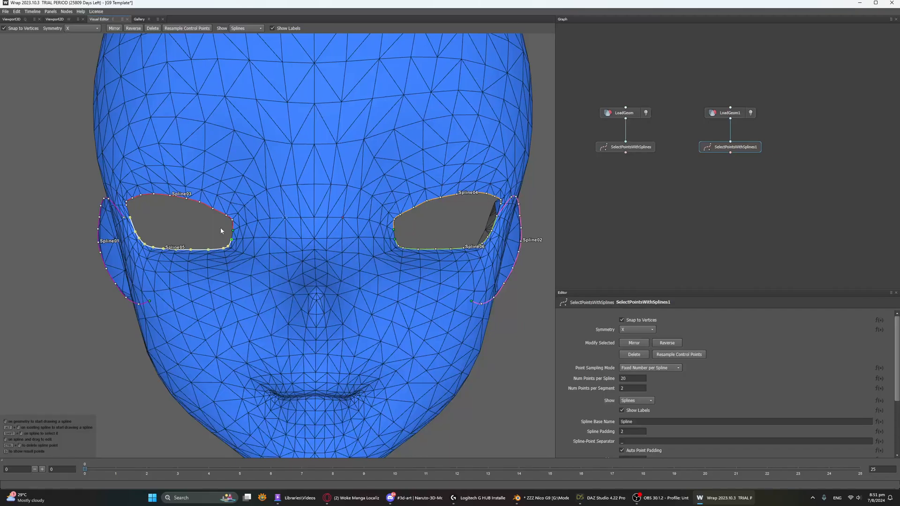
Step: Draw a spline on the base mesh's upper eyelid edge from the outer to the inner eye corner and finish it
{"action": "left_click", "coordinate": [614, 150]}
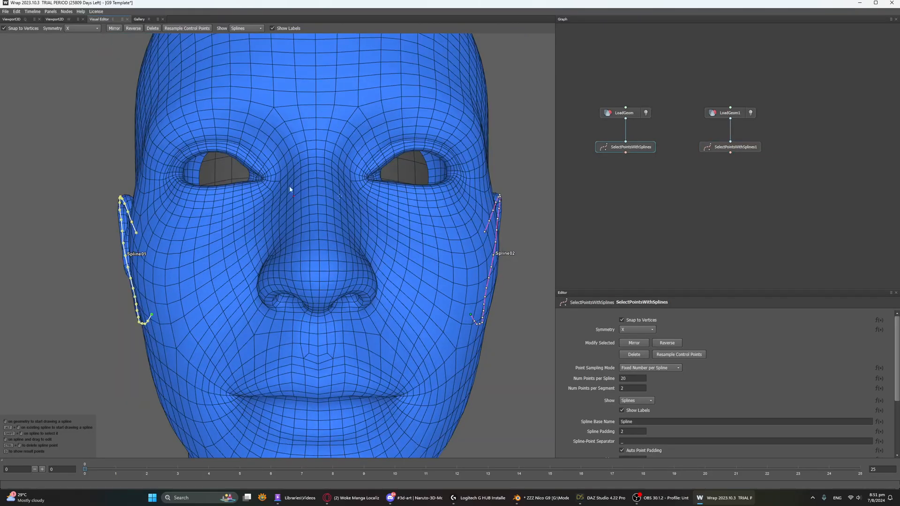
{"action": "left_click_drag", "start_coordinate": [290, 189], "coordinate": [275, 217]}
{"action": "scroll", "coordinate": [252, 262], "scroll_direction": "up", "scroll_amount": 3}
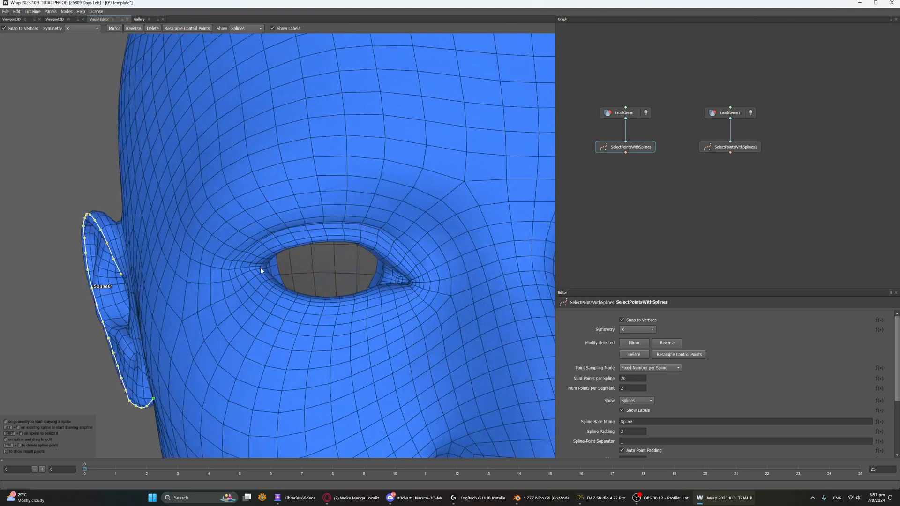
{"action": "left_click", "coordinate": [260, 266]}
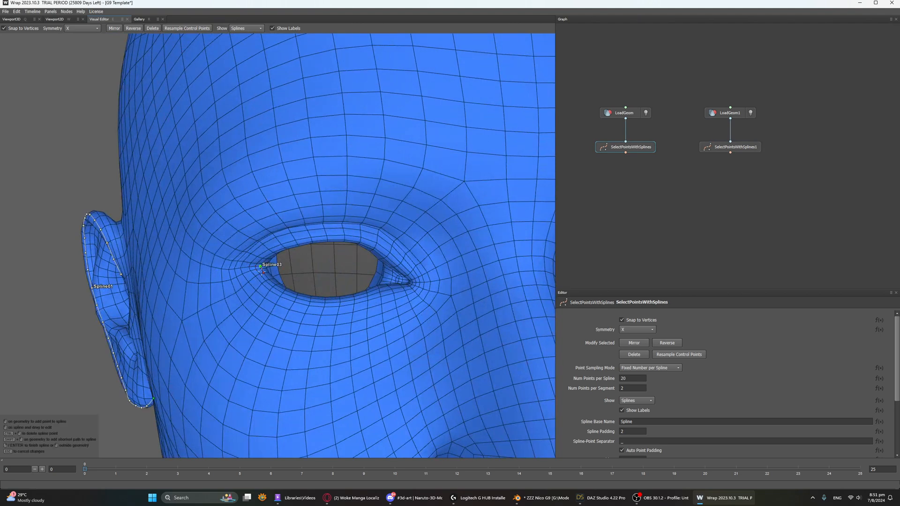
{"action": "left_click_drag", "start_coordinate": [260, 267], "coordinate": [255, 266]}
{"action": "left_click", "coordinate": [412, 282], "text": "shift"}
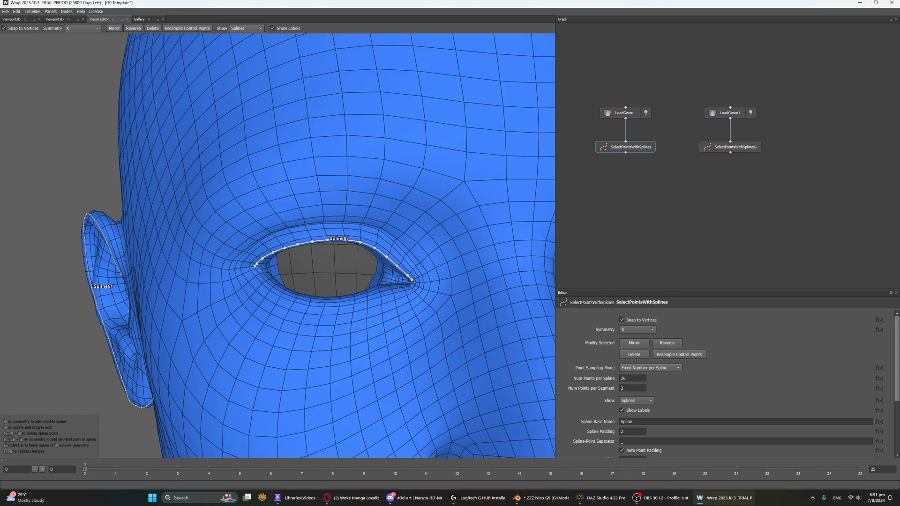
{"action": "right_click", "coordinate": [373, 296]}
Step: Draw a spline along the base mesh's lower eyelid edge from just below the outer corner to the inner corner and finish it
{"action": "left_click", "coordinate": [255, 269]}
{"action": "left_click", "coordinate": [412, 284], "text": "shift"}
{"action": "right_click", "coordinate": [412, 287]}
{"action": "scroll", "coordinate": [344, 305], "scroll_direction": "down", "scroll_amount": 5}
{"action": "middle_click_drag", "start_coordinate": [344, 305], "coordinate": [326, 295]}
{"action": "left_click_drag", "start_coordinate": [326, 295], "coordinate": [346, 324]}
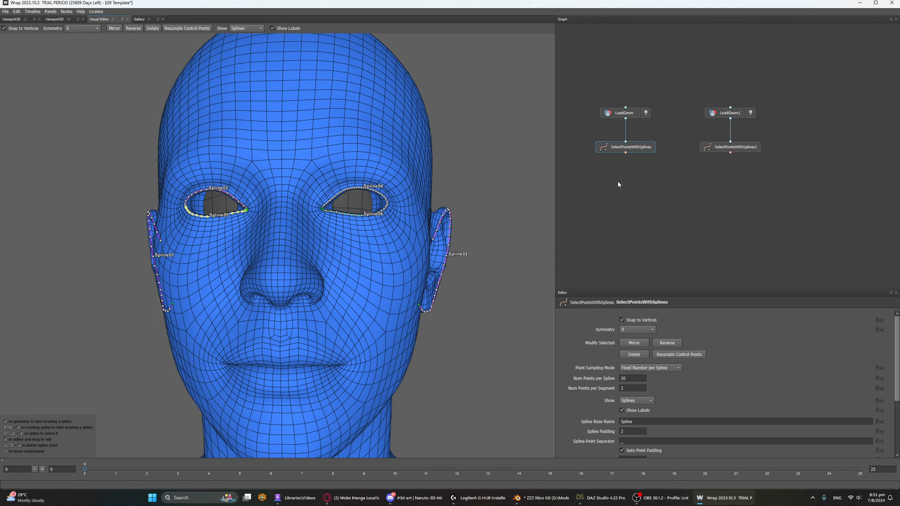
Step: Add a PointsToPointPairs node fed by the base mesh's and Nico model's spline nodes, and compare the ear splines on both meshes
{"action": "right_click", "coordinate": [668, 180]}
{"action": "mouse_move", "coordinate": [701, 220]}
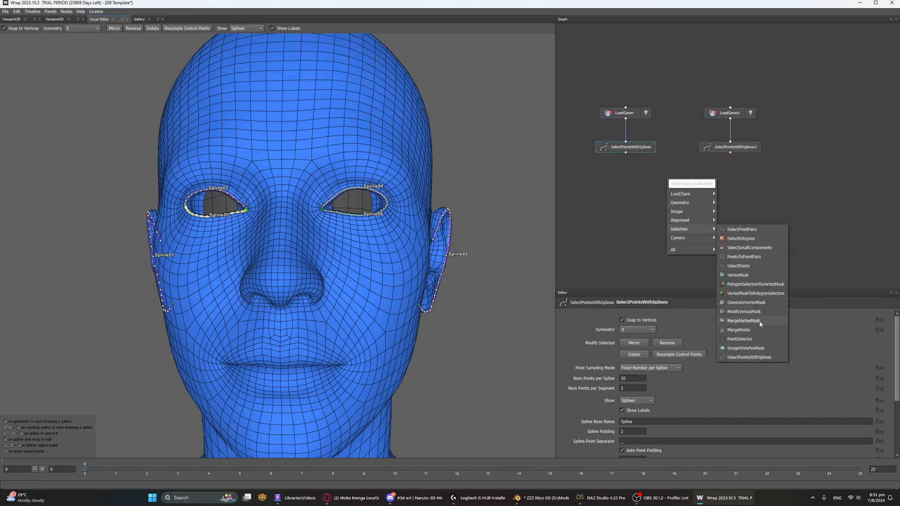
{"action": "left_click", "coordinate": [759, 258]}
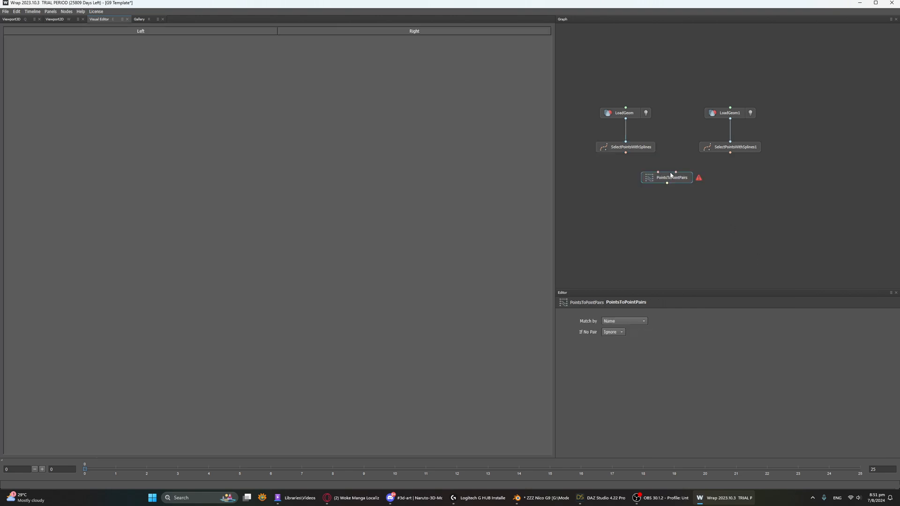
{"action": "left_click_drag", "start_coordinate": [671, 175], "coordinate": [687, 174]}
{"action": "left_click_drag", "start_coordinate": [626, 153], "coordinate": [669, 169]}
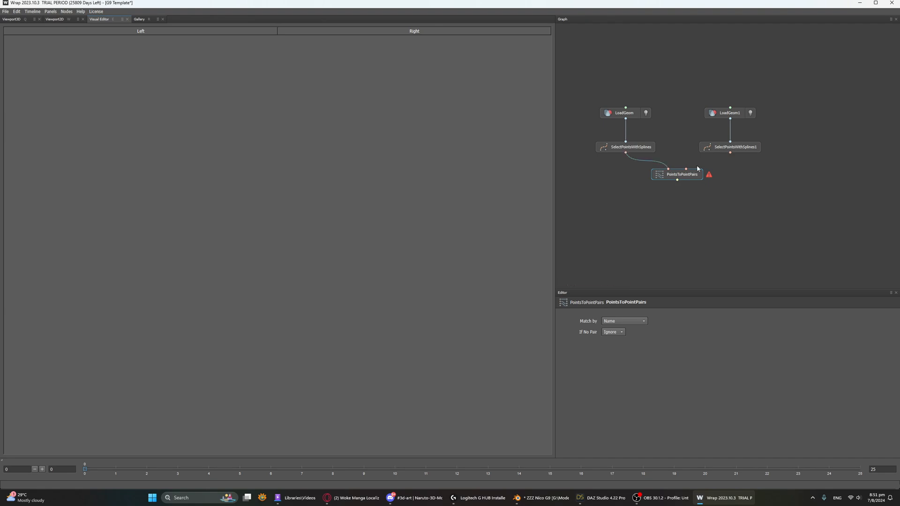
{"action": "left_click_drag", "start_coordinate": [731, 153], "coordinate": [686, 170]}
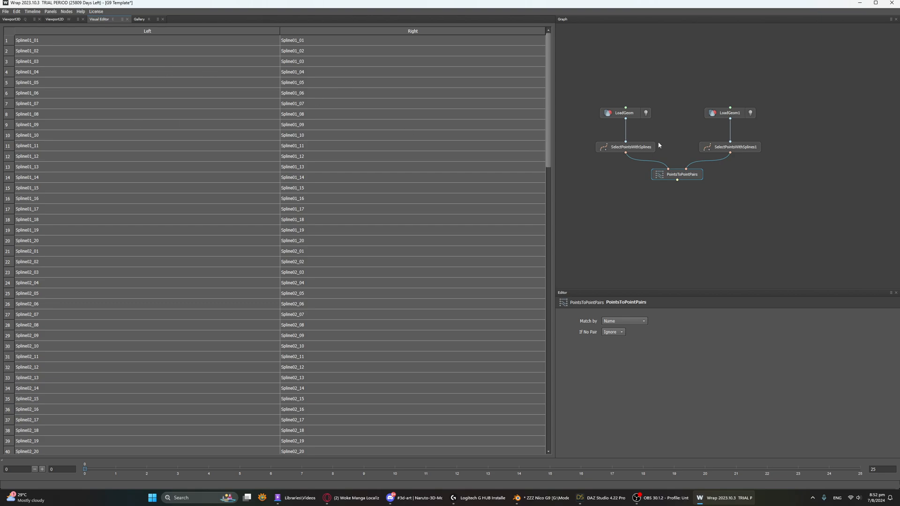
{"action": "left_click", "coordinate": [640, 145]}
{"action": "left_click_drag", "start_coordinate": [250, 196], "coordinate": [335, 218]}
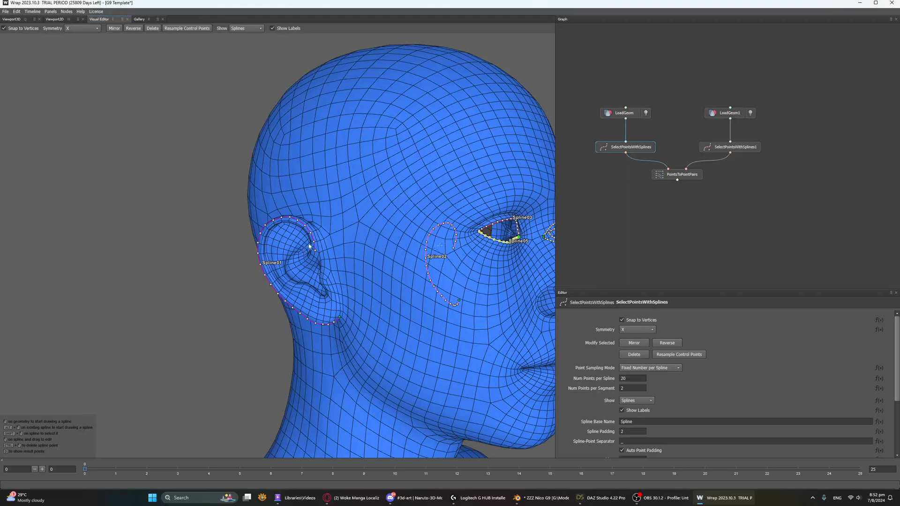
{"action": "left_click", "coordinate": [717, 148]}
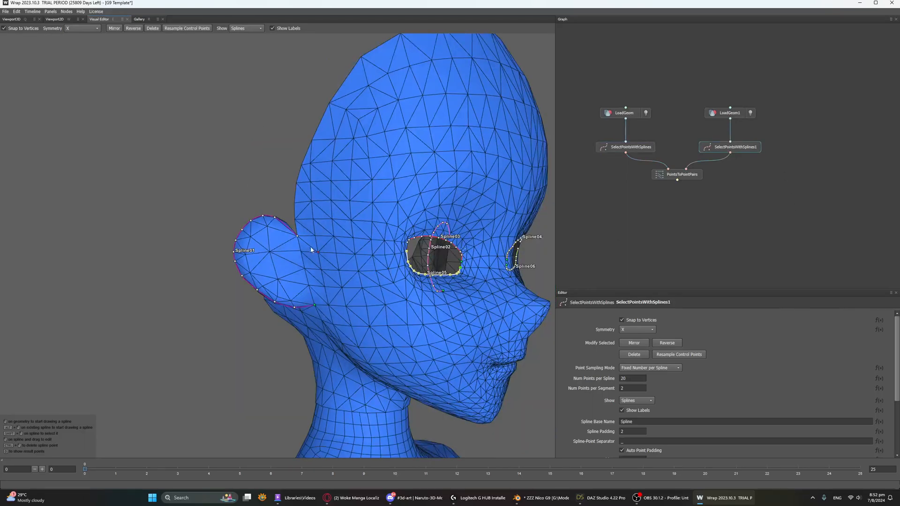
{"action": "left_click", "coordinate": [692, 177]}
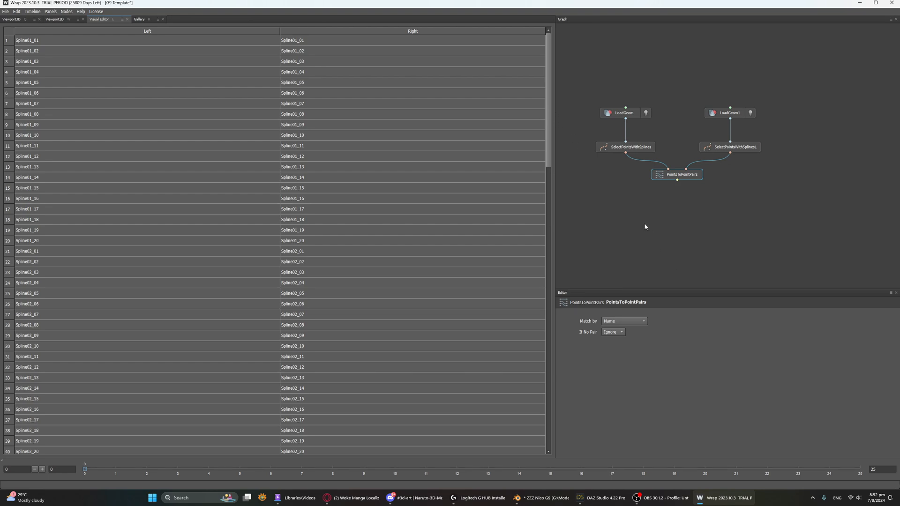
Step: Add a FastWrapping node and connect LoadGeom, LoadGeom1 and PointsToPointPairs to its first, second and third inputs
{"action": "right_click", "coordinate": [635, 209]}
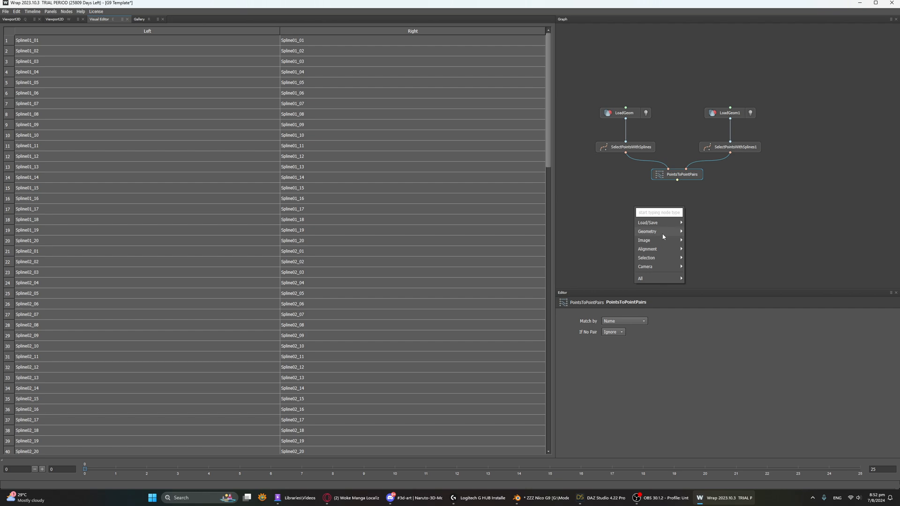
{"action": "mouse_move", "coordinate": [663, 236]}
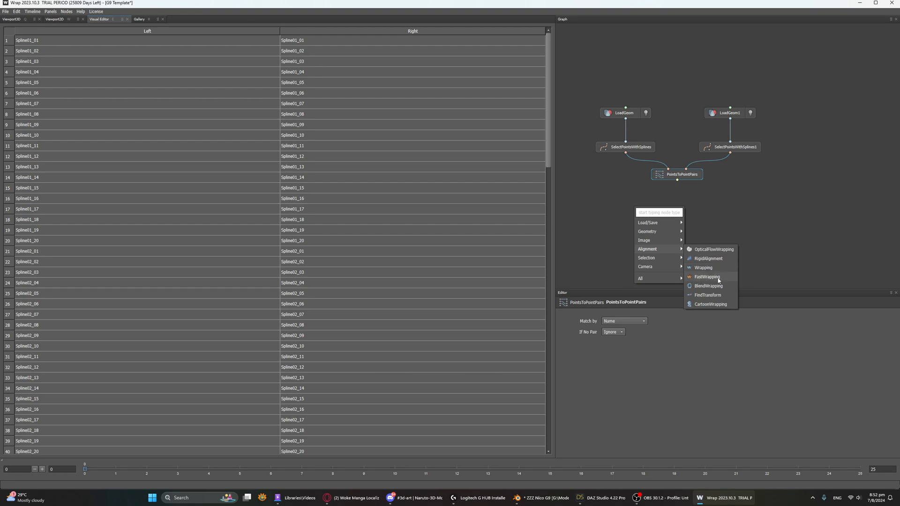
{"action": "left_click", "coordinate": [708, 277]}
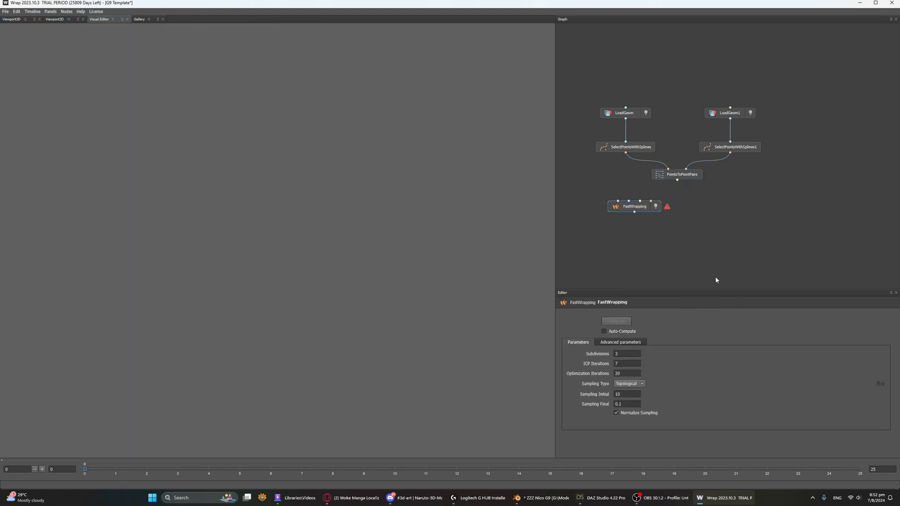
{"action": "left_click_drag", "start_coordinate": [648, 204], "coordinate": [693, 206]}
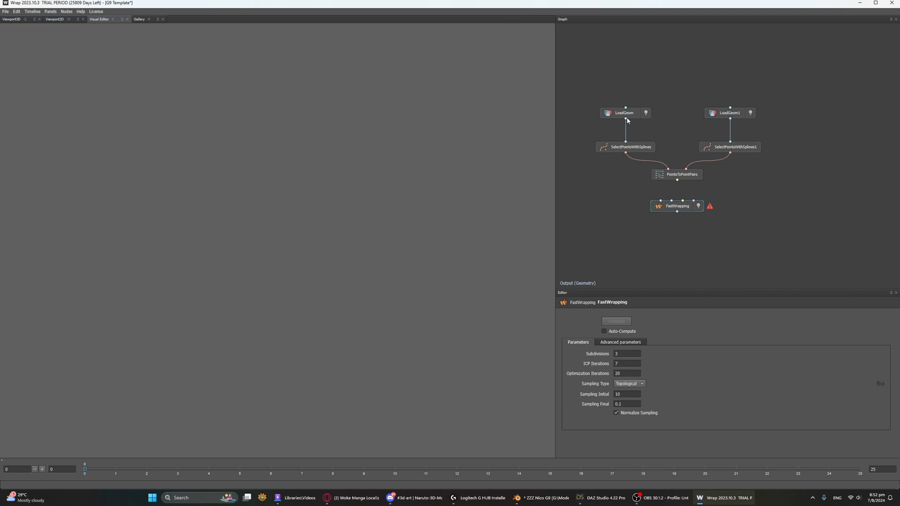
{"action": "left_click_drag", "start_coordinate": [627, 120], "coordinate": [659, 205]}
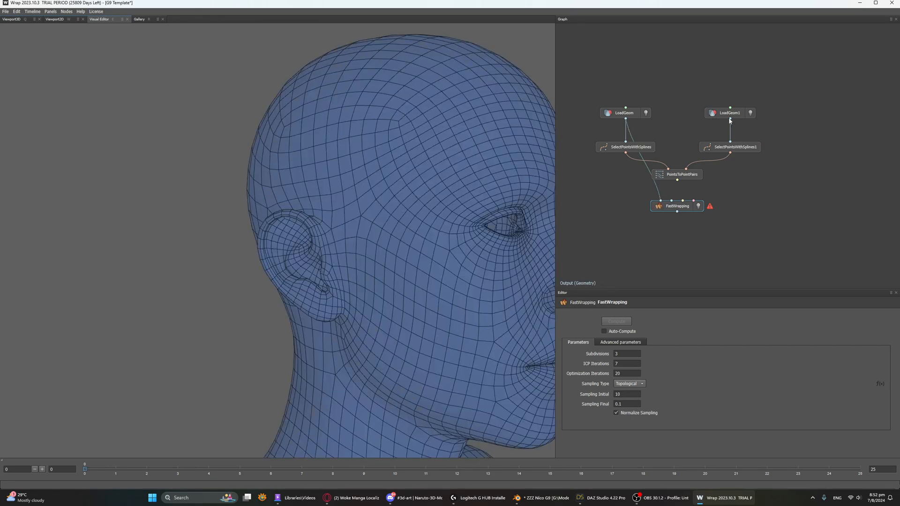
{"action": "left_click_drag", "start_coordinate": [730, 118], "coordinate": [674, 202]}
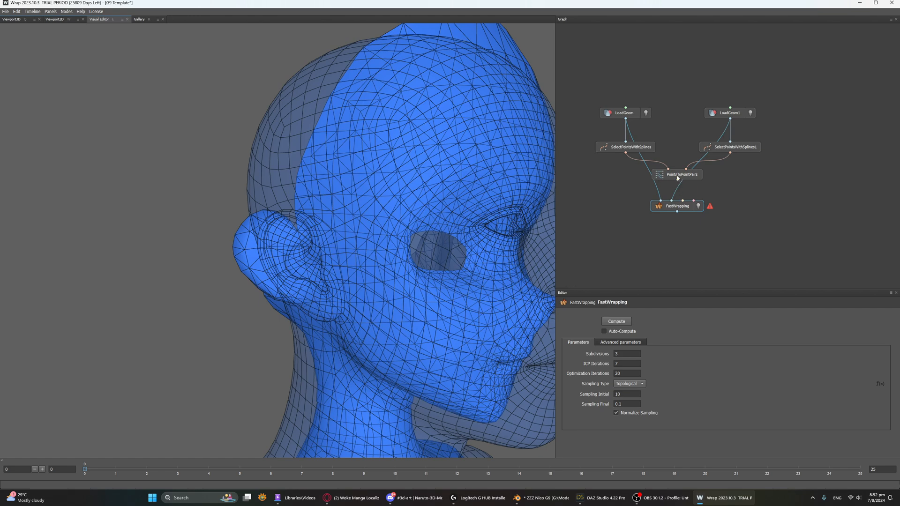
{"action": "left_click_drag", "start_coordinate": [677, 181], "coordinate": [682, 202]}
{"action": "scroll", "coordinate": [432, 227], "scroll_direction": "down", "scroll_amount": 3}
{"action": "left_click_drag", "start_coordinate": [431, 227], "coordinate": [353, 261]}
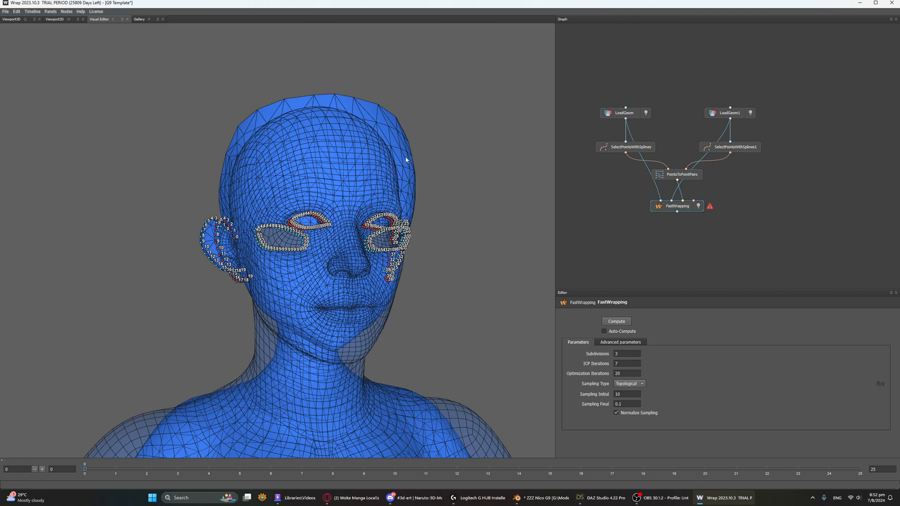
{"action": "left_click_drag", "start_coordinate": [416, 178], "coordinate": [371, 225]}
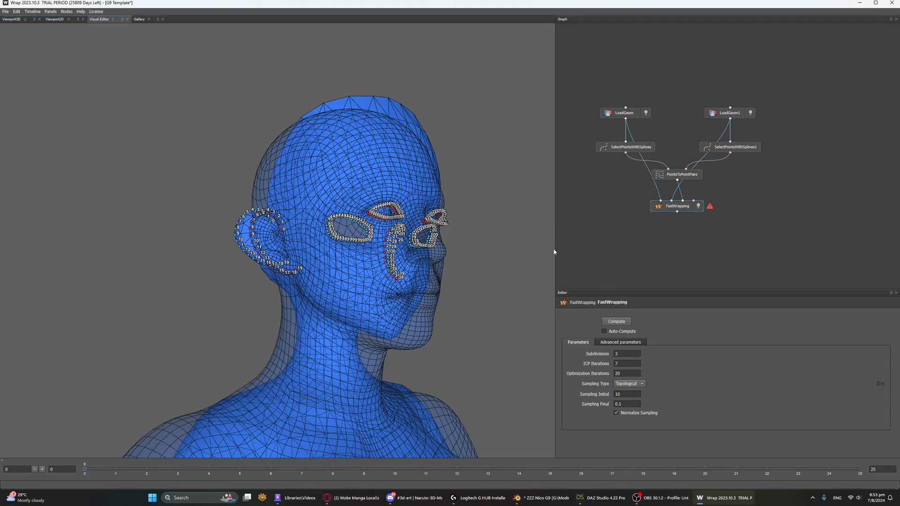
{"action": "left_click_drag", "start_coordinate": [539, 250], "coordinate": [601, 169]}
Step: Add a SelectPolygons node beside the spline nodes and feed it with the base mesh from LoadGeom
{"action": "left_click", "coordinate": [710, 150]}
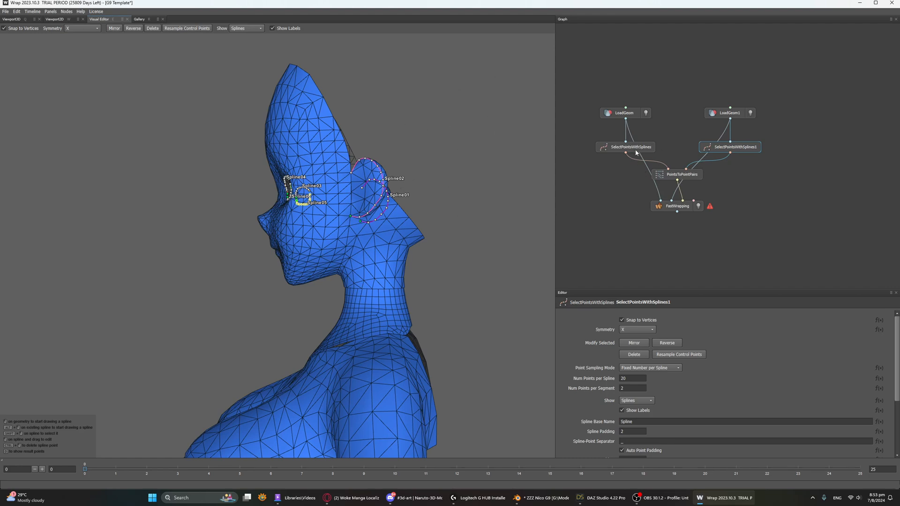
{"action": "middle_click_drag", "start_coordinate": [663, 134], "coordinate": [702, 137]}
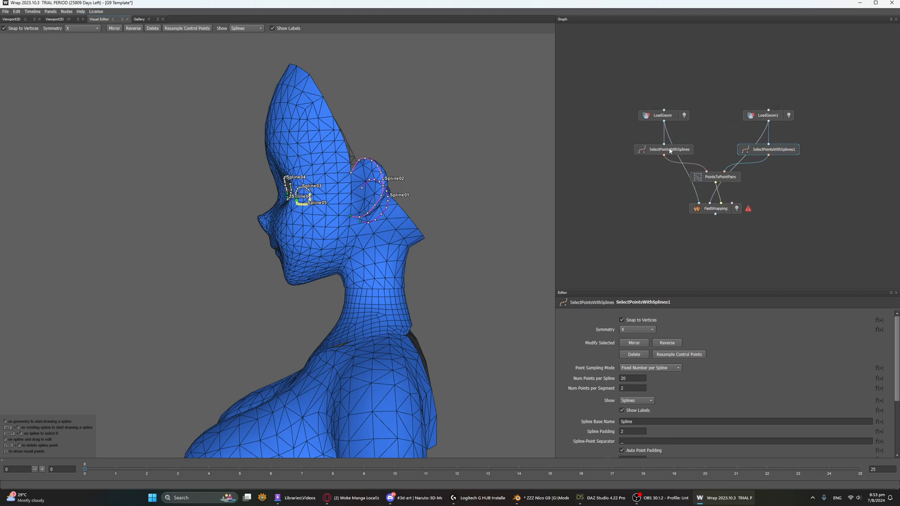
{"action": "key", "text": "Tab"}
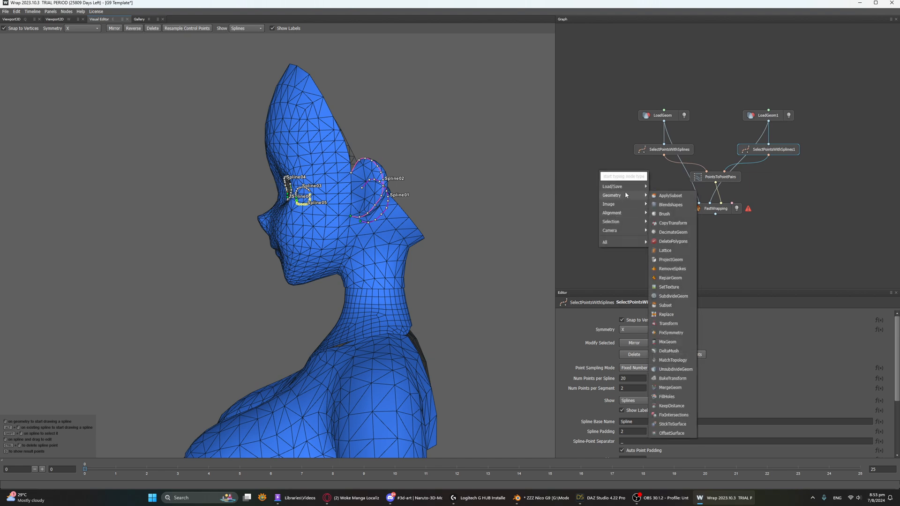
{"action": "mouse_move", "coordinate": [628, 221]}
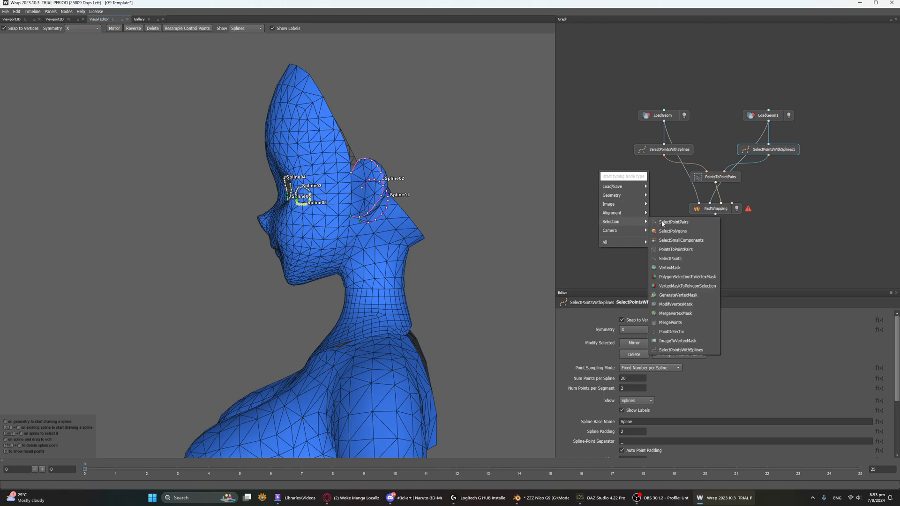
{"action": "left_click", "coordinate": [678, 232]}
{"action": "left_click_drag", "start_coordinate": [609, 176], "coordinate": [630, 183]}
{"action": "left_click_drag", "start_coordinate": [664, 122], "coordinate": [621, 172]}
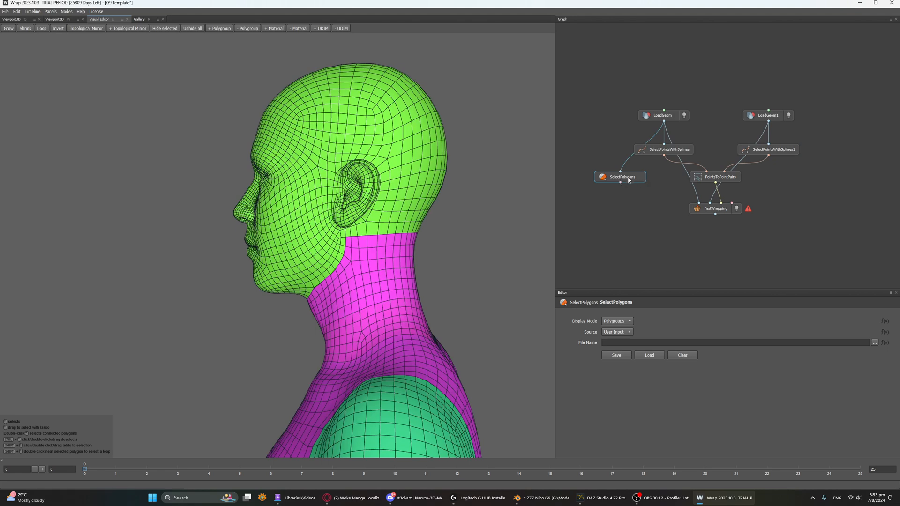
Step: Select the base mesh's polygons on the back of the head behind the ear, correcting individual polygons along the front border
{"action": "left_click_drag", "start_coordinate": [427, 141], "coordinate": [428, 148], "text": "alt"}
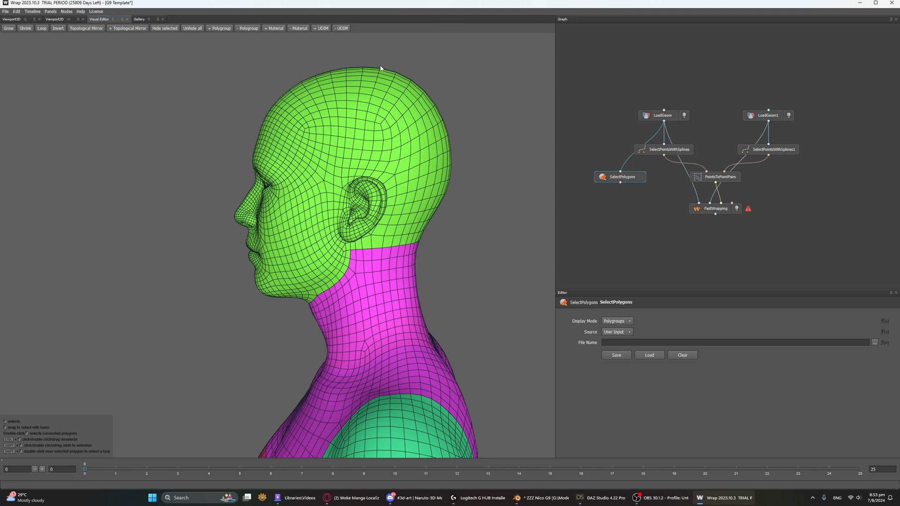
{"action": "left_click_drag", "start_coordinate": [379, 66], "coordinate": [352, 155]}
{"action": "mouse_move", "coordinate": [393, 180]}
{"action": "left_mouse_down"}
{"action": "mouse_move", "coordinate": [413, 244]}
{"action": "mouse_move", "coordinate": [497, 242]}
{"action": "mouse_move", "coordinate": [457, 66]}
{"action": "left_mouse_up"}
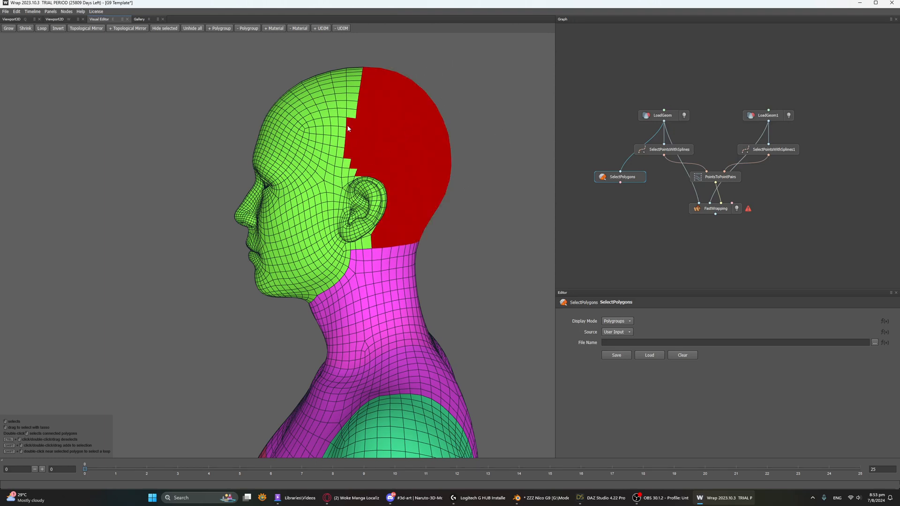
{"action": "left_click_drag", "start_coordinate": [336, 172], "coordinate": [339, 141], "text": "ctrl"}
{"action": "left_click", "coordinate": [360, 140], "text": "shift"}
{"action": "left_click", "coordinate": [362, 136], "text": "shift"}
{"action": "left_click", "coordinate": [361, 123], "text": "shift"}
{"action": "left_click", "coordinate": [354, 172], "text": "shift"}
{"action": "middle_click_drag", "start_coordinate": [421, 144], "coordinate": [402, 177]}
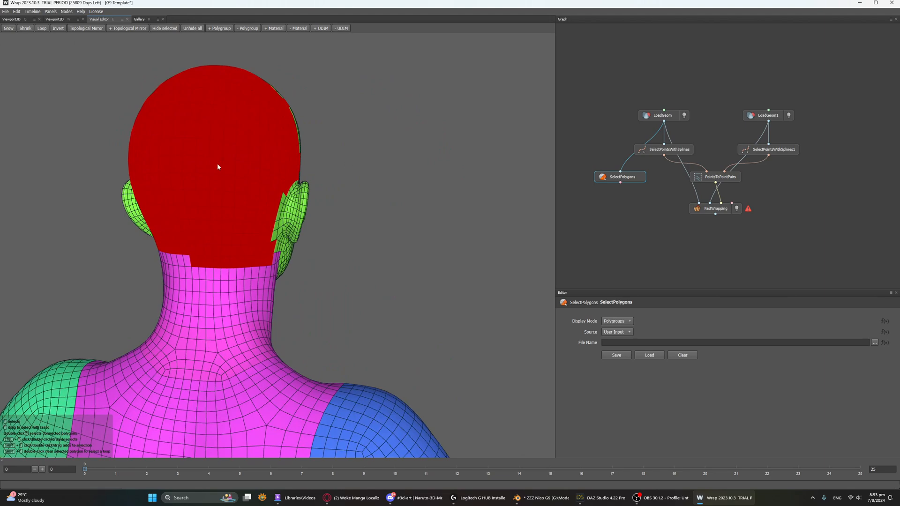
Step: Deselect the uneven half of the back-of-head selection and add the topological mirror of the other half to make it symmetric
{"action": "scroll", "coordinate": [271, 170], "scroll_direction": "down", "scroll_amount": 5}
{"action": "mouse_move", "coordinate": [271, 137]}
{"action": "left_mouse_down", "text": "ctrl"}
{"action": "mouse_move", "coordinate": [395, 221]}
{"action": "mouse_move", "coordinate": [342, 201]}
{"action": "left_mouse_up", "text": "ctrl"}
{"action": "mouse_move", "coordinate": [342, 201]}
{"action": "middle_mouse_down"}
{"action": "mouse_move", "coordinate": [58, 207]}
{"action": "mouse_move", "coordinate": [129, 239]}
{"action": "middle_mouse_up"}
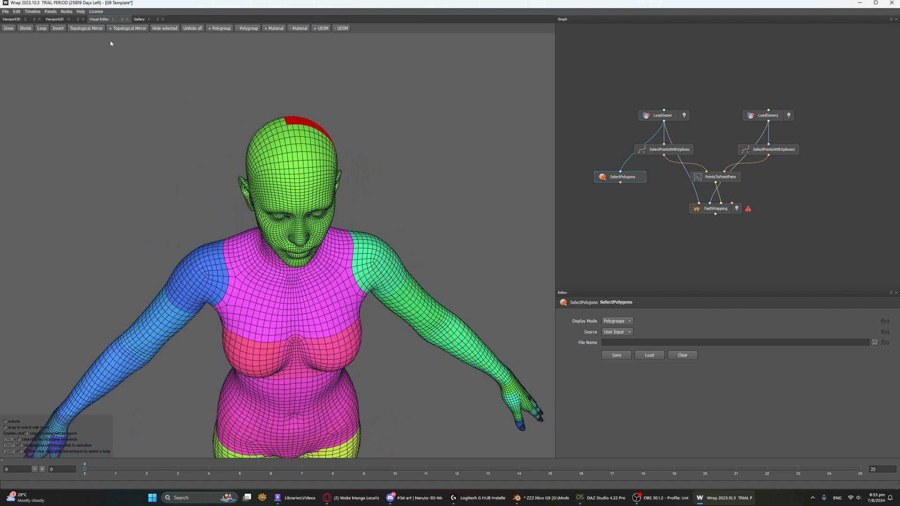
{"action": "left_click", "coordinate": [138, 32]}
{"action": "middle_click_drag", "start_coordinate": [211, 141], "coordinate": [451, 140]}
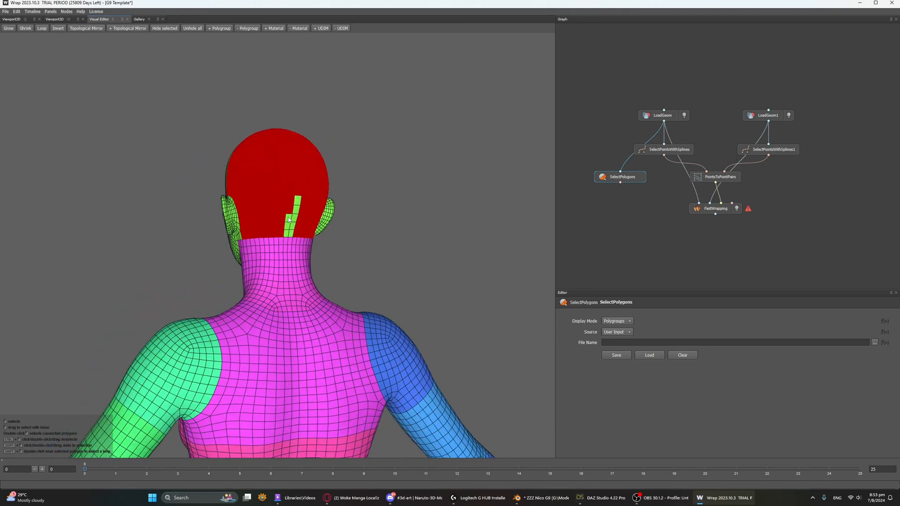
{"action": "mouse_move", "coordinate": [289, 220]}
{"action": "left_mouse_down", "text": "ctrl"}
{"action": "mouse_move", "coordinate": [287, 230]}
{"action": "mouse_move", "coordinate": [270, 234]}
{"action": "left_mouse_up", "text": "ctrl"}
{"action": "left_click", "coordinate": [128, 28]}
{"action": "middle_click_drag", "start_coordinate": [187, 214], "coordinate": [469, 221]}
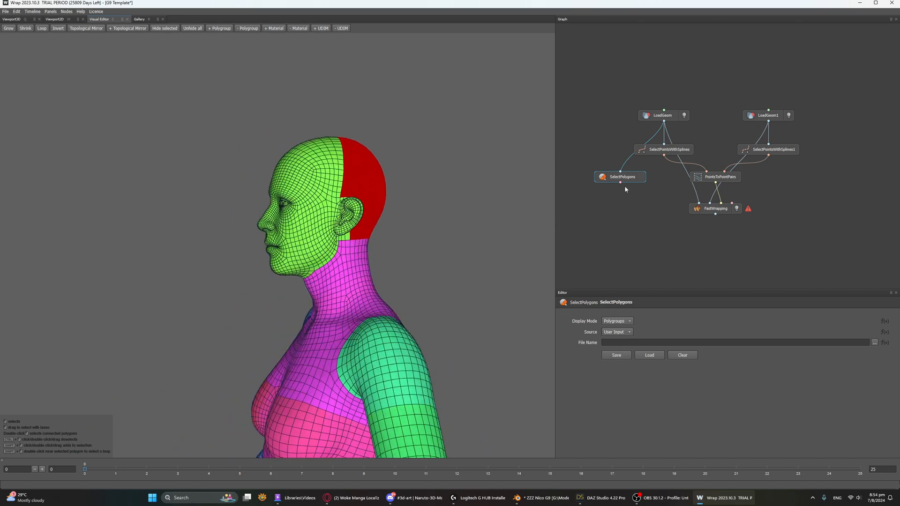
Step: Connect the SelectPolygons output to the fourth input of FastWrapping and check the combined preview
{"action": "left_click_drag", "start_coordinate": [620, 183], "coordinate": [732, 203]}
{"action": "left_click", "coordinate": [716, 208]}
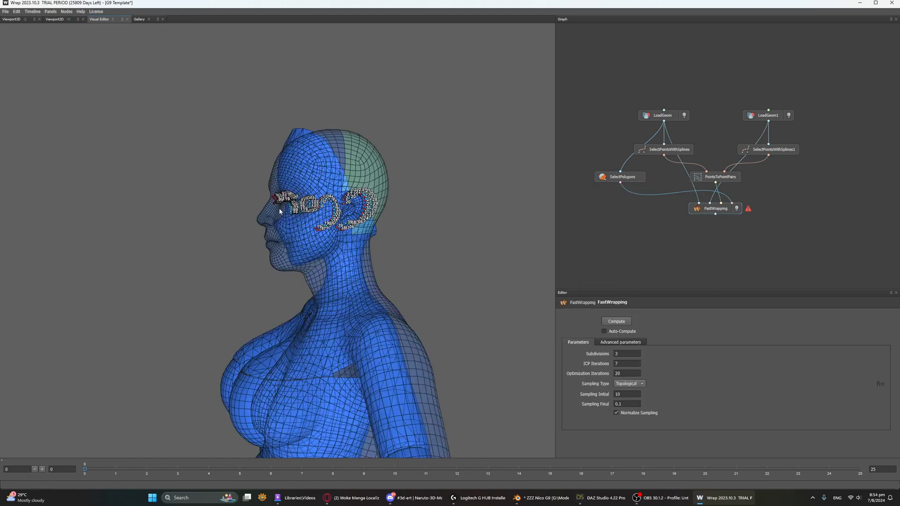
{"action": "left_click_drag", "start_coordinate": [280, 211], "coordinate": [313, 173]}
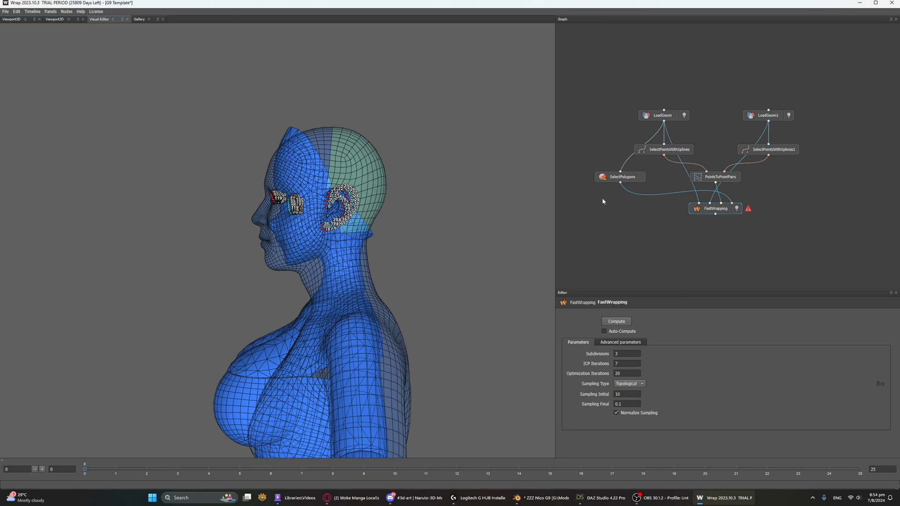
Step: Draw a symmetric spline on the base mesh from the nostril wing around to the centre under the nose in SelectPointsWithSplines
{"action": "left_click", "coordinate": [643, 152]}
{"action": "left_click_drag", "start_coordinate": [436, 258], "coordinate": [249, 291]}
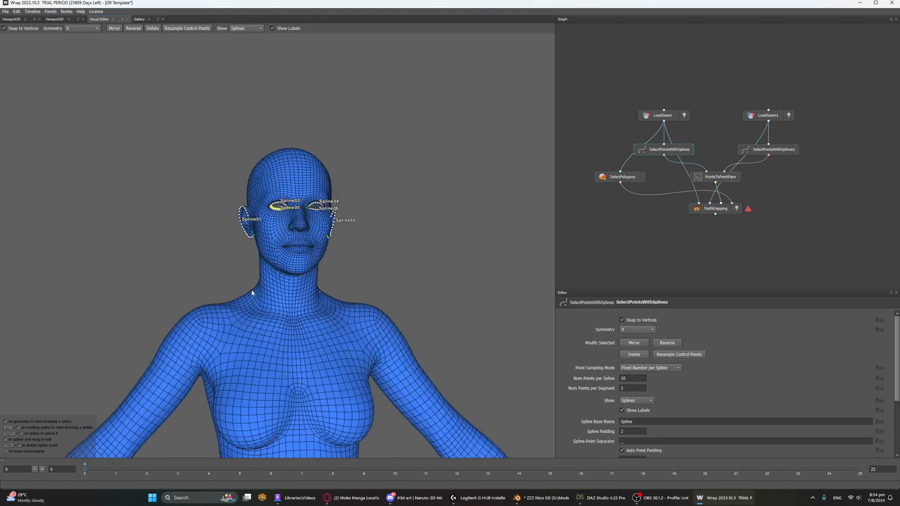
{"action": "scroll", "coordinate": [292, 225], "scroll_direction": "up", "scroll_amount": 7}
{"action": "scroll", "coordinate": [291, 226], "scroll_direction": "down", "scroll_amount": 5}
{"action": "mouse_move", "coordinate": [363, 170]}
{"action": "left_mouse_down"}
{"action": "mouse_move", "coordinate": [378, 186]}
{"action": "mouse_move", "coordinate": [362, 161]}
{"action": "left_mouse_up"}
{"action": "left_click", "coordinate": [359, 128]}
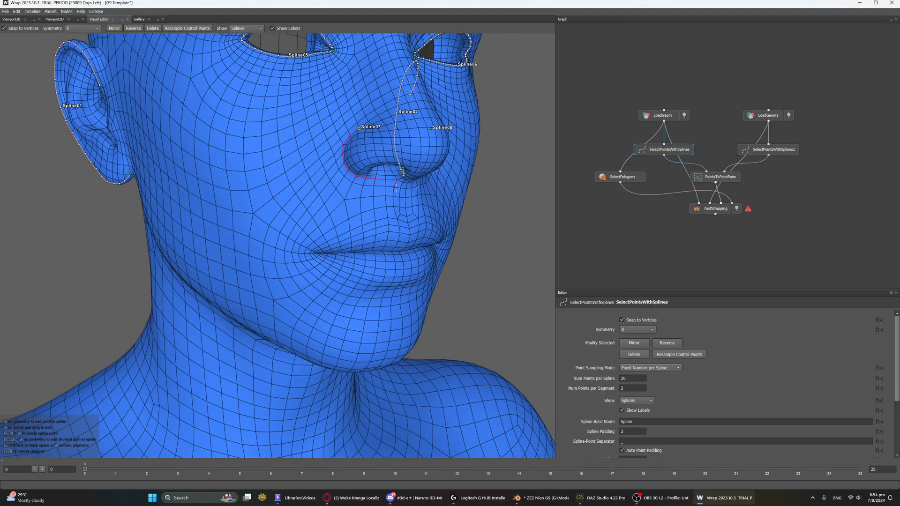
{"action": "left_click", "coordinate": [406, 183]}
{"action": "key", "text": "Return"}
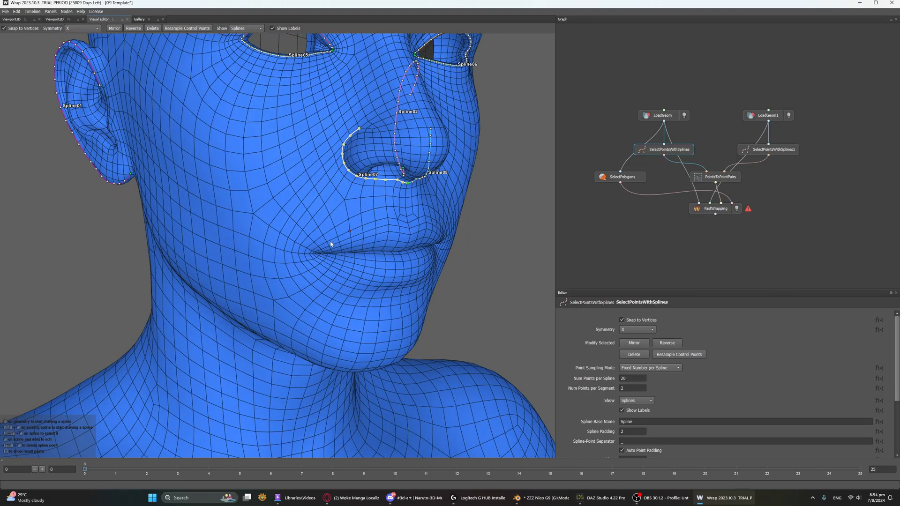
Step: Draw symmetric splines along the base mesh's upper and lower lip outlines, each from the mouth corner to the centre
{"action": "left_click_drag", "start_coordinate": [331, 244], "coordinate": [306, 255]}
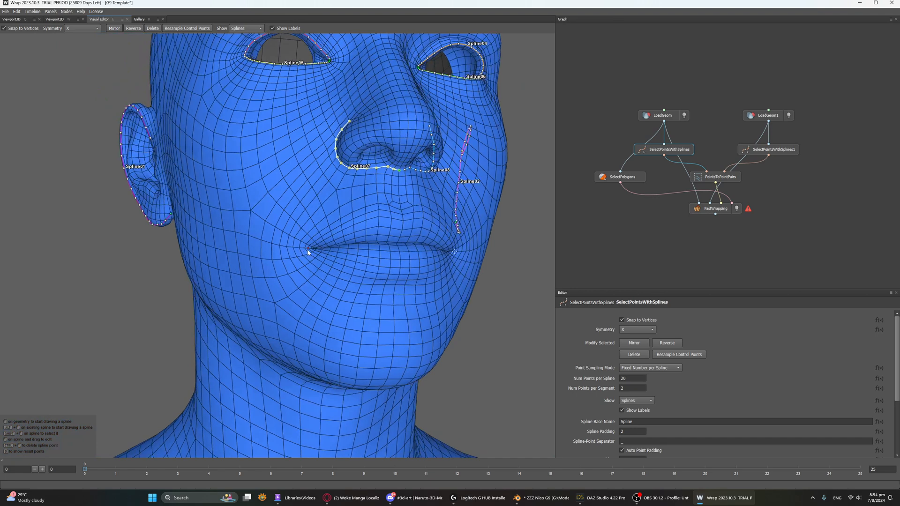
{"action": "left_click", "coordinate": [308, 249]}
{"action": "key", "text": "Return"}
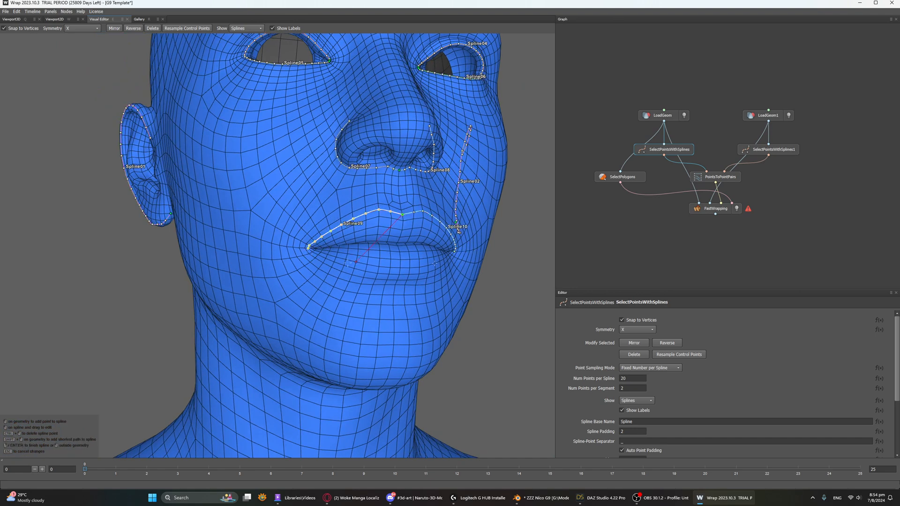
{"action": "left_click", "coordinate": [312, 253]}
{"action": "left_click", "coordinate": [399, 275]}
{"action": "key", "text": "Return"}
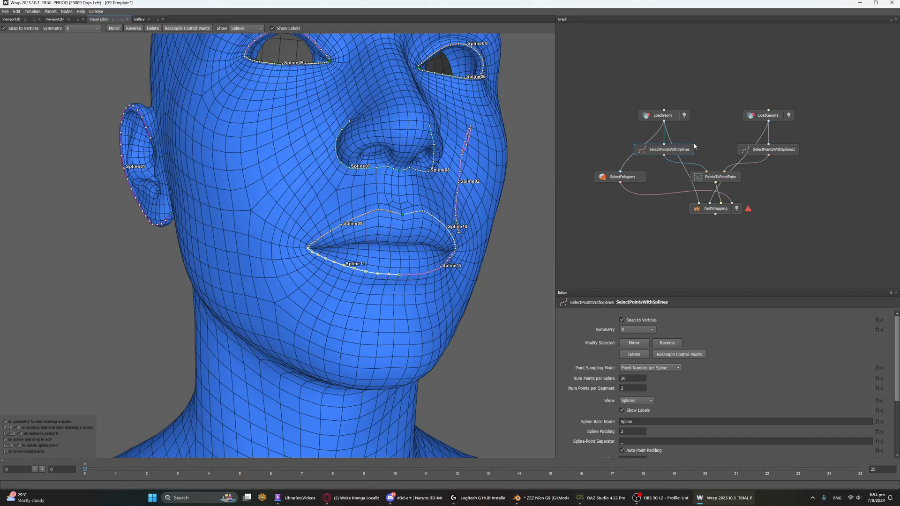
Step: Draw the matching symmetric spline around the nose base of the Nico mesh in SelectPointsWithSplines1, ending at the centre below the nose
{"action": "left_click", "coordinate": [717, 177]}
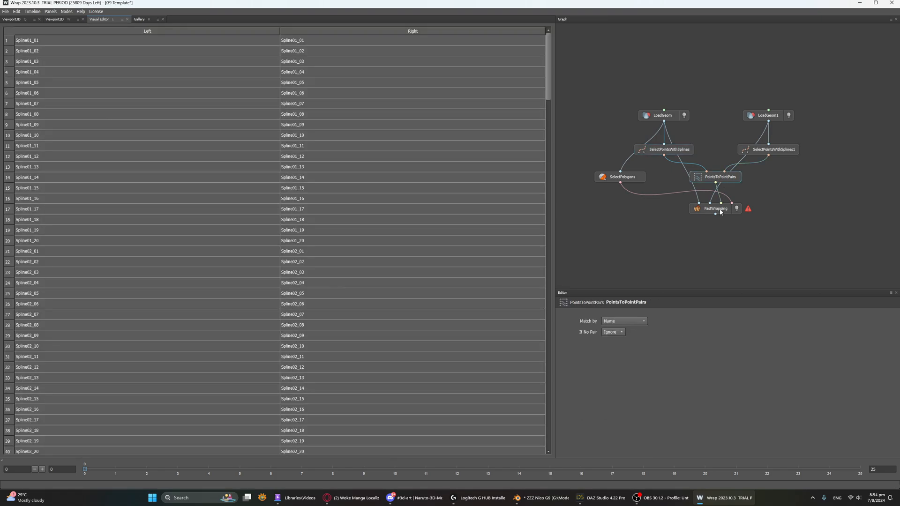
{"action": "left_click", "coordinate": [713, 209]}
{"action": "left_click_drag", "start_coordinate": [421, 212], "coordinate": [250, 254]}
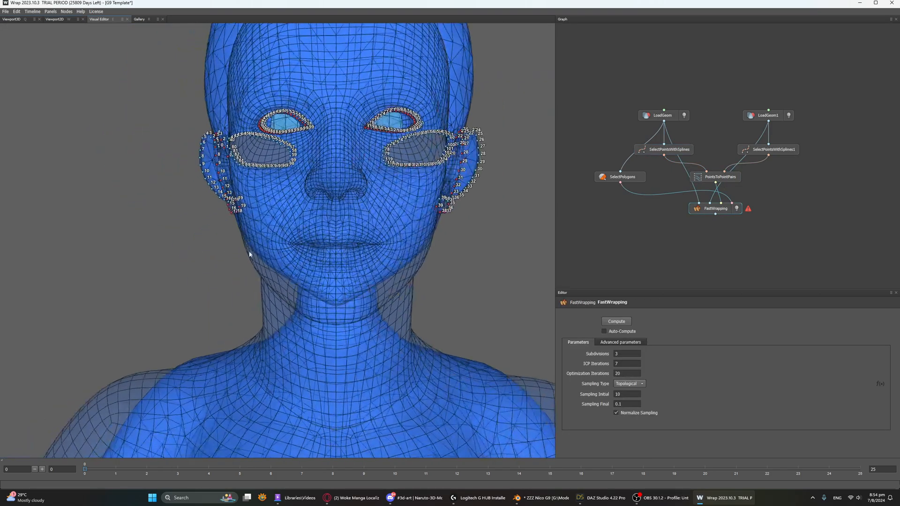
{"action": "left_click", "coordinate": [746, 149]}
{"action": "scroll", "coordinate": [351, 181], "scroll_direction": "up", "scroll_amount": 3}
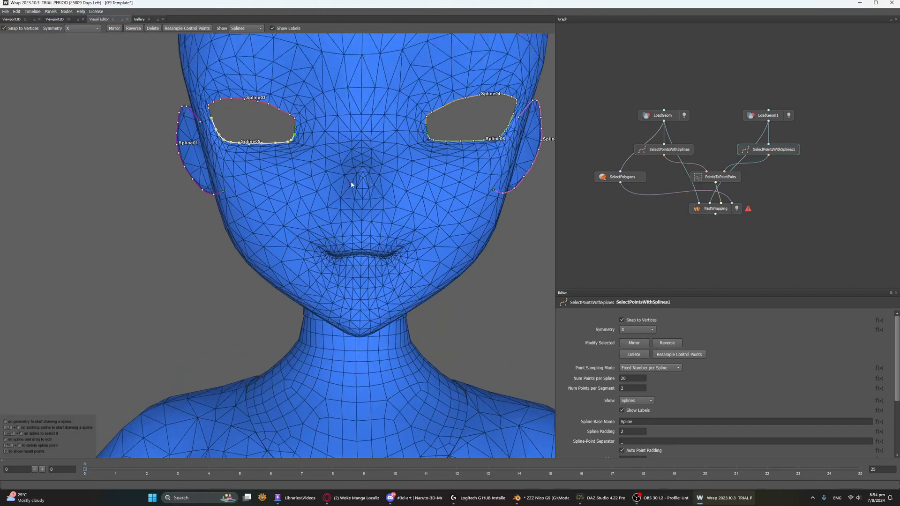
{"action": "left_click", "coordinate": [331, 185]}
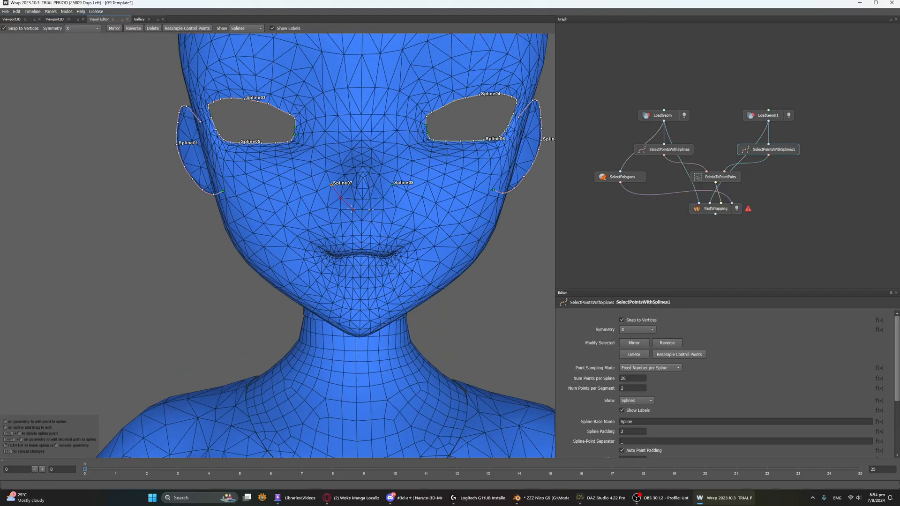
{"action": "left_click", "coordinate": [353, 210], "text": "shift"}
{"action": "left_click", "coordinate": [362, 209], "text": "shift"}
{"action": "right_click", "coordinate": [363, 219]}
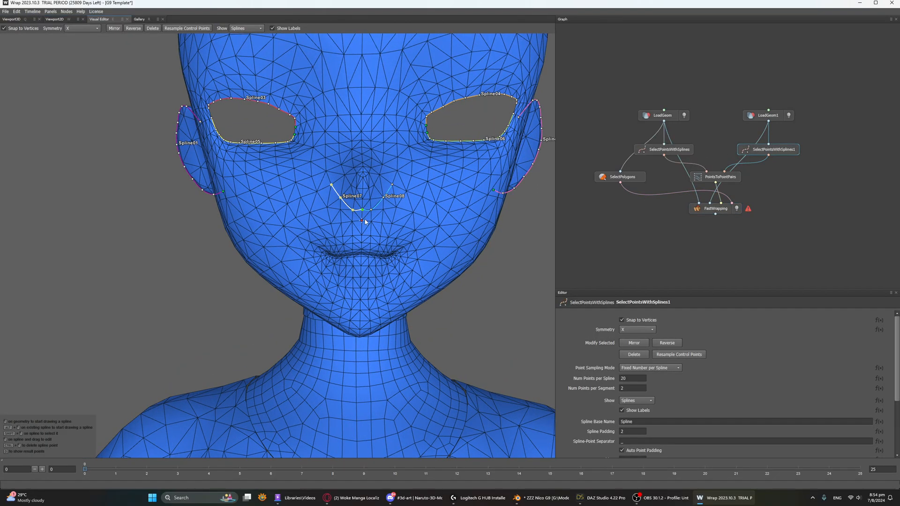
Step: Draw the matching upper-lip spline on the Nico mesh from outside the mouth corner to the centre above the mouth
{"action": "left_click", "coordinate": [321, 252]}
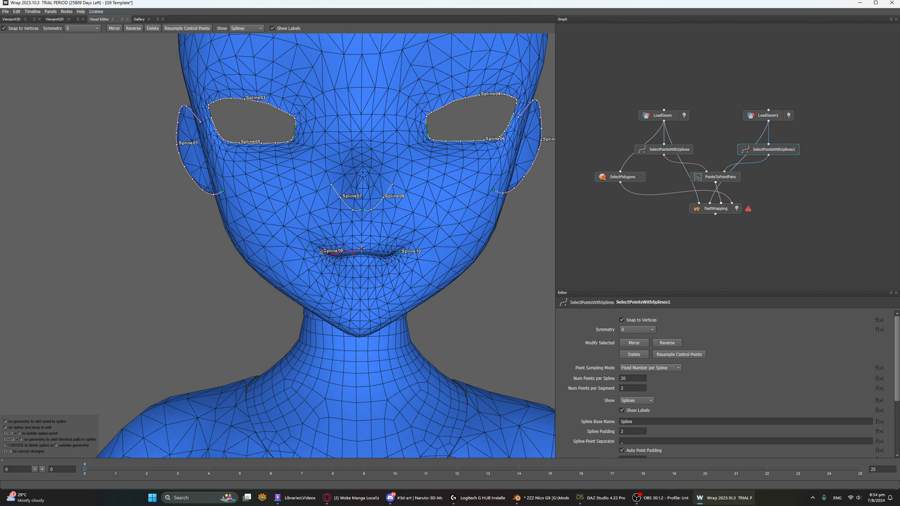
{"action": "scroll", "coordinate": [362, 250], "scroll_direction": "up", "scroll_amount": 8}
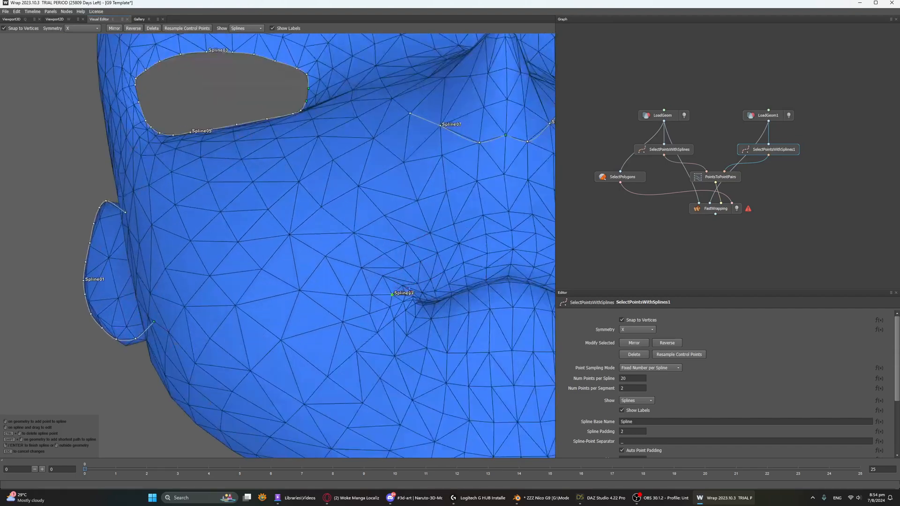
{"action": "middle_click_drag", "start_coordinate": [416, 286], "coordinate": [308, 268], "text": "alt"}
{"action": "left_click_drag", "start_coordinate": [308, 268], "coordinate": [320, 283], "text": "alt"}
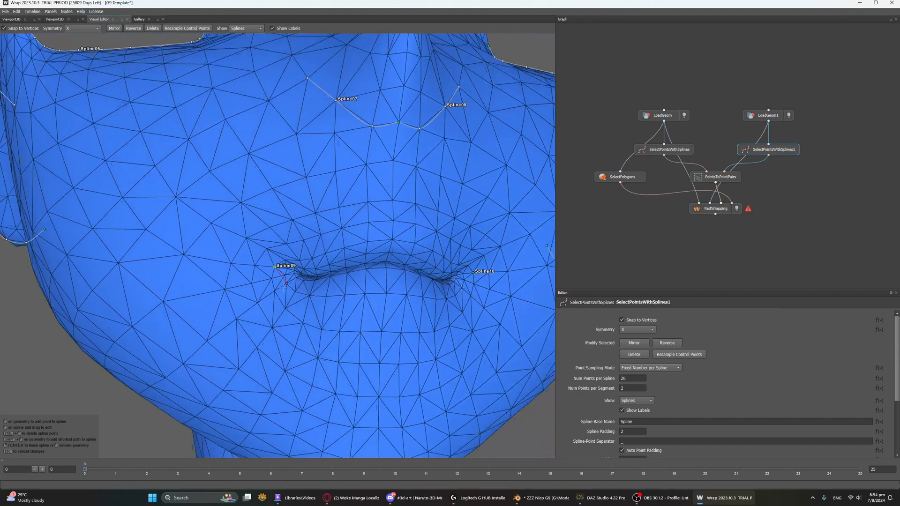
{"action": "scroll", "coordinate": [320, 283], "scroll_direction": "up", "scroll_amount": 4}
{"action": "left_click", "coordinate": [308, 267]}
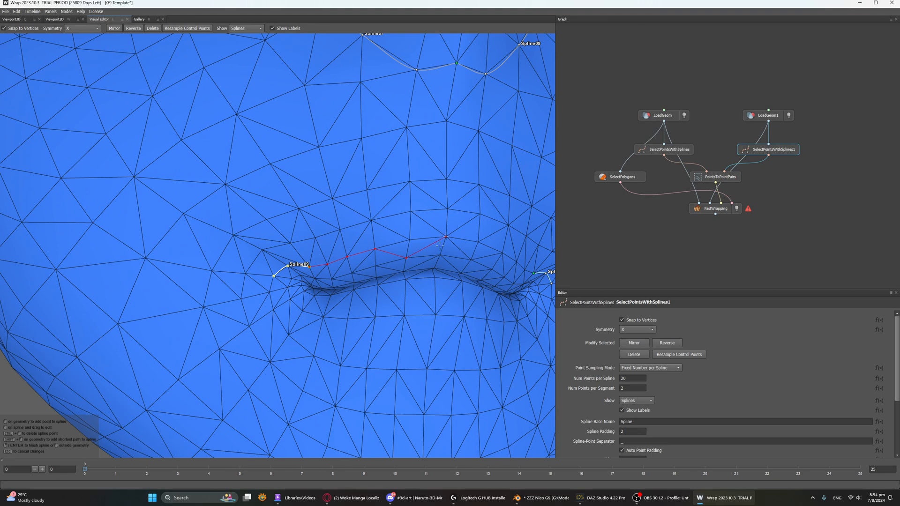
{"action": "left_click", "coordinate": [410, 240], "text": "shift"}
{"action": "left_click", "coordinate": [446, 237]}
{"action": "right_click", "coordinate": [420, 246]}
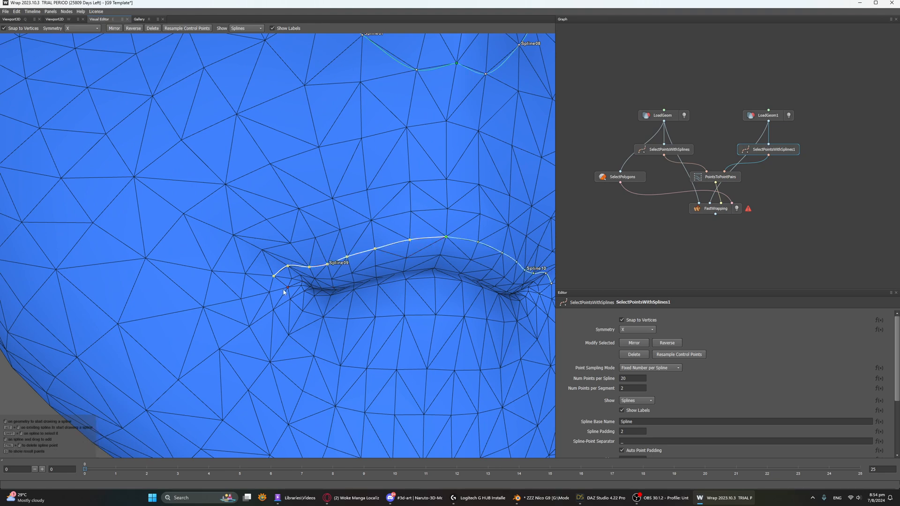
Step: Draw the matching lower-lip spline on the Nico mesh and move its stray control points onto a smooth curve below the mouth
{"action": "left_click", "coordinate": [286, 288]}
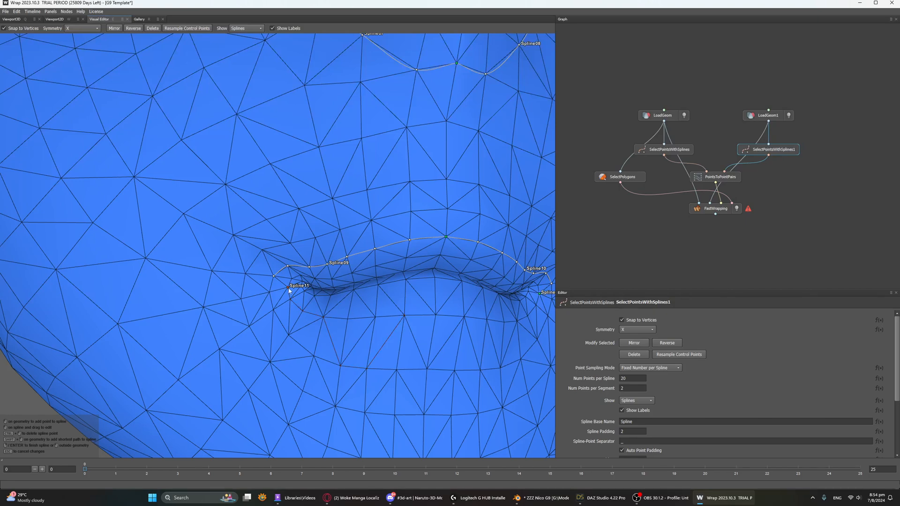
{"action": "left_click_drag", "start_coordinate": [288, 288], "coordinate": [270, 292]}
{"action": "left_click", "coordinate": [289, 335], "text": "shift"}
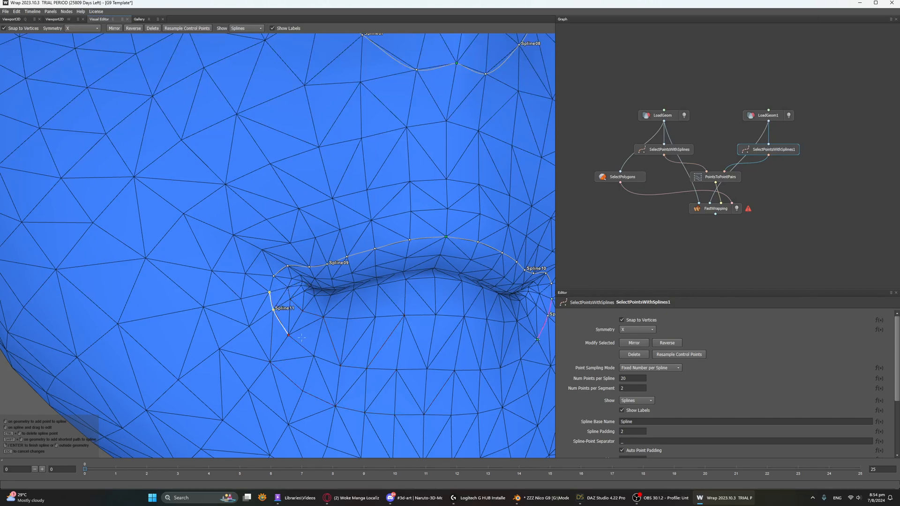
{"action": "left_click", "coordinate": [314, 355]}
{"action": "left_click", "coordinate": [416, 372], "text": "shift"}
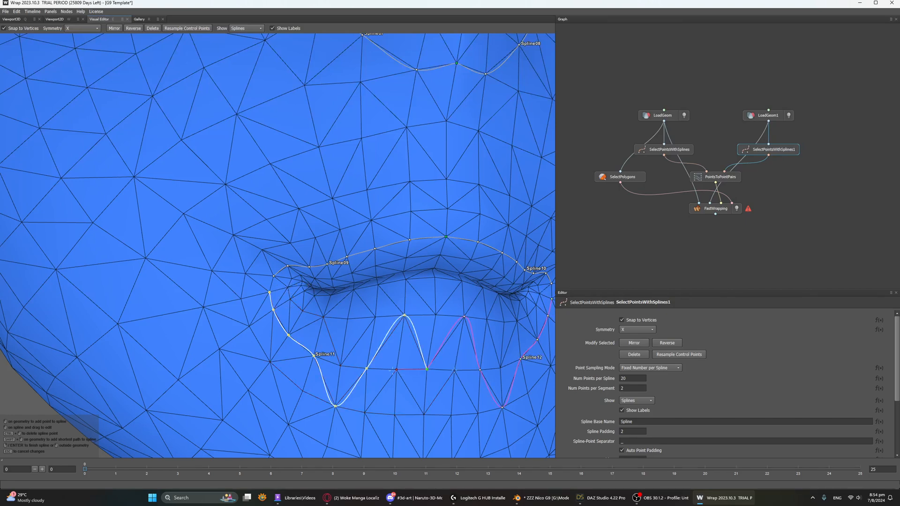
{"action": "left_click_drag", "start_coordinate": [405, 317], "coordinate": [397, 370]}
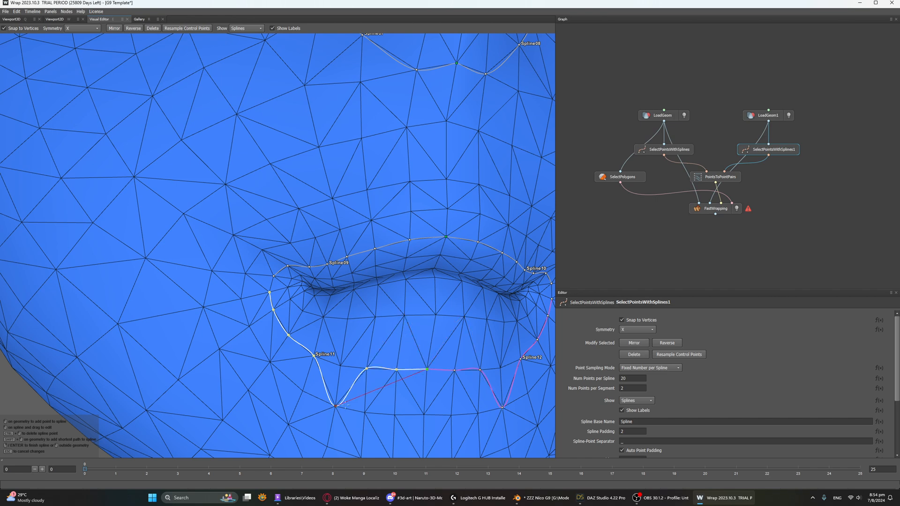
{"action": "left_click_drag", "start_coordinate": [335, 406], "coordinate": [340, 368]}
{"action": "key", "text": "Return"}
{"action": "scroll", "coordinate": [328, 352], "scroll_direction": "down", "scroll_amount": 5}
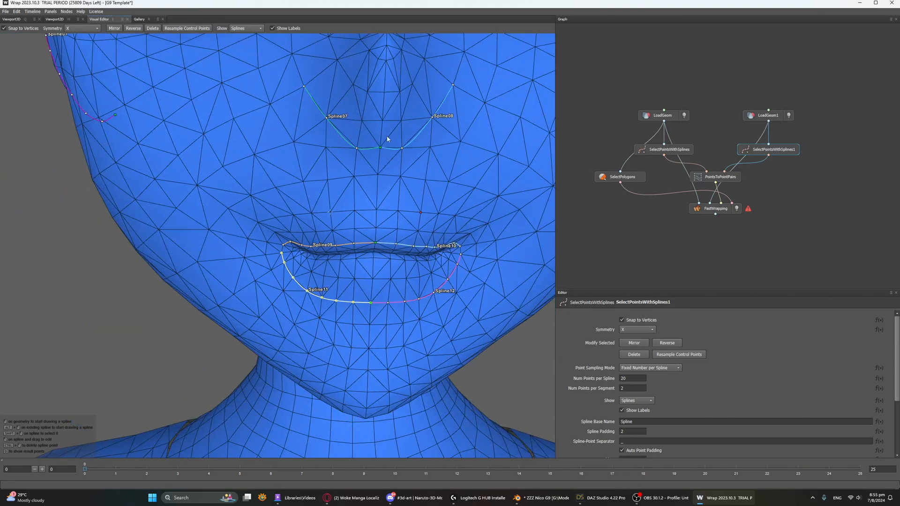
Step: Check that the spline points are paired in PointsToPointPairs and inspect the nose and lip pairs in the FastWrapping preview
{"action": "left_click", "coordinate": [706, 178]}
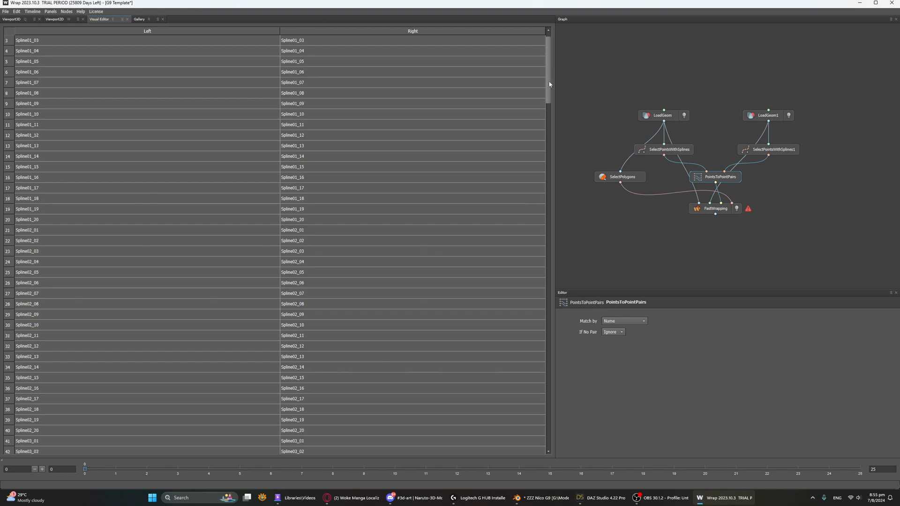
{"action": "left_click_drag", "start_coordinate": [548, 65], "coordinate": [589, 469]}
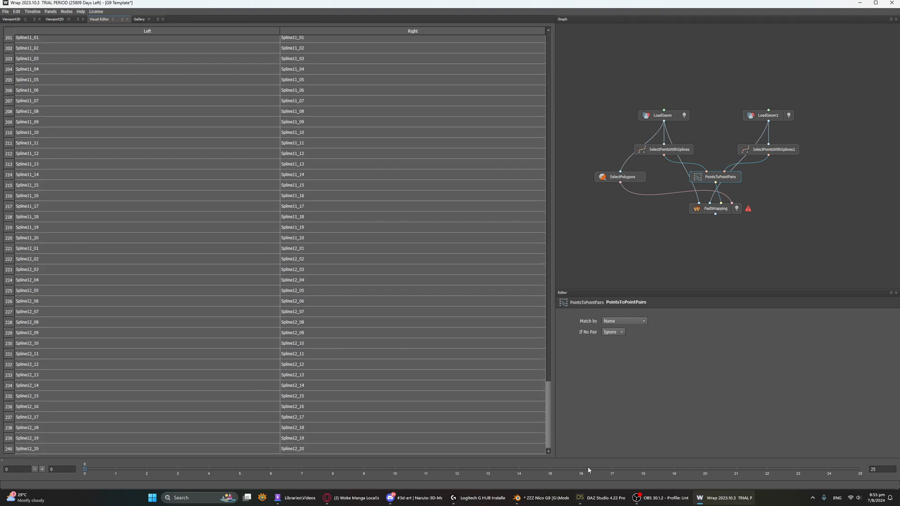
{"action": "left_click", "coordinate": [711, 212]}
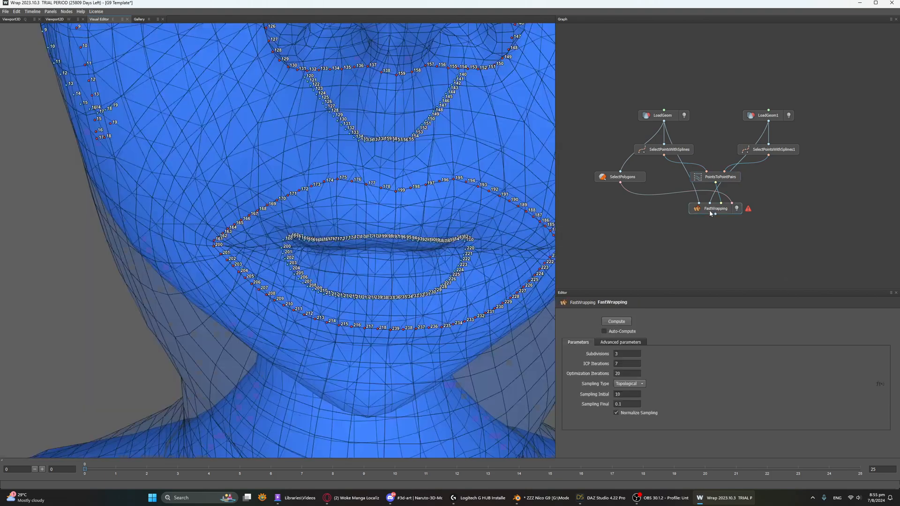
{"action": "scroll", "coordinate": [354, 311], "scroll_direction": "down", "scroll_amount": 5}
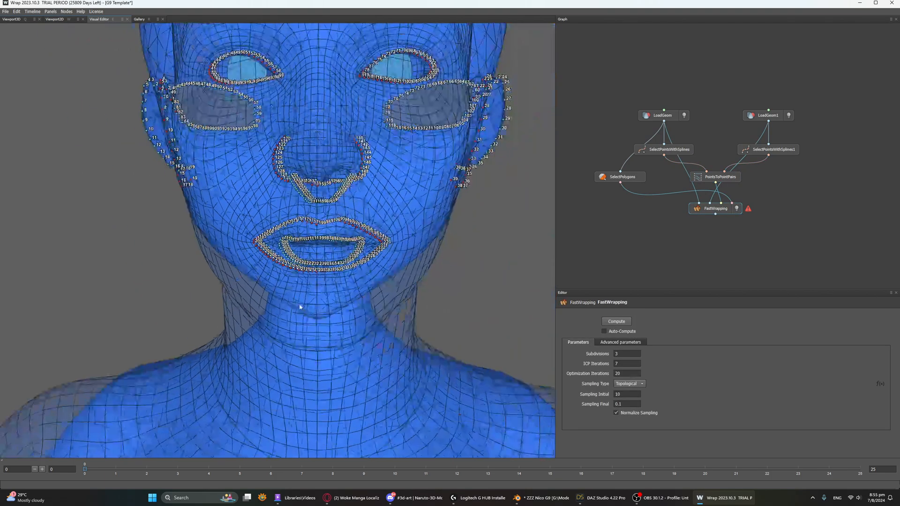
{"action": "left_click_drag", "start_coordinate": [353, 307], "coordinate": [358, 237]}
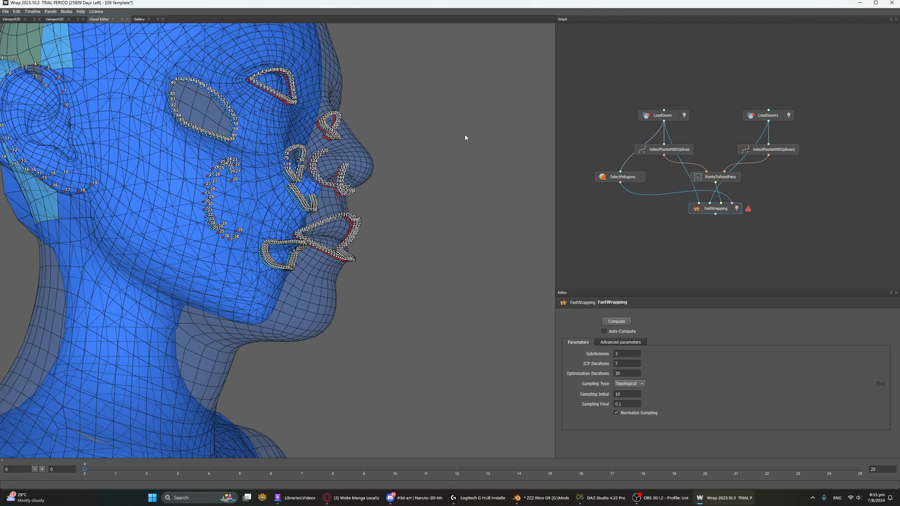
Step: Open the recent project Nico.wrap, discarding the changes to the G9 Template project
{"action": "left_click", "coordinate": [6, 11]}
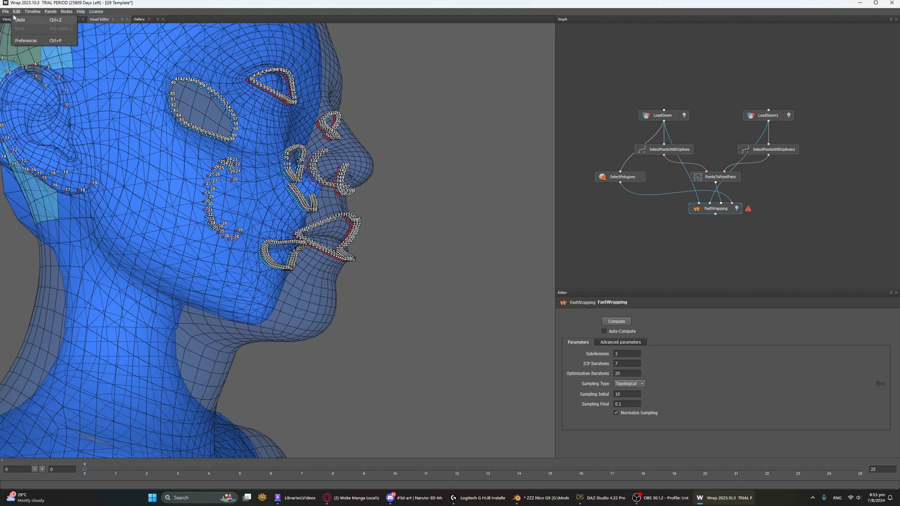
{"action": "mouse_move", "coordinate": [21, 40]}
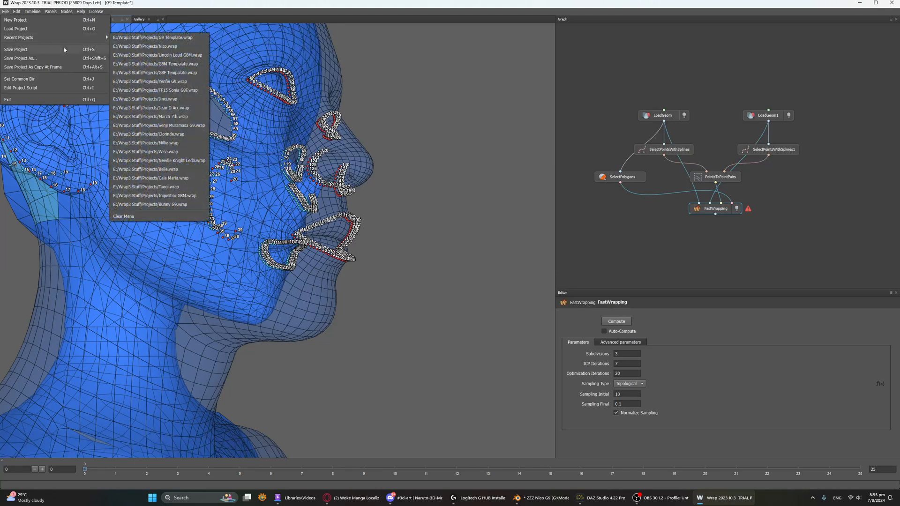
{"action": "left_click", "coordinate": [133, 47]}
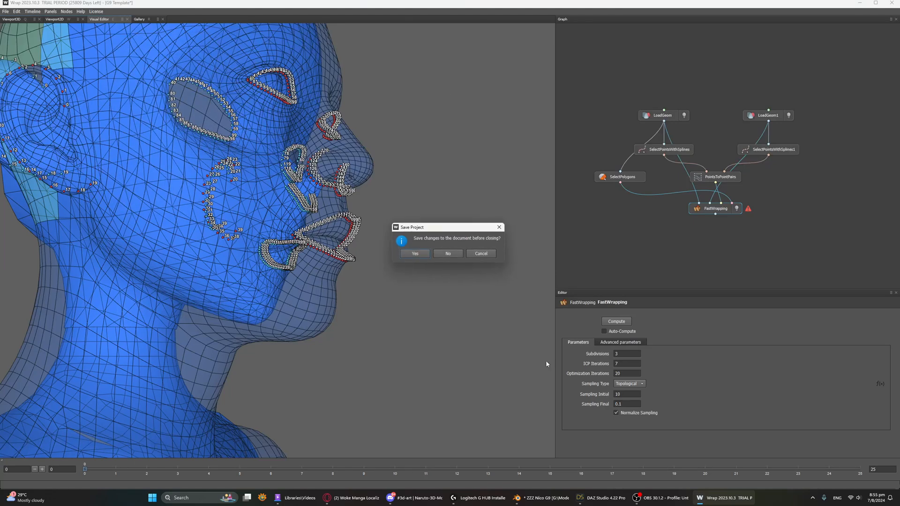
{"action": "left_click", "coordinate": [437, 256]}
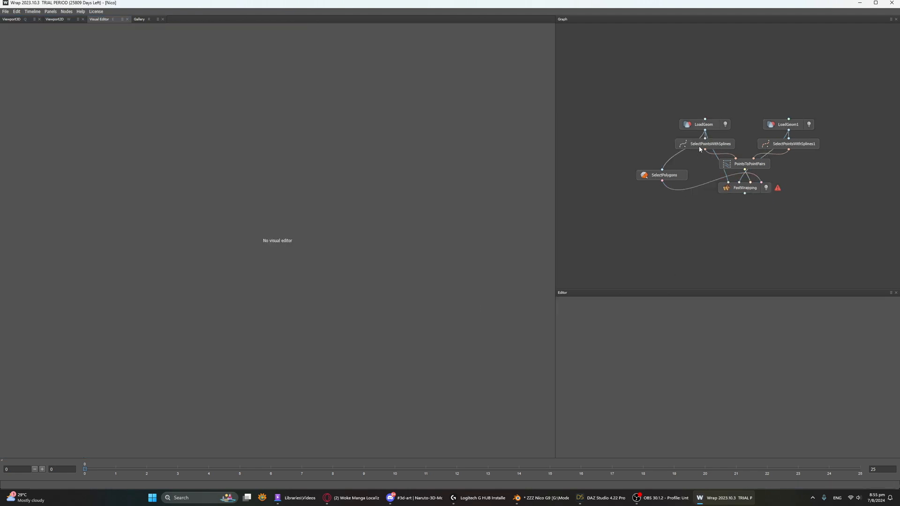
Step: Examine the finished spline layout on the base mesh's face, chin, neck and shoulders in the Nico project's SelectPointsWithSplines node
{"action": "left_click", "coordinate": [700, 148]}
{"action": "left_click_drag", "start_coordinate": [338, 219], "coordinate": [368, 201]}
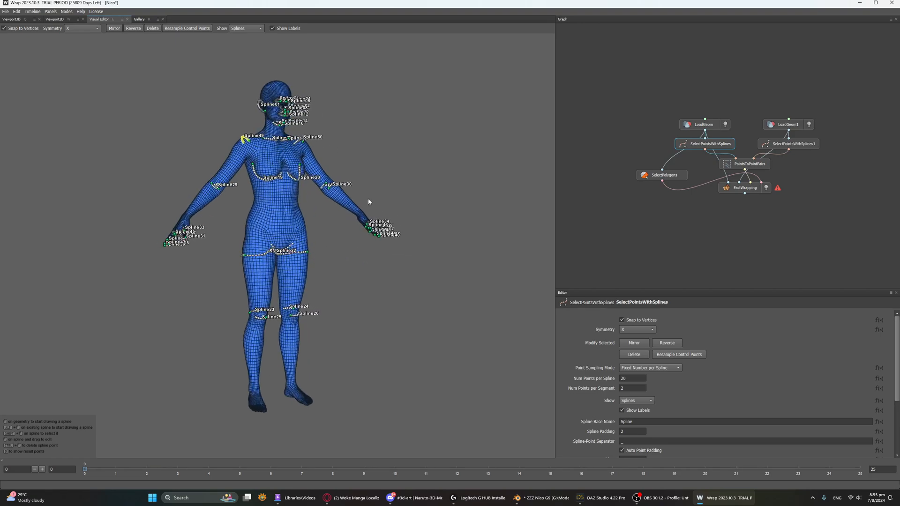
{"action": "middle_click_drag", "start_coordinate": [367, 201], "coordinate": [339, 349]}
{"action": "scroll", "coordinate": [341, 343], "scroll_direction": "up", "scroll_amount": 10}
{"action": "scroll", "coordinate": [341, 342], "scroll_direction": "down", "scroll_amount": 8}
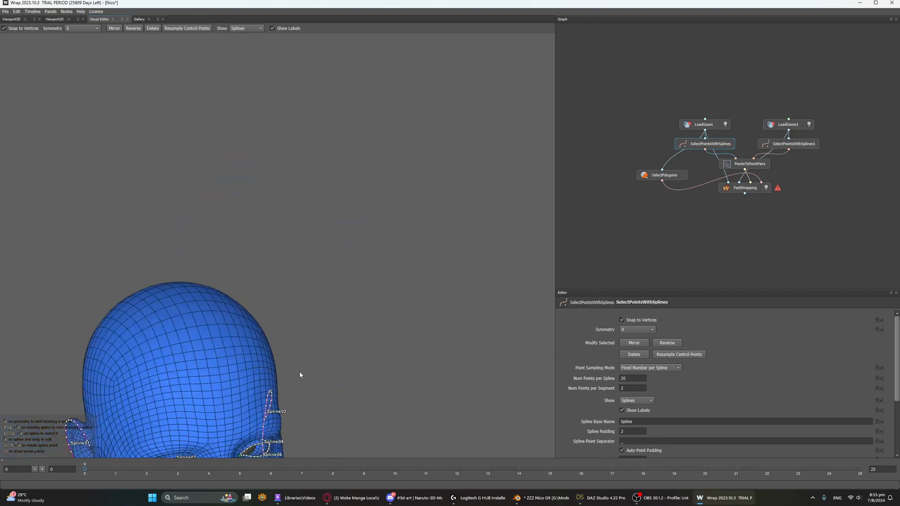
{"action": "middle_click_drag", "start_coordinate": [299, 374], "coordinate": [457, 137]}
{"action": "left_click_drag", "start_coordinate": [458, 254], "coordinate": [418, 249]}
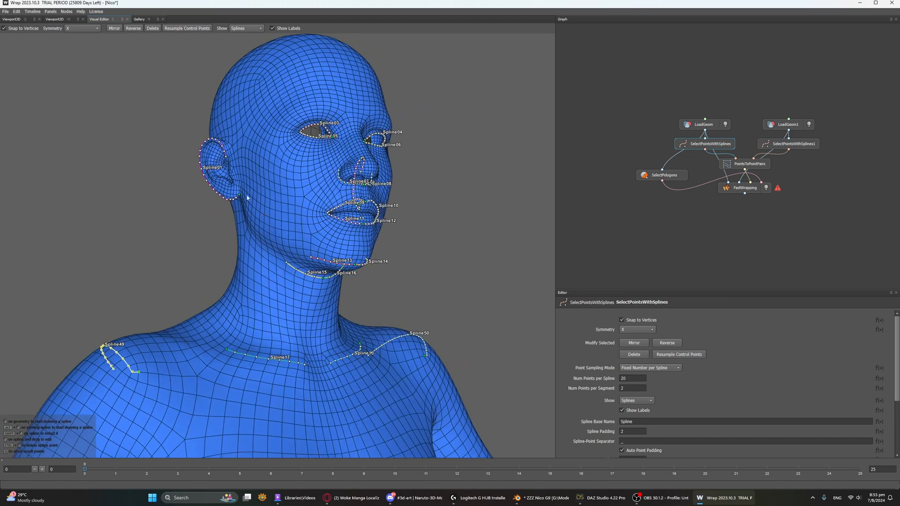
{"action": "left_click_drag", "start_coordinate": [312, 139], "coordinate": [279, 173]}
{"action": "left_click_drag", "start_coordinate": [267, 221], "coordinate": [285, 190]}
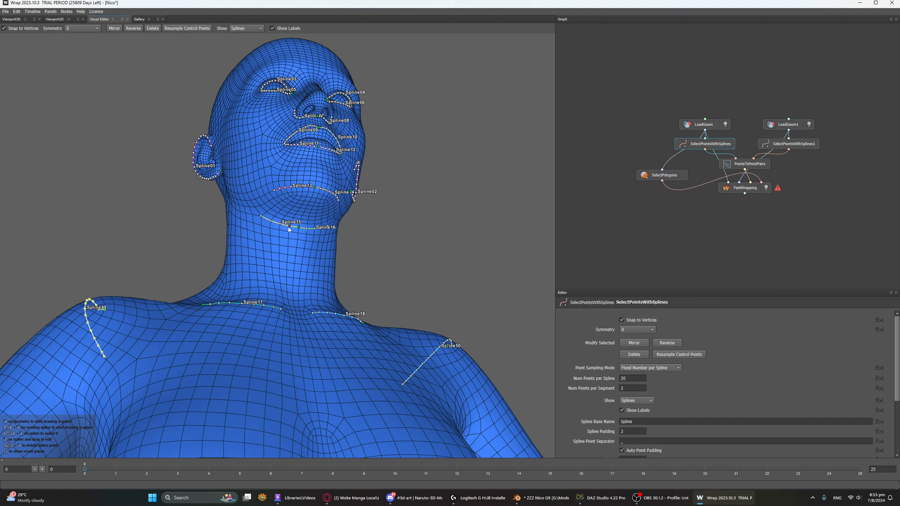
{"action": "left_click_drag", "start_coordinate": [290, 229], "coordinate": [254, 386]}
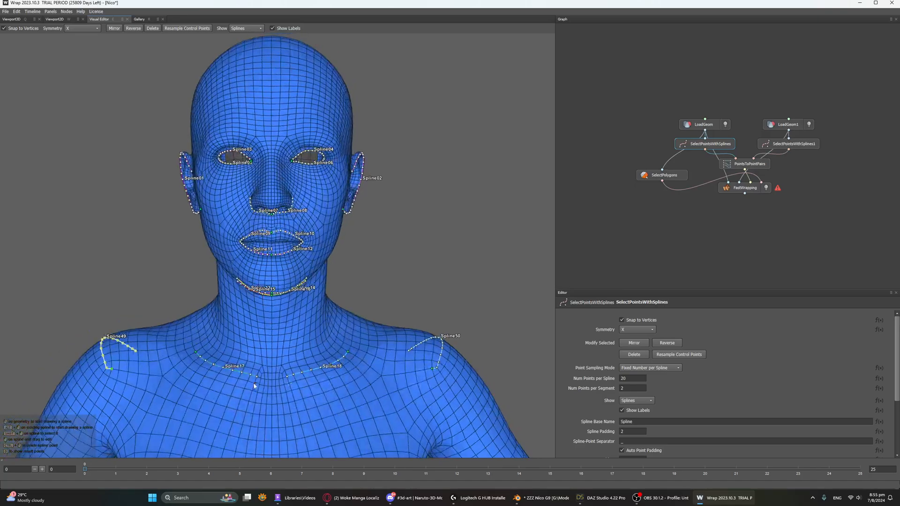
Step: Examine the base mesh's spline layout around the chest, elbows, hips, thighs and knees, down to the feet
{"action": "middle_click_drag", "start_coordinate": [225, 373], "coordinate": [354, 248]}
{"action": "scroll", "coordinate": [235, 276], "scroll_direction": "down", "scroll_amount": 3}
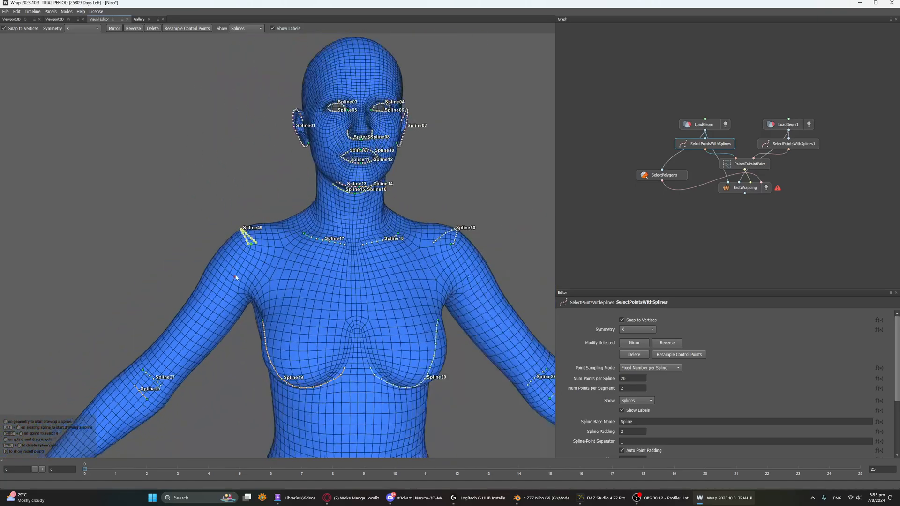
{"action": "scroll", "coordinate": [236, 278], "scroll_direction": "down", "scroll_amount": 2}
{"action": "left_click_drag", "start_coordinate": [336, 360], "coordinate": [356, 319]}
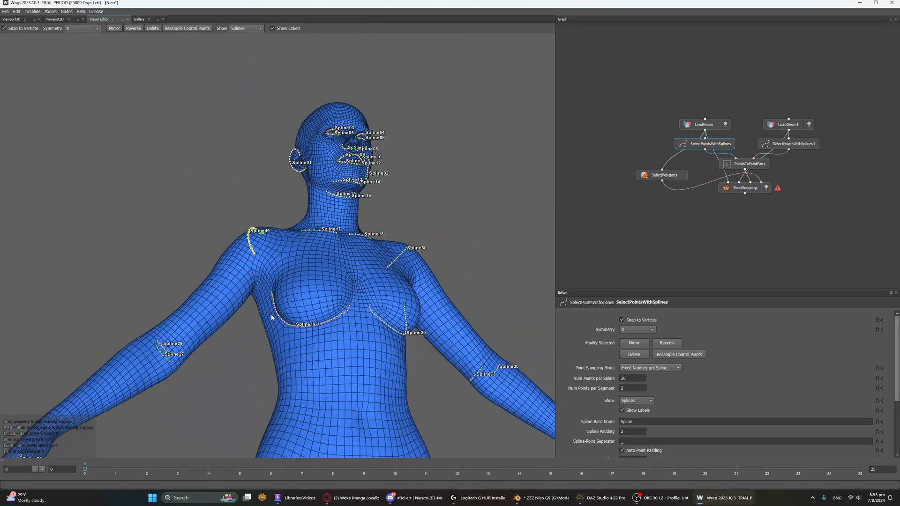
{"action": "middle_click_drag", "start_coordinate": [324, 380], "coordinate": [315, 203]}
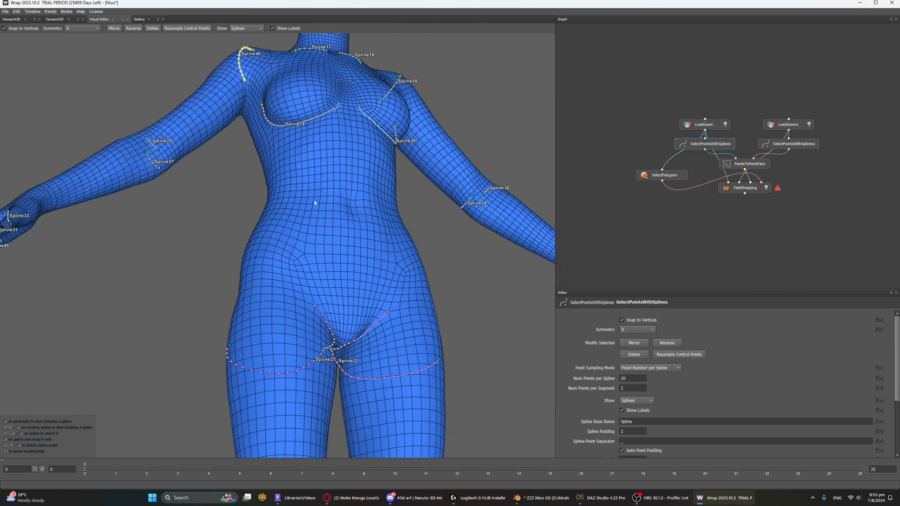
{"action": "left_click_drag", "start_coordinate": [348, 313], "coordinate": [507, 324]}
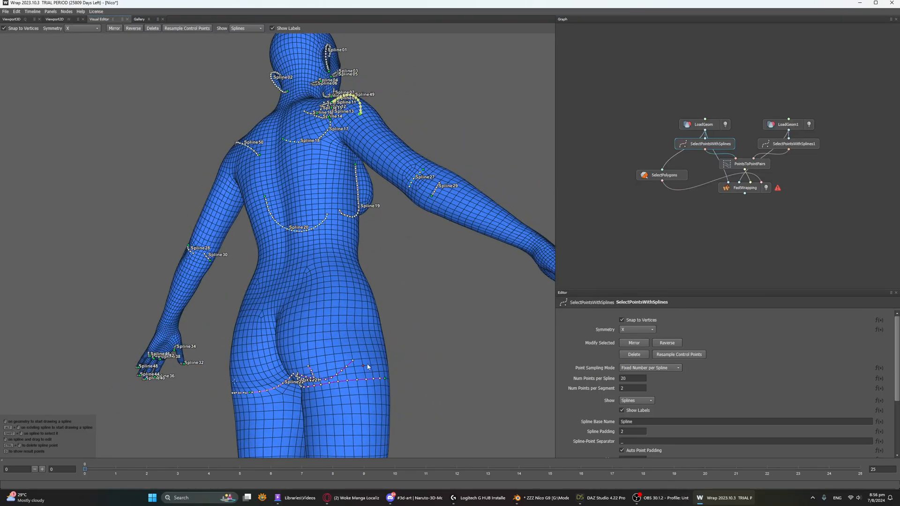
{"action": "middle_click_drag", "start_coordinate": [404, 349], "coordinate": [392, 47]}
{"action": "left_click_drag", "start_coordinate": [392, 47], "coordinate": [213, 254]}
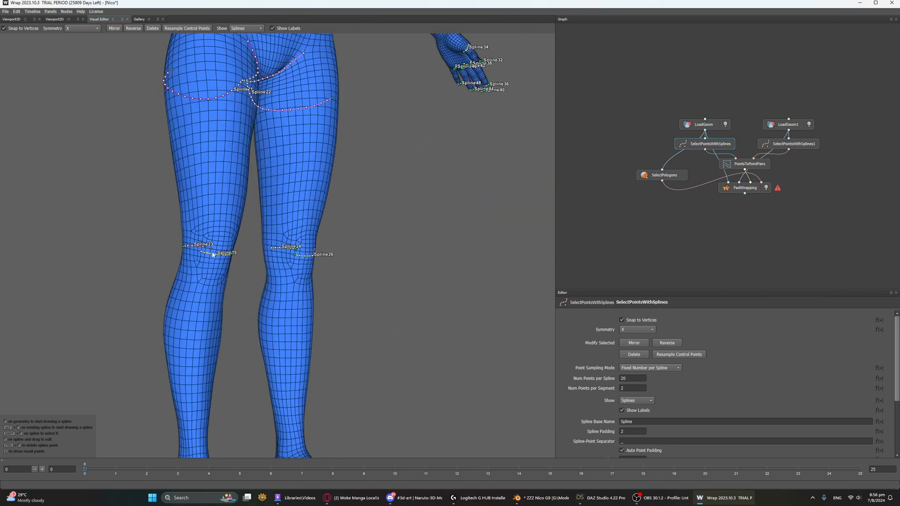
{"action": "middle_click_drag", "start_coordinate": [345, 339], "coordinate": [362, 173]}
{"action": "left_click_drag", "start_coordinate": [362, 173], "coordinate": [245, 336]}
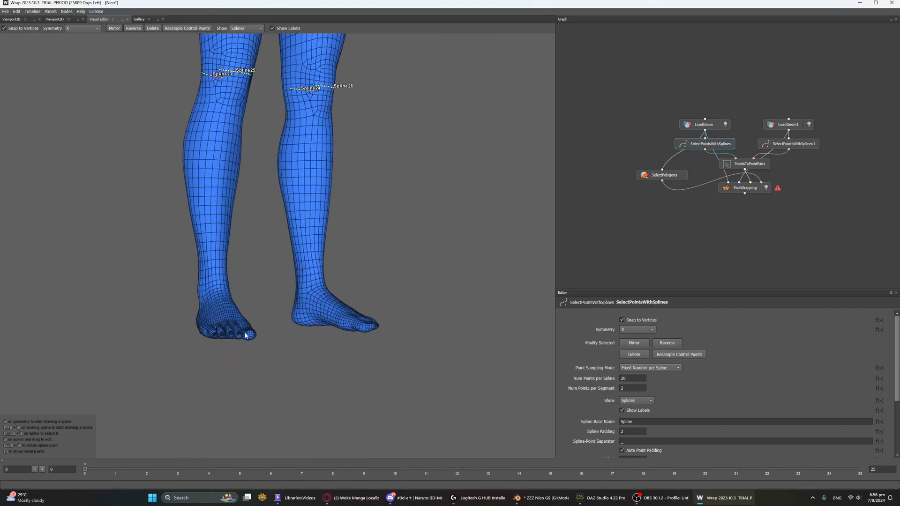
Step: Compare the base mesh's feet with the lower legs of the Nico mesh in SelectPointsWithSplines1
{"action": "scroll", "coordinate": [238, 347], "scroll_direction": "up", "scroll_amount": 3}
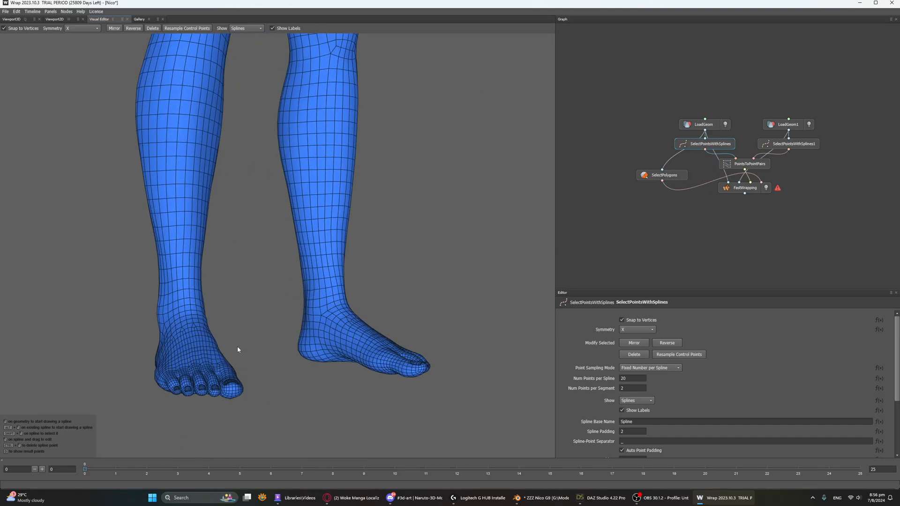
{"action": "left_click", "coordinate": [762, 146]}
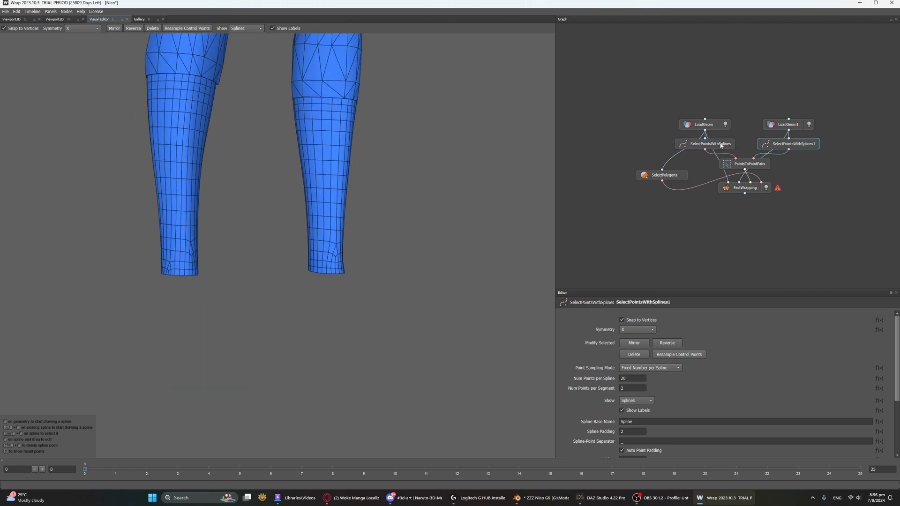
{"action": "left_click", "coordinate": [721, 146]}
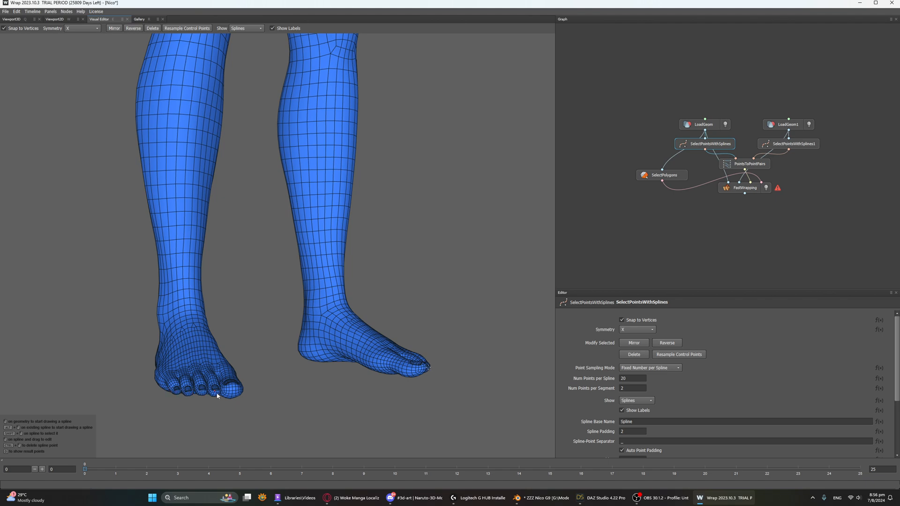
{"action": "scroll", "coordinate": [254, 227], "scroll_direction": "down", "scroll_amount": 3}
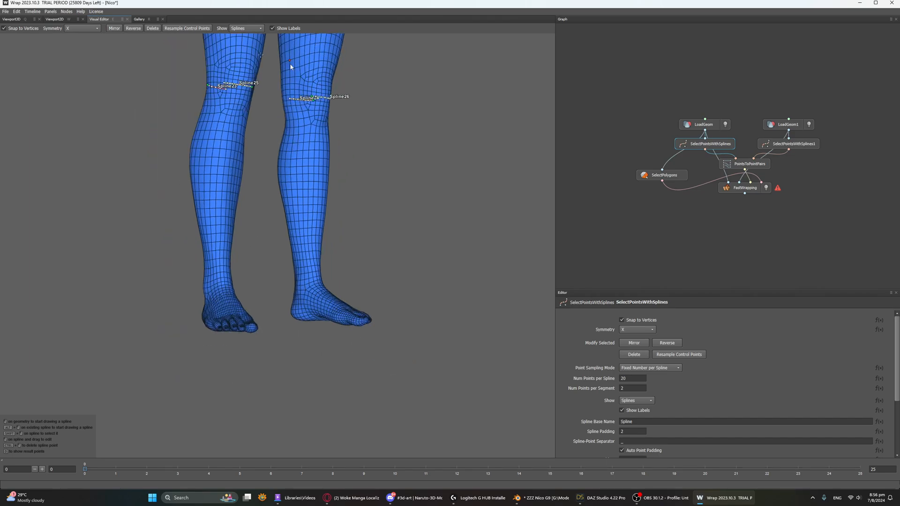
Step: Examine the base mesh's splines at the elbow, thumb, finger bases and fingertips of one arm
{"action": "middle_click_drag", "start_coordinate": [290, 63], "coordinate": [379, 427]}
{"action": "left_click_drag", "start_coordinate": [258, 274], "coordinate": [216, 218]}
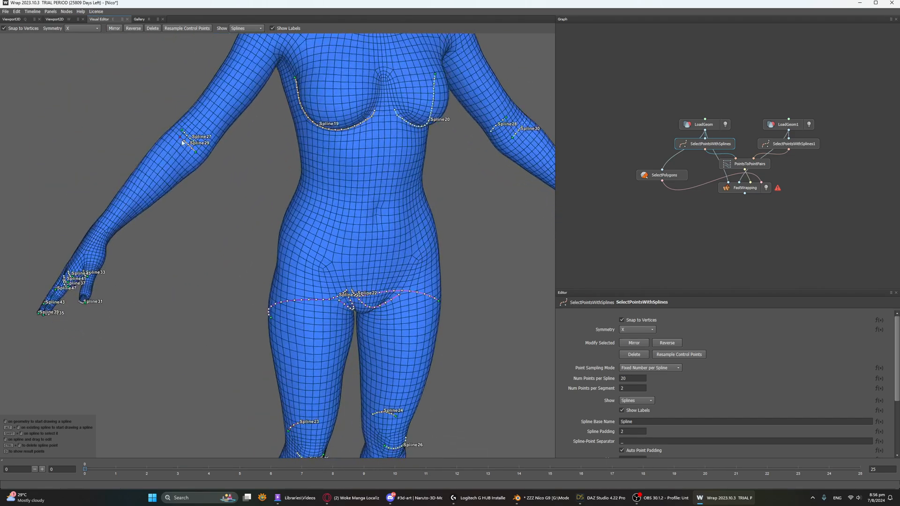
{"action": "left_click_drag", "start_coordinate": [164, 143], "coordinate": [286, 146]}
{"action": "right_click_drag", "start_coordinate": [147, 305], "coordinate": [183, 215]}
{"action": "mouse_move", "coordinate": [183, 216]}
{"action": "left_mouse_down"}
{"action": "mouse_move", "coordinate": [177, 225]}
{"action": "mouse_move", "coordinate": [191, 222]}
{"action": "left_mouse_up"}
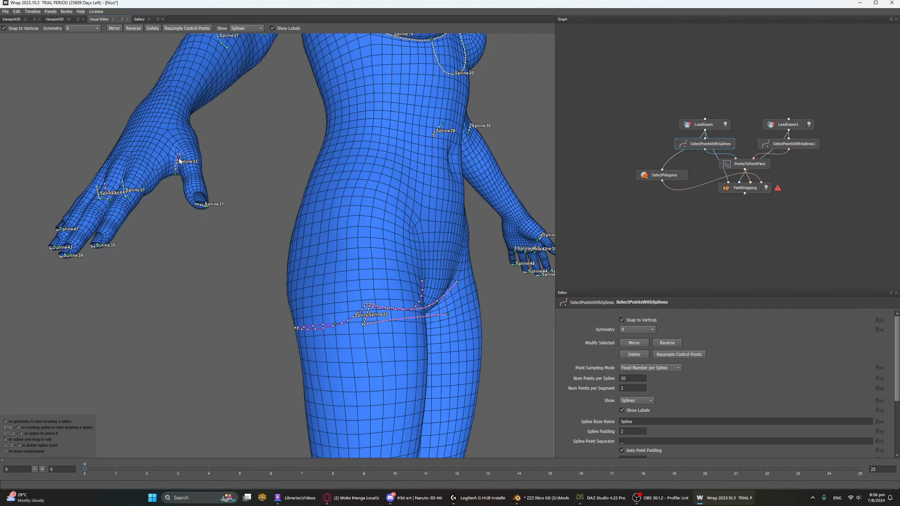
{"action": "left_click_drag", "start_coordinate": [202, 160], "coordinate": [234, 156]}
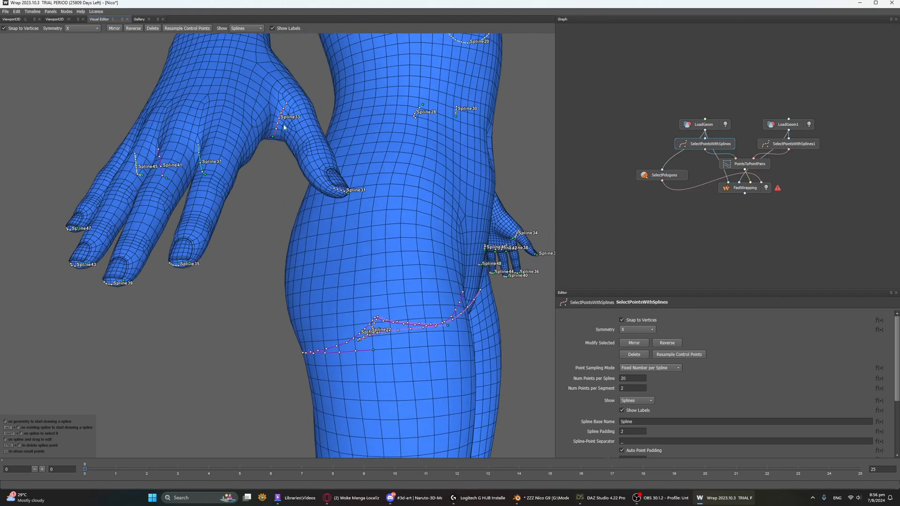
{"action": "left_click_drag", "start_coordinate": [283, 120], "coordinate": [319, 120]}
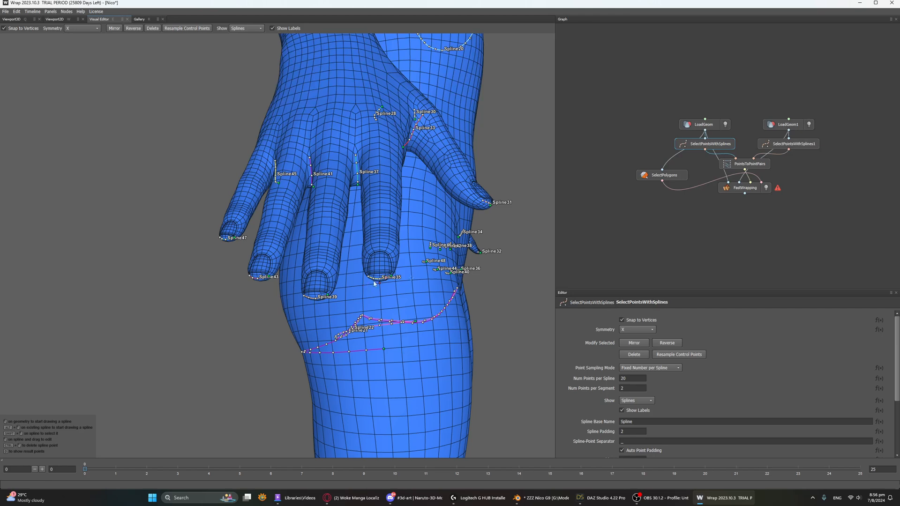
{"action": "left_click", "coordinate": [352, 186]}
{"action": "right_click_drag", "start_coordinate": [370, 173], "coordinate": [353, 221], "text": "alt"}
Step: Review the full-body spline layout on the base mesh, from the legs up to the shoulders and head
{"action": "left_click_drag", "start_coordinate": [342, 206], "coordinate": [468, 201], "text": "alt"}
{"action": "right_click_drag", "start_coordinate": [468, 200], "coordinate": [339, 197], "text": "alt"}
{"action": "left_click_drag", "start_coordinate": [340, 197], "coordinate": [415, 251], "text": "alt"}
{"action": "middle_click_drag", "start_coordinate": [402, 335], "coordinate": [379, 237], "text": "alt"}
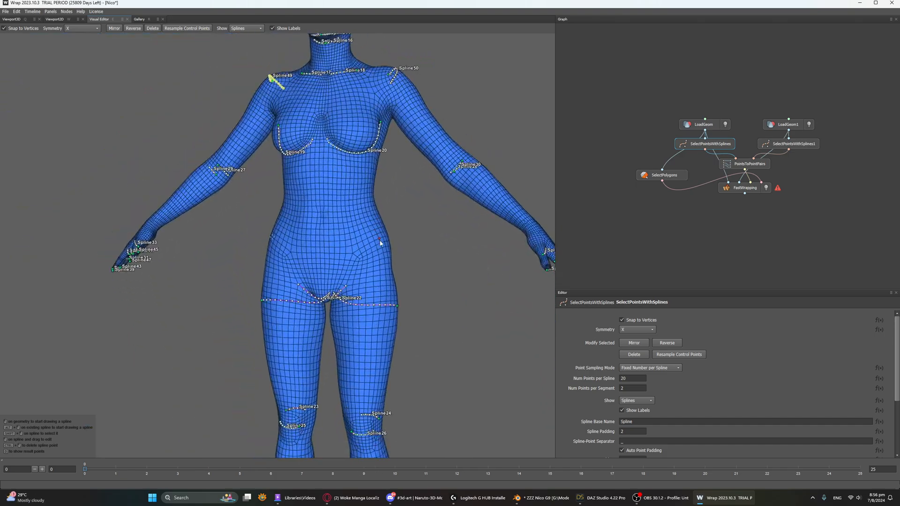
{"action": "right_click_drag", "start_coordinate": [373, 244], "coordinate": [370, 253], "text": "alt"}
{"action": "left_click_drag", "start_coordinate": [359, 199], "coordinate": [337, 191], "text": "alt"}
{"action": "middle_click_drag", "start_coordinate": [334, 206], "coordinate": [329, 305], "text": "alt"}
{"action": "right_click_drag", "start_coordinate": [230, 241], "coordinate": [285, 234], "text": "alt"}
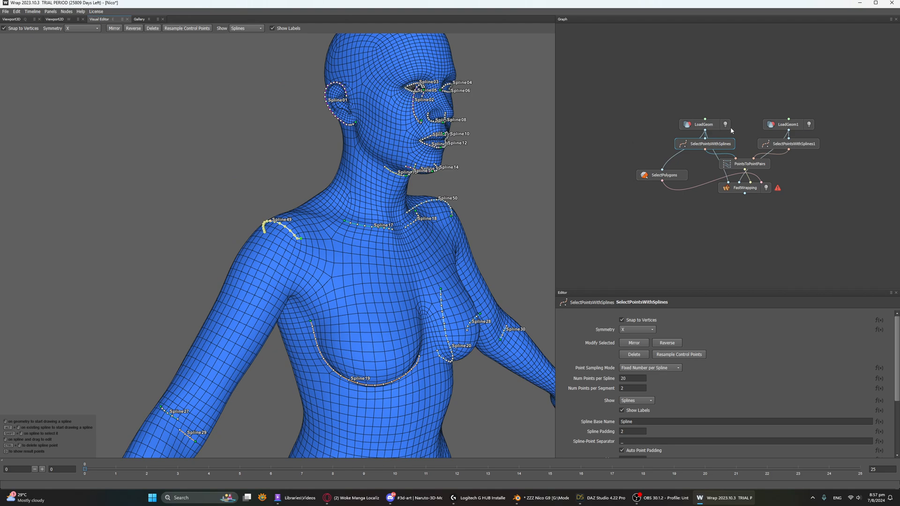
Step: Inspect the point pairs across the whole body and the selected polygons on the feet and scalp in the FastWrapping preview
{"action": "left_click", "coordinate": [762, 145]}
{"action": "left_click", "coordinate": [740, 189]}
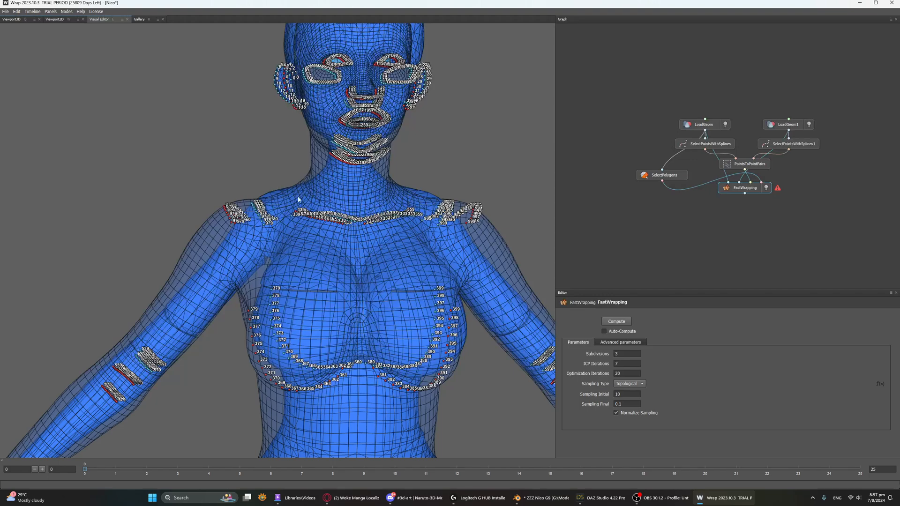
{"action": "left_click_drag", "start_coordinate": [660, 170], "coordinate": [677, 175]}
{"action": "left_click_drag", "start_coordinate": [469, 150], "coordinate": [339, 268]}
{"action": "middle_click_drag", "start_coordinate": [339, 267], "coordinate": [331, 104]}
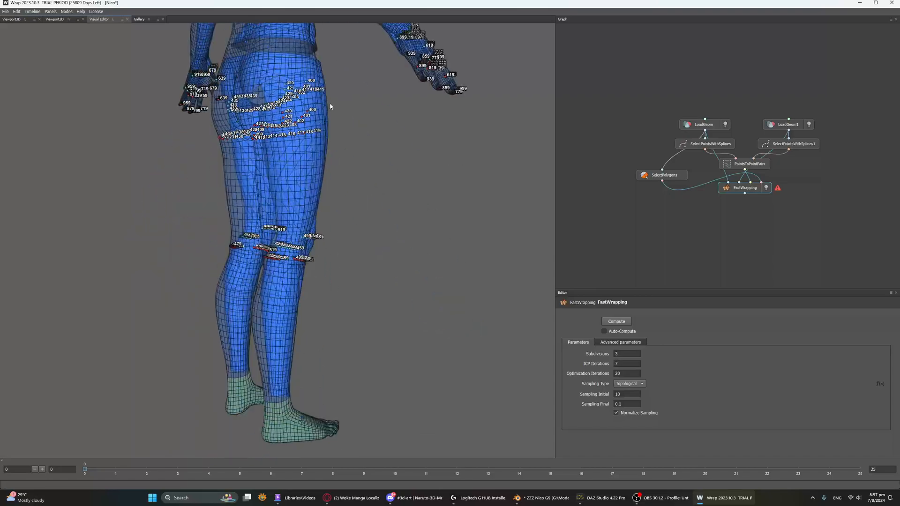
{"action": "left_click_drag", "start_coordinate": [367, 224], "coordinate": [251, 211]}
{"action": "scroll", "coordinate": [306, 249], "scroll_direction": "down", "scroll_amount": 5}
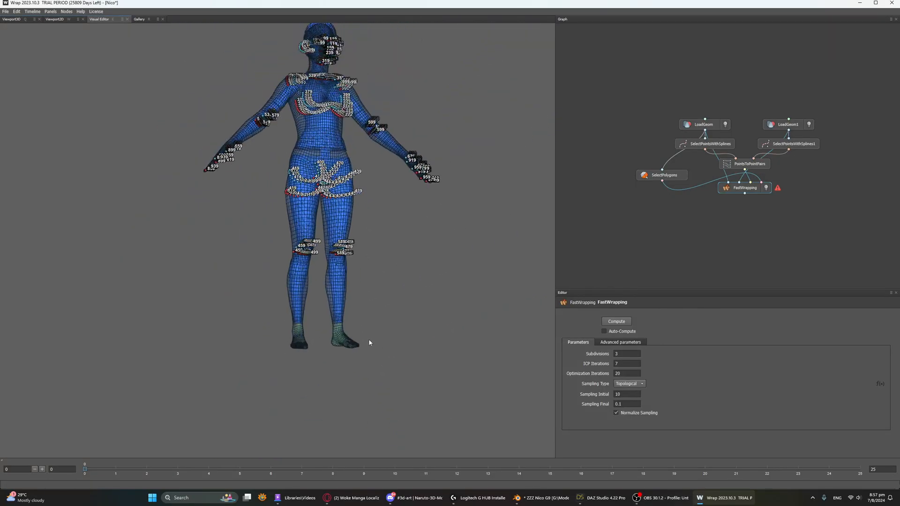
{"action": "middle_click_drag", "start_coordinate": [364, 151], "coordinate": [356, 340]}
{"action": "left_click_drag", "start_coordinate": [338, 220], "coordinate": [217, 219]}
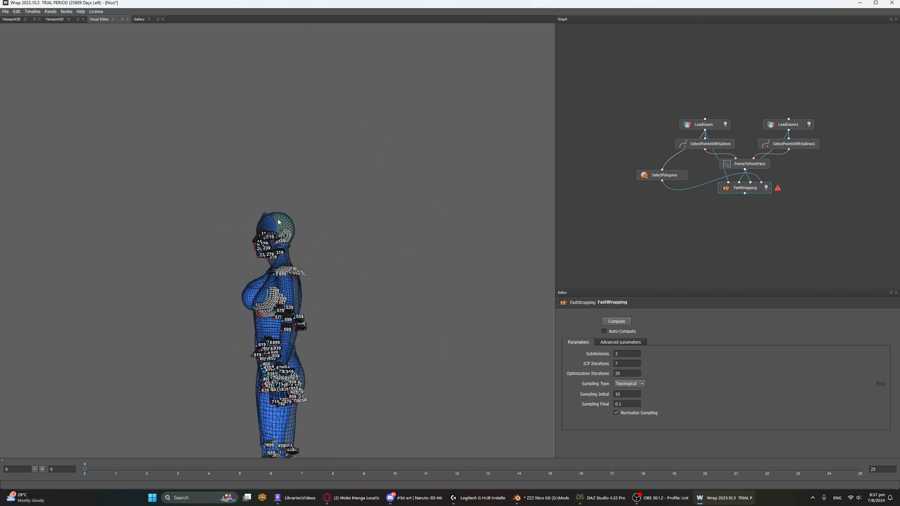
{"action": "left_click_drag", "start_coordinate": [376, 253], "coordinate": [462, 255]}
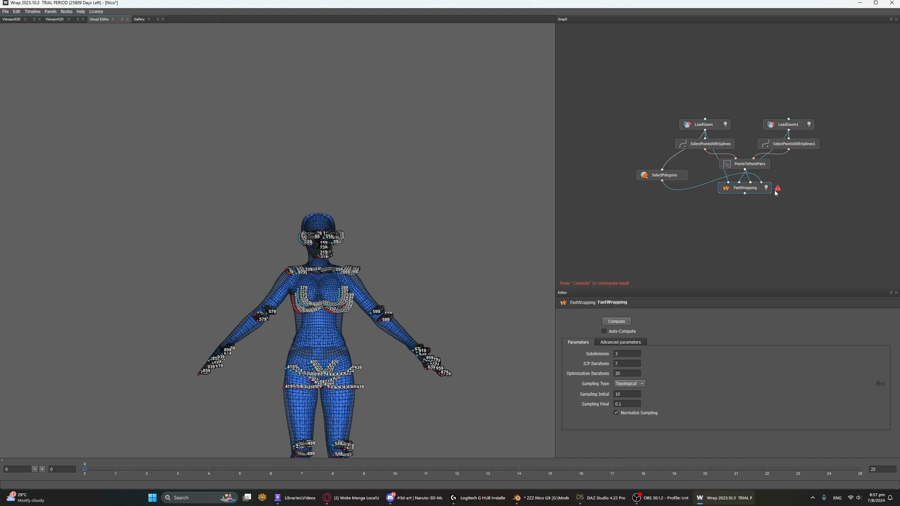
Step: Compute the FastWrapping node with 3 subdivisions, 7 ICP iterations and 20 optimization iterations, watching the wrap from several sides
{"action": "left_click", "coordinate": [616, 321]}
{"action": "left_click_drag", "start_coordinate": [592, 281], "coordinate": [506, 297]}
{"action": "middle_click_drag", "start_coordinate": [506, 297], "coordinate": [577, 282]}
{"action": "left_click_drag", "start_coordinate": [577, 281], "coordinate": [593, 248]}
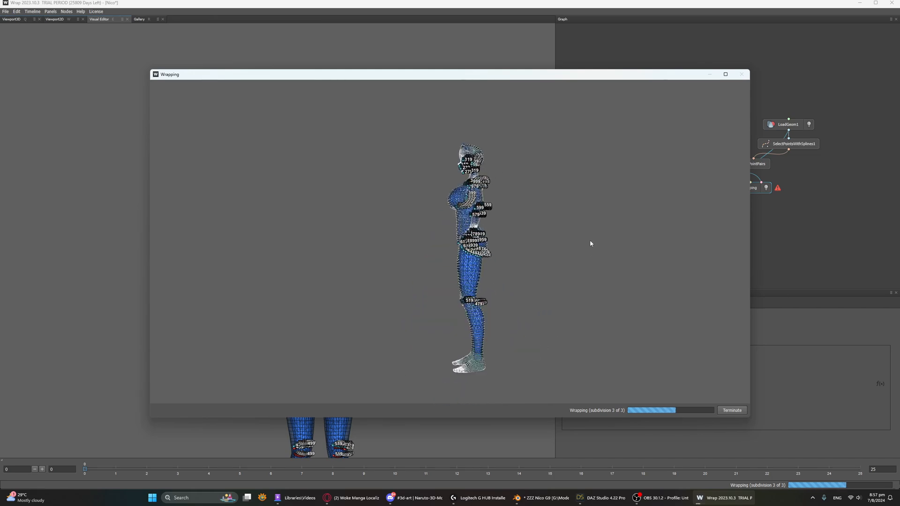
{"action": "scroll", "coordinate": [590, 240], "scroll_direction": "up", "scroll_amount": 3}
{"action": "left_click_drag", "start_coordinate": [552, 212], "coordinate": [468, 237]}
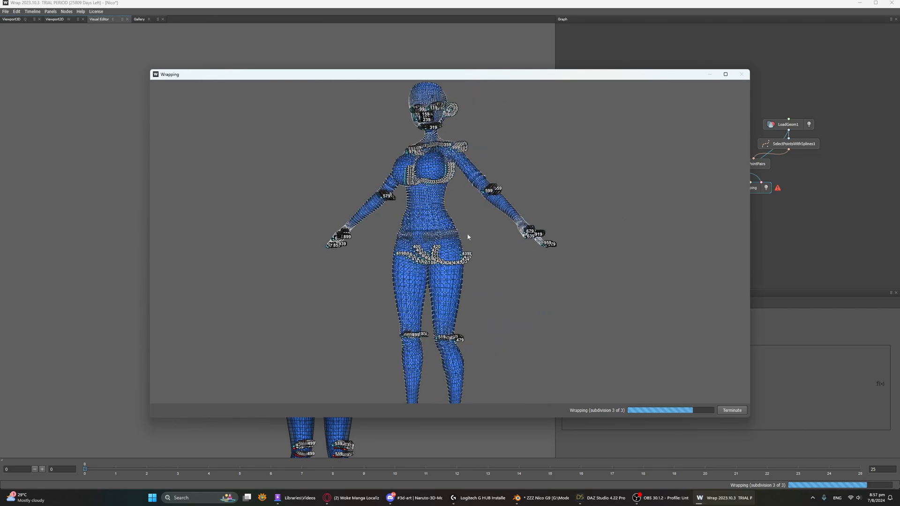
{"action": "scroll", "coordinate": [446, 226], "scroll_direction": "up", "scroll_amount": 4}
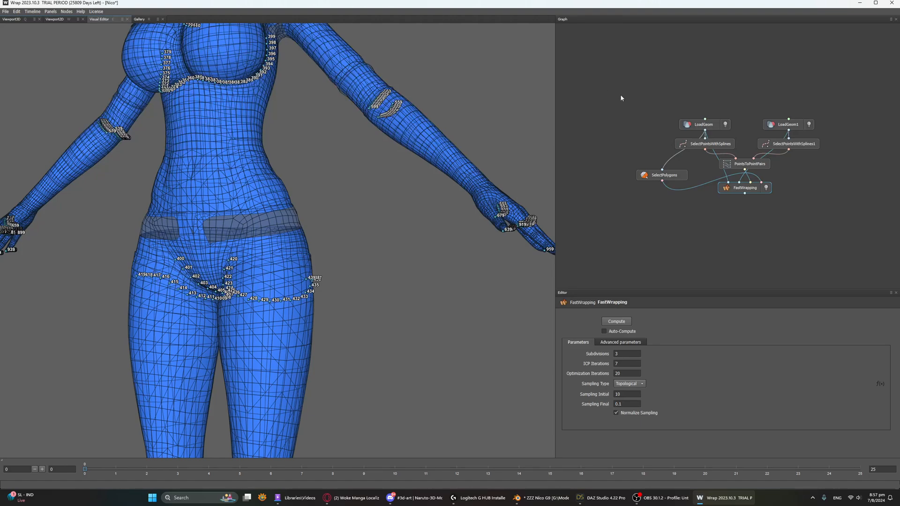
Step: Inspect the wrapped mesh's fit on the chest, shoulders, waist, hips and thighs from several angles
{"action": "left_click_drag", "start_coordinate": [371, 198], "coordinate": [305, 173], "text": "alt"}
{"action": "middle_click_drag", "start_coordinate": [306, 173], "coordinate": [355, 291], "text": "alt"}
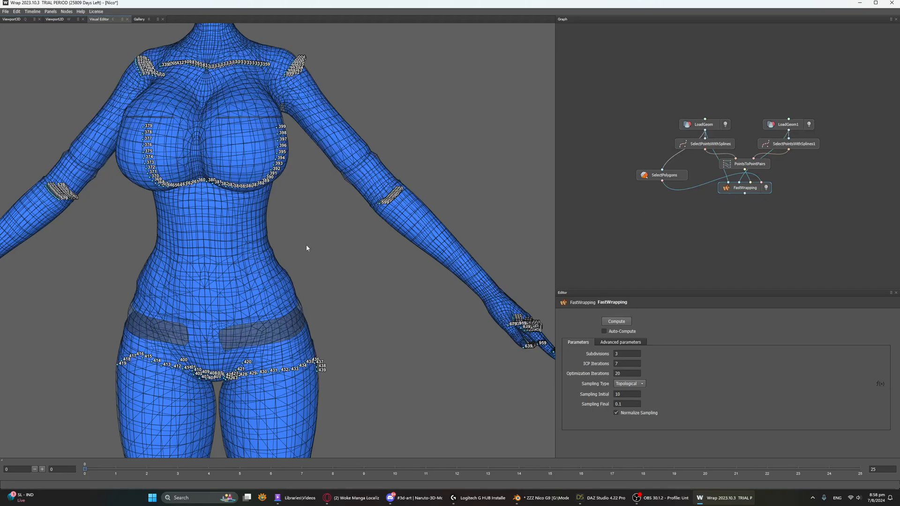
{"action": "scroll", "coordinate": [306, 248], "scroll_direction": "down", "scroll_amount": 3}
{"action": "left_click_drag", "start_coordinate": [322, 333], "coordinate": [338, 272]}
{"action": "scroll", "coordinate": [286, 276], "scroll_direction": "up", "scroll_amount": 3}
{"action": "middle_click_drag", "start_coordinate": [278, 274], "coordinate": [452, 259]}
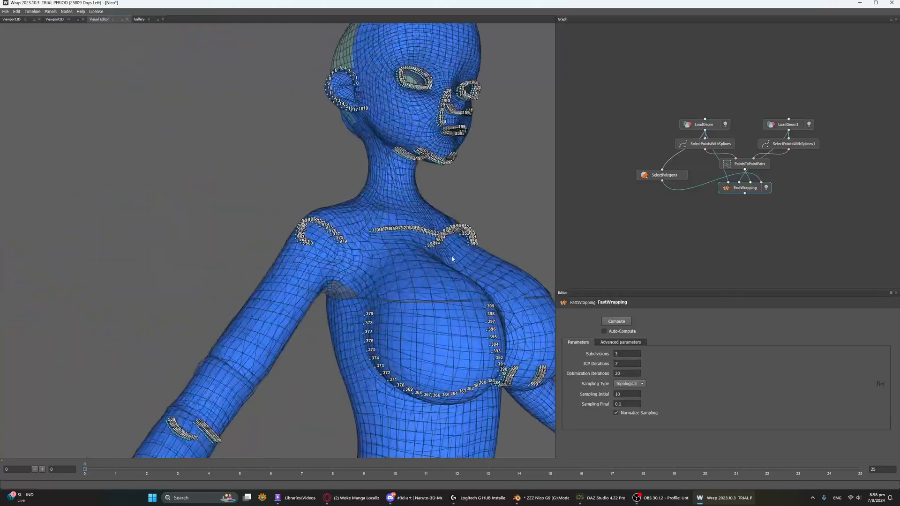
{"action": "left_click_drag", "start_coordinate": [452, 259], "coordinate": [400, 277]}
{"action": "middle_click_drag", "start_coordinate": [400, 277], "coordinate": [384, 224]}
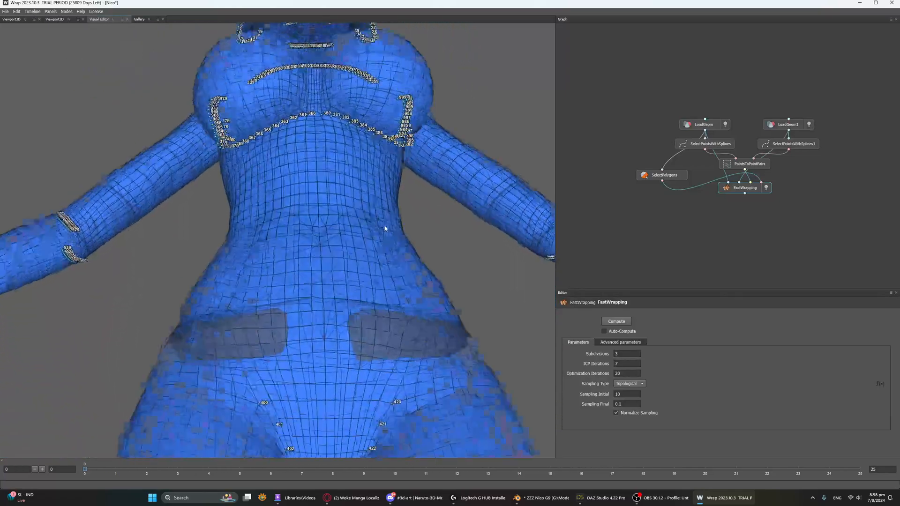
{"action": "left_click_drag", "start_coordinate": [384, 224], "coordinate": [360, 329]}
{"action": "middle_click_drag", "start_coordinate": [361, 326], "coordinate": [317, 267]}
{"action": "left_click_drag", "start_coordinate": [318, 267], "coordinate": [350, 292]}
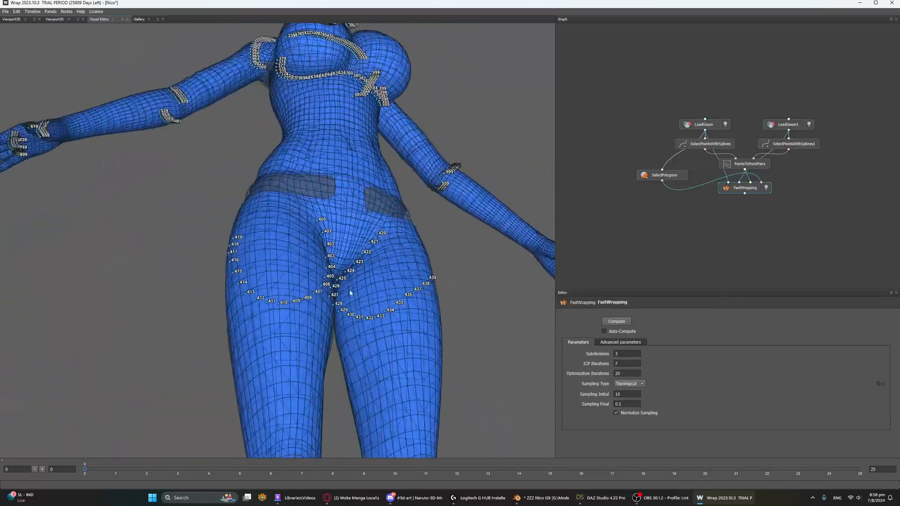
{"action": "left_click_drag", "start_coordinate": [375, 224], "coordinate": [400, 266]}
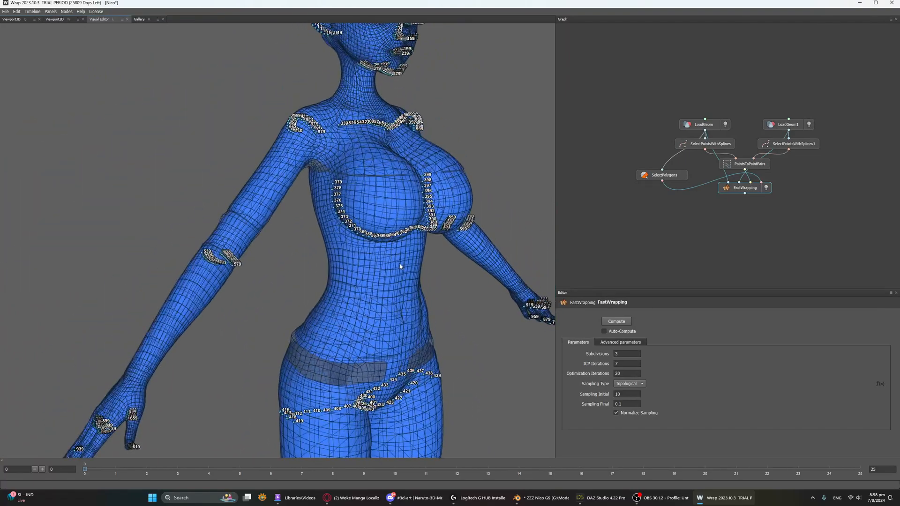
Step: Compare the breast splines on the base mesh in SelectPointsWithSplines with the wrapped chest in FastWrapping
{"action": "left_click", "coordinate": [681, 149]}
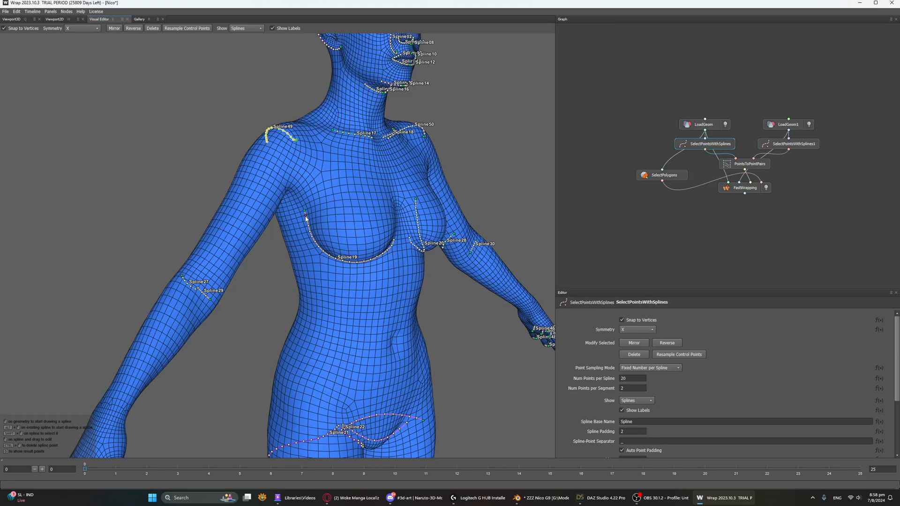
{"action": "left_click", "coordinate": [736, 190]}
{"action": "left_click_drag", "start_coordinate": [415, 219], "coordinate": [365, 204]}
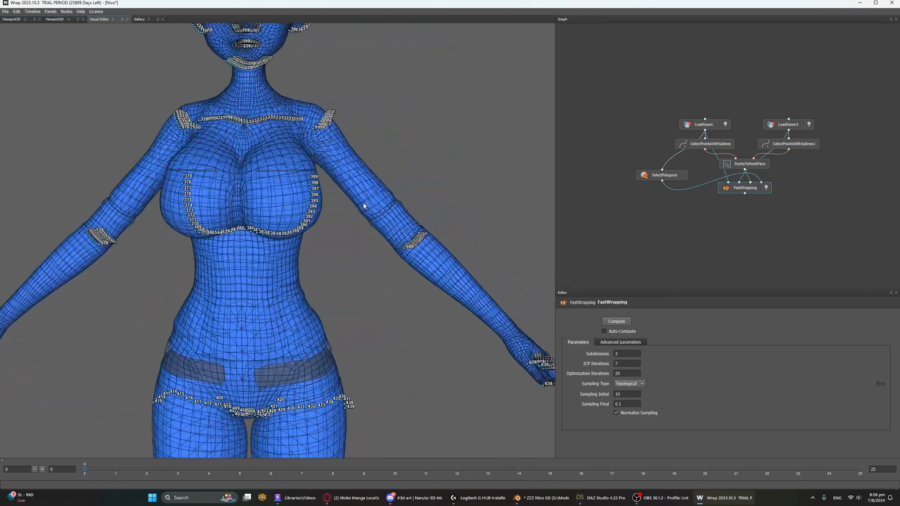
Step: Inspect the wrapped mesh around the hip and hand from the side, and around the shoulder and upper arm up close
{"action": "left_click_drag", "start_coordinate": [343, 292], "coordinate": [423, 289]}
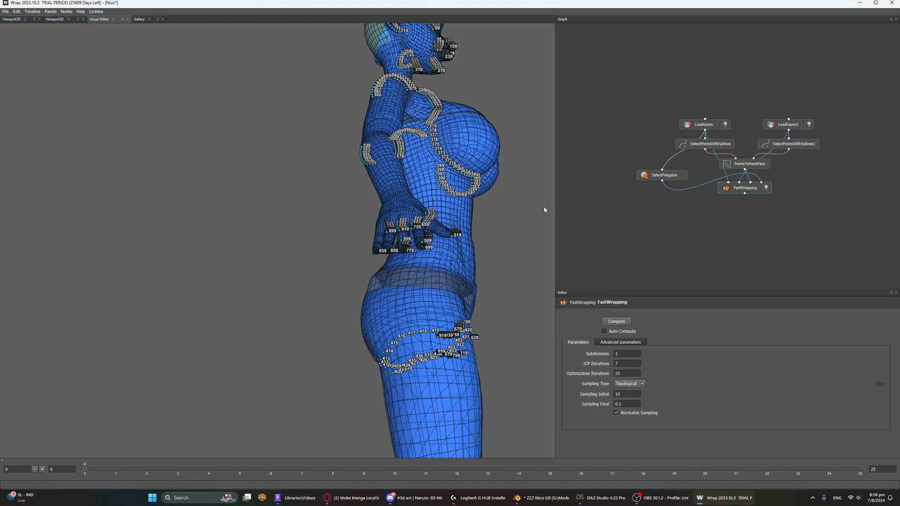
{"action": "scroll", "coordinate": [445, 232], "scroll_direction": "up", "scroll_amount": 2}
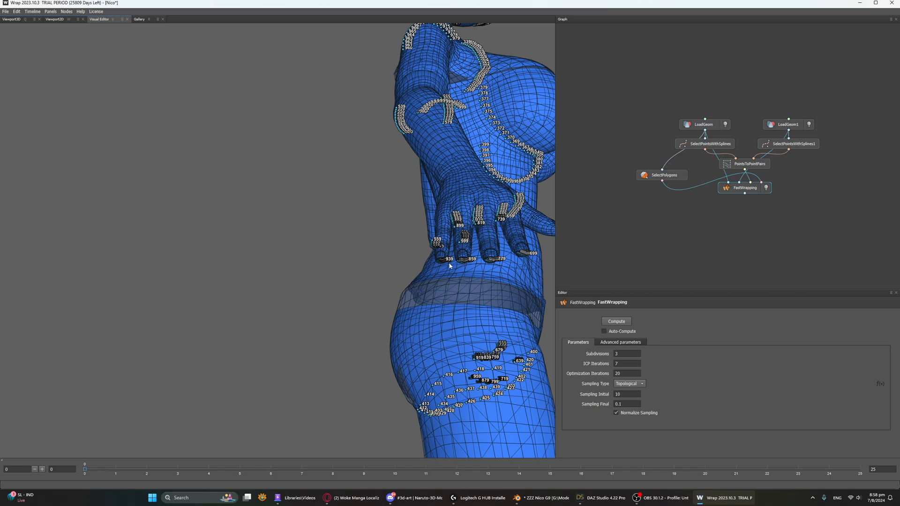
{"action": "scroll", "coordinate": [449, 267], "scroll_direction": "down", "scroll_amount": 3}
{"action": "left_click_drag", "start_coordinate": [448, 269], "coordinate": [398, 309]}
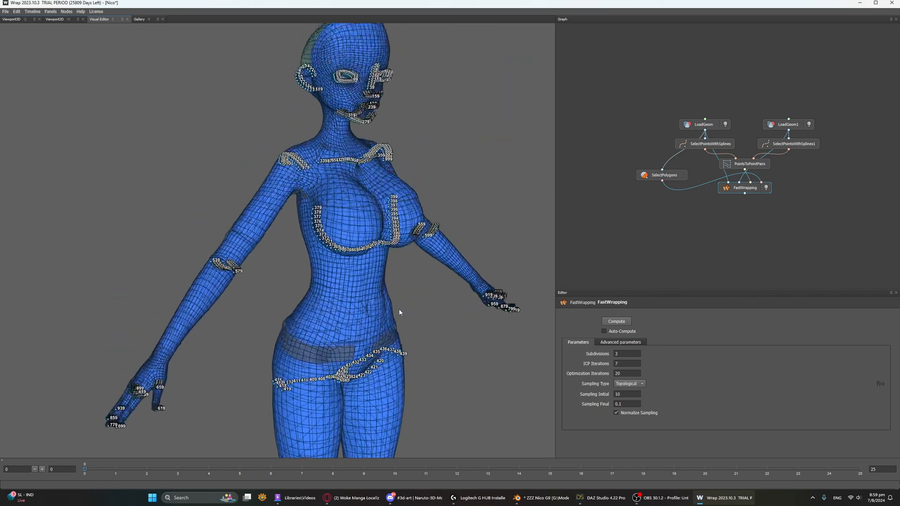
{"action": "scroll", "coordinate": [346, 207], "scroll_direction": "up", "scroll_amount": 3}
{"action": "left_click_drag", "start_coordinate": [346, 207], "coordinate": [370, 183]}
{"action": "left_click_drag", "start_coordinate": [409, 204], "coordinate": [328, 181]}
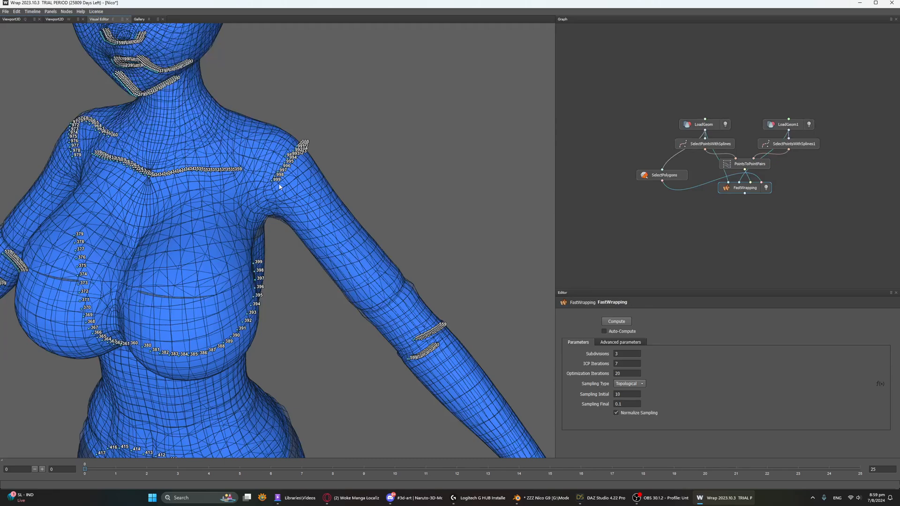
Step: Show only the FastWrapping result by hiding the LoadGeom and LoadGeom1 meshes
{"action": "left_click_drag", "start_coordinate": [424, 201], "coordinate": [367, 246]}
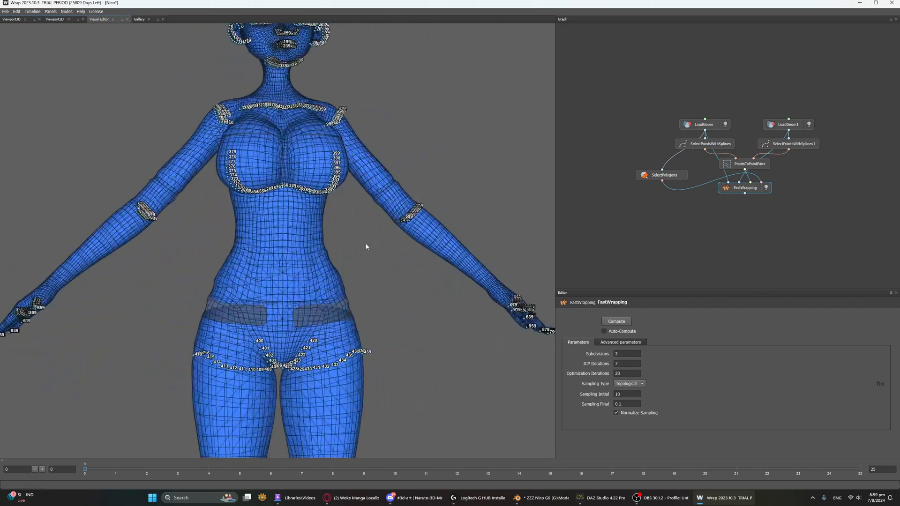
{"action": "middle_click_drag", "start_coordinate": [368, 247], "coordinate": [384, 227]}
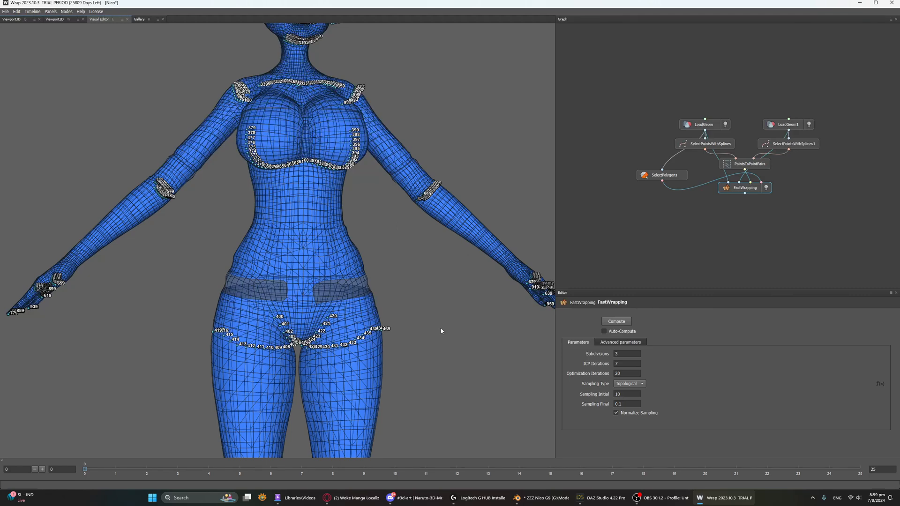
{"action": "left_click", "coordinate": [661, 239]}
{"action": "right_click", "coordinate": [675, 225]}
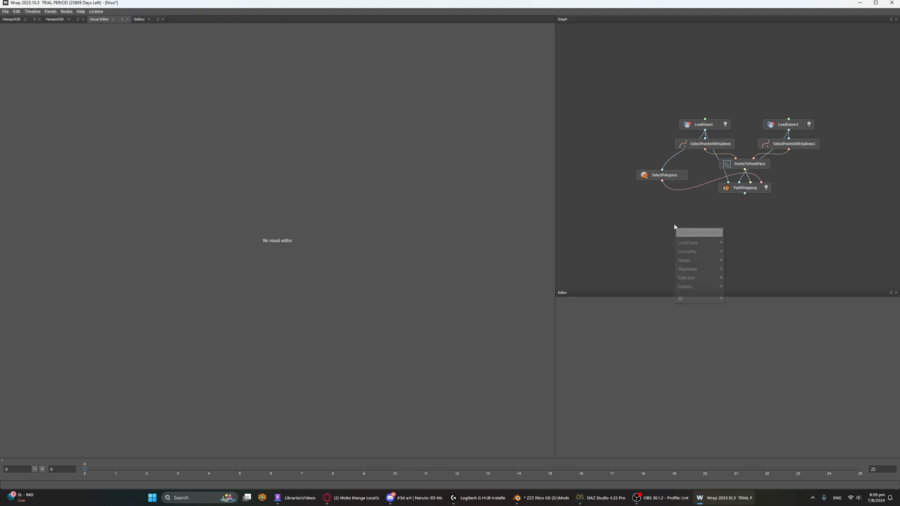
{"action": "left_click", "coordinate": [714, 199]}
{"action": "left_click", "coordinate": [733, 189]}
{"action": "left_click", "coordinate": [767, 188]}
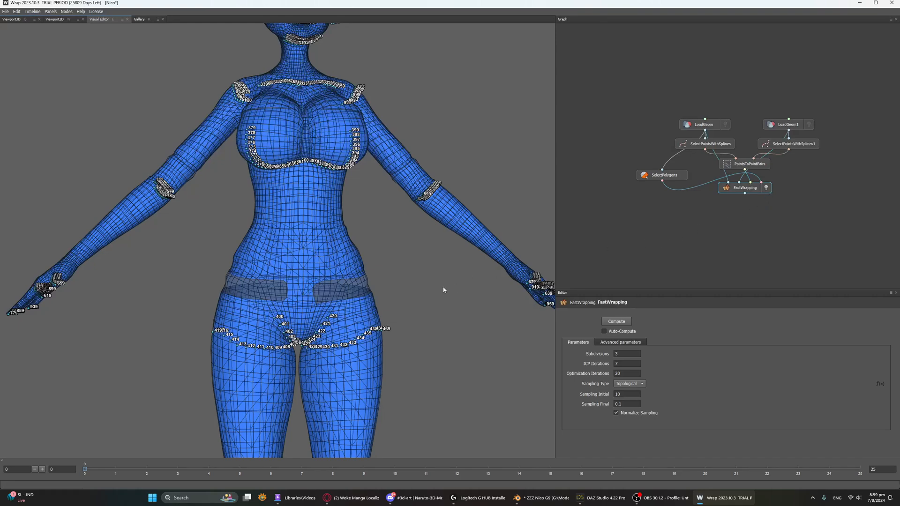
Step: Inspect the wrapped mesh on its own, without splines, from front and back, along the legs and close to the face
{"action": "key", "text": "q"}
{"action": "left_click_drag", "start_coordinate": [348, 237], "coordinate": [326, 285], "text": "alt"}
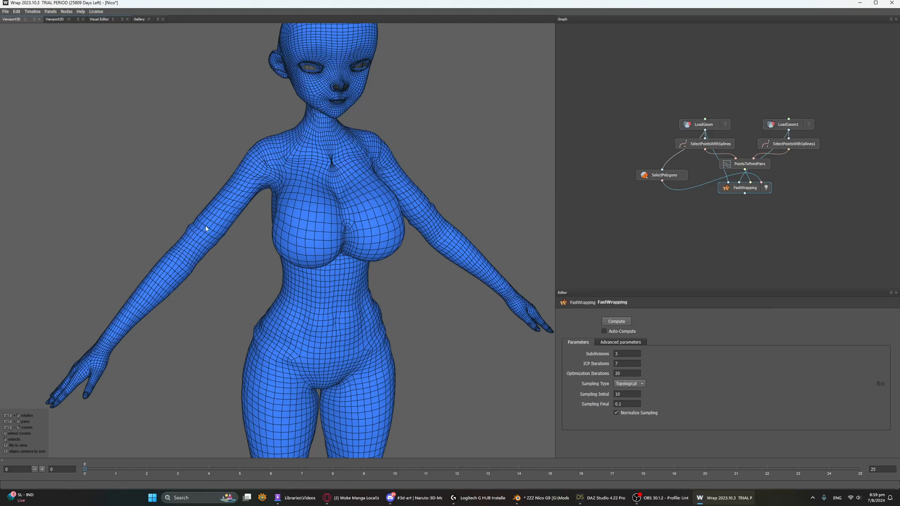
{"action": "left_click_drag", "start_coordinate": [214, 231], "coordinate": [268, 231], "text": "alt"}
{"action": "left_click_drag", "start_coordinate": [377, 221], "coordinate": [414, 307], "text": "alt"}
{"action": "middle_click_drag", "start_coordinate": [406, 357], "coordinate": [369, 281], "text": "alt"}
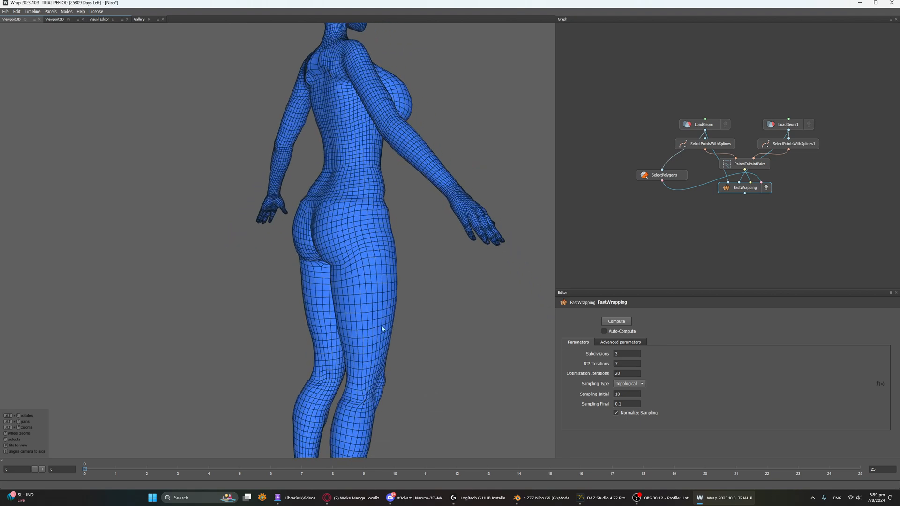
{"action": "middle_click_drag", "start_coordinate": [382, 327], "coordinate": [401, 183], "text": "alt"}
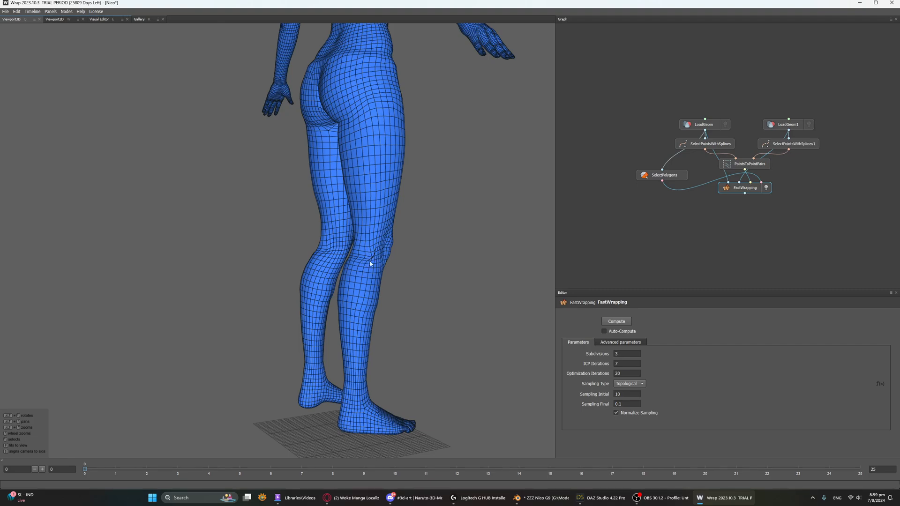
{"action": "left_click_drag", "start_coordinate": [464, 229], "coordinate": [345, 129], "text": "alt"}
{"action": "middle_click_drag", "start_coordinate": [345, 129], "coordinate": [340, 272], "text": "alt"}
{"action": "middle_click_drag", "start_coordinate": [385, 125], "coordinate": [387, 193], "text": "alt"}
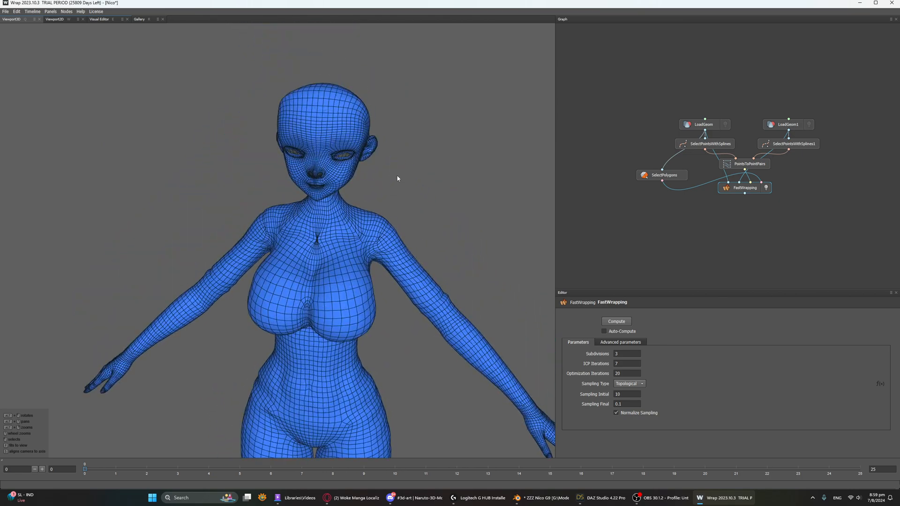
{"action": "scroll", "coordinate": [398, 178], "scroll_direction": "up", "scroll_amount": 10}
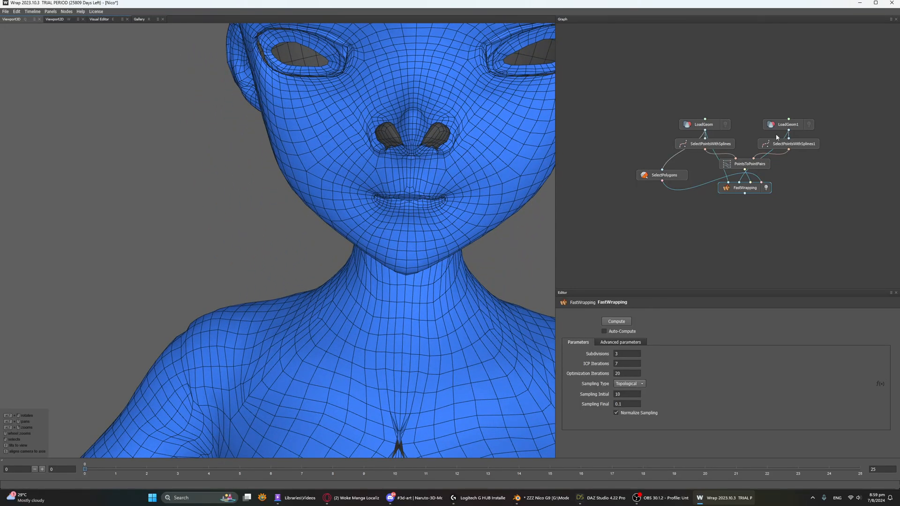
Step: Add the polygons of the Mouth_Cavity material to the selection in the SelectPolygons node
{"action": "left_click", "coordinate": [665, 176]}
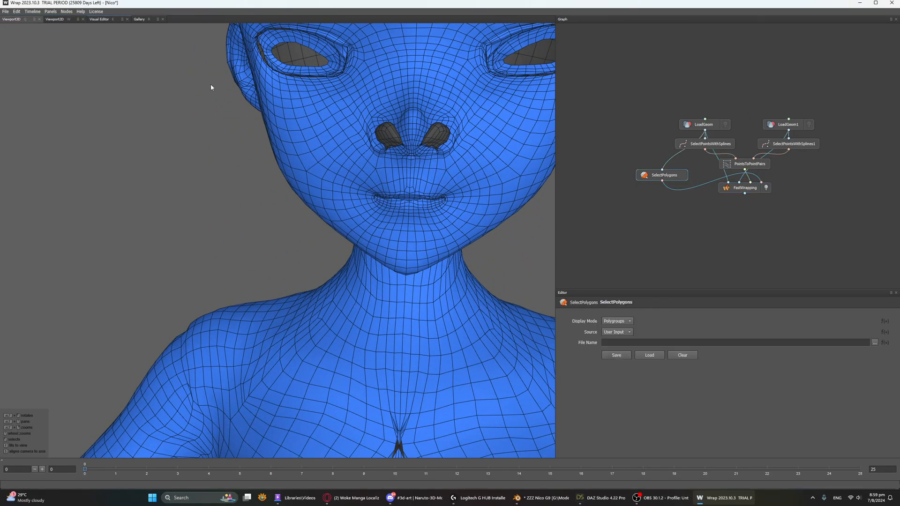
{"action": "key", "text": "e"}
{"action": "left_click_drag", "start_coordinate": [330, 172], "coordinate": [151, 234], "text": "alt"}
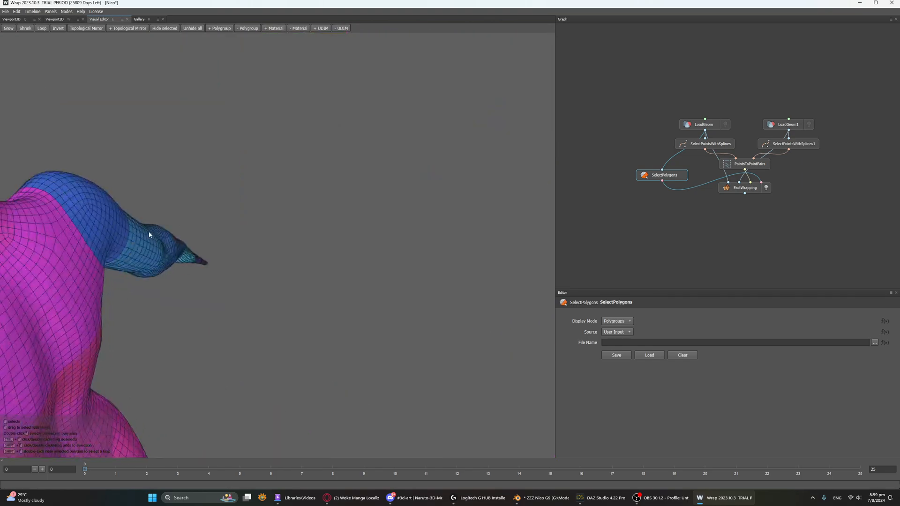
{"action": "middle_click_drag", "start_coordinate": [151, 235], "coordinate": [514, 262], "text": "alt"}
{"action": "scroll", "coordinate": [245, 215], "scroll_direction": "up", "scroll_amount": 8}
{"action": "scroll", "coordinate": [245, 216], "scroll_direction": "down", "scroll_amount": 5}
{"action": "scroll", "coordinate": [291, 163], "scroll_direction": "up", "scroll_amount": 5}
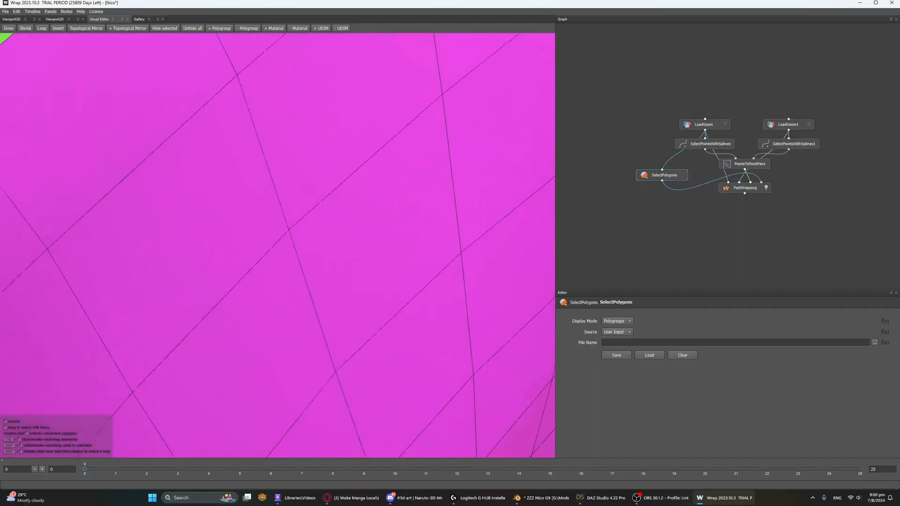
{"action": "scroll", "coordinate": [305, 311], "scroll_direction": "down", "scroll_amount": 4}
{"action": "scroll", "coordinate": [225, 255], "scroll_direction": "up", "scroll_amount": 5}
{"action": "scroll", "coordinate": [226, 255], "scroll_direction": "down", "scroll_amount": 4}
{"action": "scroll", "coordinate": [235, 267], "scroll_direction": "up", "scroll_amount": 4}
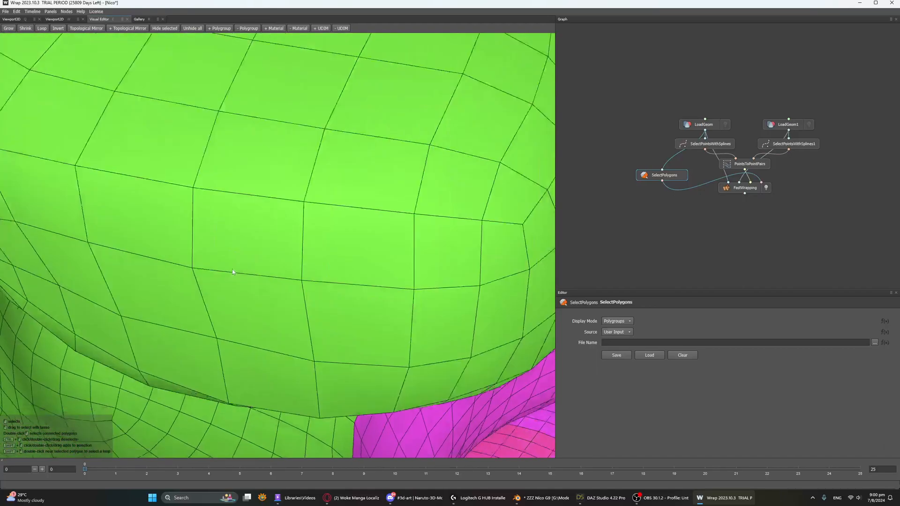
{"action": "left_click", "coordinate": [216, 28]}
{"action": "left_click", "coordinate": [274, 28]}
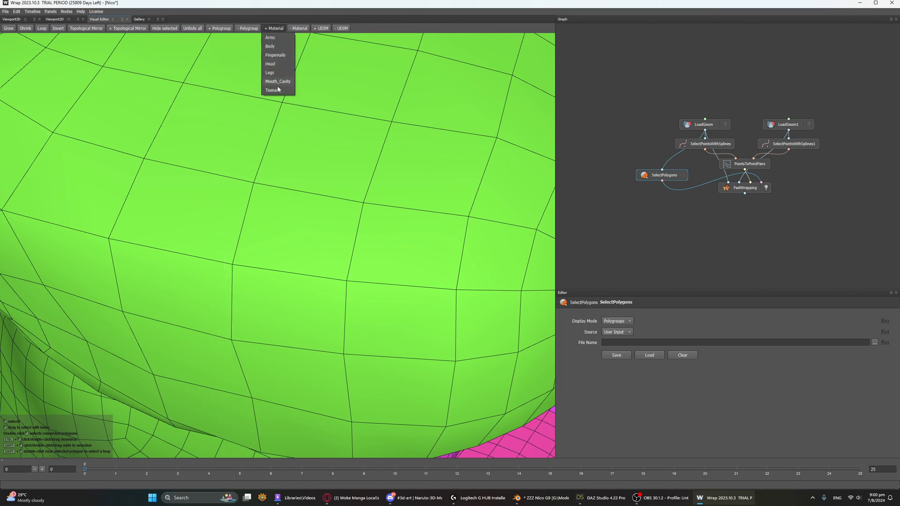
{"action": "left_click", "coordinate": [270, 64]}
{"action": "scroll", "coordinate": [277, 108], "scroll_direction": "down", "scroll_amount": 6}
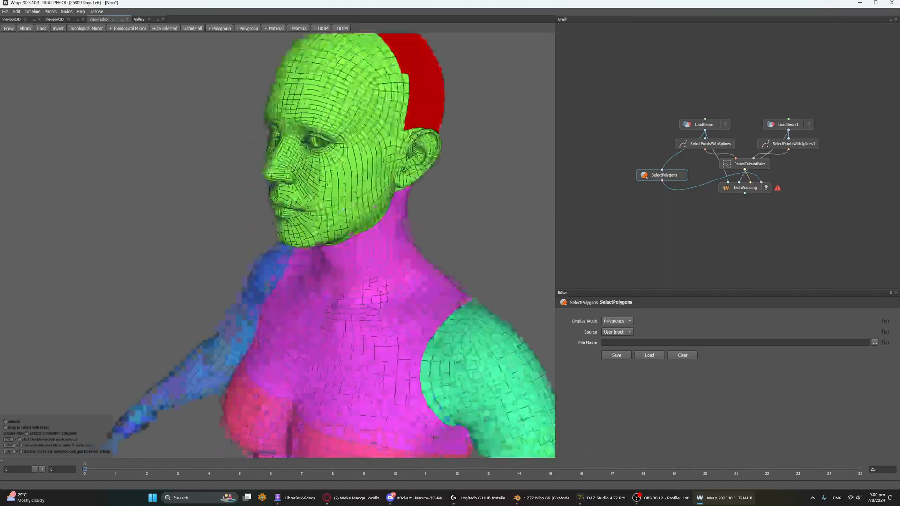
Step: Recompute the FastWrapping node with the updated polygon selection and check the head, chest and hips of the new wrap
{"action": "left_click", "coordinate": [736, 193]}
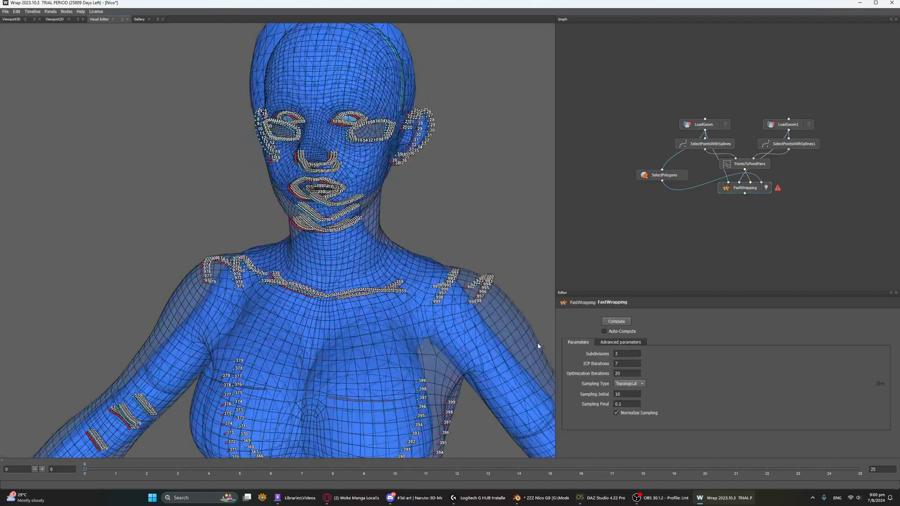
{"action": "left_click", "coordinate": [609, 323]}
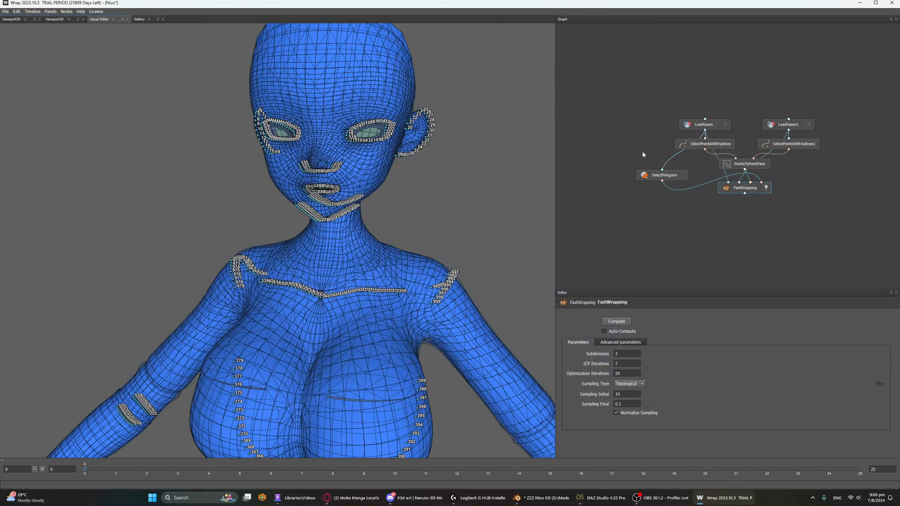
{"action": "left_click_drag", "start_coordinate": [413, 185], "coordinate": [341, 239]}
{"action": "scroll", "coordinate": [287, 134], "scroll_direction": "up", "scroll_amount": 2}
{"action": "scroll", "coordinate": [316, 243], "scroll_direction": "up", "scroll_amount": 6}
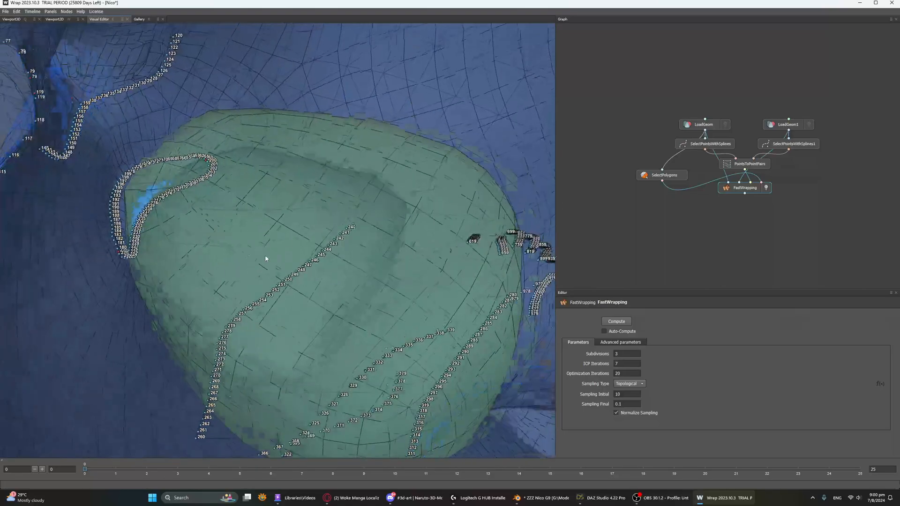
{"action": "scroll", "coordinate": [266, 255], "scroll_direction": "down", "scroll_amount": 2}
{"action": "left_click_drag", "start_coordinate": [265, 254], "coordinate": [436, 239]}
{"action": "scroll", "coordinate": [271, 249], "scroll_direction": "down", "scroll_amount": 8}
{"action": "middle_click_drag", "start_coordinate": [436, 239], "coordinate": [429, 185]}
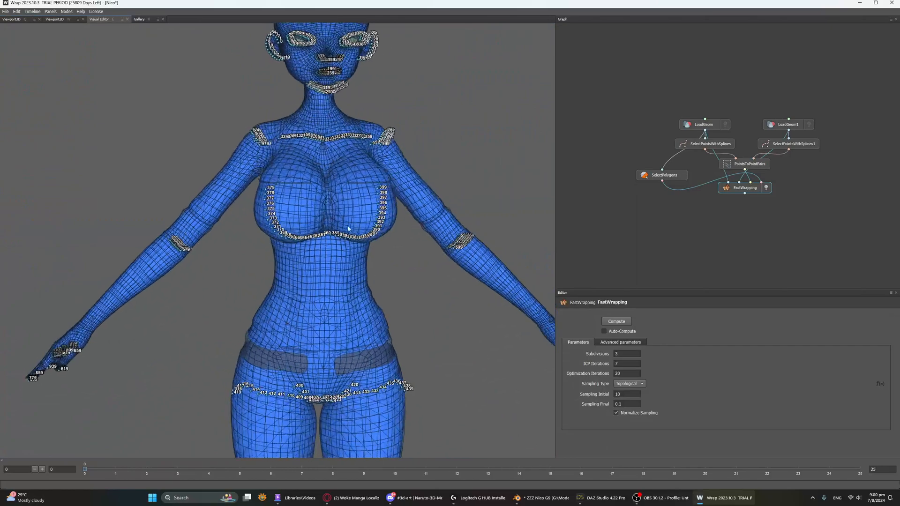
{"action": "middle_click_drag", "start_coordinate": [471, 149], "coordinate": [502, 237]}
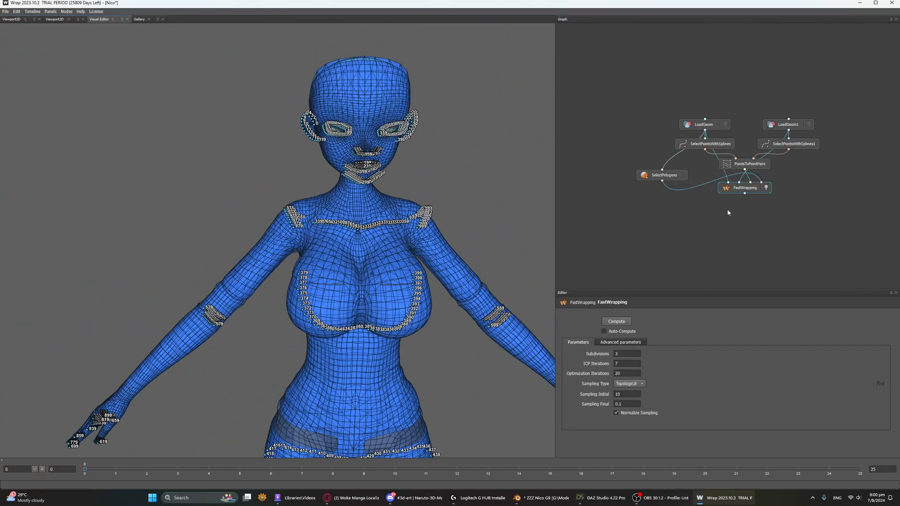
Step: Inspect the recomputed mesh without splines, examining the face and the topology around the eye opening up close
{"action": "left_click_drag", "start_coordinate": [513, 239], "coordinate": [331, 238]}
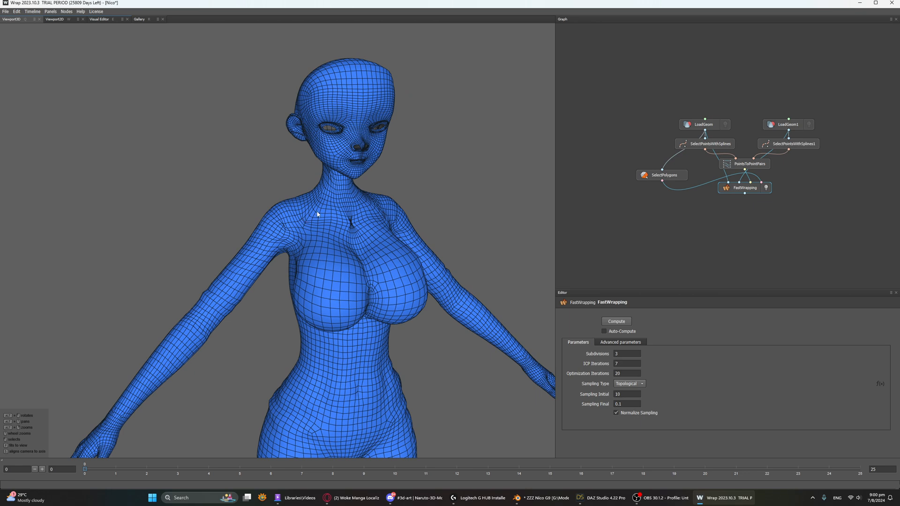
{"action": "mouse_move", "coordinate": [317, 209]}
{"action": "left_mouse_down", "text": "alt"}
{"action": "mouse_move", "coordinate": [306, 189]}
{"action": "mouse_move", "coordinate": [304, 209]}
{"action": "left_mouse_up", "text": "alt"}
{"action": "scroll", "coordinate": [304, 209], "scroll_direction": "up", "scroll_amount": 3}
{"action": "middle_click_drag", "start_coordinate": [304, 210], "coordinate": [364, 284], "text": "alt"}
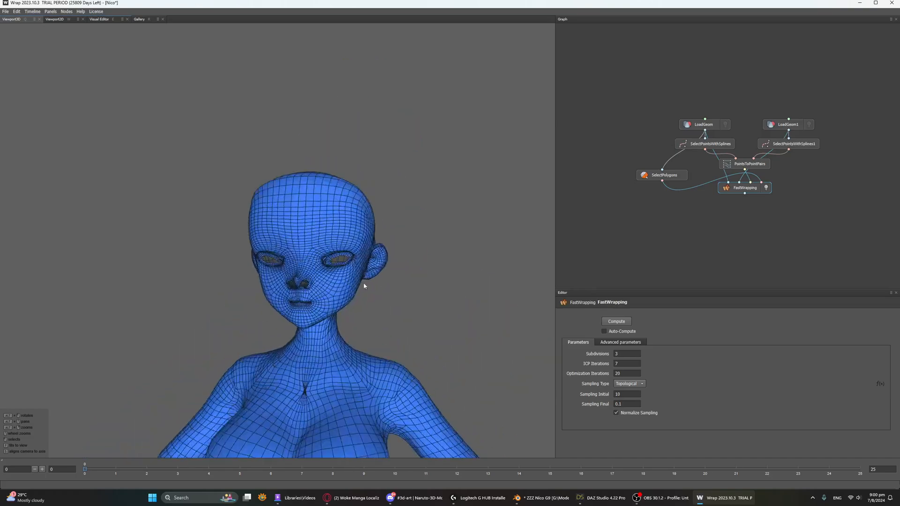
{"action": "scroll", "coordinate": [364, 284], "scroll_direction": "up", "scroll_amount": 5}
{"action": "left_click_drag", "start_coordinate": [364, 283], "coordinate": [435, 324], "text": "alt"}
Step: In SelectPolygons, add the vertical polygon loop at the edge of the eye socket and a neighbouring polygon to the selection
{"action": "left_click", "coordinate": [703, 147]}
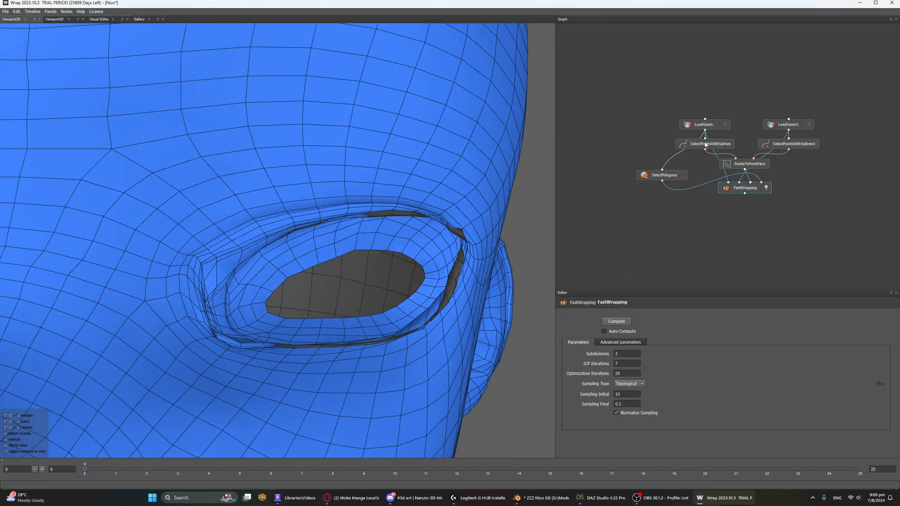
{"action": "left_click", "coordinate": [642, 178]}
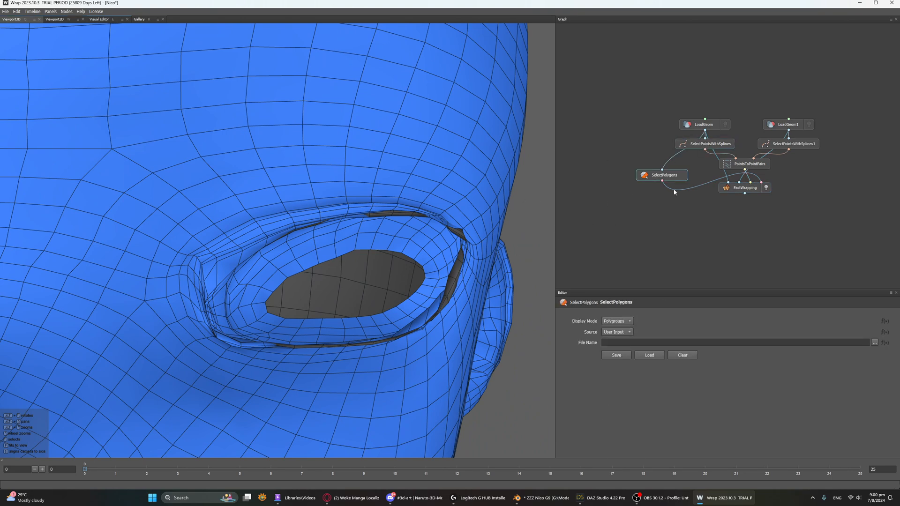
{"action": "key", "text": "e"}
{"action": "mouse_move", "coordinate": [358, 179]}
{"action": "left_mouse_down", "text": "alt"}
{"action": "mouse_move", "coordinate": [389, 199]}
{"action": "mouse_move", "coordinate": [468, 223]}
{"action": "mouse_move", "coordinate": [474, 210]}
{"action": "mouse_move", "coordinate": [470, 242]}
{"action": "left_mouse_up", "text": "alt"}
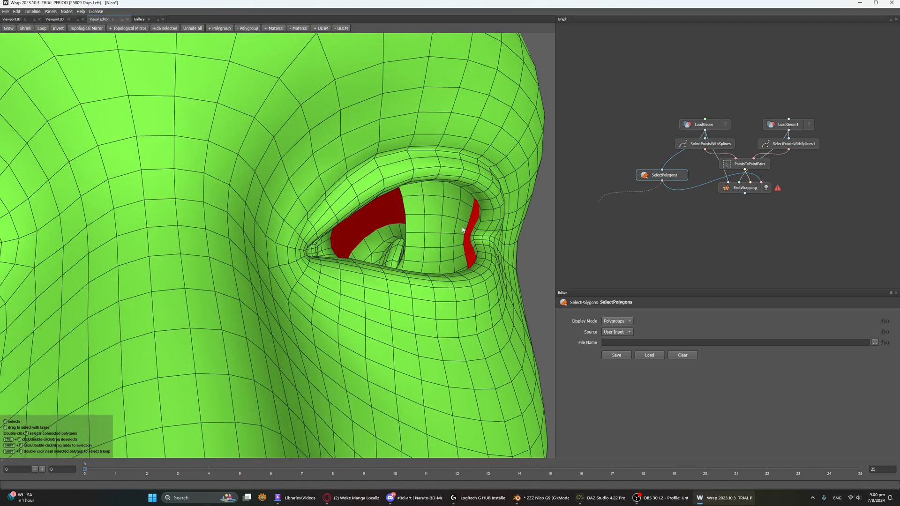
{"action": "double_click", "coordinate": [464, 216], "text": "shift"}
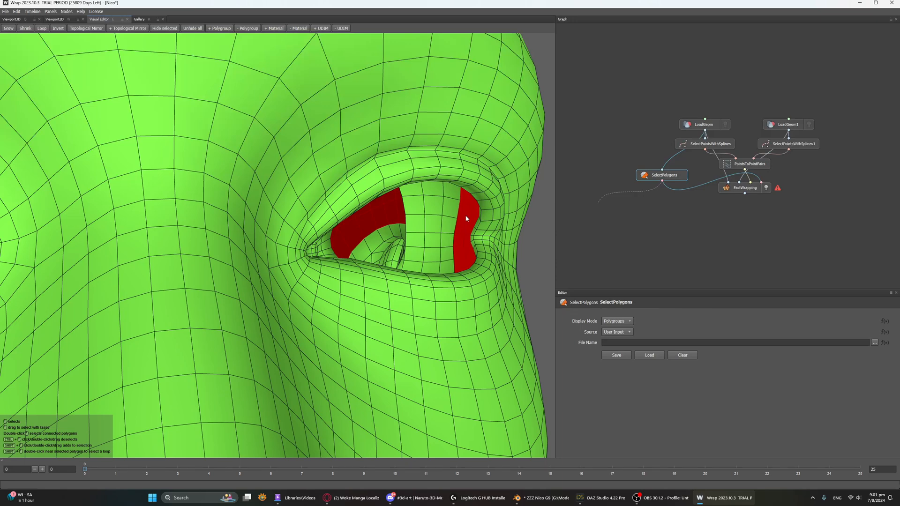
{"action": "left_click", "coordinate": [451, 209], "text": "shift"}
{"action": "double_click", "coordinate": [446, 227], "text": "shift"}
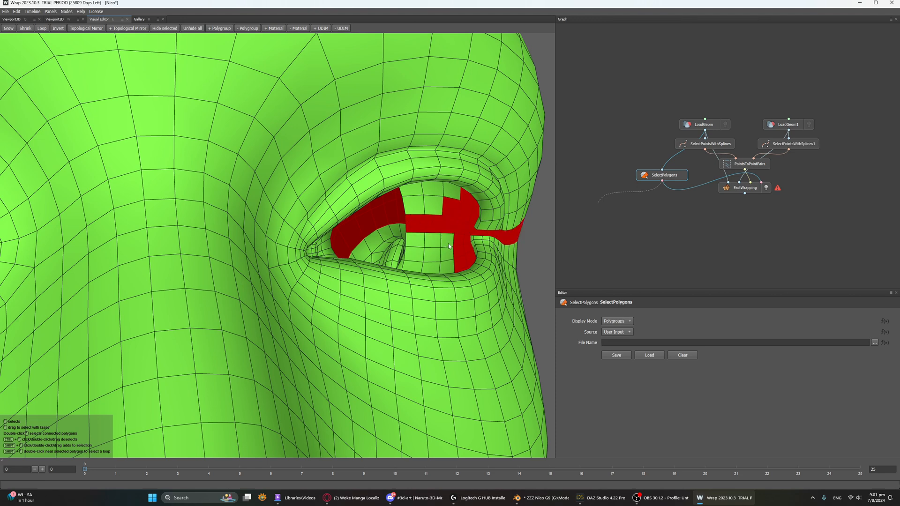
{"action": "key", "text": "ctrl+z"}
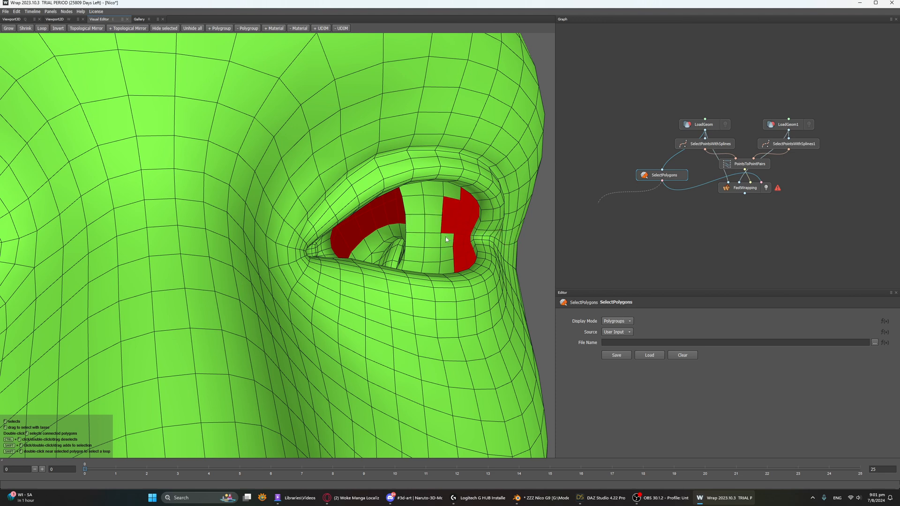
{"action": "double_click", "coordinate": [447, 239], "text": "shift"}
{"action": "key", "text": "ctrl+z"}
{"action": "double_click", "coordinate": [446, 255], "text": "shift"}
{"action": "key", "text": "ctrl+z"}
Step: Add two more vertical polygon loops inside the eye socket to the selection, and grow and shrink it to close the remaining gap
{"action": "double_click", "coordinate": [453, 192], "text": "shift"}
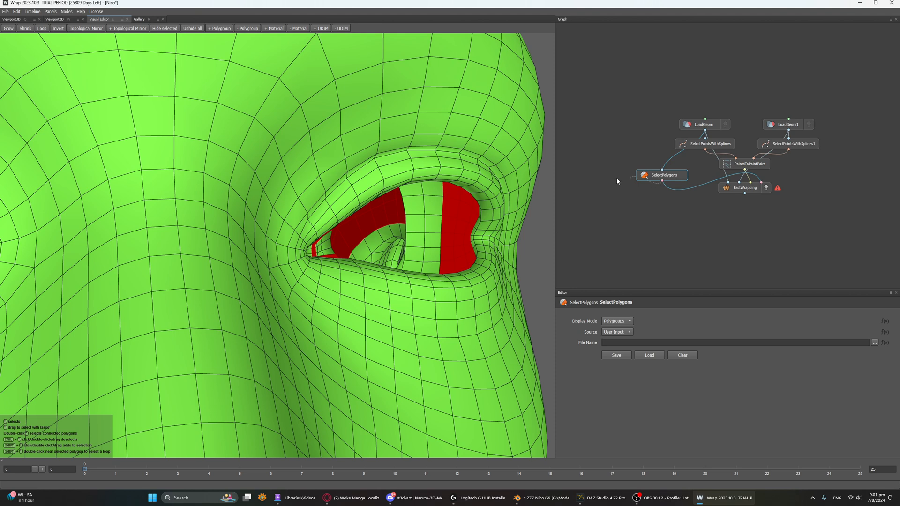
{"action": "left_click", "coordinate": [438, 230], "text": "shift"}
{"action": "double_click", "coordinate": [441, 226], "text": "shift"}
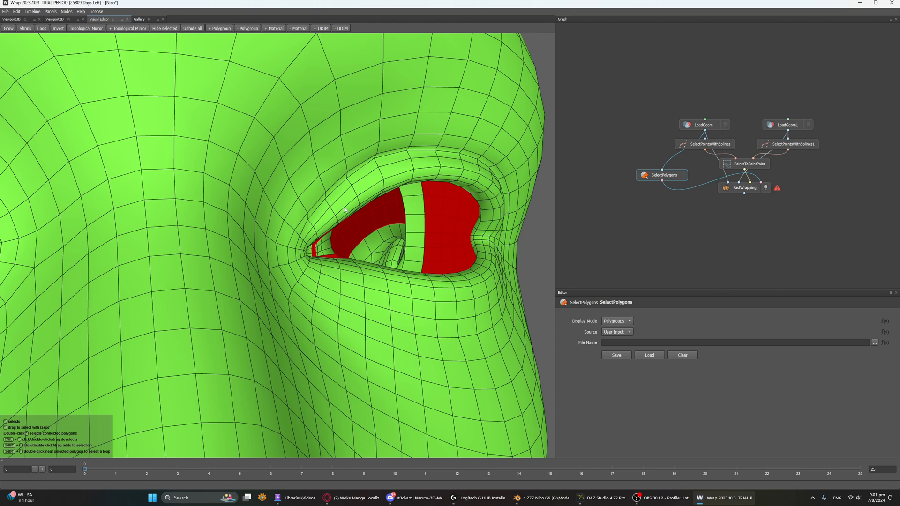
{"action": "left_click", "coordinate": [9, 29]}
{"action": "left_click", "coordinate": [24, 29]}
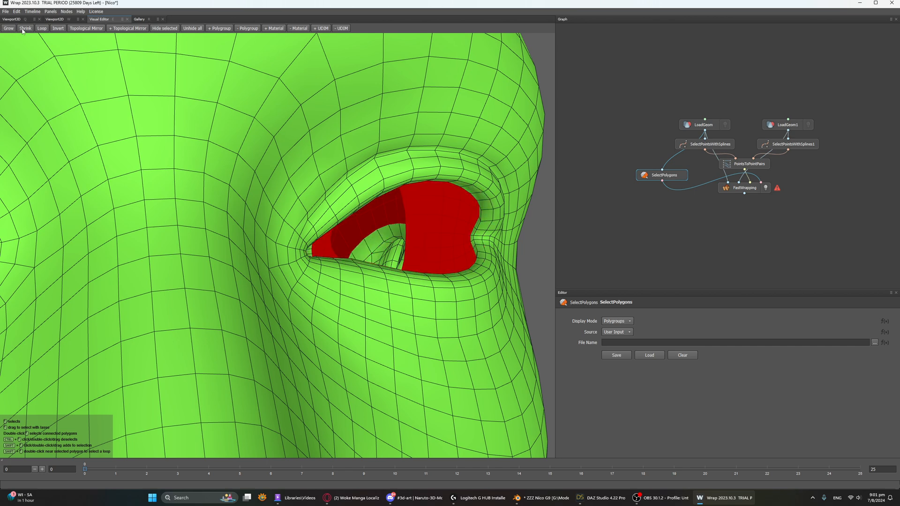
Step: Clean up the eye socket polygon selection by growing it three times and shrinking it three times
{"action": "left_click", "coordinate": [9, 29]}
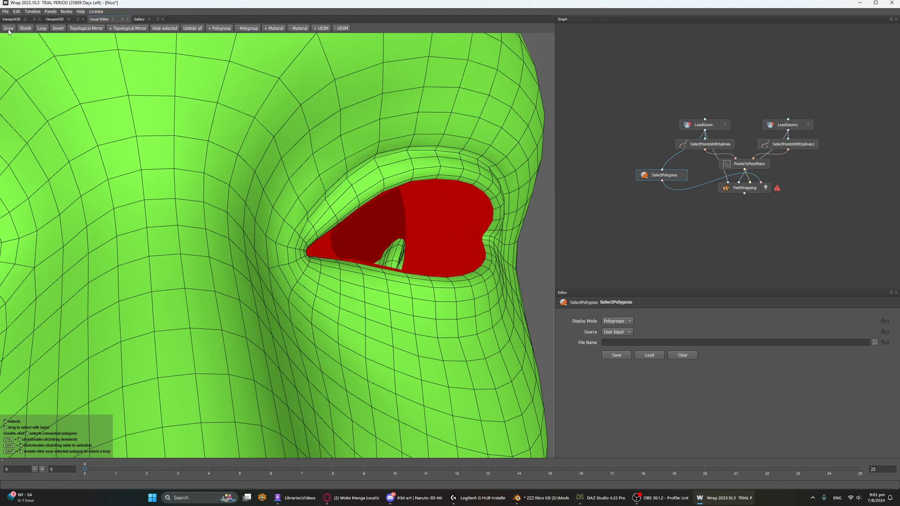
{"action": "left_click", "coordinate": [9, 29]}
{"action": "left_click", "coordinate": [9, 29]}
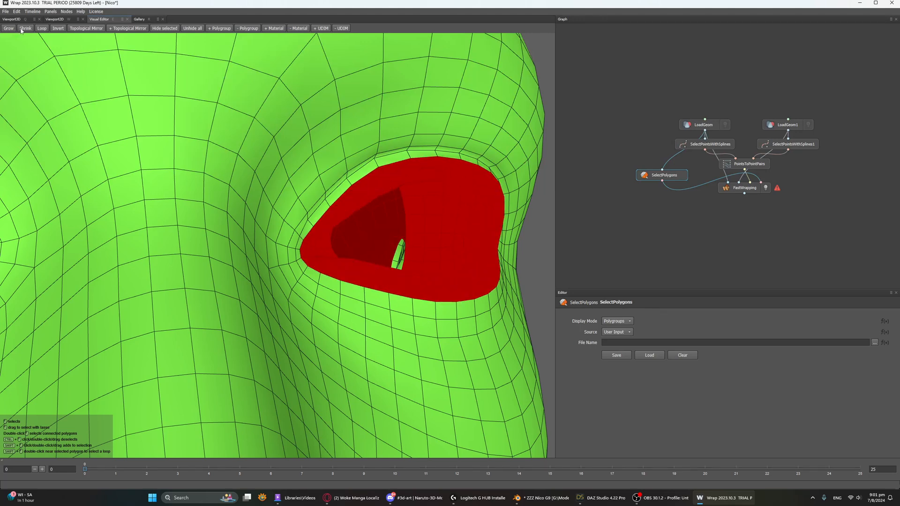
{"action": "left_click", "coordinate": [22, 29]}
{"action": "left_click", "coordinate": [21, 29]}
{"action": "left_click", "coordinate": [22, 29]}
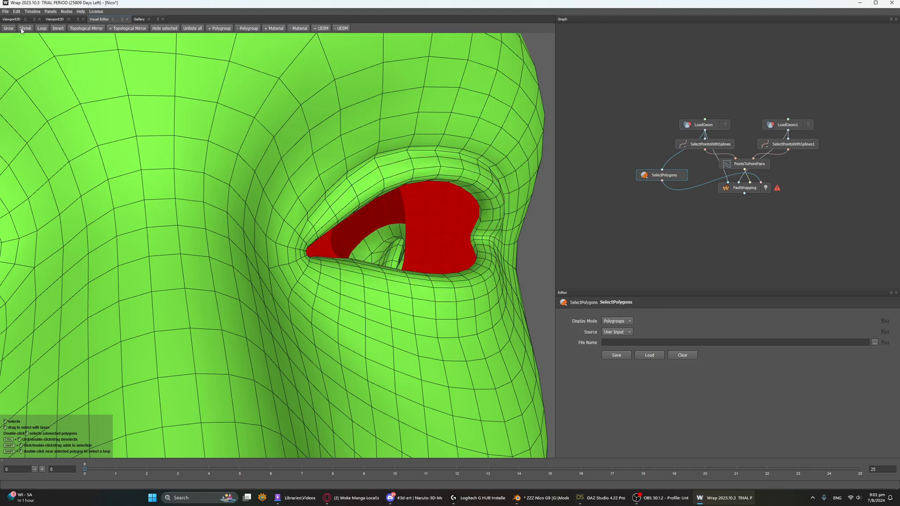
Step: Add the topological mirror of the eye socket selection so the opposite eye's inner polygons are fully selected
{"action": "scroll", "coordinate": [168, 168], "scroll_direction": "down", "scroll_amount": 6}
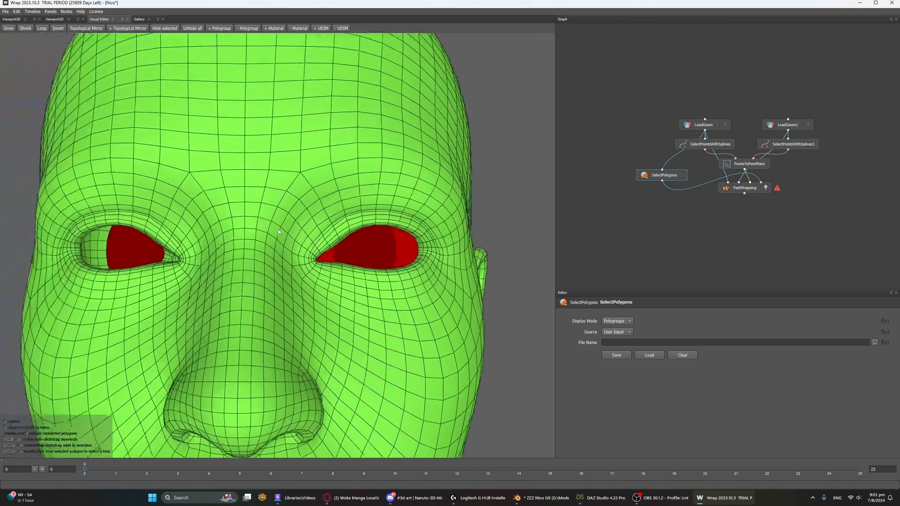
{"action": "middle_click_drag", "start_coordinate": [279, 232], "coordinate": [285, 233]}
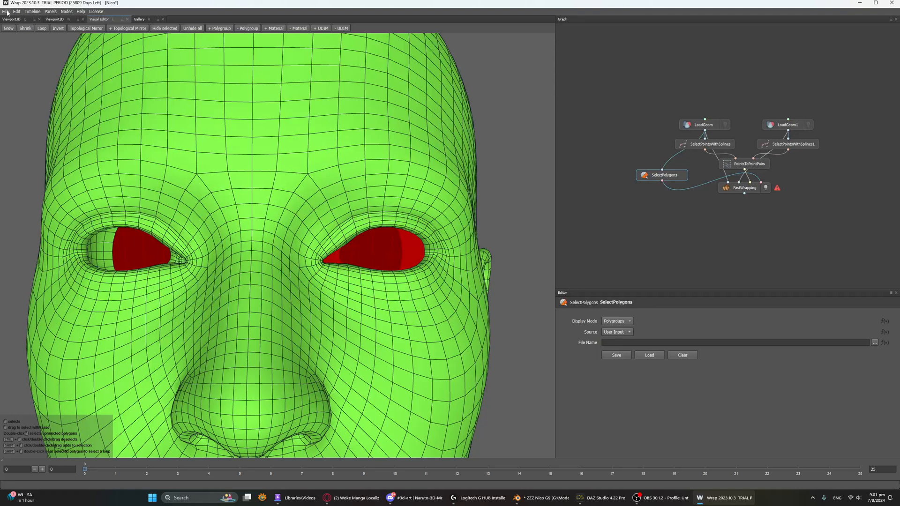
{"action": "left_click", "coordinate": [124, 28]}
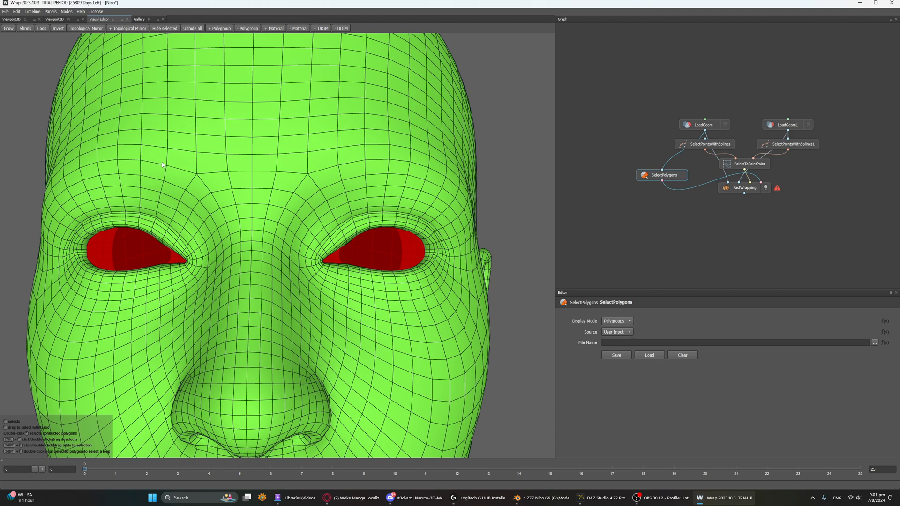
Step: Compute the FastWrapping node to wrap the base mesh onto the target character
{"action": "scroll", "coordinate": [162, 162], "scroll_direction": "down", "scroll_amount": 4}
{"action": "left_click_drag", "start_coordinate": [270, 306], "coordinate": [267, 276], "text": "alt"}
{"action": "left_click", "coordinate": [758, 190]}
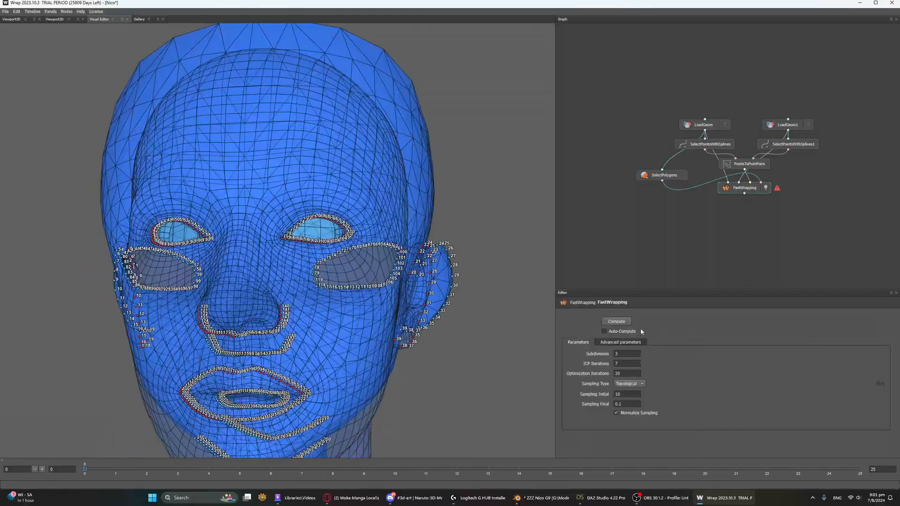
{"action": "left_click", "coordinate": [633, 323]}
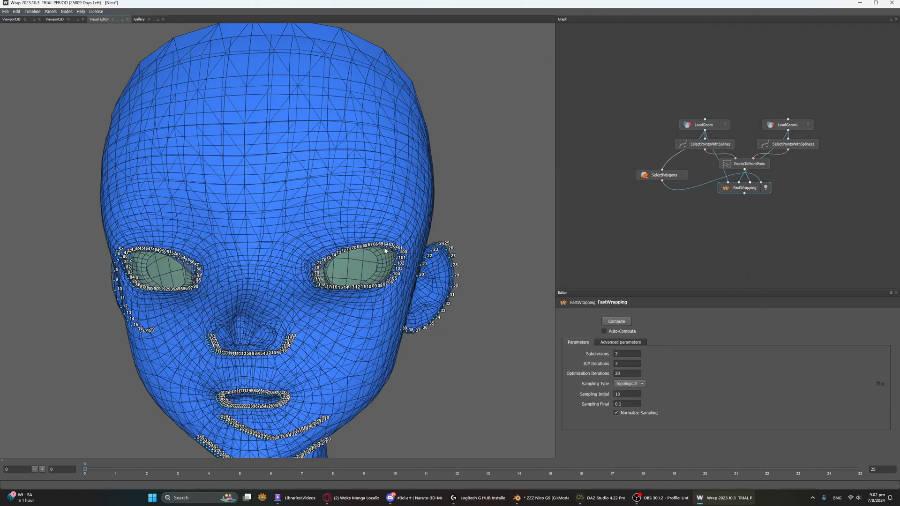
{"action": "left_click_drag", "start_coordinate": [429, 319], "coordinate": [328, 290], "text": "alt"}
{"action": "middle_click_drag", "start_coordinate": [322, 295], "coordinate": [345, 264], "text": "alt"}
{"action": "left_click_drag", "start_coordinate": [346, 264], "coordinate": [361, 268], "text": "alt"}
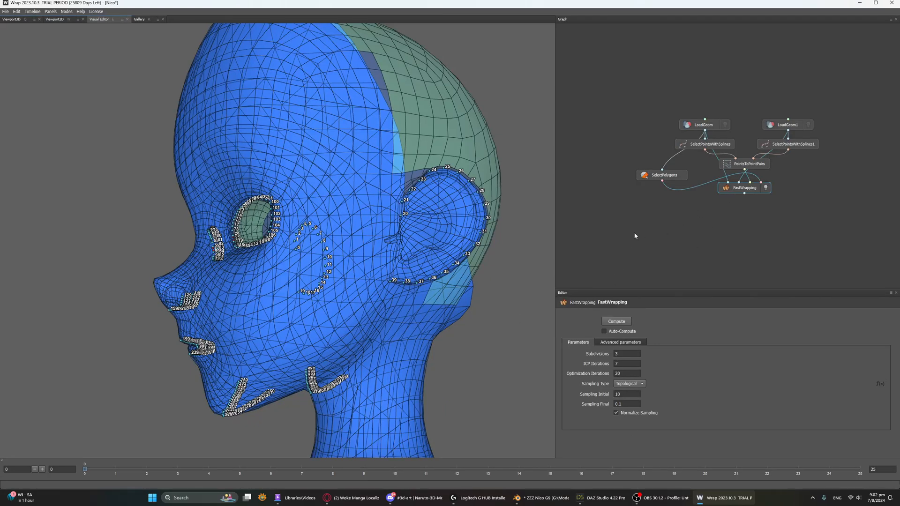
Step: Add a Brush node below FastWrapping and connect the FastWrapping output to its first input
{"action": "right_click", "coordinate": [660, 227]}
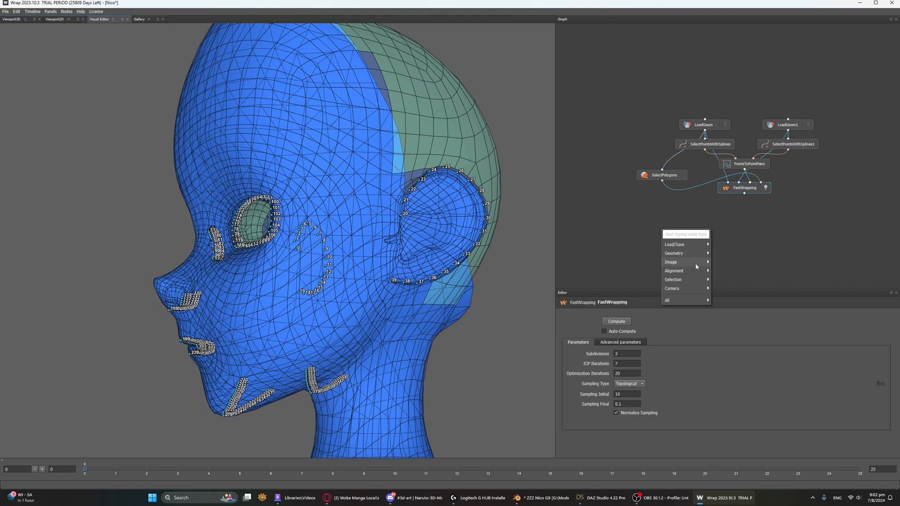
{"action": "type", "text": "br"}
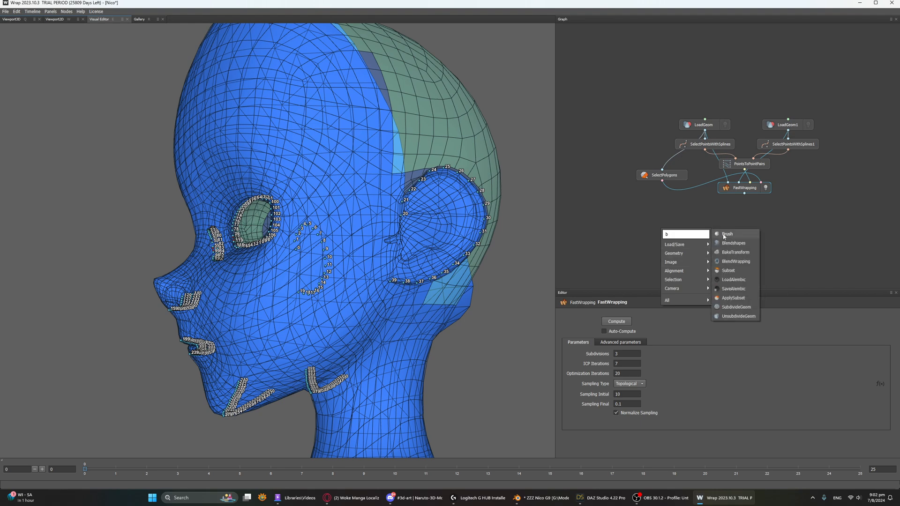
{"action": "left_click", "coordinate": [725, 234]}
{"action": "left_click_drag", "start_coordinate": [680, 233], "coordinate": [721, 218]}
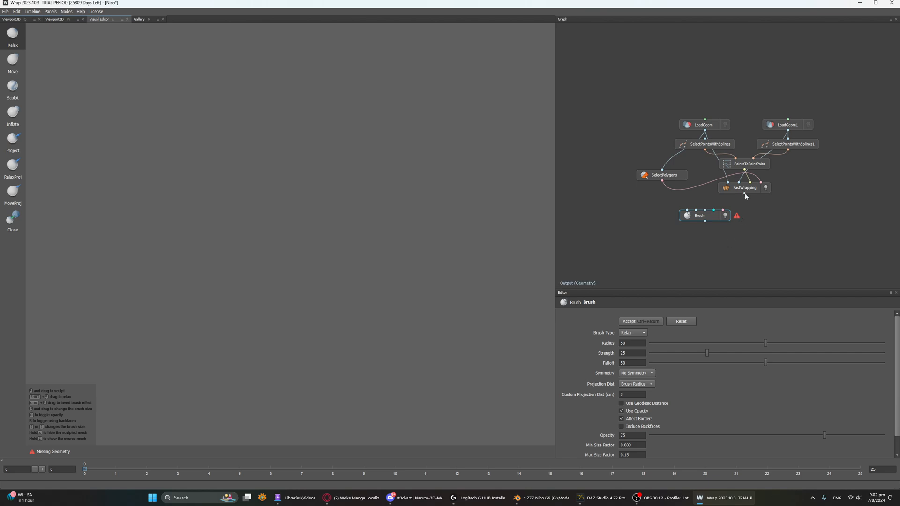
{"action": "left_click_drag", "start_coordinate": [746, 195], "coordinate": [689, 211]}
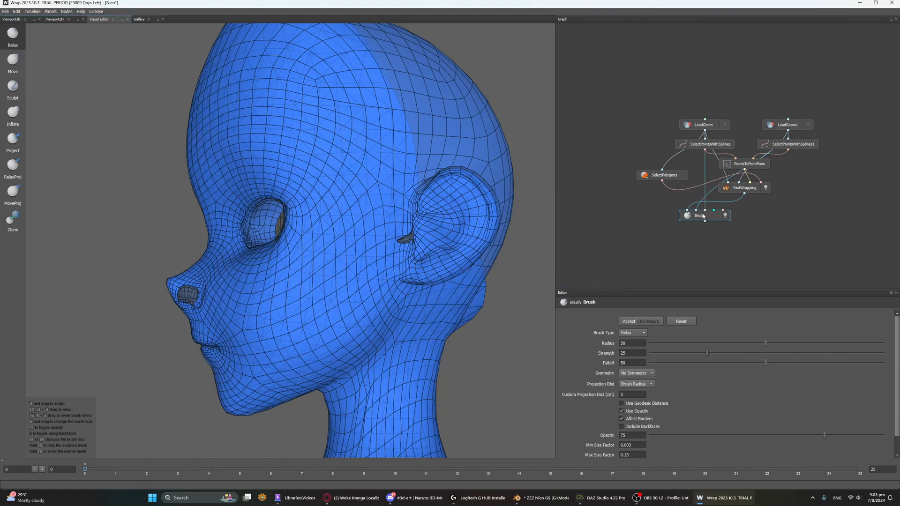
Step: Choose the RelaxProj brush and reduce its radius to 19 over the upper chest
{"action": "right_click_drag", "start_coordinate": [430, 259], "coordinate": [358, 280], "text": "alt"}
{"action": "left_click_drag", "start_coordinate": [358, 280], "coordinate": [432, 275], "text": "alt"}
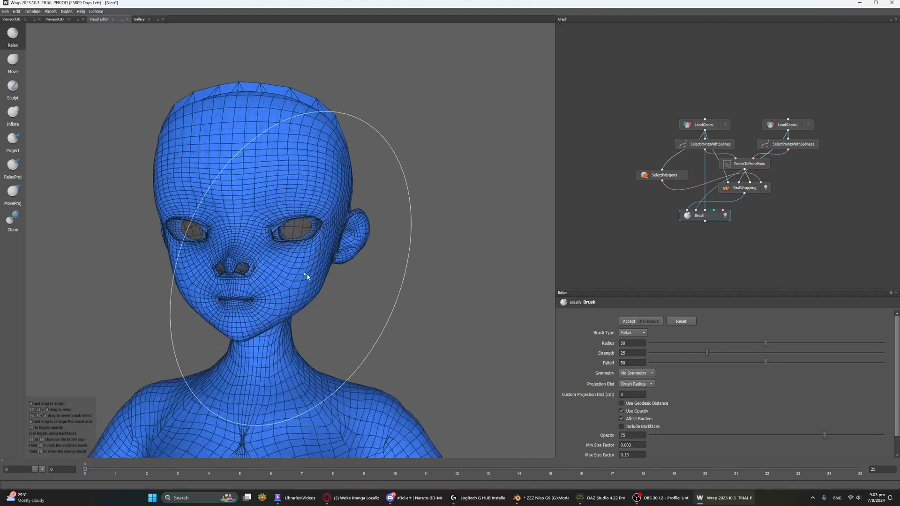
{"action": "middle_click_drag", "start_coordinate": [306, 275], "coordinate": [528, 169], "text": "alt"}
{"action": "middle_click_drag", "start_coordinate": [466, 240], "coordinate": [359, 229], "text": "alt"}
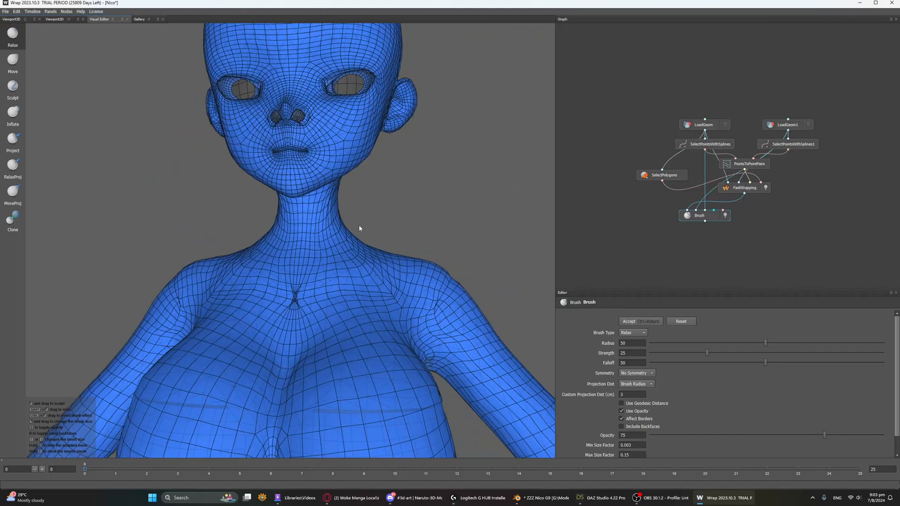
{"action": "left_click", "coordinate": [19, 171]}
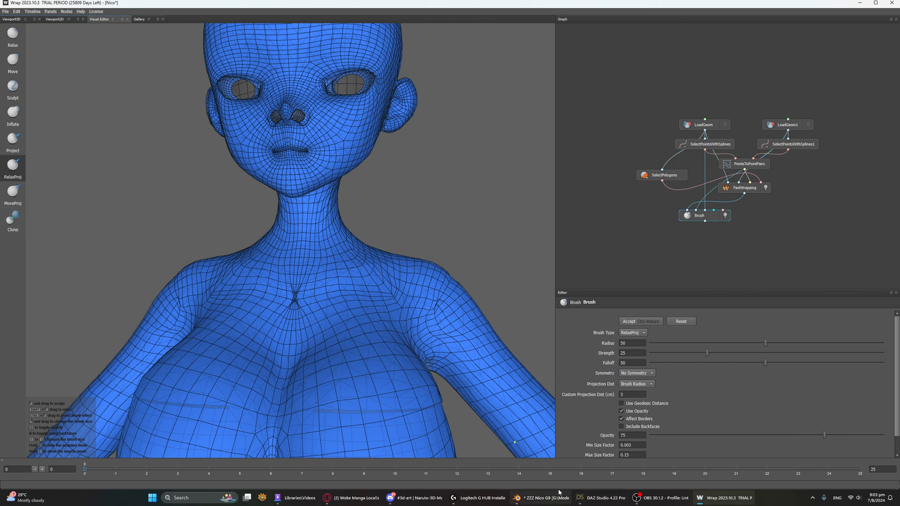
{"action": "right_click_drag", "start_coordinate": [329, 253], "coordinate": [329, 253]}
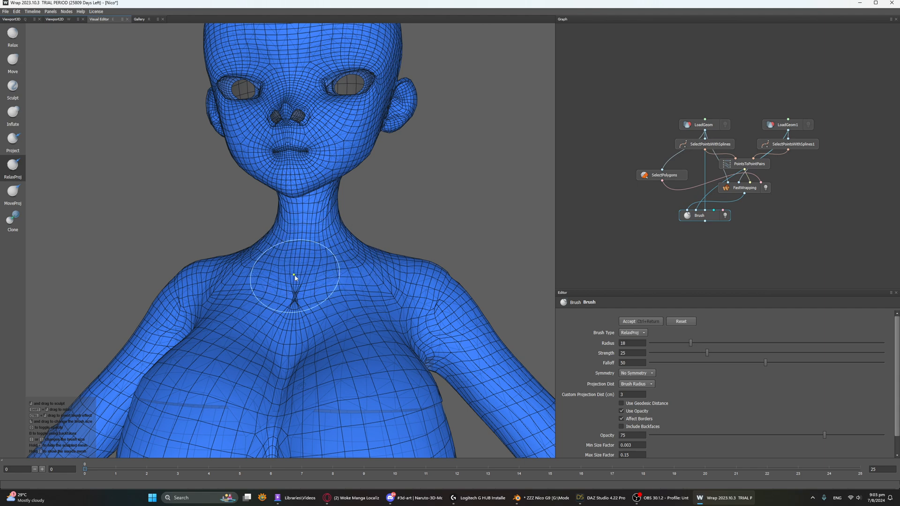
{"action": "right_click_drag", "start_coordinate": [298, 287], "coordinate": [299, 289]}
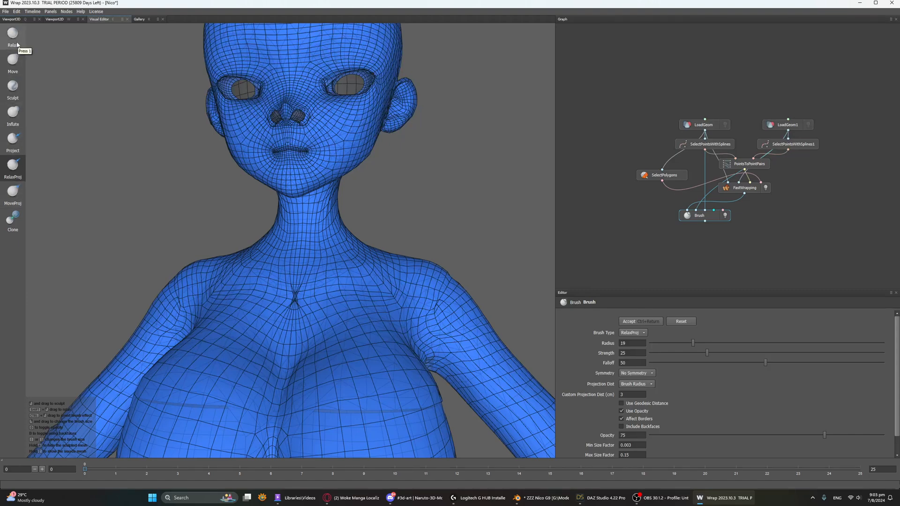
Step: Try the Move brush by pulling the left upper chest outward, and undo the deformation
{"action": "left_click", "coordinate": [14, 71]}
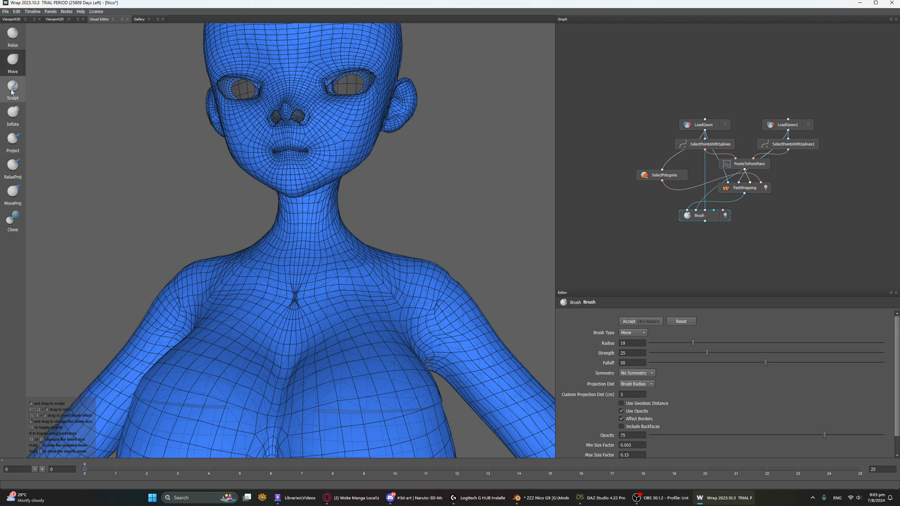
{"action": "left_click_drag", "start_coordinate": [345, 302], "coordinate": [370, 297]}
{"action": "scroll", "coordinate": [370, 296], "scroll_direction": "down", "scroll_amount": 10}
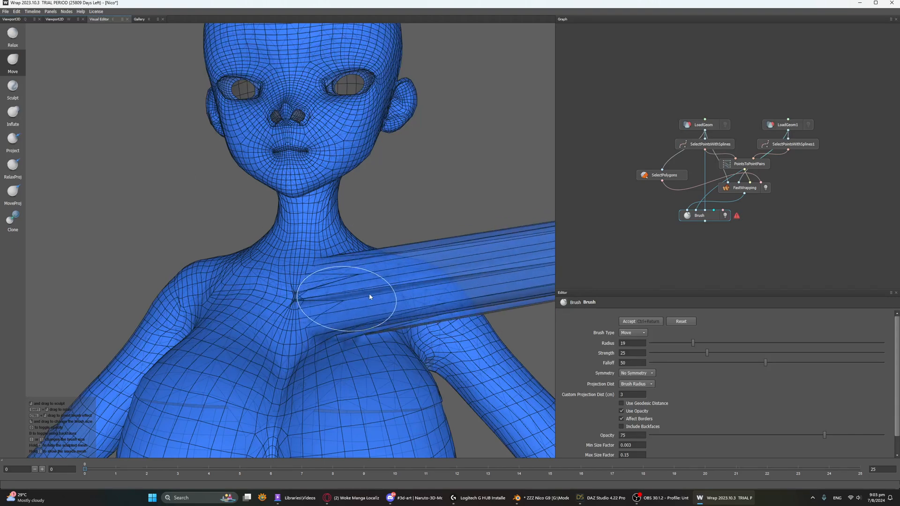
{"action": "key", "text": "ctrl+z"}
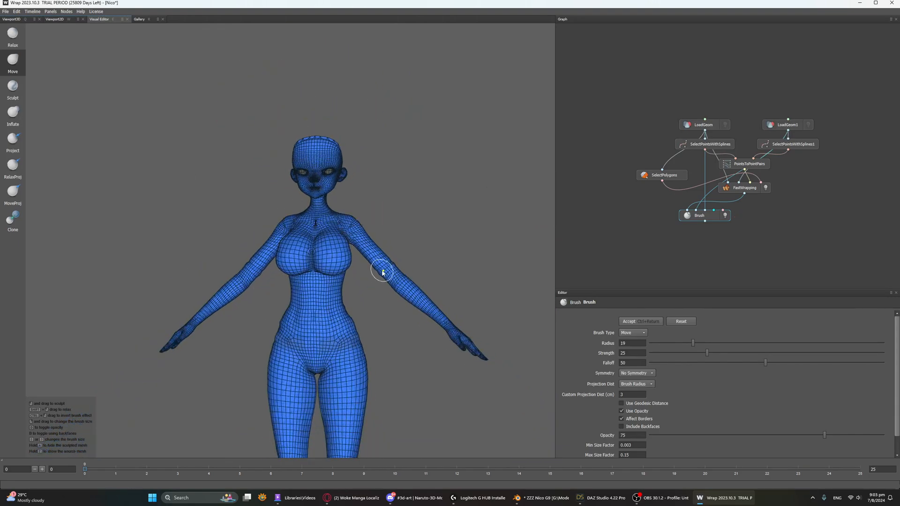
{"action": "key", "text": "ctrl+y"}
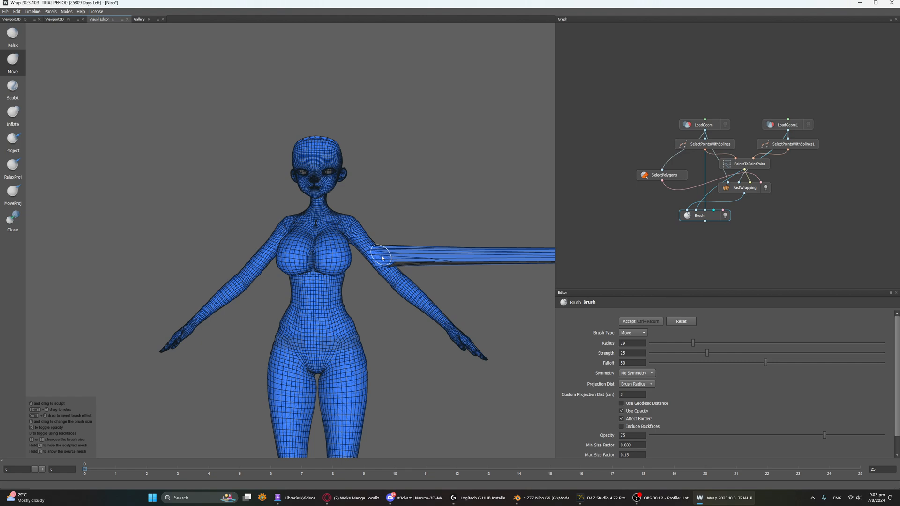
{"action": "left_click_drag", "start_coordinate": [430, 216], "coordinate": [478, 217]}
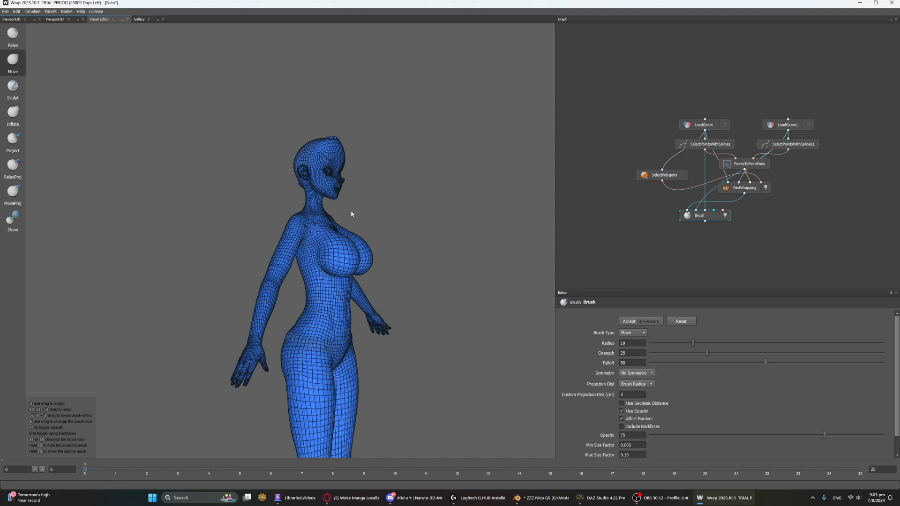
{"action": "left_click_drag", "start_coordinate": [351, 215], "coordinate": [277, 211]}
Step: Try the Inflate brush on the character's right shoulder and undo the stroke
{"action": "scroll", "coordinate": [302, 261], "scroll_direction": "up", "scroll_amount": 6}
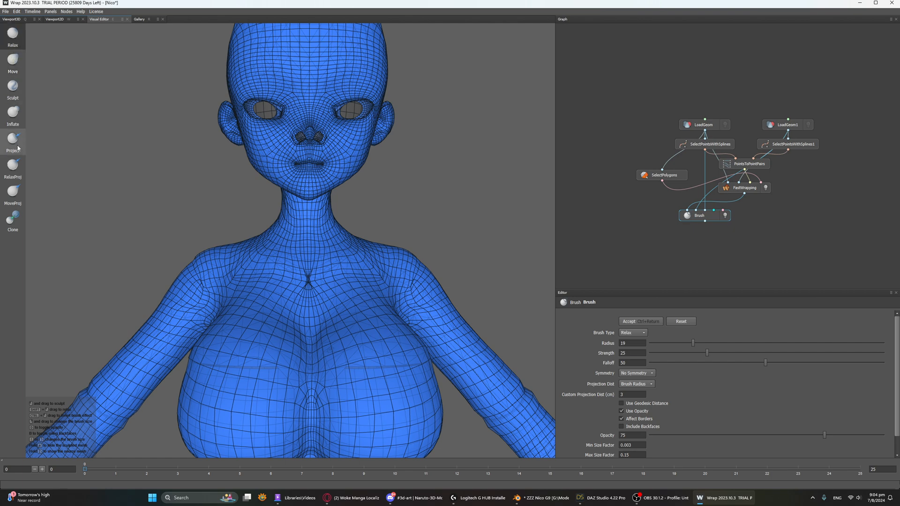
{"action": "left_click", "coordinate": [15, 62]}
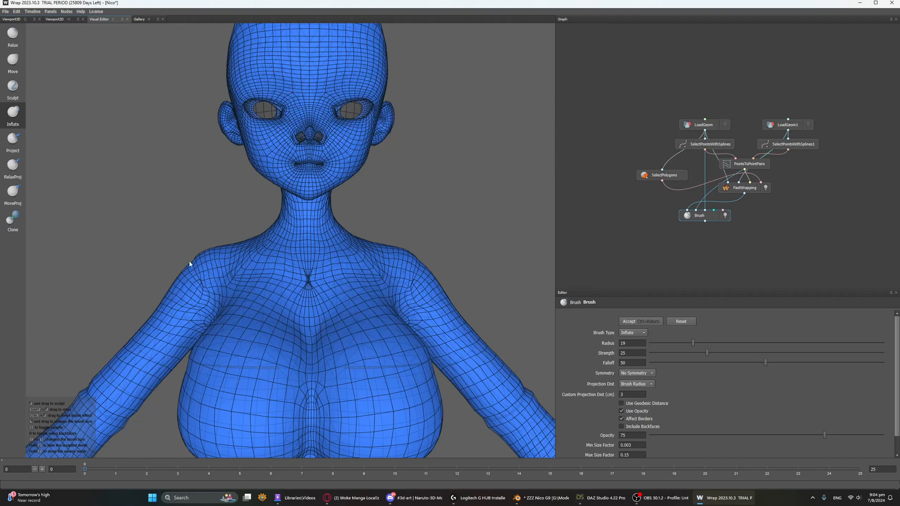
{"action": "left_click_drag", "start_coordinate": [204, 258], "coordinate": [206, 260]}
{"action": "scroll", "coordinate": [206, 260], "scroll_direction": "down", "scroll_amount": 3}
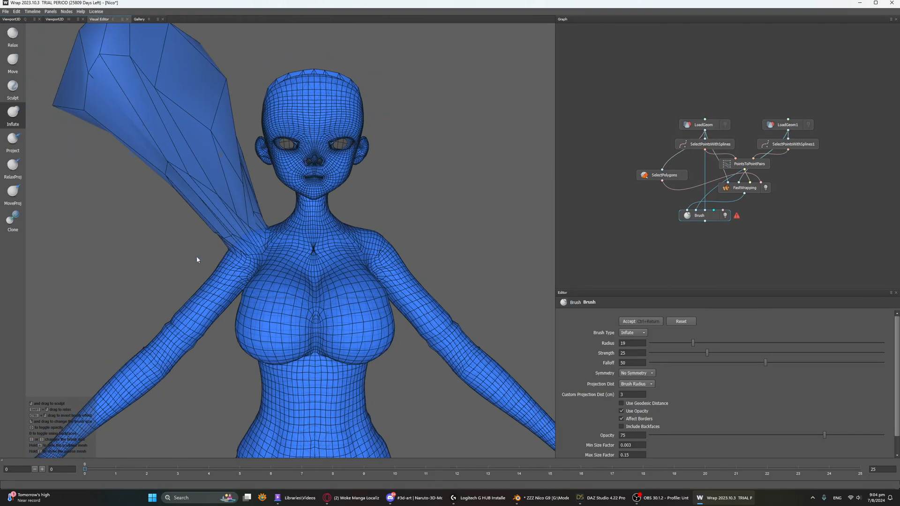
{"action": "key", "text": "ctrl+z"}
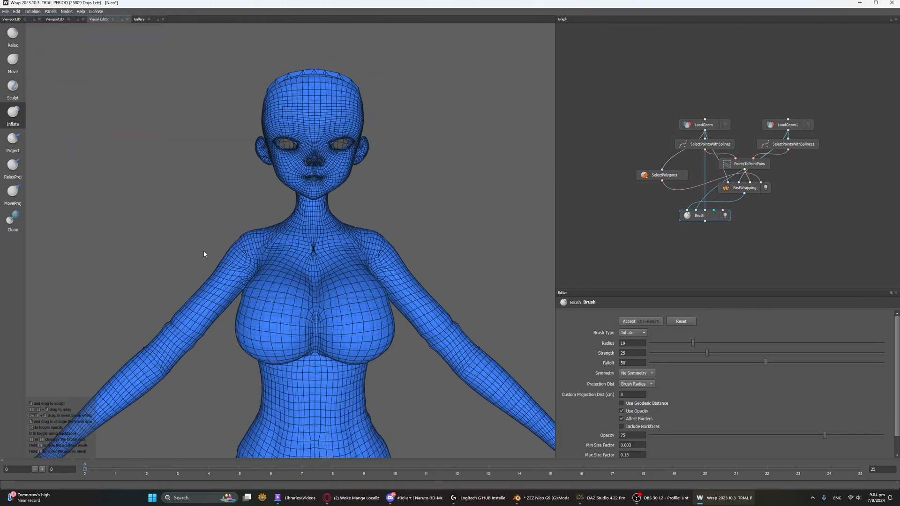
Step: Enlarge the Inflate brush radius to 44 for working on the back of the head
{"action": "mouse_move", "coordinate": [203, 252]}
{"action": "left_mouse_down", "text": "alt"}
{"action": "mouse_move", "coordinate": [264, 139]}
{"action": "mouse_move", "coordinate": [314, 135]}
{"action": "mouse_move", "coordinate": [367, 105]}
{"action": "mouse_move", "coordinate": [289, 122]}
{"action": "left_mouse_up", "text": "alt"}
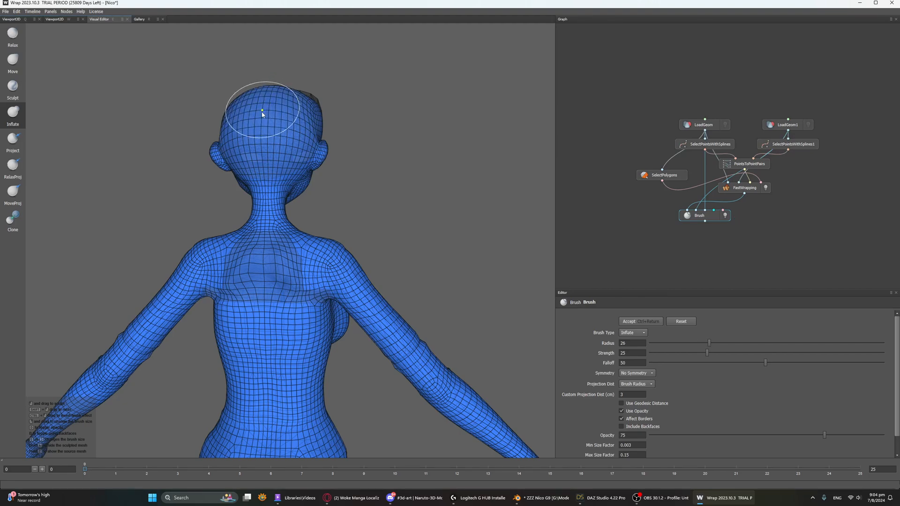
{"action": "scroll", "coordinate": [265, 112], "scroll_direction": "down", "scroll_amount": 3}
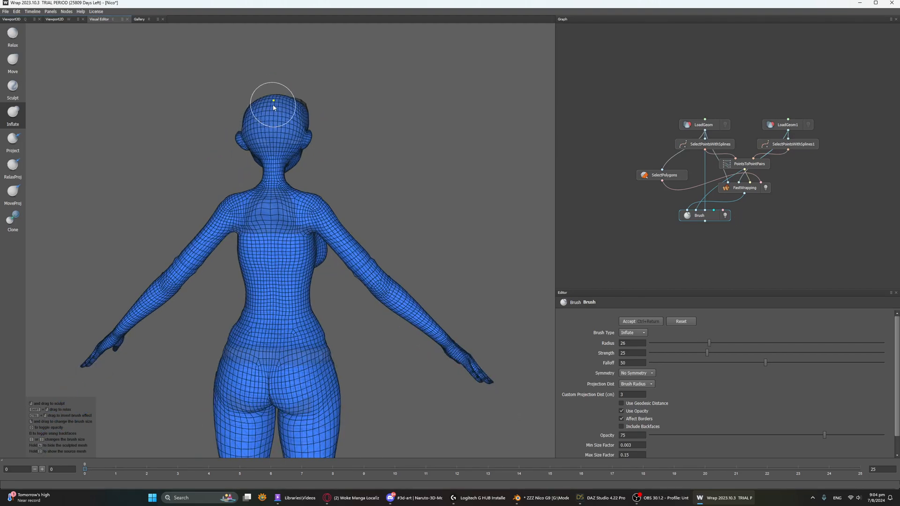
{"action": "key", "text": "bracketright"}
{"action": "key", "text": "bracketright"}
{"action": "key", "text": "bracketright"}
Step: Try inflating the back of the head without symmetry and undo the strokes
{"action": "left_click", "coordinate": [270, 107]}
{"action": "left_click_drag", "start_coordinate": [321, 96], "coordinate": [265, 105], "text": "alt"}
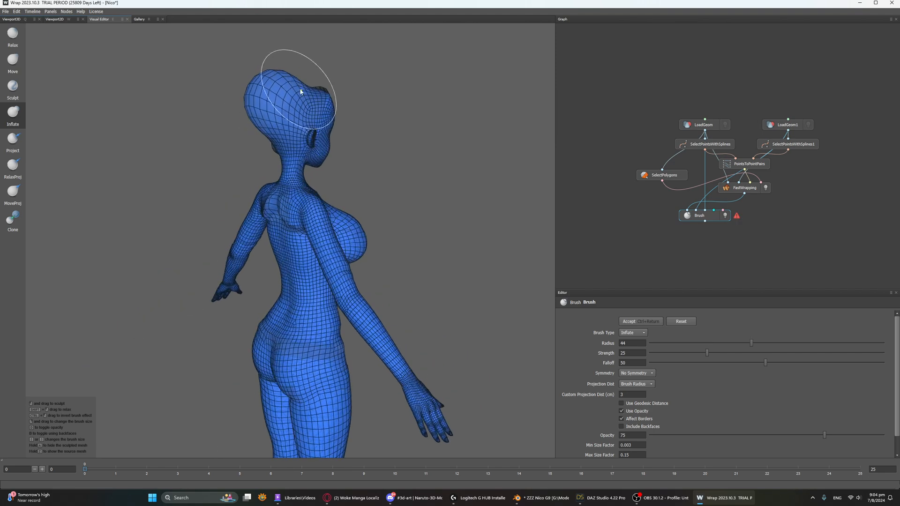
{"action": "left_click_drag", "start_coordinate": [306, 78], "coordinate": [190, 99], "text": "alt"}
{"action": "key", "text": "ctrl+z"}
{"action": "key", "text": "ctrl+z"}
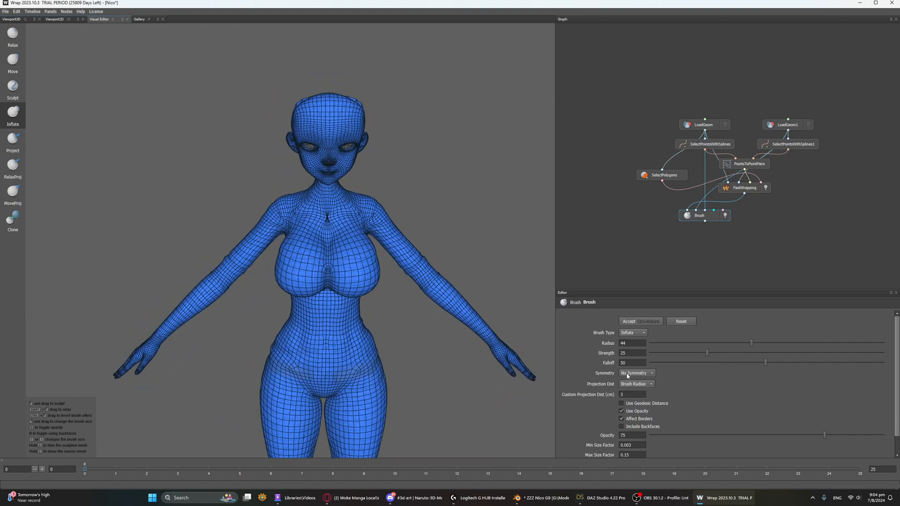
Step: Set the brush symmetry to X and inflate the back and crown of the head
{"action": "left_click", "coordinate": [628, 375]}
{"action": "left_click_drag", "start_coordinate": [310, 100], "coordinate": [305, 183], "text": "alt"}
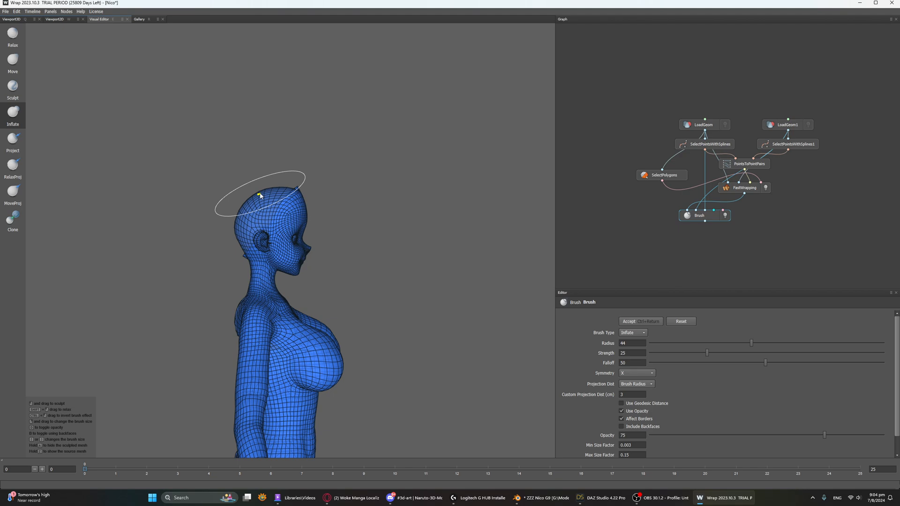
{"action": "mouse_move", "coordinate": [302, 170]}
{"action": "left_mouse_down", "text": "alt"}
{"action": "mouse_move", "coordinate": [337, 179]}
{"action": "mouse_move", "coordinate": [385, 169]}
{"action": "left_mouse_up", "text": "alt"}
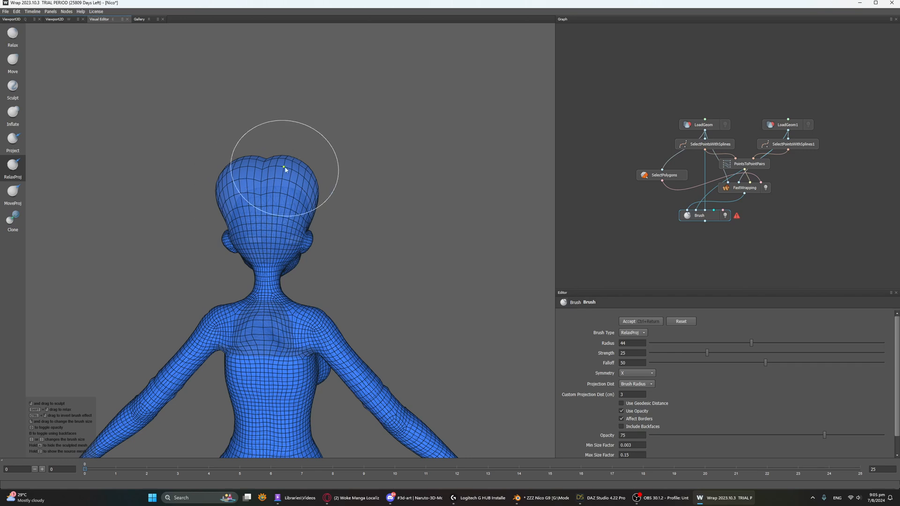
Step: Try smoothing the inflated crown with the RelaxProj brush and undo the last stroke
{"action": "key", "text": "shift"}
{"action": "mouse_move", "coordinate": [290, 169]}
{"action": "left_mouse_down", "text": "shift"}
{"action": "mouse_move", "coordinate": [289, 181]}
{"action": "mouse_move", "coordinate": [297, 178]}
{"action": "mouse_move", "coordinate": [236, 179]}
{"action": "mouse_move", "coordinate": [301, 186]}
{"action": "mouse_move", "coordinate": [257, 185]}
{"action": "left_mouse_up", "text": "shift"}
{"action": "key", "text": "ctrl+z"}
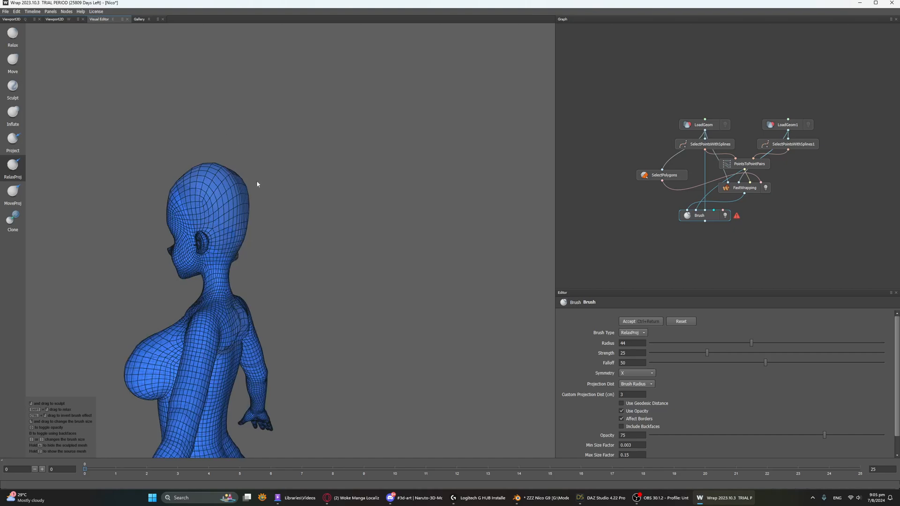
{"action": "left_click_drag", "start_coordinate": [161, 202], "coordinate": [241, 195], "text": "alt"}
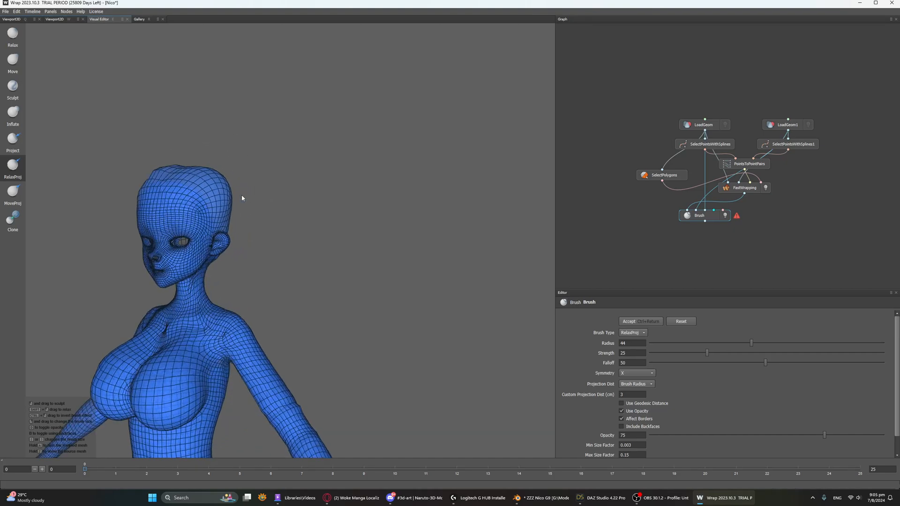
Step: Reduce the RelaxProj brush radius to 18 and smooth the forehead and the side of the head
{"action": "scroll", "coordinate": [236, 235], "scroll_direction": "up", "scroll_amount": 5}
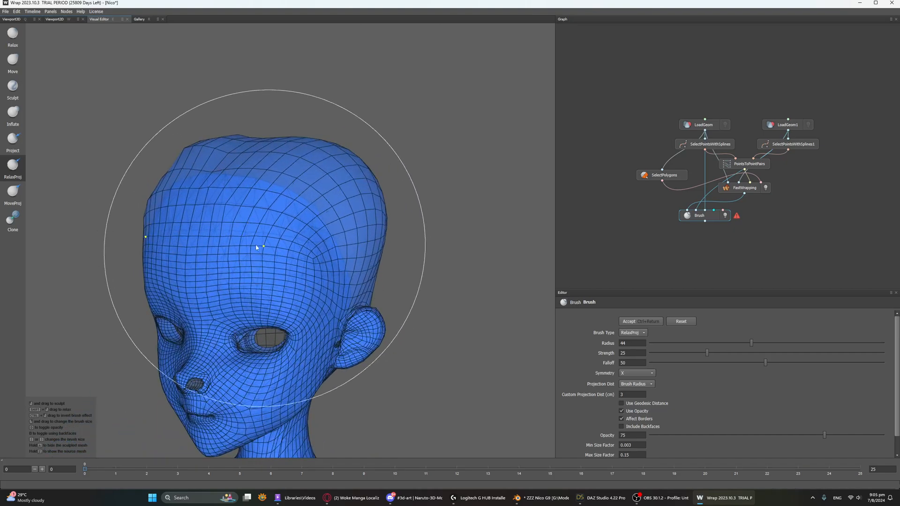
{"action": "key", "text": "bracketleft"}
{"action": "key", "text": "bracketleft"}
{"action": "key", "text": "bracketleft"}
{"action": "key", "text": "bracketleft"}
{"action": "key", "text": "bracketleft"}
{"action": "key", "text": "bracketleft"}
{"action": "key", "text": "bracketleft"}
{"action": "key", "text": "bracketleft"}
{"action": "key", "text": "bracketleft"}
{"action": "key", "text": "bracketleft"}
{"action": "key", "text": "bracketleft"}
{"action": "key", "text": "bracketleft"}
{"action": "key", "text": "bracketleft"}
{"action": "key", "text": "bracketleft"}
{"action": "key", "text": "bracketleft"}
{"action": "key", "text": "bracketleft"}
{"action": "key", "text": "bracketleft"}
{"action": "key", "text": "bracketleft"}
{"action": "key", "text": "bracketleft"}
{"action": "key", "text": "bracketleft"}
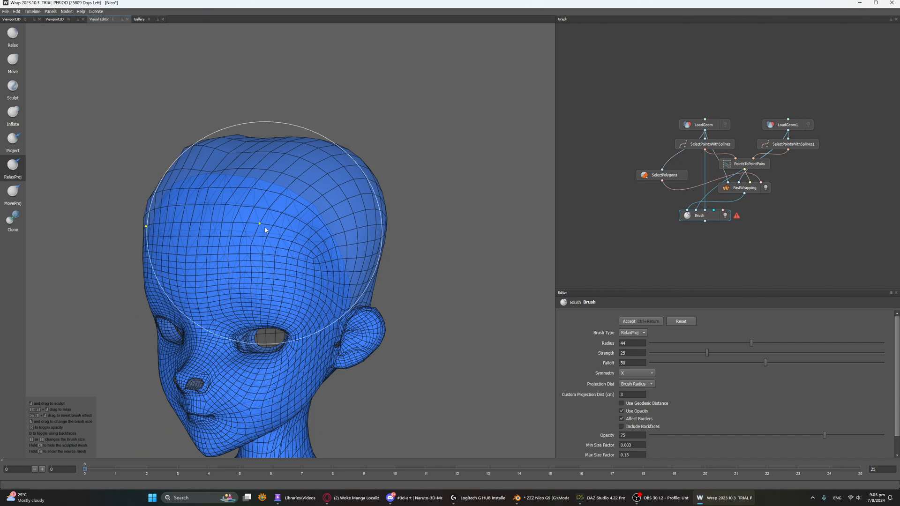
{"action": "mouse_move", "coordinate": [272, 228]}
{"action": "left_mouse_down", "text": "alt"}
{"action": "mouse_move", "coordinate": [227, 216]}
{"action": "mouse_move", "coordinate": [297, 265]}
{"action": "left_mouse_up", "text": "alt"}
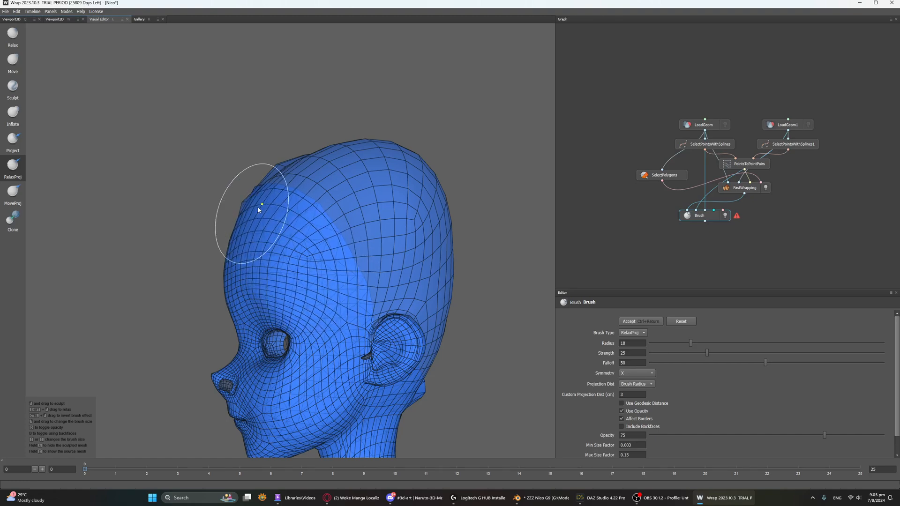
{"action": "left_click_drag", "start_coordinate": [261, 217], "coordinate": [325, 240], "text": "alt"}
{"action": "mouse_move", "coordinate": [188, 216]}
{"action": "left_mouse_down"}
{"action": "mouse_move", "coordinate": [238, 193]}
{"action": "mouse_move", "coordinate": [275, 188]}
{"action": "mouse_move", "coordinate": [321, 205]}
{"action": "mouse_move", "coordinate": [283, 158]}
{"action": "mouse_move", "coordinate": [238, 149]}
{"action": "mouse_move", "coordinate": [333, 194]}
{"action": "mouse_move", "coordinate": [302, 211]}
{"action": "left_mouse_up"}
{"action": "scroll", "coordinate": [355, 201], "scroll_direction": "down", "scroll_amount": 5}
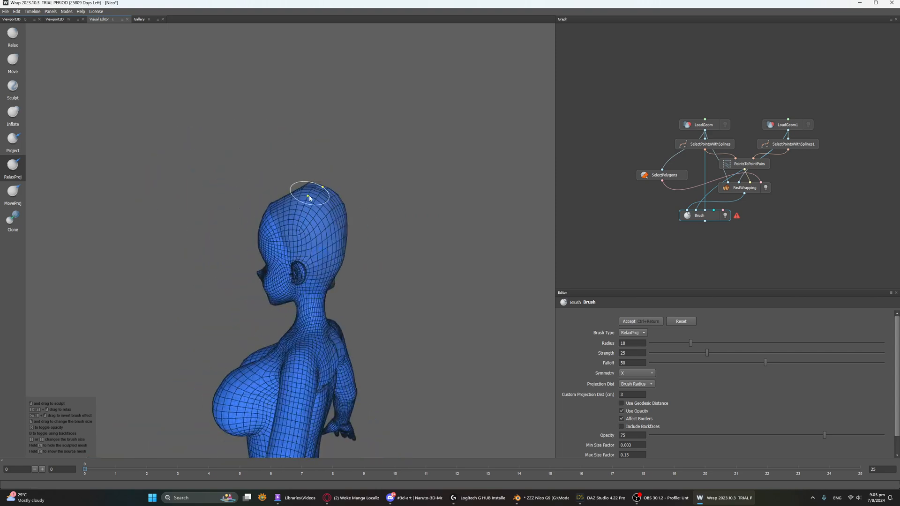
Step: Relax the uneven crown of the head, working around it from the side, back and front
{"action": "key", "text": "shift"}
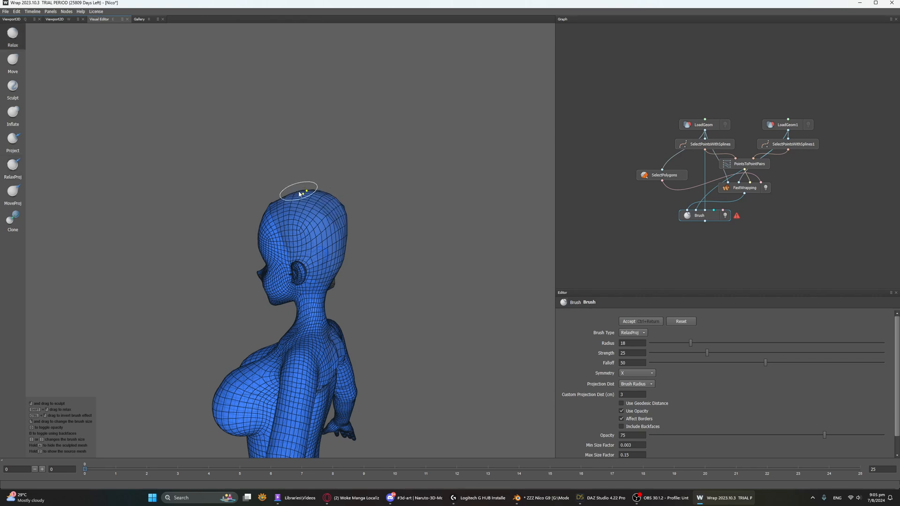
{"action": "mouse_move", "coordinate": [347, 214]}
{"action": "left_mouse_down", "text": "alt"}
{"action": "mouse_move", "coordinate": [290, 193]}
{"action": "mouse_move", "coordinate": [319, 200]}
{"action": "mouse_move", "coordinate": [277, 205]}
{"action": "mouse_move", "coordinate": [276, 228]}
{"action": "left_mouse_up", "text": "alt"}
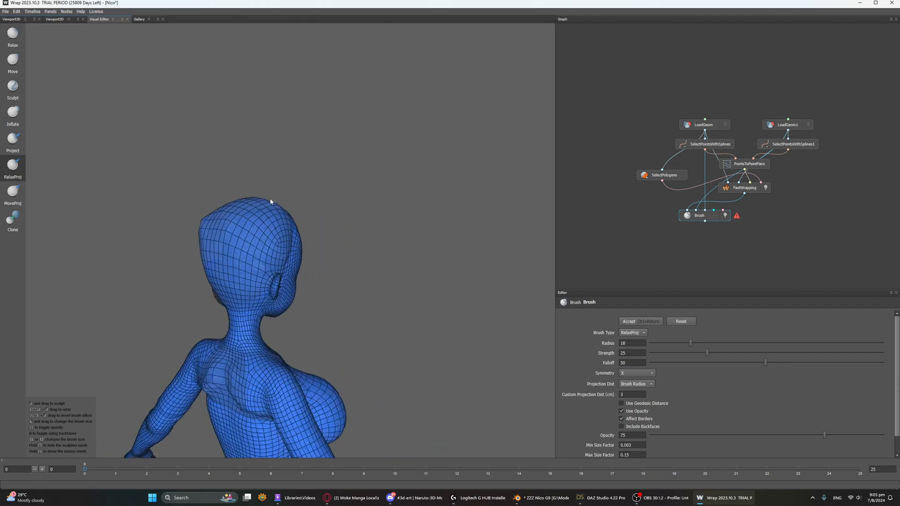
{"action": "left_click_drag", "start_coordinate": [339, 223], "coordinate": [183, 230], "text": "alt"}
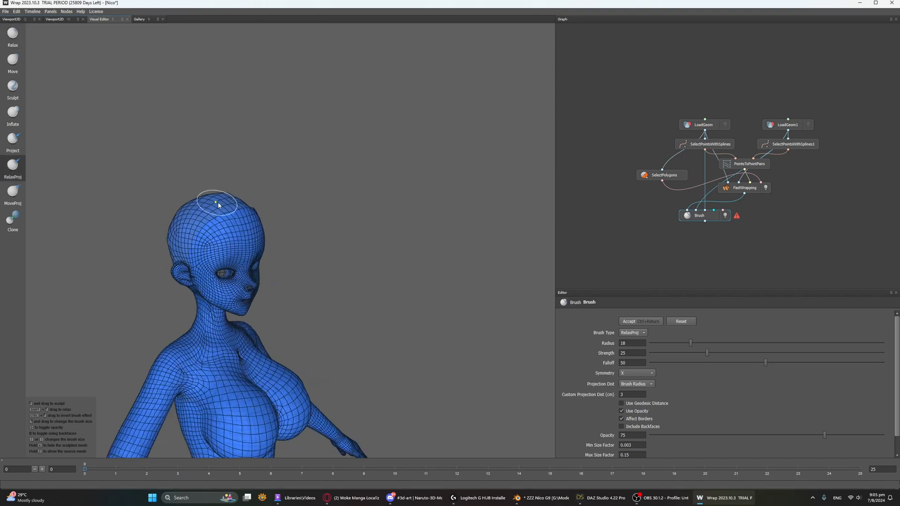
{"action": "left_click_drag", "start_coordinate": [281, 202], "coordinate": [218, 190], "text": "alt"}
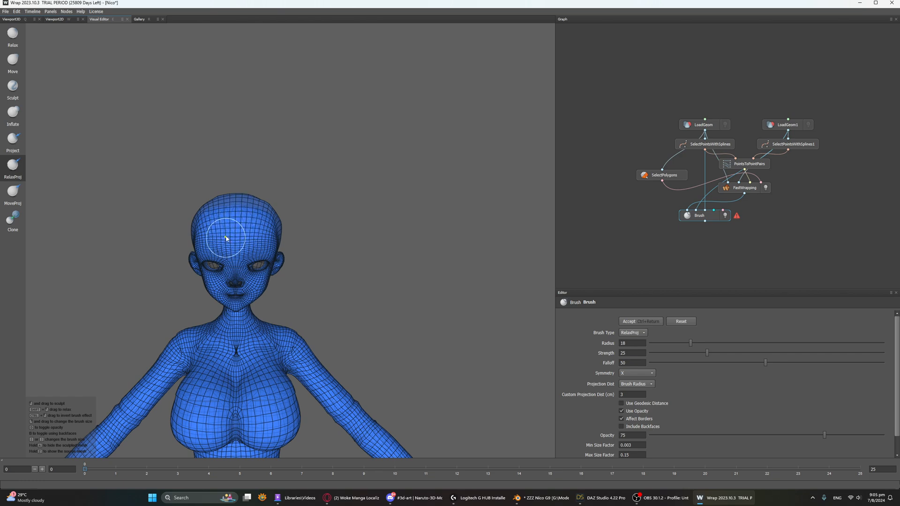
Step: Reduce the RelaxProj brush radius to 9 and smooth the brow area between the eyes
{"action": "scroll", "coordinate": [226, 238], "scroll_direction": "up", "scroll_amount": 6}
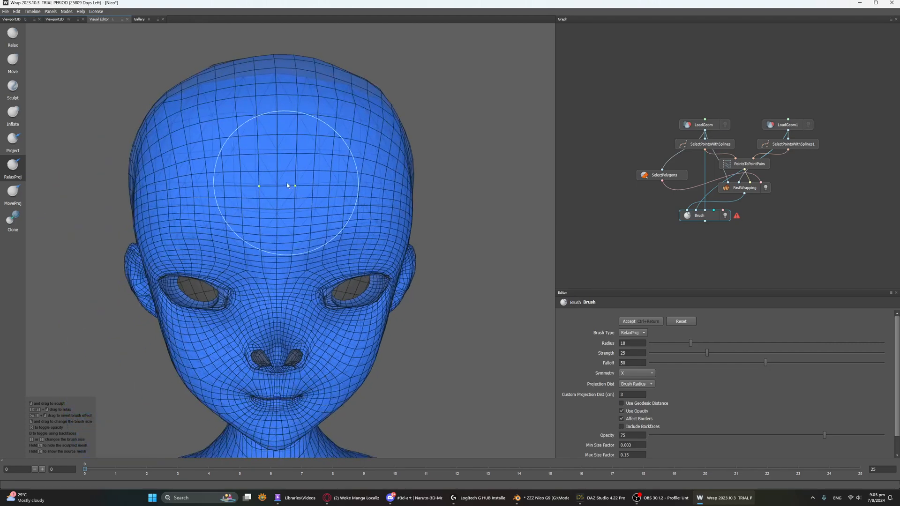
{"action": "mouse_move", "coordinate": [286, 182]}
{"action": "left_mouse_down"}
{"action": "mouse_move", "coordinate": [283, 229]}
{"action": "mouse_move", "coordinate": [289, 185]}
{"action": "mouse_move", "coordinate": [263, 195]}
{"action": "left_mouse_up"}
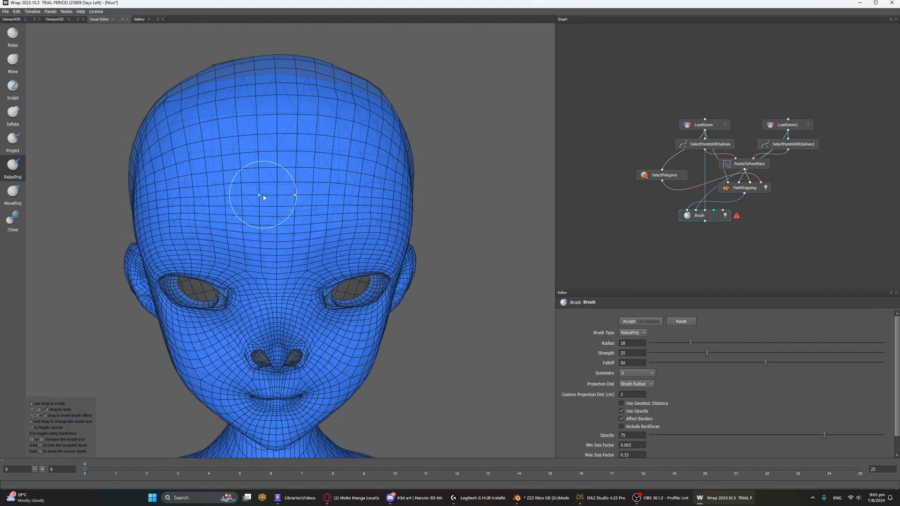
{"action": "left_click_drag", "start_coordinate": [271, 252], "coordinate": [264, 275], "text": "alt"}
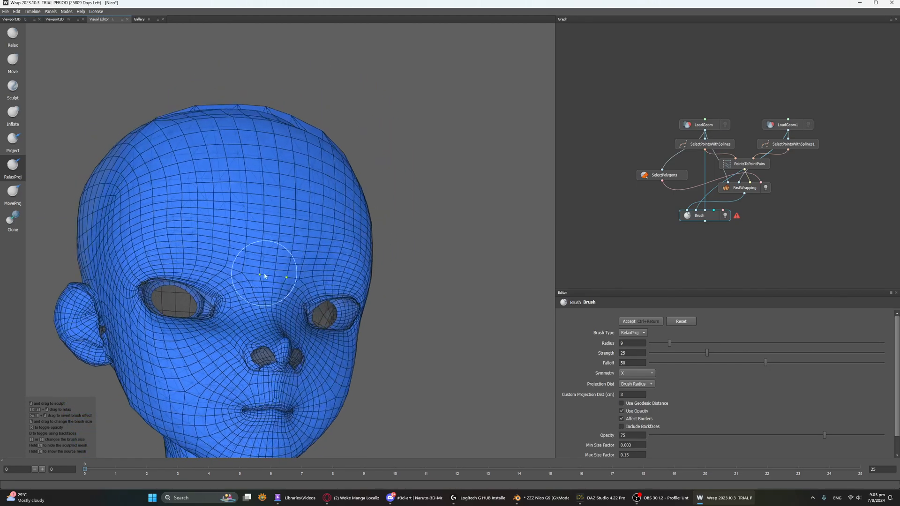
{"action": "middle_click_drag", "start_coordinate": [264, 275], "coordinate": [373, 240], "text": "alt"}
{"action": "scroll", "coordinate": [373, 239], "scroll_direction": "up", "scroll_amount": 3}
{"action": "mouse_move", "coordinate": [339, 229]}
{"action": "left_mouse_down"}
{"action": "mouse_move", "coordinate": [348, 269]}
{"action": "mouse_move", "coordinate": [338, 290]}
{"action": "left_mouse_up"}
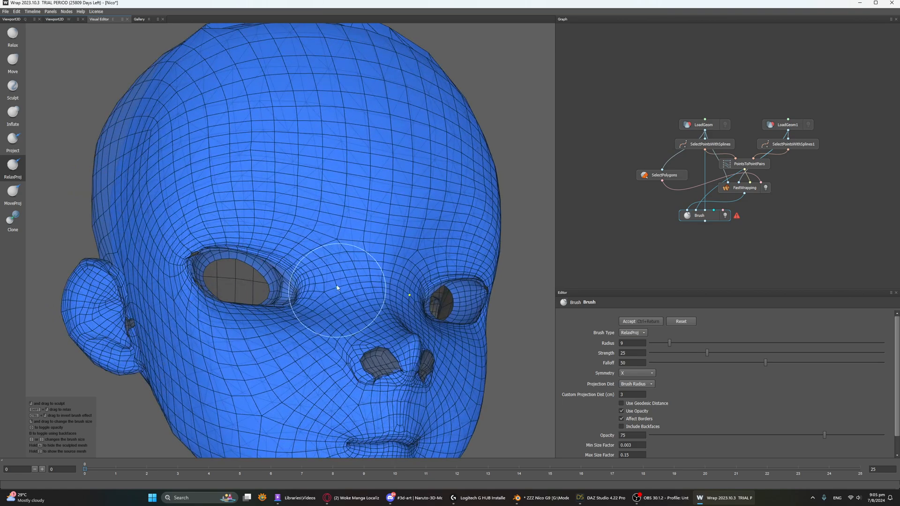
Step: Smooth the nose bridge, nostrils and nose tip onto the character surface with the RelaxProj brush
{"action": "middle_click_drag", "start_coordinate": [342, 237], "coordinate": [391, 185], "text": "alt"}
{"action": "mouse_move", "coordinate": [400, 256]}
{"action": "left_mouse_down", "text": "alt"}
{"action": "mouse_move", "coordinate": [391, 269]}
{"action": "mouse_move", "coordinate": [412, 298]}
{"action": "mouse_move", "coordinate": [362, 255]}
{"action": "mouse_move", "coordinate": [392, 291]}
{"action": "mouse_move", "coordinate": [381, 291]}
{"action": "mouse_move", "coordinate": [422, 321]}
{"action": "left_mouse_up", "text": "alt"}
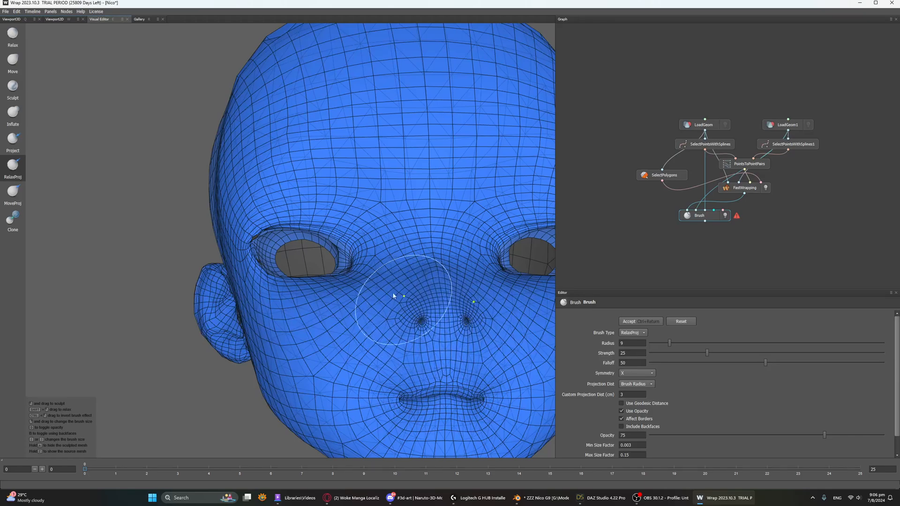
{"action": "left_click_drag", "start_coordinate": [394, 295], "coordinate": [473, 313], "text": "alt"}
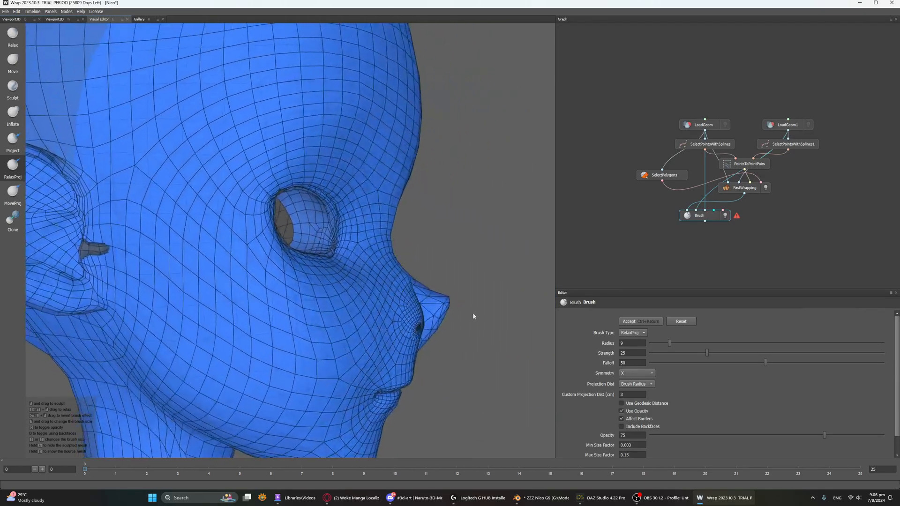
{"action": "mouse_move", "coordinate": [412, 322]}
{"action": "left_mouse_down", "text": "shift"}
{"action": "mouse_move", "coordinate": [420, 334]}
{"action": "mouse_move", "coordinate": [418, 325]}
{"action": "mouse_move", "coordinate": [433, 321]}
{"action": "left_mouse_up", "text": "shift"}
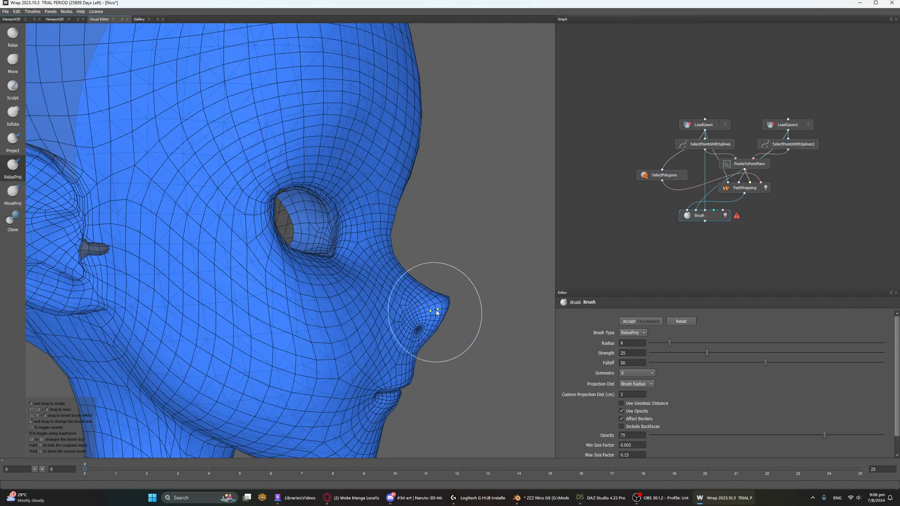
{"action": "left_click_drag", "start_coordinate": [437, 324], "coordinate": [385, 296], "text": "alt"}
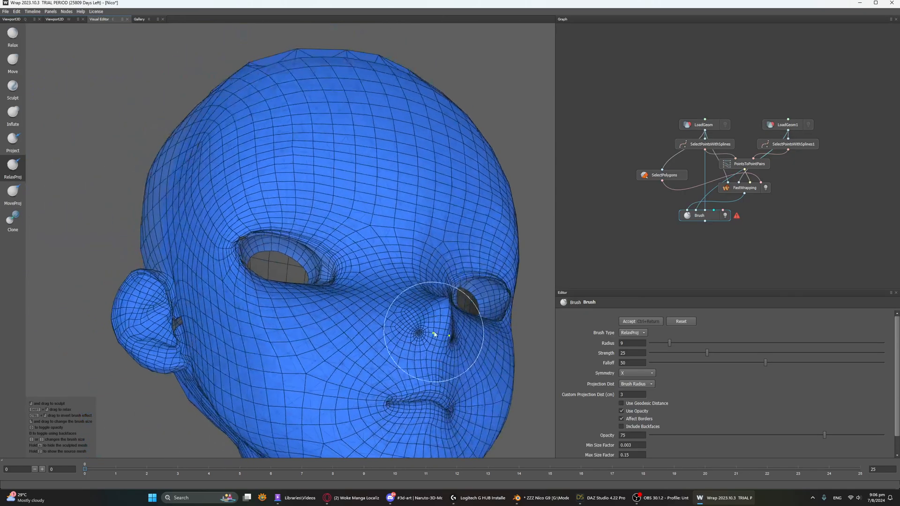
{"action": "right_click_drag", "start_coordinate": [434, 331], "coordinate": [414, 297], "text": "alt"}
{"action": "middle_click_drag", "start_coordinate": [415, 296], "coordinate": [392, 222], "text": "alt"}
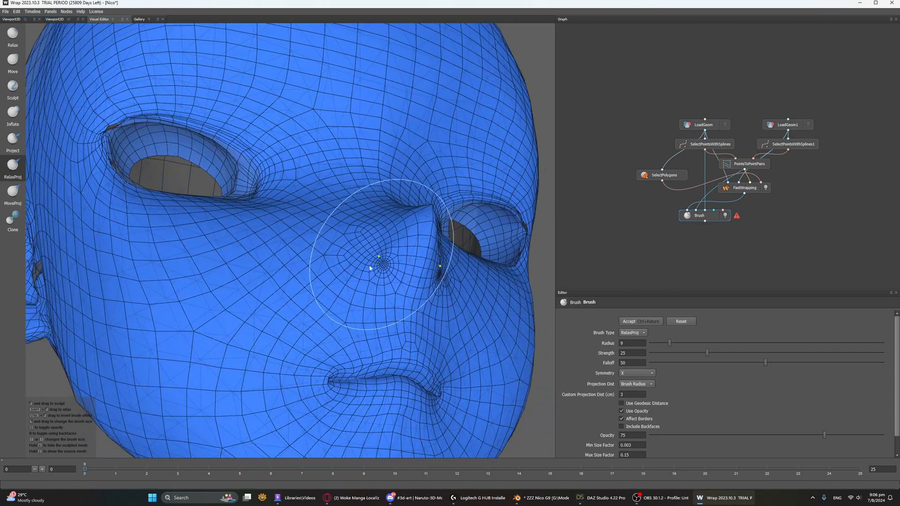
{"action": "mouse_move", "coordinate": [379, 257]}
{"action": "left_mouse_down", "text": "alt"}
{"action": "mouse_move", "coordinate": [430, 275]}
{"action": "mouse_move", "coordinate": [382, 267]}
{"action": "left_mouse_up", "text": "alt"}
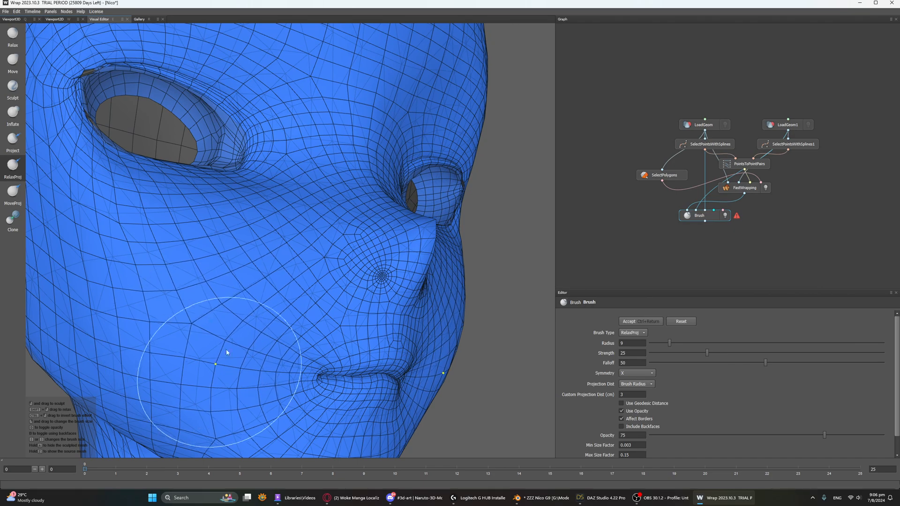
Step: Smooth the cheek, jawline and underside of the chin with the RelaxProj brush
{"action": "left_click_drag", "start_coordinate": [355, 286], "coordinate": [338, 276]}
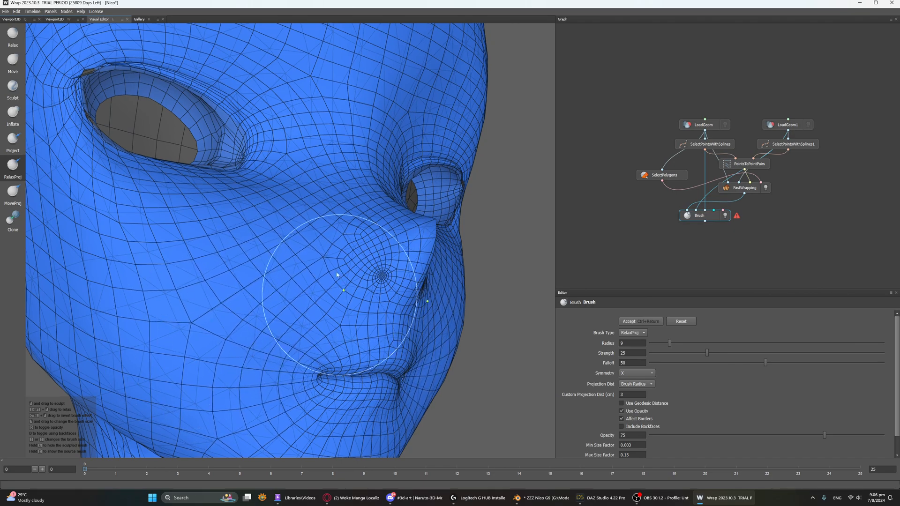
{"action": "middle_click_drag", "start_coordinate": [337, 276], "coordinate": [325, 111], "text": "alt"}
{"action": "mouse_move", "coordinate": [328, 314]}
{"action": "left_mouse_down"}
{"action": "mouse_move", "coordinate": [310, 309]}
{"action": "mouse_move", "coordinate": [356, 302]}
{"action": "mouse_move", "coordinate": [217, 296]}
{"action": "mouse_move", "coordinate": [313, 278]}
{"action": "mouse_move", "coordinate": [280, 220]}
{"action": "left_mouse_up"}
{"action": "scroll", "coordinate": [314, 277], "scroll_direction": "down", "scroll_amount": 3}
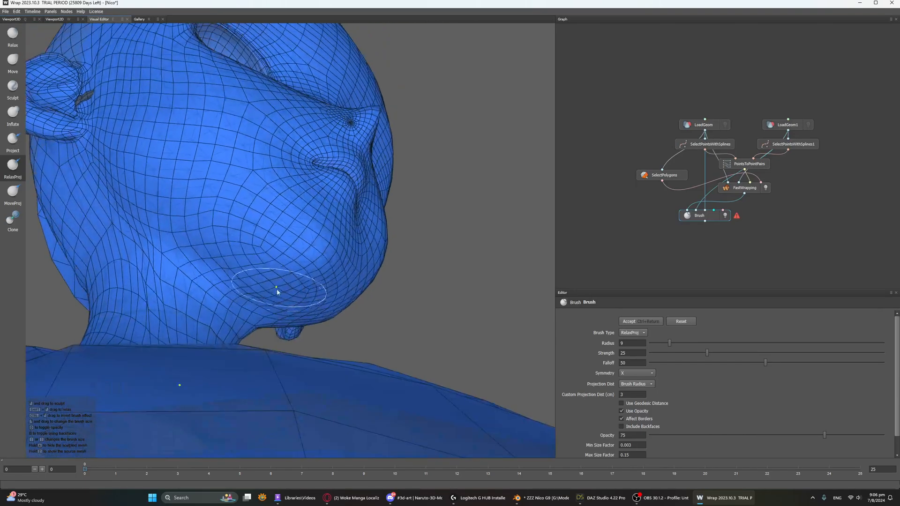
{"action": "mouse_move", "coordinate": [269, 288]}
{"action": "left_mouse_down"}
{"action": "mouse_move", "coordinate": [160, 258]}
{"action": "mouse_move", "coordinate": [205, 304]}
{"action": "mouse_move", "coordinate": [161, 275]}
{"action": "left_mouse_up"}
Step: Continue the RelaxProj smoothing from the jaw around the neck to the nape
{"action": "left_click_drag", "start_coordinate": [339, 193], "coordinate": [468, 160], "text": "alt"}
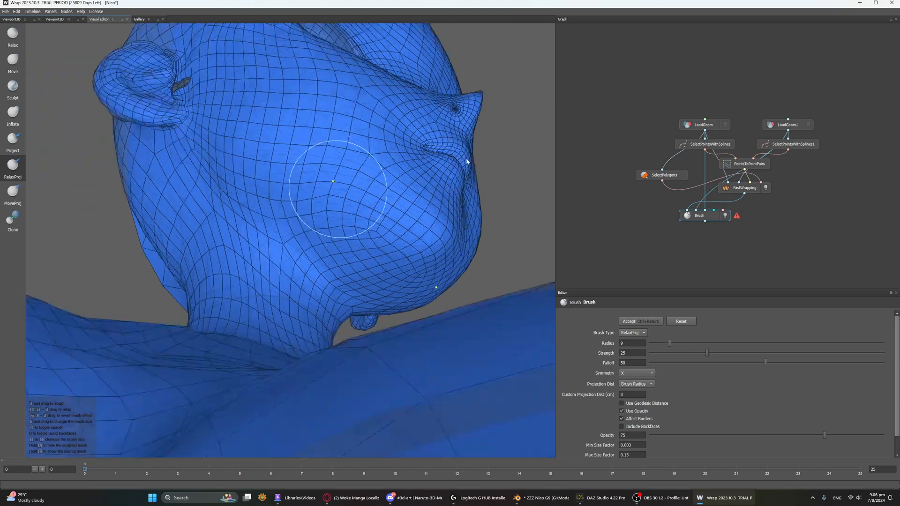
{"action": "left_click_drag", "start_coordinate": [302, 198], "coordinate": [356, 253], "text": "alt"}
{"action": "mouse_move", "coordinate": [319, 211]}
{"action": "left_mouse_down"}
{"action": "mouse_move", "coordinate": [298, 227]}
{"action": "mouse_move", "coordinate": [204, 196]}
{"action": "left_mouse_up"}
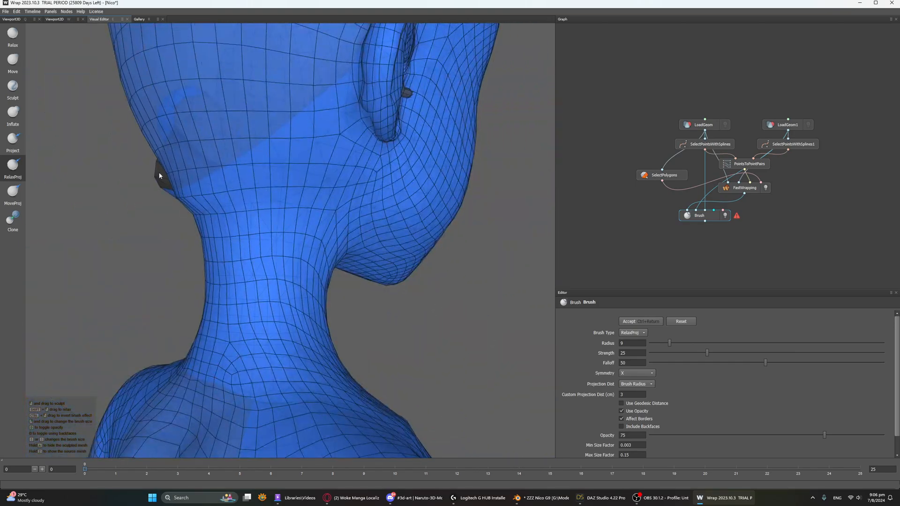
{"action": "scroll", "coordinate": [231, 181], "scroll_direction": "down", "scroll_amount": 4}
{"action": "left_click_drag", "start_coordinate": [253, 183], "coordinate": [323, 201], "text": "alt"}
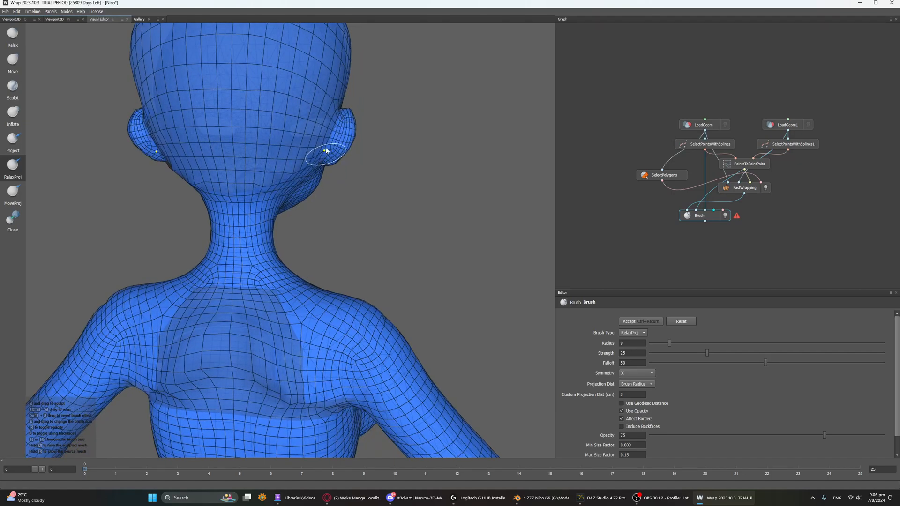
Step: Reduce the RelaxProj brush radius to 4 and smooth the ear canal, inner ear and back of the ear
{"action": "left_click_drag", "start_coordinate": [311, 117], "coordinate": [178, 108], "text": "alt"}
{"action": "left_click_drag", "start_coordinate": [369, 96], "coordinate": [230, 160], "text": "alt"}
{"action": "middle_click_drag", "start_coordinate": [455, 154], "coordinate": [269, 229], "text": "alt"}
{"action": "mouse_move", "coordinate": [305, 231]}
{"action": "left_mouse_down", "text": "alt"}
{"action": "mouse_move", "coordinate": [350, 229]}
{"action": "mouse_move", "coordinate": [306, 218]}
{"action": "mouse_move", "coordinate": [302, 226]}
{"action": "mouse_move", "coordinate": [309, 220]}
{"action": "left_mouse_up", "text": "alt"}
{"action": "scroll", "coordinate": [300, 222], "scroll_direction": "up", "scroll_amount": 3}
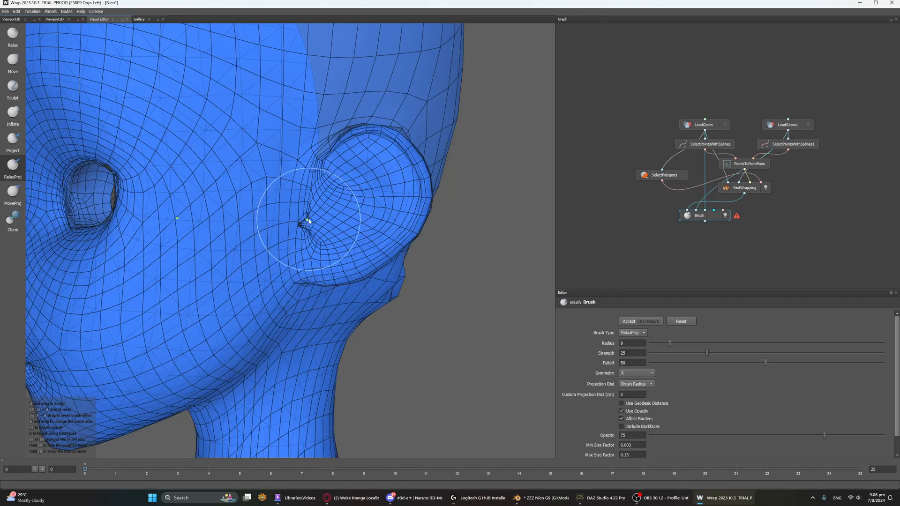
{"action": "right_click_drag", "start_coordinate": [308, 219], "coordinate": [305, 221]}
{"action": "left_click_drag", "start_coordinate": [307, 225], "coordinate": [315, 227]}
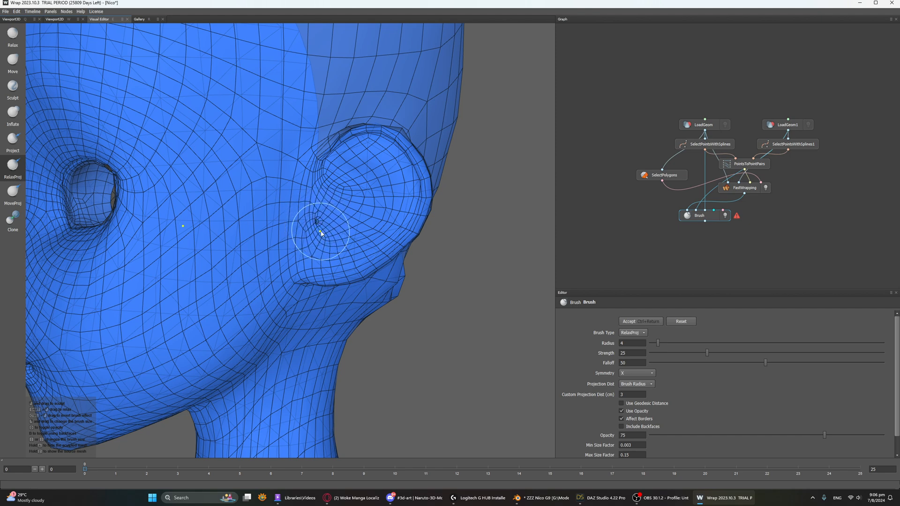
{"action": "key", "text": "shift"}
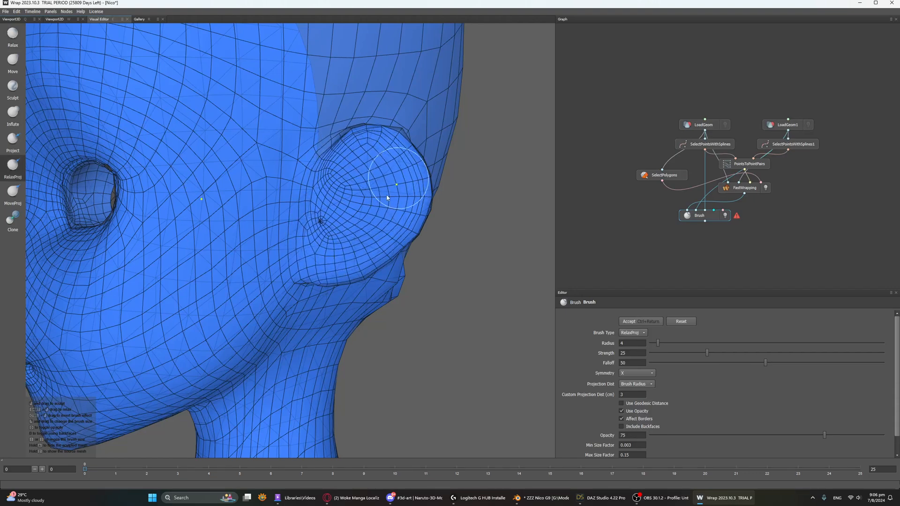
{"action": "left_click_drag", "start_coordinate": [402, 206], "coordinate": [254, 206], "text": "alt"}
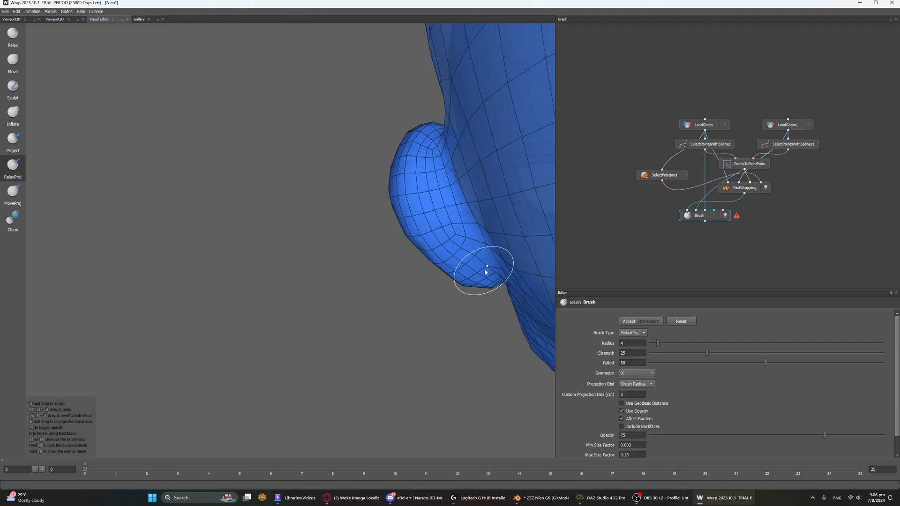
{"action": "mouse_move", "coordinate": [485, 269]}
{"action": "left_mouse_down", "text": "alt"}
{"action": "mouse_move", "coordinate": [432, 148]}
{"action": "mouse_move", "coordinate": [398, 147]}
{"action": "mouse_move", "coordinate": [412, 86]}
{"action": "mouse_move", "coordinate": [392, 209]}
{"action": "mouse_move", "coordinate": [432, 145]}
{"action": "mouse_move", "coordinate": [375, 254]}
{"action": "mouse_move", "coordinate": [382, 250]}
{"action": "left_mouse_up", "text": "alt"}
Step: Enlarge the RelaxProj brush radius to 19 and smooth the pinched mesh at the centre of the upper chest
{"action": "right_click_drag", "start_coordinate": [324, 196], "coordinate": [305, 312], "text": "alt"}
{"action": "mouse_move", "coordinate": [305, 311]}
{"action": "left_mouse_down", "text": "alt"}
{"action": "mouse_move", "coordinate": [329, 291]}
{"action": "mouse_move", "coordinate": [296, 316]}
{"action": "left_mouse_up", "text": "alt"}
{"action": "left_click_drag", "start_coordinate": [334, 285], "coordinate": [356, 274], "text": "alt"}
{"action": "middle_click_drag", "start_coordinate": [356, 274], "coordinate": [436, 101], "text": "alt"}
{"action": "left_click_drag", "start_coordinate": [319, 258], "coordinate": [398, 276], "text": "alt"}
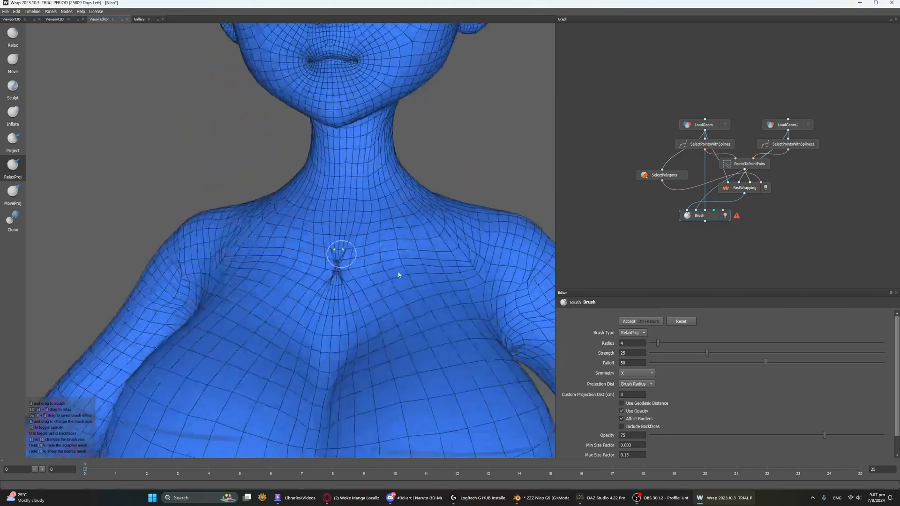
{"action": "right_click_drag", "start_coordinate": [332, 267], "coordinate": [378, 268]}
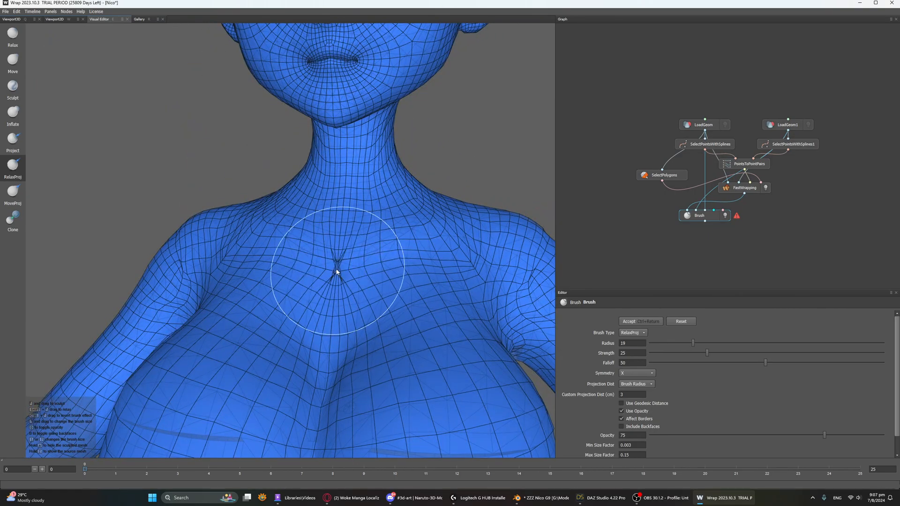
{"action": "mouse_move", "coordinate": [337, 271]}
{"action": "left_mouse_down"}
{"action": "mouse_move", "coordinate": [332, 277]}
{"action": "mouse_move", "coordinate": [347, 269]}
{"action": "mouse_move", "coordinate": [368, 285]}
{"action": "mouse_move", "coordinate": [402, 265]}
{"action": "mouse_move", "coordinate": [502, 274]}
{"action": "mouse_move", "coordinate": [318, 280]}
{"action": "left_mouse_up"}
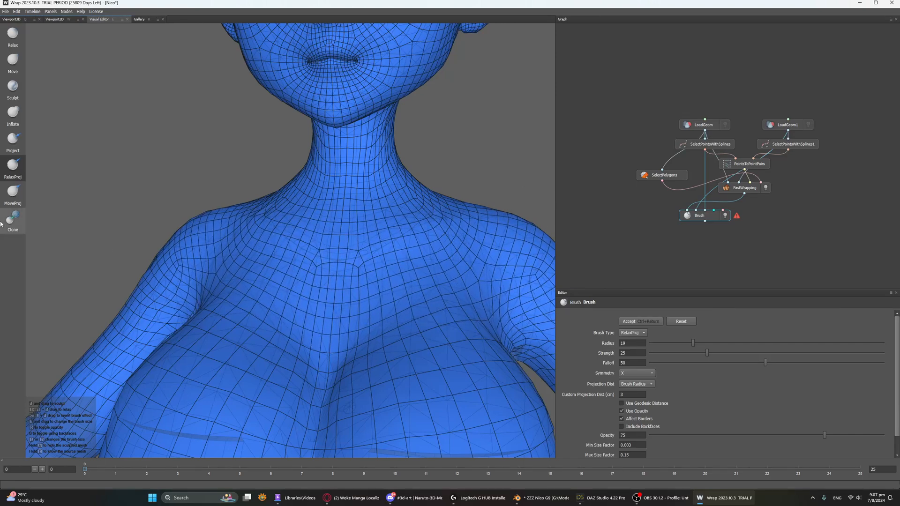
Step: Smooth the shoulder, armpit and upper back with the RelaxProj brush
{"action": "scroll", "coordinate": [416, 247], "scroll_direction": "down", "scroll_amount": 3}
{"action": "left_click_drag", "start_coordinate": [492, 281], "coordinate": [444, 287], "text": "alt"}
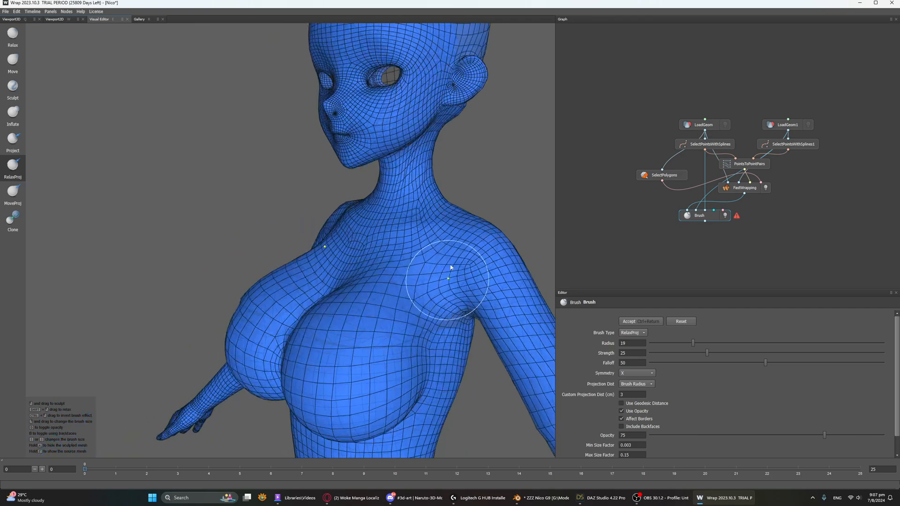
{"action": "scroll", "coordinate": [463, 297], "scroll_direction": "up", "scroll_amount": 5}
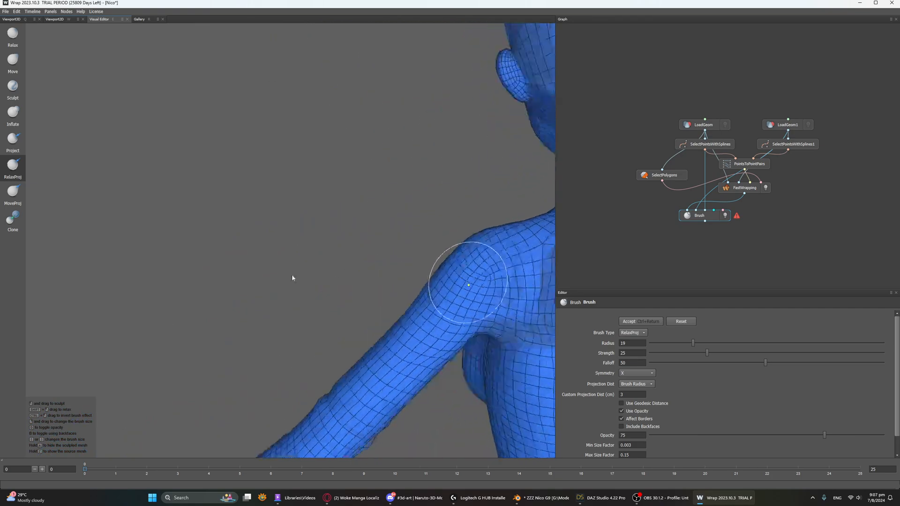
{"action": "middle_click_drag", "start_coordinate": [500, 281], "coordinate": [451, 242], "text": "alt"}
{"action": "mouse_move", "coordinate": [452, 241]}
{"action": "left_mouse_down"}
{"action": "mouse_move", "coordinate": [459, 263]}
{"action": "mouse_move", "coordinate": [501, 208]}
{"action": "mouse_move", "coordinate": [518, 324]}
{"action": "left_mouse_up"}
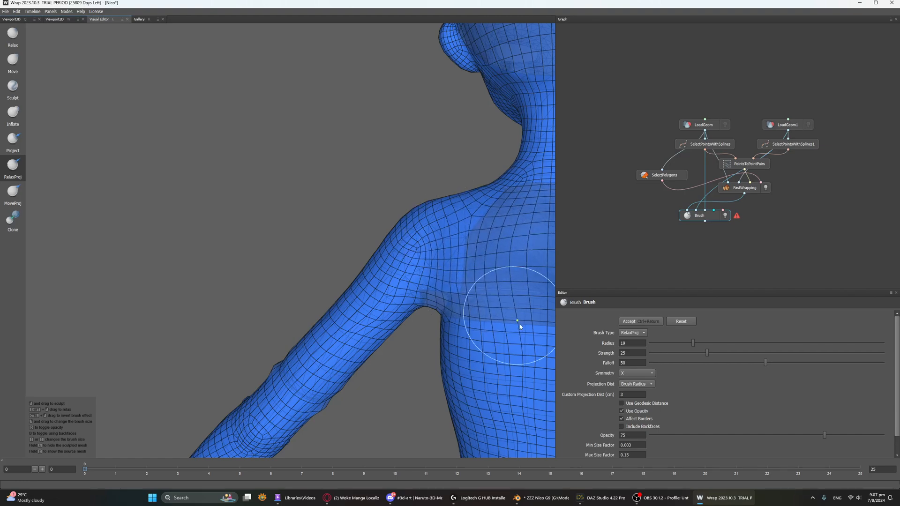
{"action": "scroll", "coordinate": [465, 265], "scroll_direction": "down", "scroll_amount": 3}
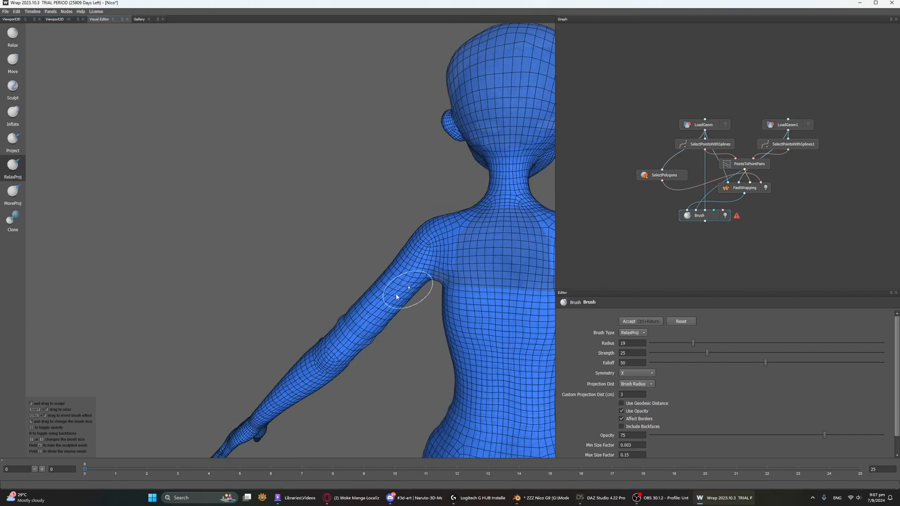
Step: Switch to the Clone brush, adjust its radius and brush the mesh around the elbow and upper forearm
{"action": "left_click_drag", "start_coordinate": [333, 332], "coordinate": [548, 305], "text": "alt"}
{"action": "middle_click_drag", "start_coordinate": [523, 329], "coordinate": [497, 70], "text": "alt"}
{"action": "left_click_drag", "start_coordinate": [441, 94], "coordinate": [440, 59], "text": "alt"}
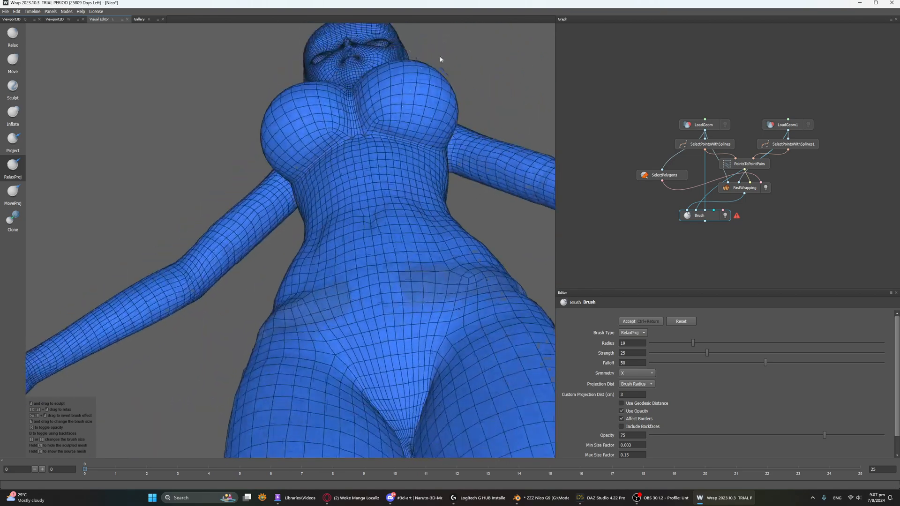
{"action": "mouse_move", "coordinate": [490, 164]}
{"action": "left_mouse_down", "text": "alt"}
{"action": "mouse_move", "coordinate": [421, 208]}
{"action": "mouse_move", "coordinate": [439, 181]}
{"action": "left_mouse_up", "text": "alt"}
{"action": "mouse_move", "coordinate": [447, 251]}
{"action": "left_mouse_down", "text": "alt"}
{"action": "mouse_move", "coordinate": [456, 132]}
{"action": "mouse_move", "coordinate": [588, 175]}
{"action": "mouse_move", "coordinate": [490, 191]}
{"action": "mouse_move", "coordinate": [181, 153]}
{"action": "left_mouse_up", "text": "alt"}
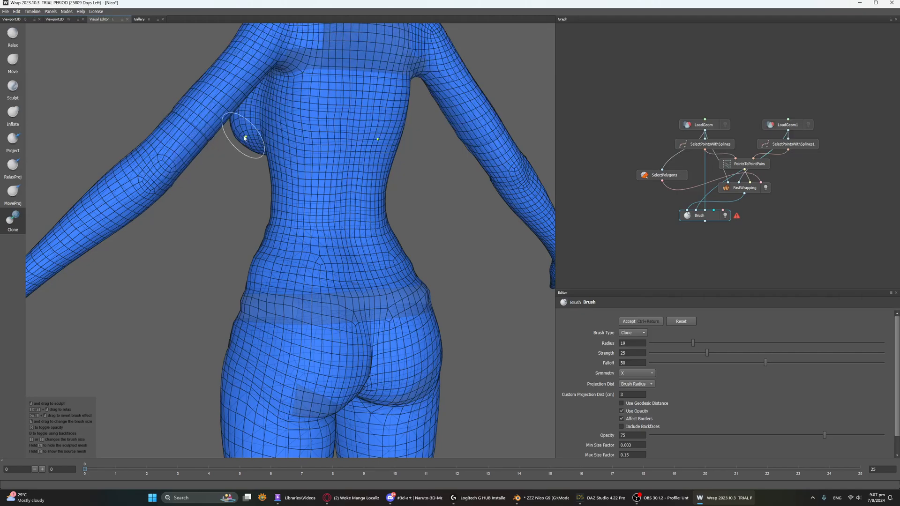
{"action": "left_click_drag", "start_coordinate": [199, 170], "coordinate": [393, 181], "text": "alt"}
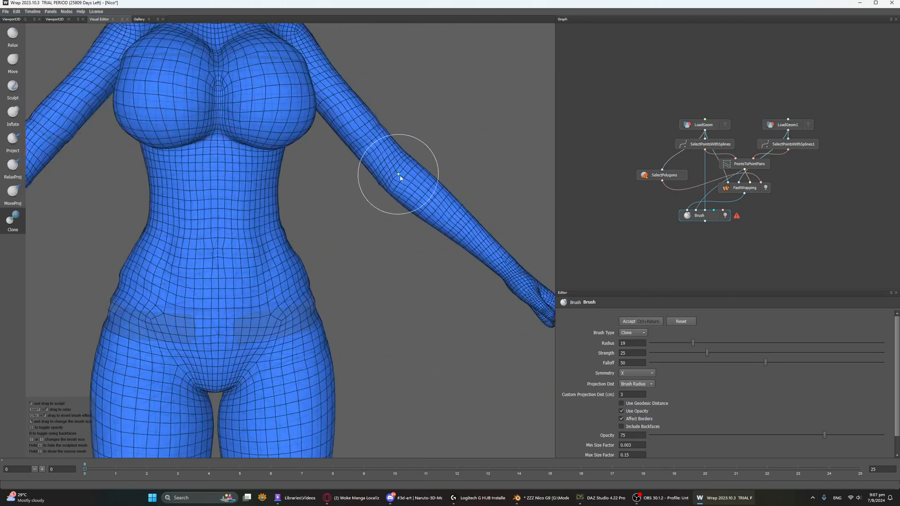
{"action": "right_click_drag", "start_coordinate": [400, 176], "coordinate": [413, 183]}
{"action": "mouse_move", "coordinate": [426, 195]}
{"action": "left_mouse_down"}
{"action": "mouse_move", "coordinate": [403, 185]}
{"action": "mouse_move", "coordinate": [463, 231]}
{"action": "mouse_move", "coordinate": [380, 146]}
{"action": "mouse_move", "coordinate": [416, 193]}
{"action": "mouse_move", "coordinate": [375, 202]}
{"action": "left_mouse_up"}
Step: Set the Clone brush radius to 8 and brush the knuckles and fingers on the back of the hand
{"action": "middle_click_drag", "start_coordinate": [434, 216], "coordinate": [239, 136], "text": "alt"}
{"action": "mouse_move", "coordinate": [239, 137]}
{"action": "right_mouse_down", "text": "alt"}
{"action": "mouse_move", "coordinate": [276, 221]}
{"action": "mouse_move", "coordinate": [257, 109]}
{"action": "right_mouse_up", "text": "alt"}
{"action": "middle_click_drag", "start_coordinate": [408, 347], "coordinate": [328, 209], "text": "alt"}
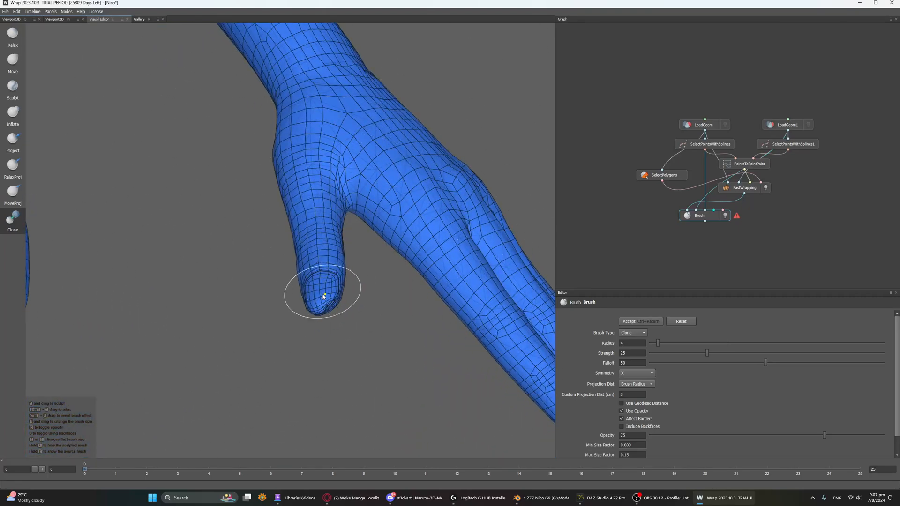
{"action": "right_click_drag", "start_coordinate": [323, 297], "coordinate": [343, 296]}
{"action": "mouse_move", "coordinate": [336, 288]}
{"action": "left_mouse_down", "text": "alt"}
{"action": "mouse_move", "coordinate": [354, 276]}
{"action": "mouse_move", "coordinate": [320, 307]}
{"action": "mouse_move", "coordinate": [325, 284]}
{"action": "mouse_move", "coordinate": [348, 301]}
{"action": "mouse_move", "coordinate": [331, 324]}
{"action": "mouse_move", "coordinate": [423, 320]}
{"action": "mouse_move", "coordinate": [427, 288]}
{"action": "left_mouse_up", "text": "alt"}
{"action": "scroll", "coordinate": [373, 285], "scroll_direction": "down", "scroll_amount": 4}
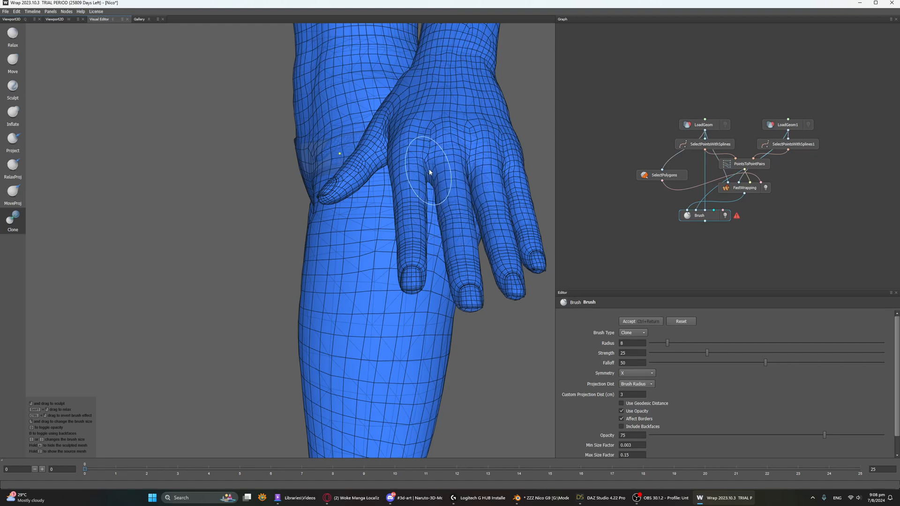
{"action": "left_click_drag", "start_coordinate": [429, 172], "coordinate": [454, 198]}
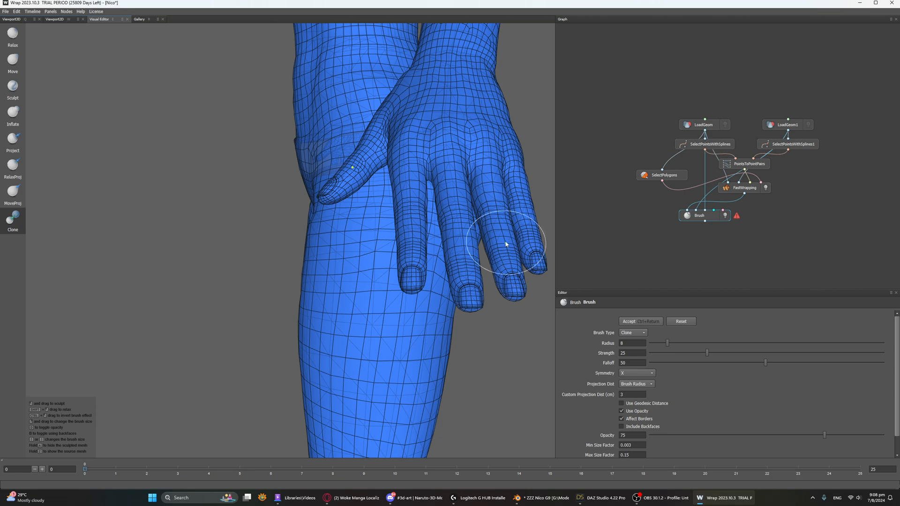
Step: Switch to the RelaxProj brush and smooth the palm, the finger bases and the web beside the thumb
{"action": "left_click_drag", "start_coordinate": [506, 244], "coordinate": [480, 124], "text": "alt"}
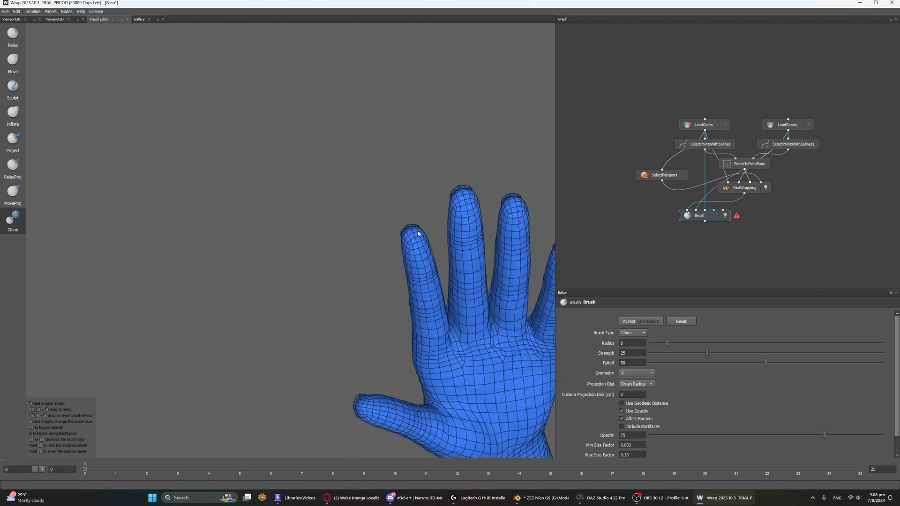
{"action": "left_click_drag", "start_coordinate": [467, 218], "coordinate": [458, 216], "text": "alt"}
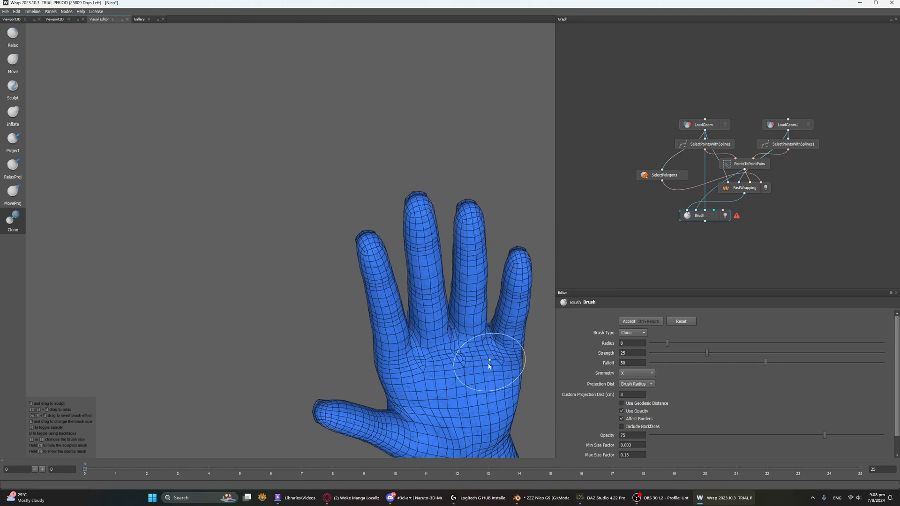
{"action": "left_click", "coordinate": [14, 169]}
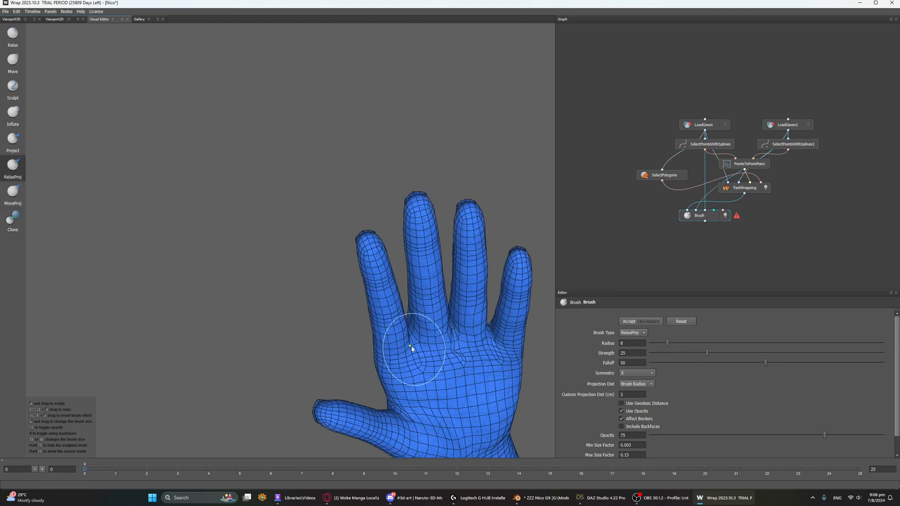
{"action": "mouse_move", "coordinate": [412, 345]}
{"action": "left_mouse_down"}
{"action": "mouse_move", "coordinate": [464, 350]}
{"action": "mouse_move", "coordinate": [434, 383]}
{"action": "mouse_move", "coordinate": [463, 428]}
{"action": "left_mouse_up"}
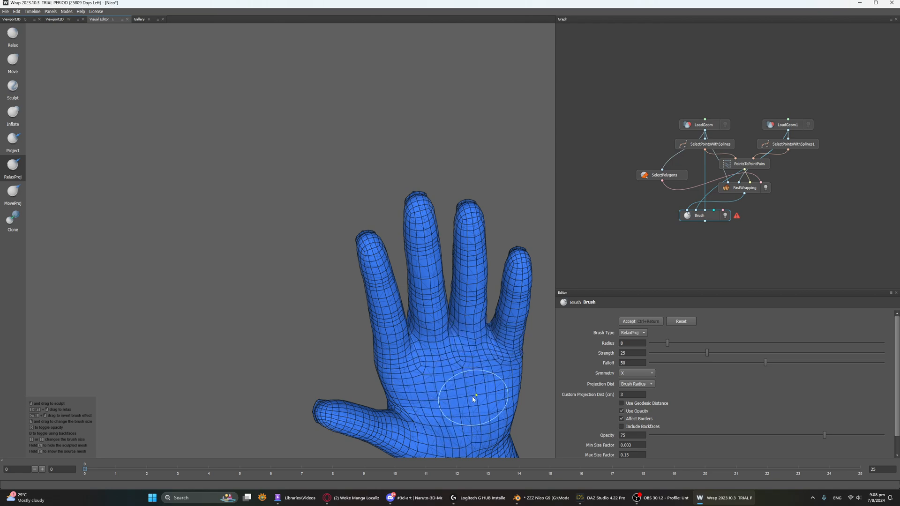
{"action": "middle_click_drag", "start_coordinate": [474, 399], "coordinate": [369, 229], "text": "alt"}
{"action": "left_click_drag", "start_coordinate": [299, 230], "coordinate": [332, 239]}
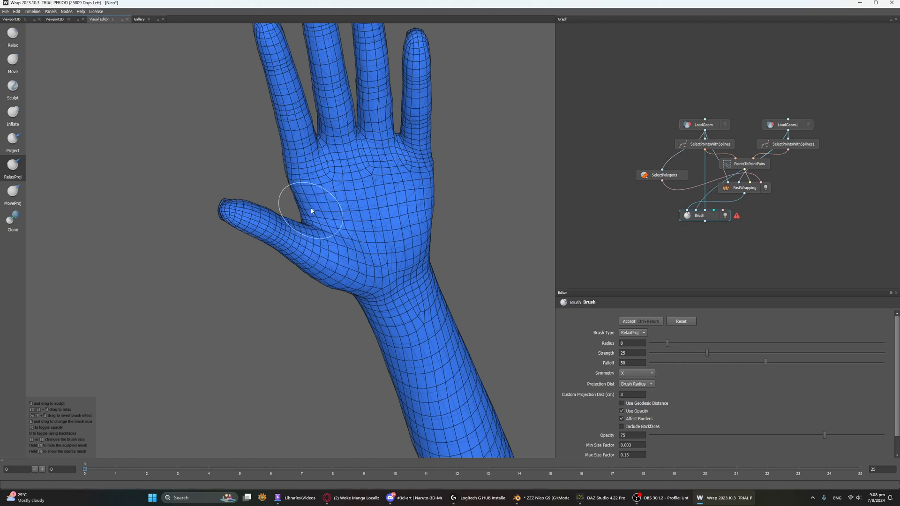
{"action": "left_click_drag", "start_coordinate": [311, 211], "coordinate": [307, 197]}
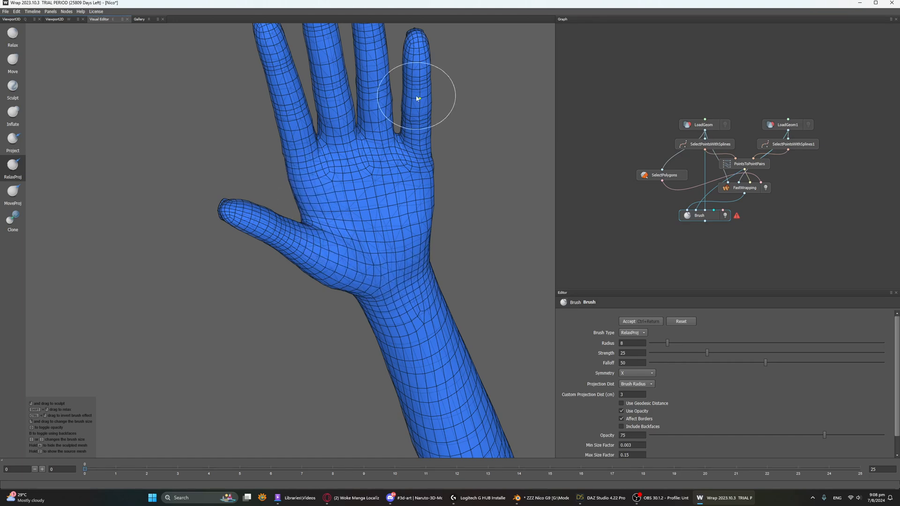
Step: Smooth the back of the hand, the thumb base and the wrist with the RelaxProj brush
{"action": "left_click_drag", "start_coordinate": [417, 96], "coordinate": [426, 248], "text": "alt"}
{"action": "middle_click_drag", "start_coordinate": [339, 129], "coordinate": [350, 294], "text": "alt"}
{"action": "mouse_move", "coordinate": [350, 295]}
{"action": "left_mouse_down"}
{"action": "mouse_move", "coordinate": [372, 131]}
{"action": "mouse_move", "coordinate": [428, 203]}
{"action": "mouse_move", "coordinate": [401, 237]}
{"action": "mouse_move", "coordinate": [428, 219]}
{"action": "mouse_move", "coordinate": [384, 283]}
{"action": "mouse_move", "coordinate": [377, 315]}
{"action": "mouse_move", "coordinate": [348, 292]}
{"action": "mouse_move", "coordinate": [333, 227]}
{"action": "mouse_move", "coordinate": [314, 297]}
{"action": "mouse_move", "coordinate": [300, 192]}
{"action": "left_mouse_up"}
{"action": "middle_click_drag", "start_coordinate": [284, 131], "coordinate": [356, 254], "text": "alt"}
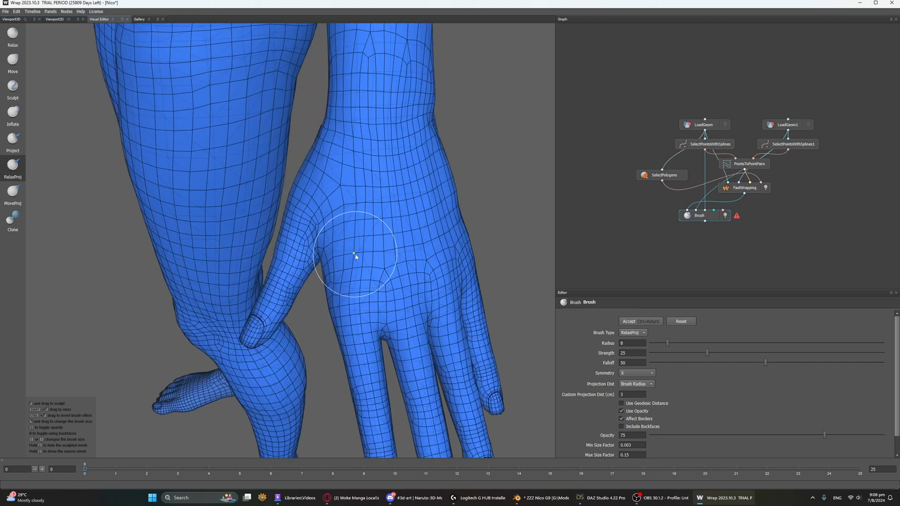
{"action": "mouse_move", "coordinate": [355, 254]}
{"action": "left_mouse_down"}
{"action": "mouse_move", "coordinate": [301, 280]}
{"action": "mouse_move", "coordinate": [305, 244]}
{"action": "mouse_move", "coordinate": [334, 213]}
{"action": "left_mouse_up"}
{"action": "mouse_move", "coordinate": [304, 248]}
{"action": "left_mouse_down"}
{"action": "mouse_move", "coordinate": [322, 244]}
{"action": "mouse_move", "coordinate": [285, 221]}
{"action": "mouse_move", "coordinate": [274, 149]}
{"action": "left_mouse_up"}
{"action": "left_click_drag", "start_coordinate": [378, 143], "coordinate": [335, 178], "text": "alt"}
{"action": "mouse_move", "coordinate": [388, 212]}
{"action": "left_mouse_down"}
{"action": "mouse_move", "coordinate": [410, 99]}
{"action": "mouse_move", "coordinate": [468, 99]}
{"action": "left_mouse_up"}
Step: Enlarge the RelaxProj brush radius to 20 and smooth the pinched mesh in the crease between the buttocks
{"action": "scroll", "coordinate": [468, 184], "scroll_direction": "down", "scroll_amount": 10}
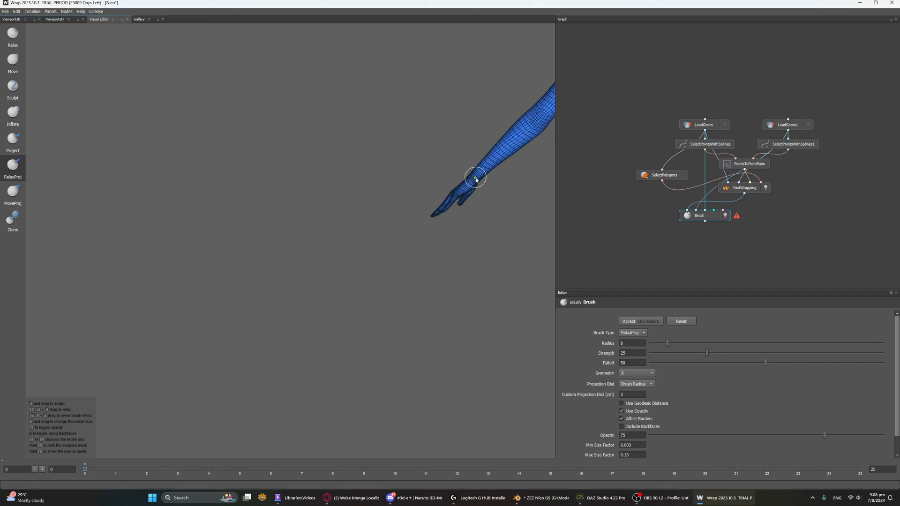
{"action": "middle_click_drag", "start_coordinate": [503, 149], "coordinate": [253, 252]}
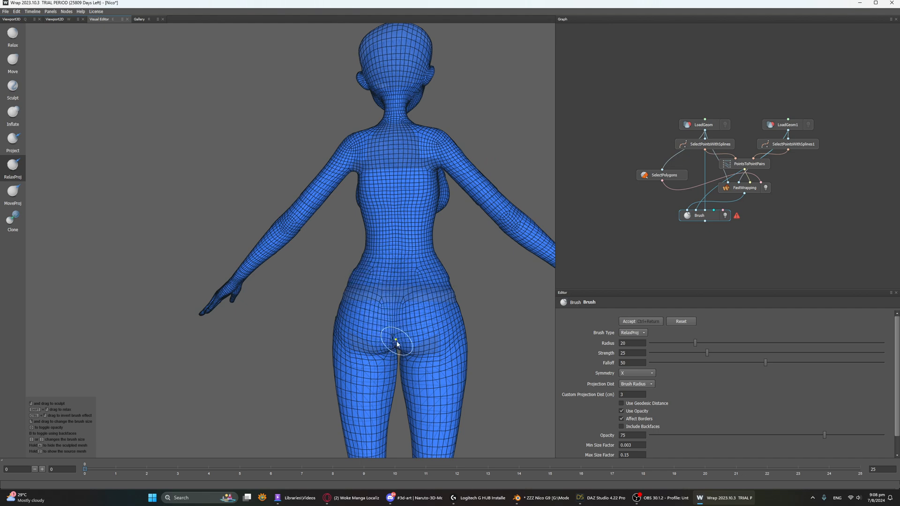
{"action": "left_click_drag", "start_coordinate": [402, 318], "coordinate": [392, 269], "text": "alt"}
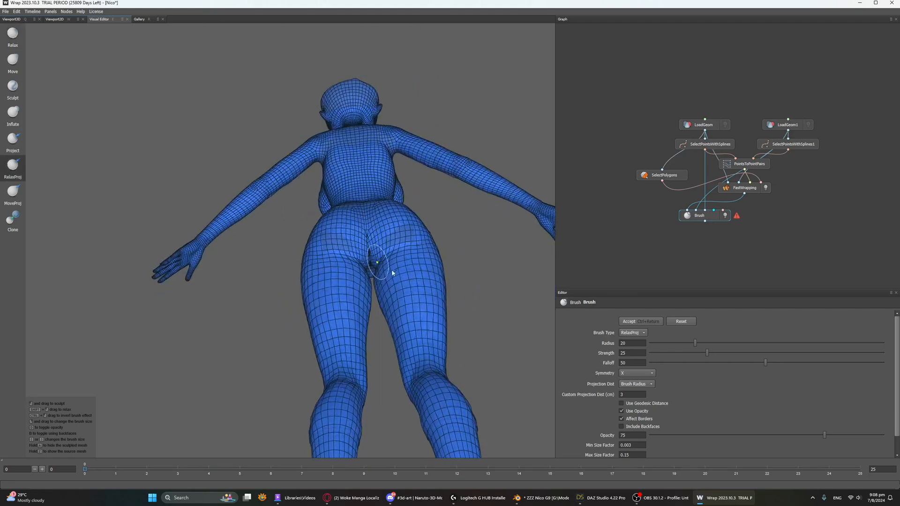
{"action": "scroll", "coordinate": [392, 269], "scroll_direction": "up", "scroll_amount": 5}
{"action": "scroll", "coordinate": [402, 275], "scroll_direction": "down", "scroll_amount": 3}
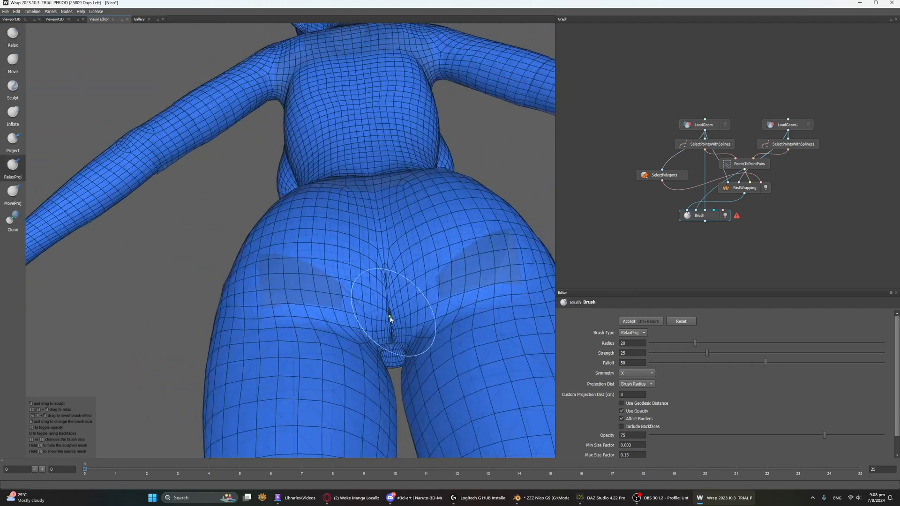
{"action": "mouse_move", "coordinate": [386, 299]}
{"action": "left_mouse_down"}
{"action": "mouse_move", "coordinate": [382, 288]}
{"action": "mouse_move", "coordinate": [393, 351]}
{"action": "mouse_move", "coordinate": [386, 254]}
{"action": "mouse_move", "coordinate": [395, 311]}
{"action": "mouse_move", "coordinate": [379, 301]}
{"action": "mouse_move", "coordinate": [360, 346]}
{"action": "mouse_move", "coordinate": [249, 329]}
{"action": "mouse_move", "coordinate": [331, 323]}
{"action": "mouse_move", "coordinate": [402, 345]}
{"action": "left_mouse_up"}
{"action": "scroll", "coordinate": [329, 322], "scroll_direction": "down", "scroll_amount": 3}
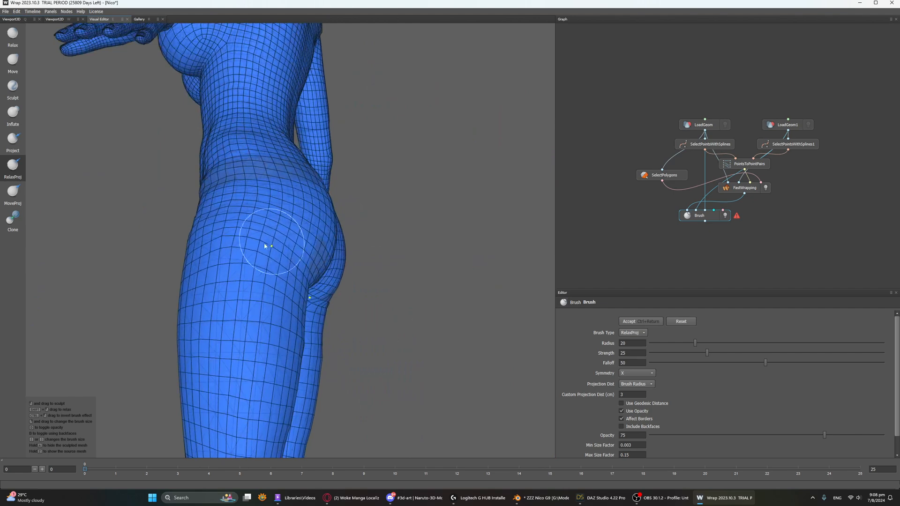
Step: Smooth the side of the hip and the front of the crotch with the RelaxProj brush
{"action": "left_click_drag", "start_coordinate": [265, 246], "coordinate": [263, 181]}
{"action": "left_click_drag", "start_coordinate": [238, 213], "coordinate": [331, 233], "text": "alt"}
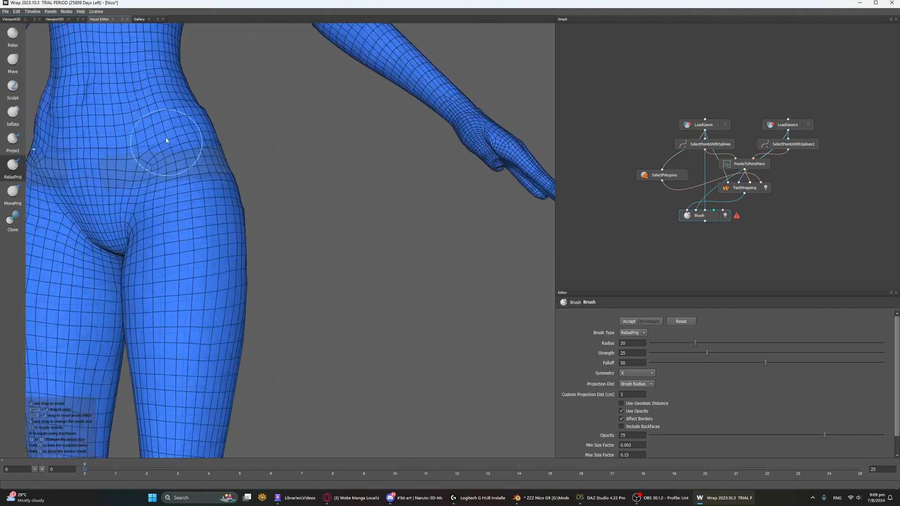
{"action": "left_click_drag", "start_coordinate": [194, 166], "coordinate": [328, 195], "text": "alt"}
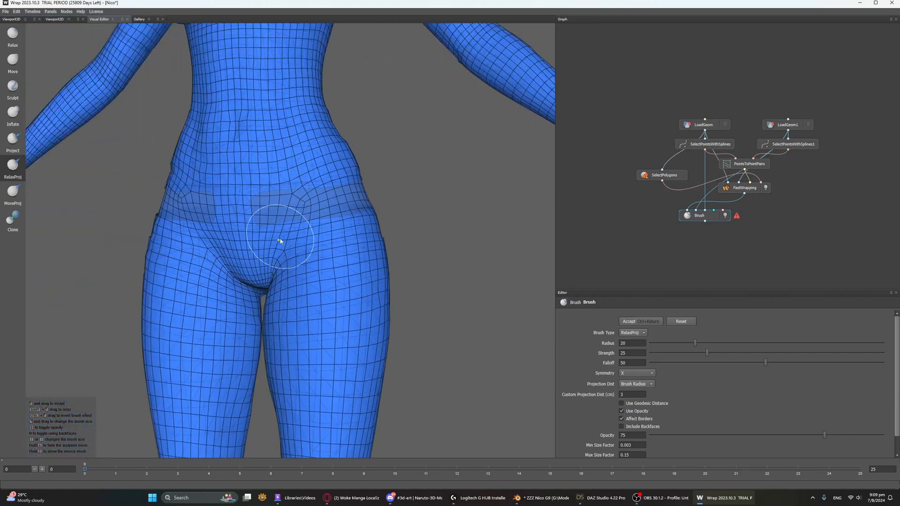
{"action": "left_click_drag", "start_coordinate": [259, 251], "coordinate": [301, 213], "text": "alt"}
{"action": "left_click_drag", "start_coordinate": [263, 272], "coordinate": [257, 291]}
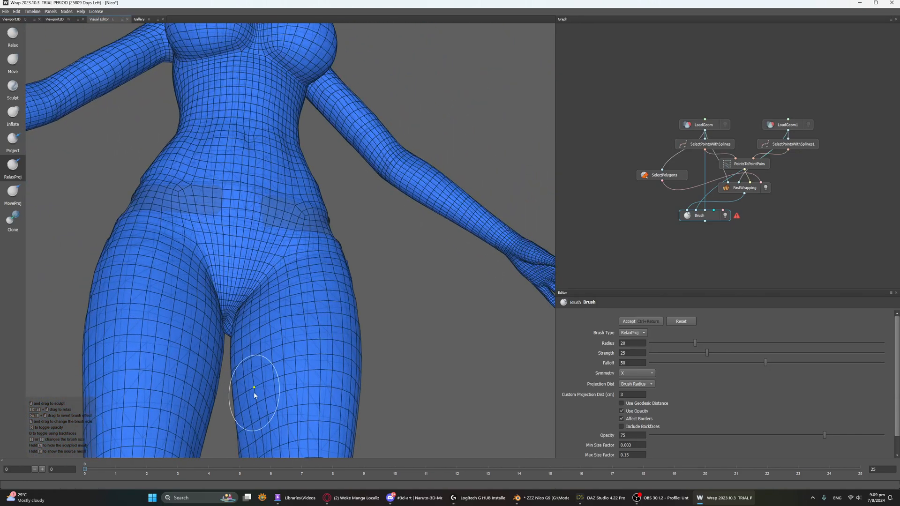
{"action": "left_click_drag", "start_coordinate": [293, 310], "coordinate": [288, 333], "text": "alt"}
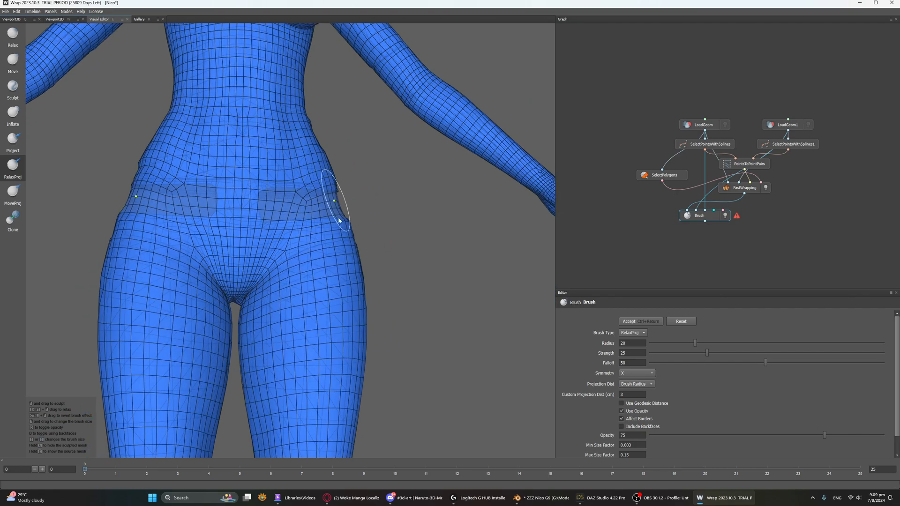
Step: Examine the hips, thighs and buttocks of the wrapped mesh from the front, side and back
{"action": "scroll", "coordinate": [355, 291], "scroll_direction": "down", "scroll_amount": 4}
{"action": "middle_click_drag", "start_coordinate": [340, 316], "coordinate": [333, 269], "text": "alt"}
{"action": "left_click_drag", "start_coordinate": [340, 253], "coordinate": [323, 263], "text": "alt"}
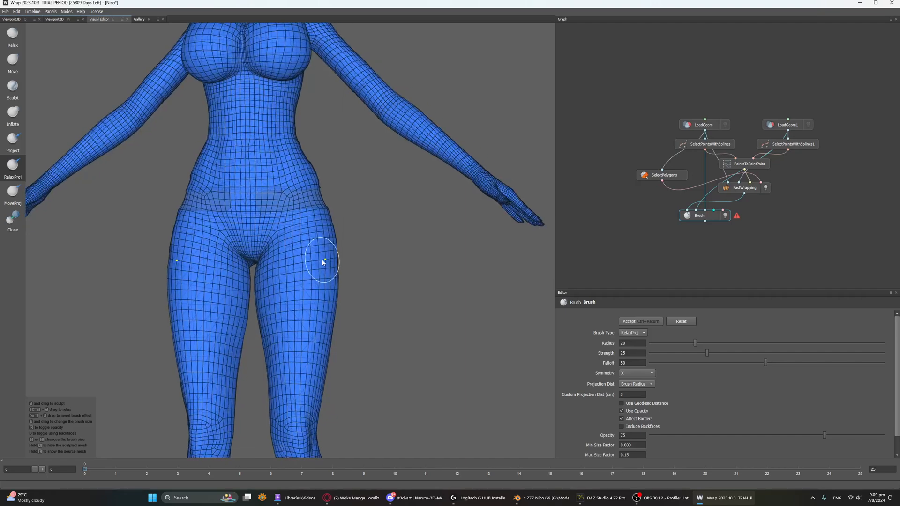
{"action": "middle_click_drag", "start_coordinate": [336, 256], "coordinate": [358, 204], "text": "alt"}
{"action": "mouse_move", "coordinate": [362, 182]}
{"action": "left_mouse_down", "text": "alt"}
{"action": "mouse_move", "coordinate": [316, 193]}
{"action": "mouse_move", "coordinate": [375, 204]}
{"action": "mouse_move", "coordinate": [347, 179]}
{"action": "left_mouse_up", "text": "alt"}
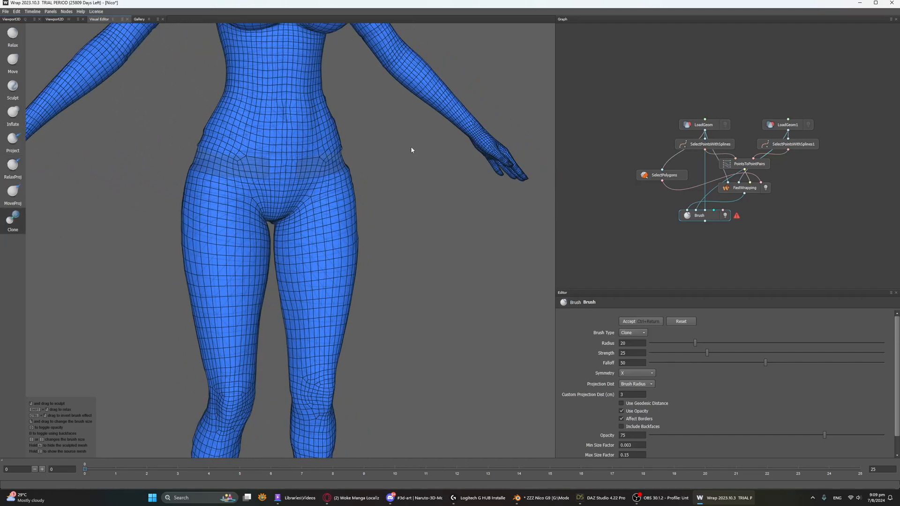
{"action": "mouse_move", "coordinate": [412, 149]}
{"action": "left_mouse_down", "text": "alt"}
{"action": "mouse_move", "coordinate": [321, 144]}
{"action": "mouse_move", "coordinate": [315, 158]}
{"action": "left_mouse_up", "text": "alt"}
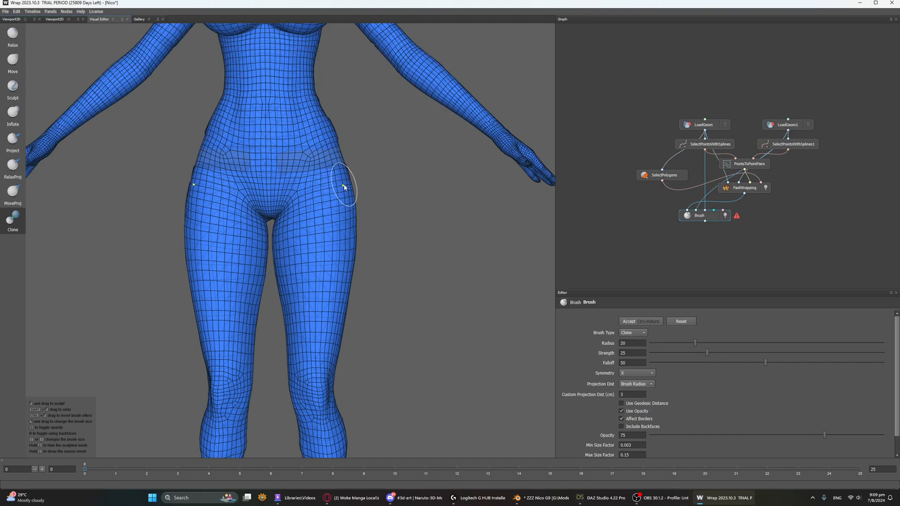
{"action": "left_click_drag", "start_coordinate": [285, 178], "coordinate": [368, 167], "text": "alt"}
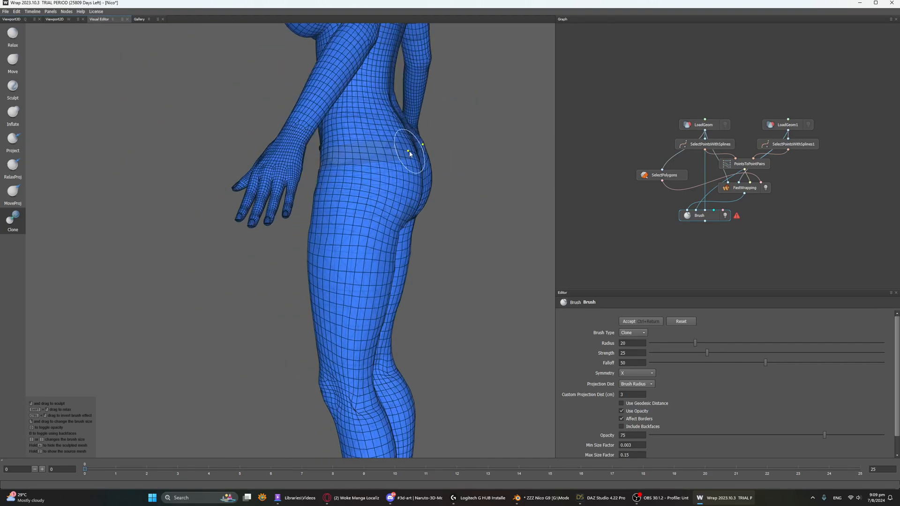
{"action": "mouse_move", "coordinate": [424, 135]}
{"action": "left_mouse_down", "text": "alt"}
{"action": "mouse_move", "coordinate": [392, 141]}
{"action": "mouse_move", "coordinate": [404, 208]}
{"action": "left_mouse_up", "text": "alt"}
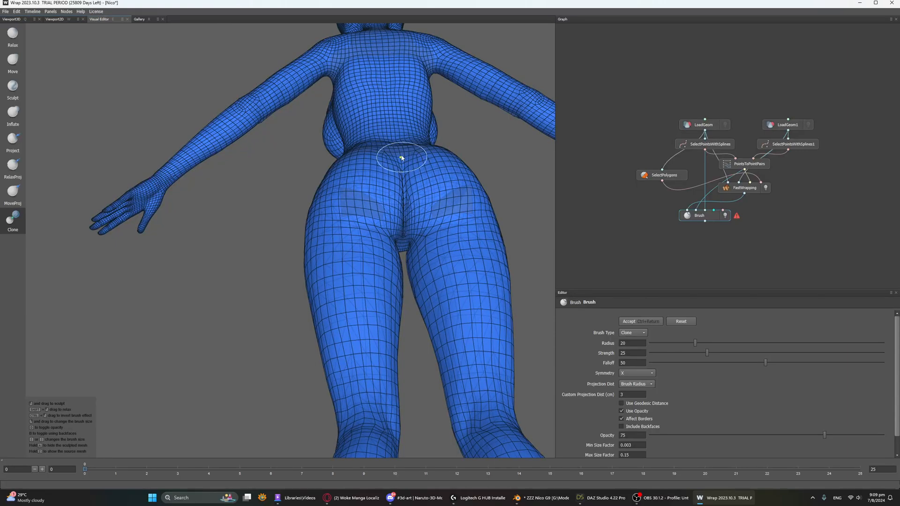
{"action": "left_click_drag", "start_coordinate": [401, 158], "coordinate": [373, 131], "text": "alt"}
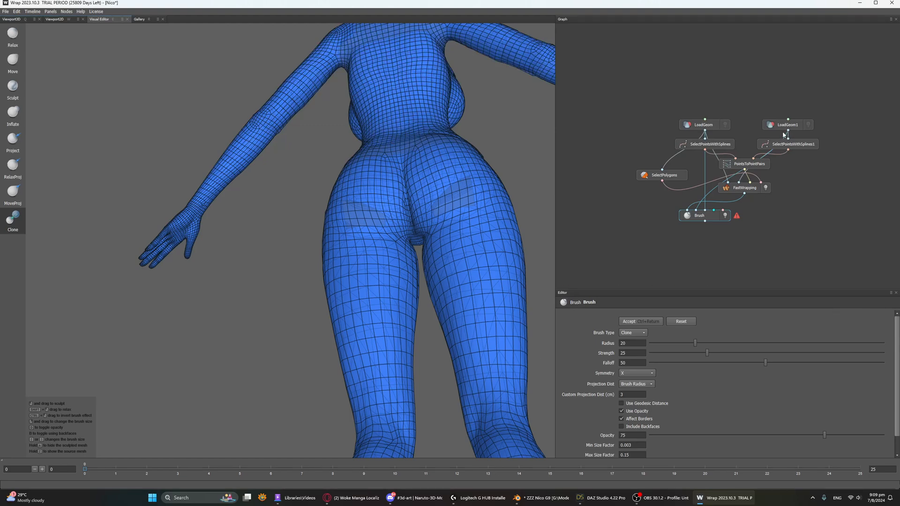
Step: Switch to Blender to examine the original character from behind, and return to Wrap
{"action": "left_click", "coordinate": [544, 498]}
{"action": "middle_click_drag", "start_coordinate": [328, 207], "coordinate": [344, 221]}
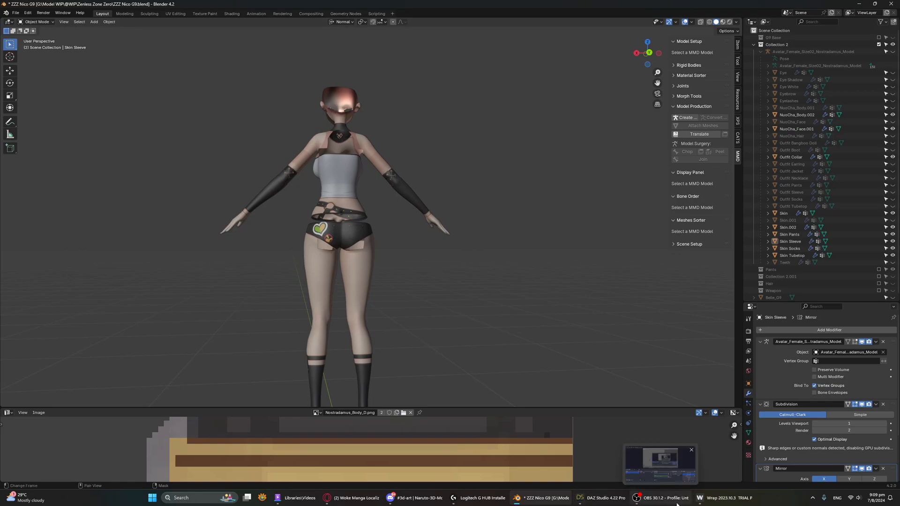
{"action": "left_click", "coordinate": [717, 498]}
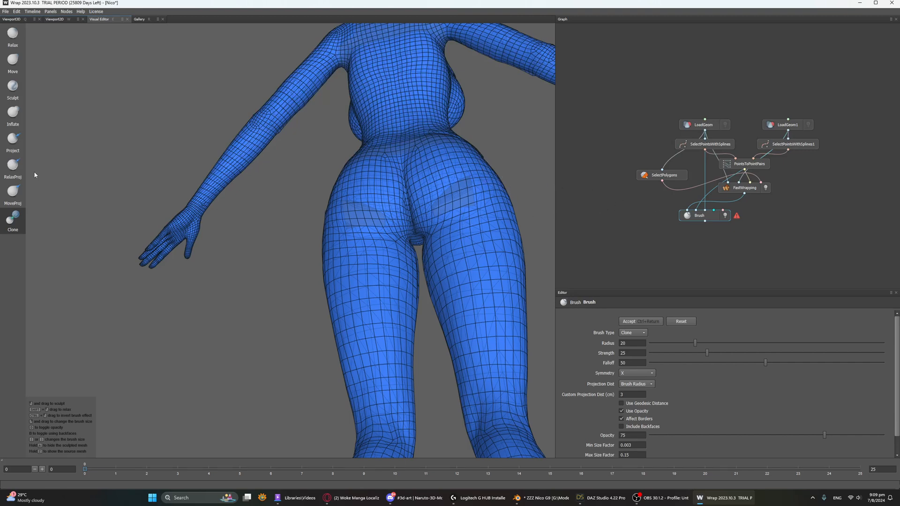
Step: Set the RelaxProj brush radius to 34 and smooth the knee, the back of the knee and the calf
{"action": "left_click", "coordinate": [22, 165]}
{"action": "scroll", "coordinate": [361, 183], "scroll_direction": "down", "scroll_amount": 3}
{"action": "middle_click_drag", "start_coordinate": [374, 305], "coordinate": [341, 117], "text": "alt"}
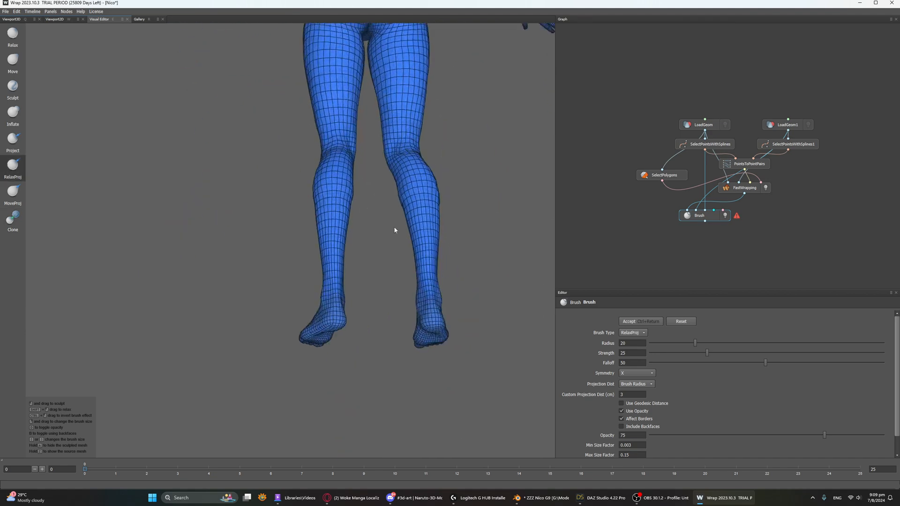
{"action": "left_click_drag", "start_coordinate": [394, 229], "coordinate": [369, 178], "text": "alt"}
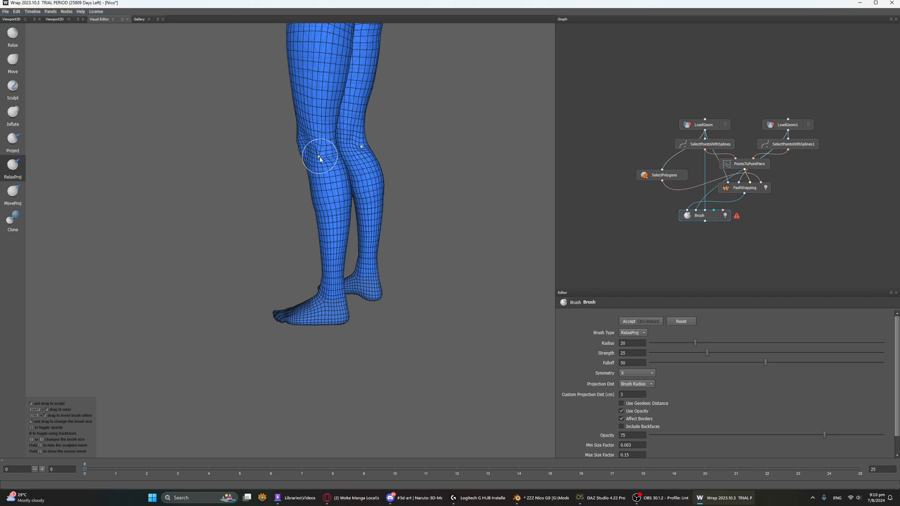
{"action": "left_click_drag", "start_coordinate": [323, 161], "coordinate": [354, 145], "text": "alt"}
{"action": "middle_click_drag", "start_coordinate": [354, 145], "coordinate": [358, 208], "text": "alt"}
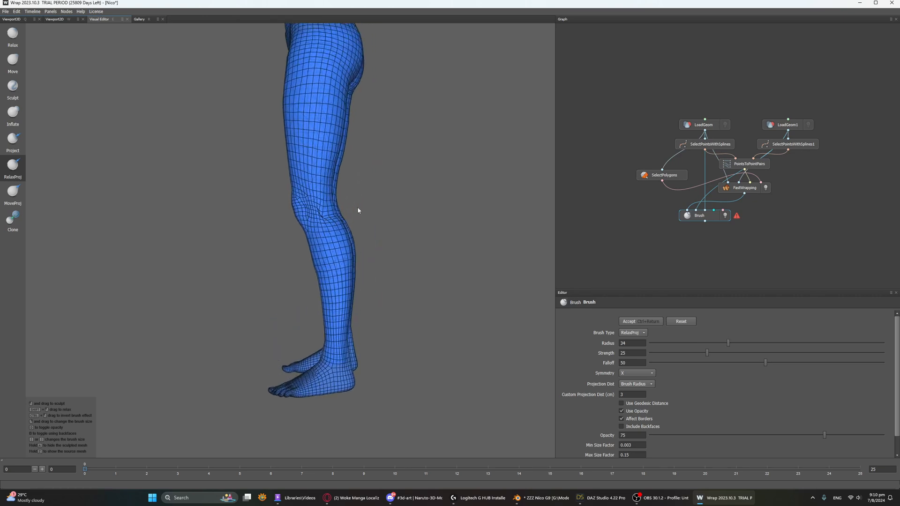
{"action": "scroll", "coordinate": [358, 209], "scroll_direction": "up", "scroll_amount": 3}
{"action": "scroll", "coordinate": [339, 232], "scroll_direction": "up", "scroll_amount": 1}
{"action": "mouse_move", "coordinate": [283, 197]}
{"action": "left_mouse_down"}
{"action": "mouse_move", "coordinate": [311, 215]}
{"action": "mouse_move", "coordinate": [321, 188]}
{"action": "mouse_move", "coordinate": [277, 190]}
{"action": "mouse_move", "coordinate": [308, 213]}
{"action": "left_mouse_up"}
{"action": "left_click_drag", "start_coordinate": [397, 209], "coordinate": [261, 209], "text": "alt"}
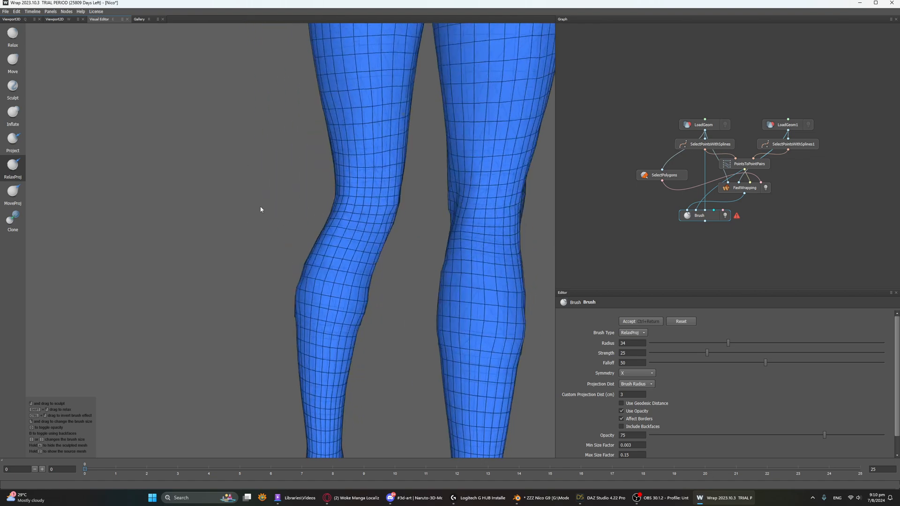
{"action": "mouse_move", "coordinate": [338, 236]}
{"action": "left_mouse_down"}
{"action": "mouse_move", "coordinate": [373, 228]}
{"action": "mouse_move", "coordinate": [488, 294]}
{"action": "mouse_move", "coordinate": [482, 203]}
{"action": "mouse_move", "coordinate": [464, 168]}
{"action": "mouse_move", "coordinate": [466, 293]}
{"action": "mouse_move", "coordinate": [478, 334]}
{"action": "left_mouse_up"}
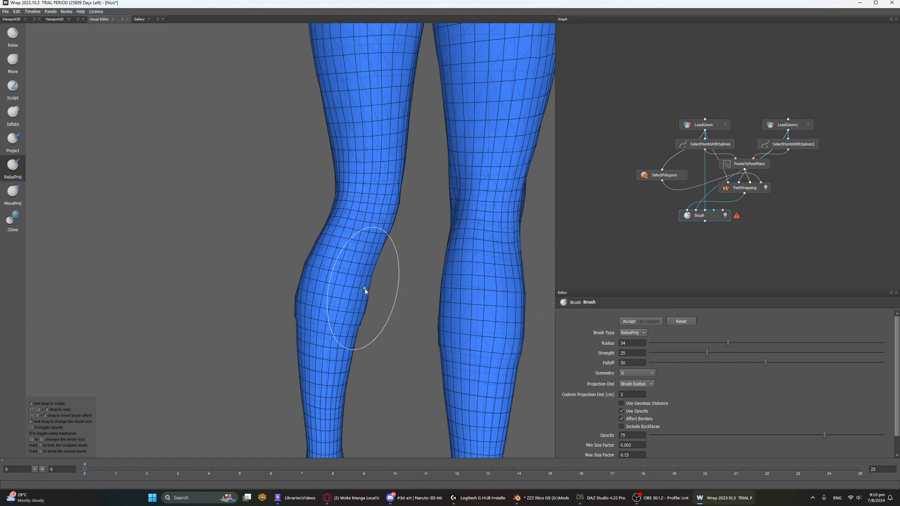
Step: Smooth the side of the calf below the knee with the RelaxProj brush
{"action": "middle_click_drag", "start_coordinate": [400, 204], "coordinate": [378, 356], "text": "alt"}
{"action": "left_click_drag", "start_coordinate": [307, 279], "coordinate": [399, 284], "text": "alt"}
{"action": "mouse_move", "coordinate": [309, 338]}
{"action": "left_mouse_down"}
{"action": "mouse_move", "coordinate": [265, 163]}
{"action": "mouse_move", "coordinate": [308, 356]}
{"action": "left_mouse_up"}
{"action": "left_click_drag", "start_coordinate": [292, 325], "coordinate": [453, 302], "text": "alt"}
Step: Smooth the lower abdomen and the side of the waist with the RelaxProj brush
{"action": "middle_click_drag", "start_coordinate": [399, 158], "coordinate": [395, 284], "text": "alt"}
{"action": "middle_click_drag", "start_coordinate": [296, 169], "coordinate": [317, 322], "text": "alt"}
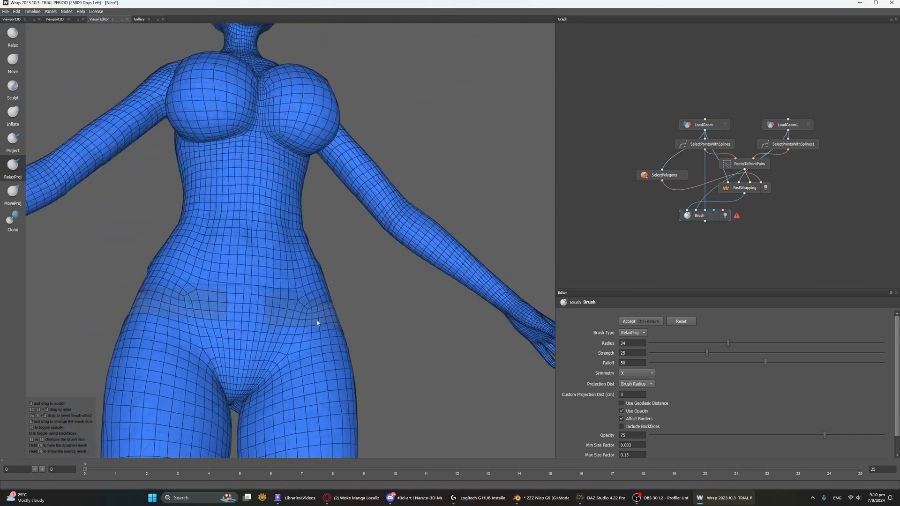
{"action": "mouse_move", "coordinate": [276, 302]}
{"action": "left_mouse_down"}
{"action": "mouse_move", "coordinate": [271, 191]}
{"action": "mouse_move", "coordinate": [186, 274]}
{"action": "mouse_move", "coordinate": [202, 269]}
{"action": "left_mouse_up"}
{"action": "mouse_move", "coordinate": [215, 230]}
{"action": "left_mouse_down", "text": "alt"}
{"action": "mouse_move", "coordinate": [228, 224]}
{"action": "mouse_move", "coordinate": [327, 237]}
{"action": "left_mouse_up", "text": "alt"}
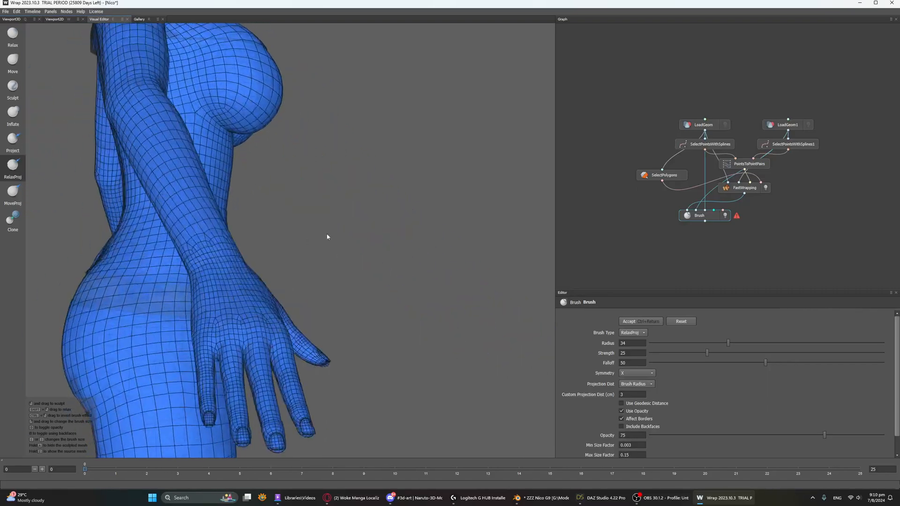
Step: Smooth the back from between the shoulder blades down to the lower spine with the RelaxProj brush
{"action": "middle_click_drag", "start_coordinate": [255, 153], "coordinate": [313, 255], "text": "alt"}
{"action": "left_click_drag", "start_coordinate": [313, 255], "coordinate": [215, 183], "text": "alt"}
{"action": "left_click_drag", "start_coordinate": [123, 237], "coordinate": [595, 256], "text": "alt"}
{"action": "scroll", "coordinate": [412, 244], "scroll_direction": "down", "scroll_amount": 3}
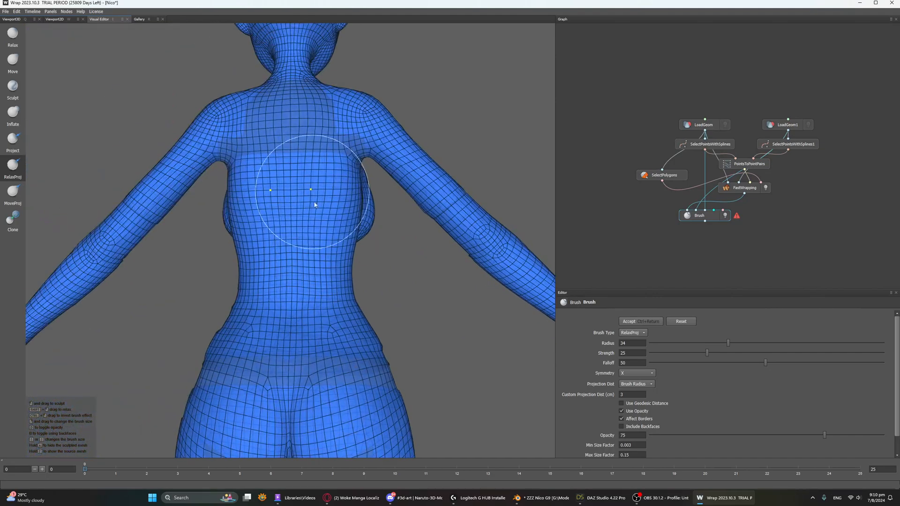
{"action": "mouse_move", "coordinate": [315, 203]}
{"action": "left_mouse_down"}
{"action": "mouse_move", "coordinate": [299, 364]}
{"action": "mouse_move", "coordinate": [319, 332]}
{"action": "left_mouse_up"}
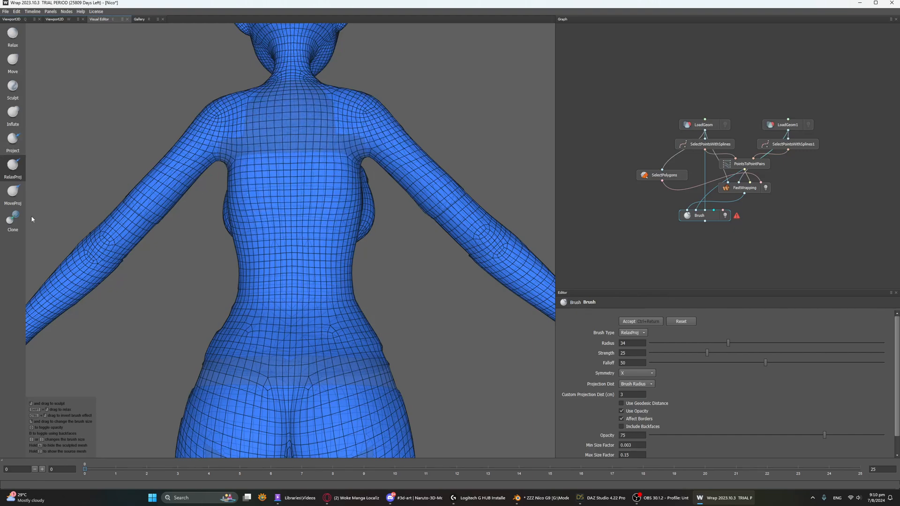
Step: Select the Clone brush, reduce its radius to 20 and relax the crease between the buttocks
{"action": "left_click", "coordinate": [13, 218]}
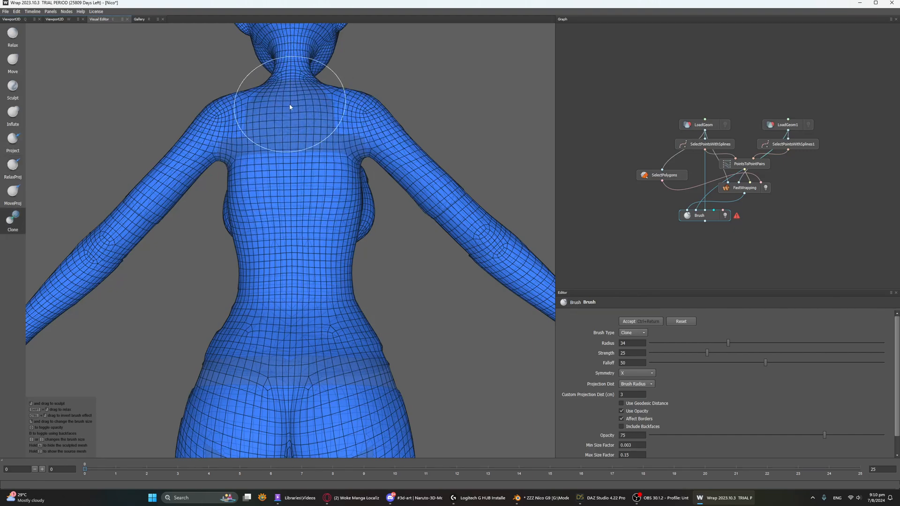
{"action": "middle_click_drag", "start_coordinate": [358, 367], "coordinate": [400, 297], "text": "alt"}
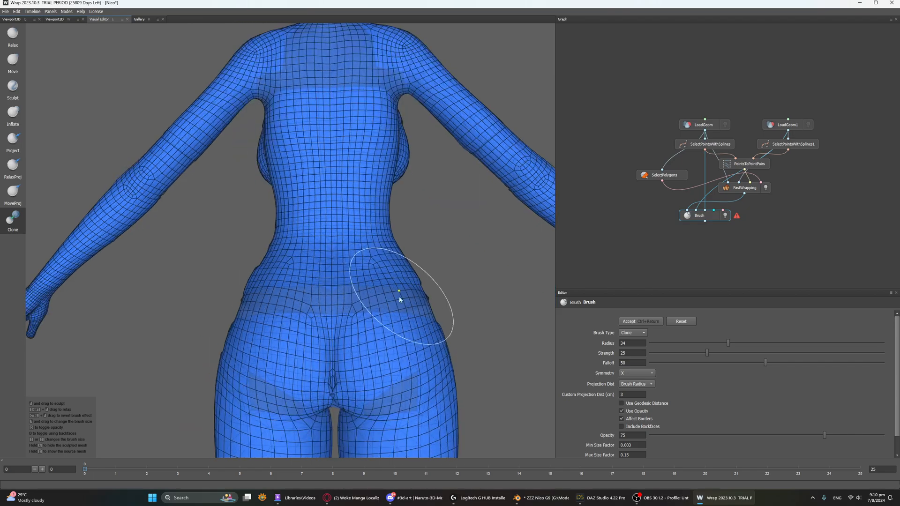
{"action": "left_click_drag", "start_coordinate": [380, 304], "coordinate": [436, 327], "text": "alt"}
{"action": "mouse_move", "coordinate": [375, 286]}
{"action": "left_mouse_down", "text": "alt"}
{"action": "mouse_move", "coordinate": [337, 277]}
{"action": "mouse_move", "coordinate": [413, 251]}
{"action": "mouse_move", "coordinate": [367, 248]}
{"action": "left_mouse_up", "text": "alt"}
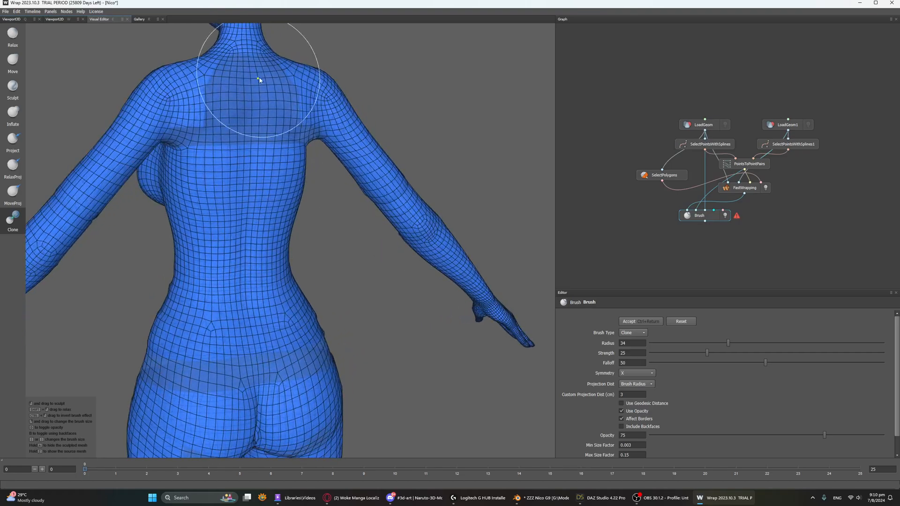
{"action": "mouse_move", "coordinate": [306, 333]}
{"action": "left_mouse_down", "text": "alt"}
{"action": "mouse_move", "coordinate": [365, 291]}
{"action": "mouse_move", "coordinate": [330, 295]}
{"action": "left_mouse_up", "text": "alt"}
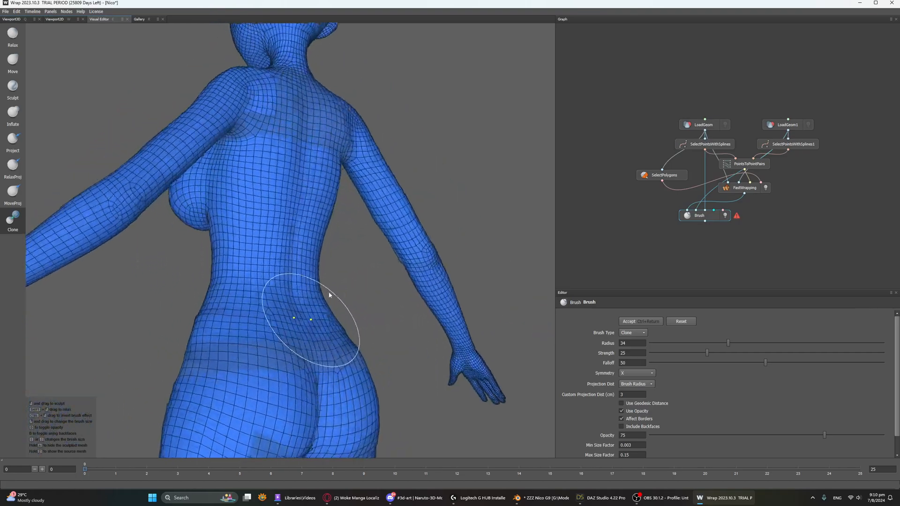
{"action": "middle_click_drag", "start_coordinate": [329, 295], "coordinate": [354, 176], "text": "alt"}
{"action": "left_click_drag", "start_coordinate": [378, 199], "coordinate": [316, 249], "text": "alt"}
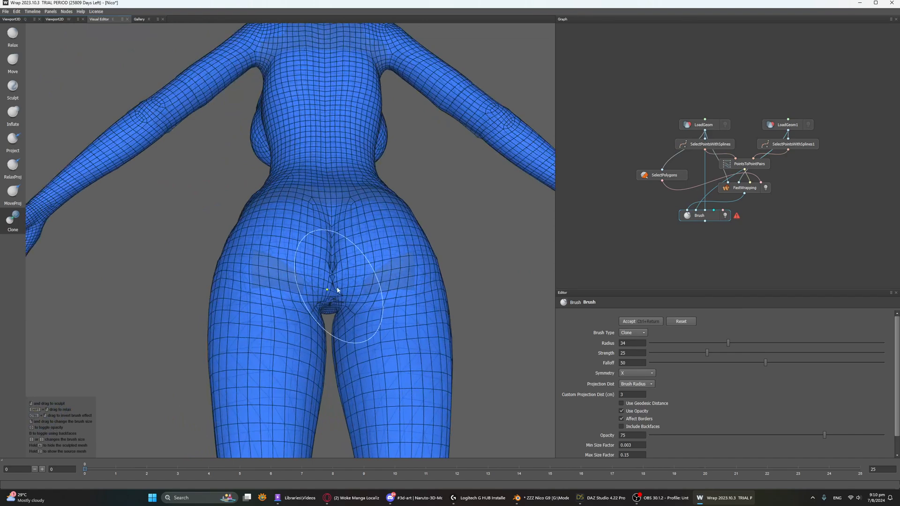
{"action": "scroll", "coordinate": [337, 290], "scroll_direction": "up", "scroll_amount": 3}
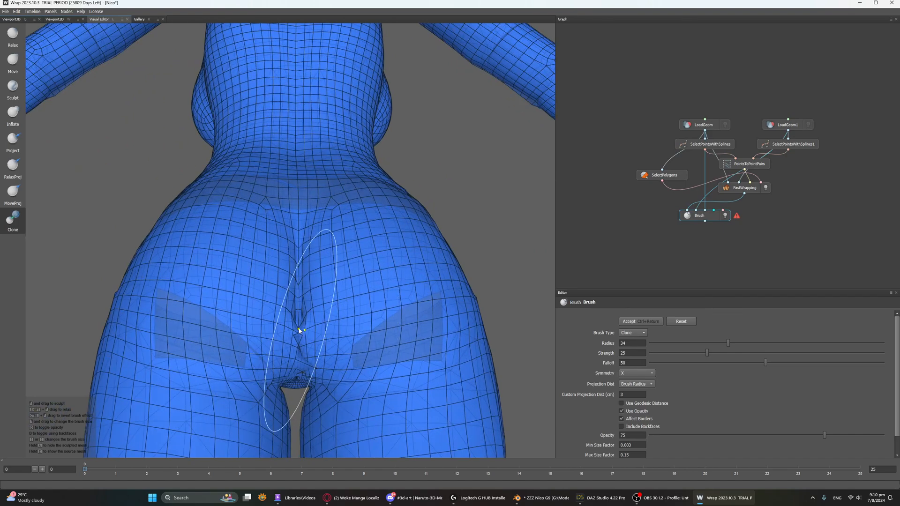
{"action": "right_click_drag", "start_coordinate": [299, 330], "coordinate": [300, 335]}
{"action": "mouse_move", "coordinate": [305, 368]}
{"action": "left_mouse_down", "text": "shift"}
{"action": "mouse_move", "coordinate": [298, 370]}
{"action": "mouse_move", "coordinate": [300, 351]}
{"action": "mouse_move", "coordinate": [300, 384]}
{"action": "left_mouse_up", "text": "shift"}
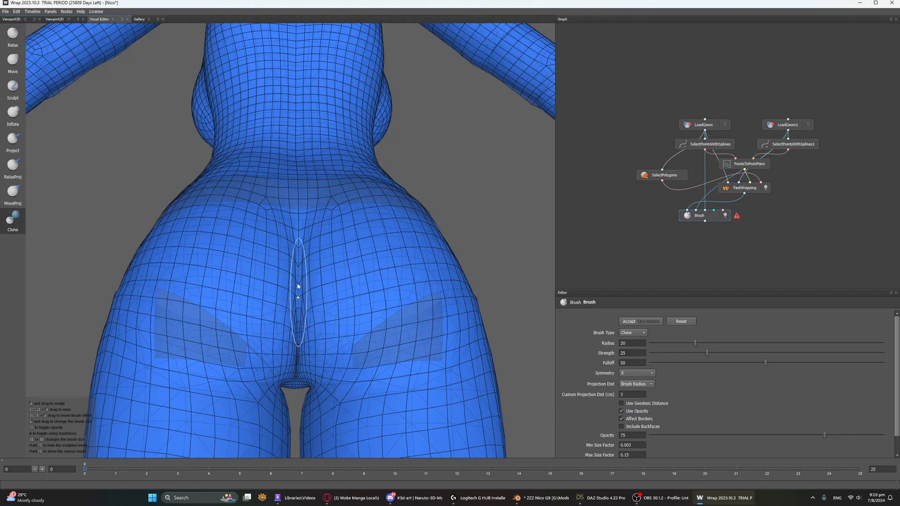
{"action": "mouse_move", "coordinate": [298, 287]}
{"action": "left_mouse_down"}
{"action": "mouse_move", "coordinate": [295, 274]}
{"action": "mouse_move", "coordinate": [294, 384]}
{"action": "mouse_move", "coordinate": [300, 240]}
{"action": "mouse_move", "coordinate": [376, 293]}
{"action": "left_mouse_up"}
Step: Set the Clone brush radius to 29 and check the waist, lower back and arms from several sides
{"action": "scroll", "coordinate": [304, 258], "scroll_direction": "down", "scroll_amount": 3}
{"action": "middle_click_drag", "start_coordinate": [338, 228], "coordinate": [302, 362], "text": "alt"}
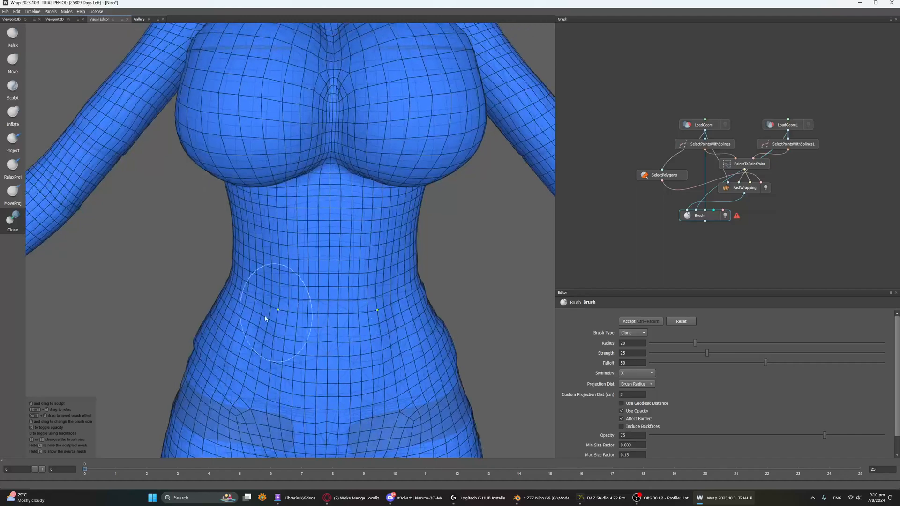
{"action": "left_click_drag", "start_coordinate": [261, 311], "coordinate": [246, 301], "text": "alt"}
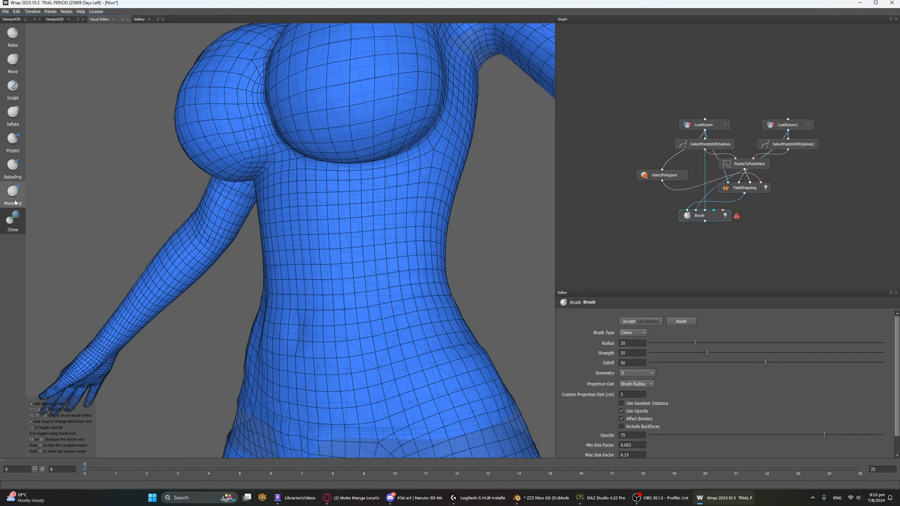
{"action": "scroll", "coordinate": [403, 309], "scroll_direction": "down", "scroll_amount": 2}
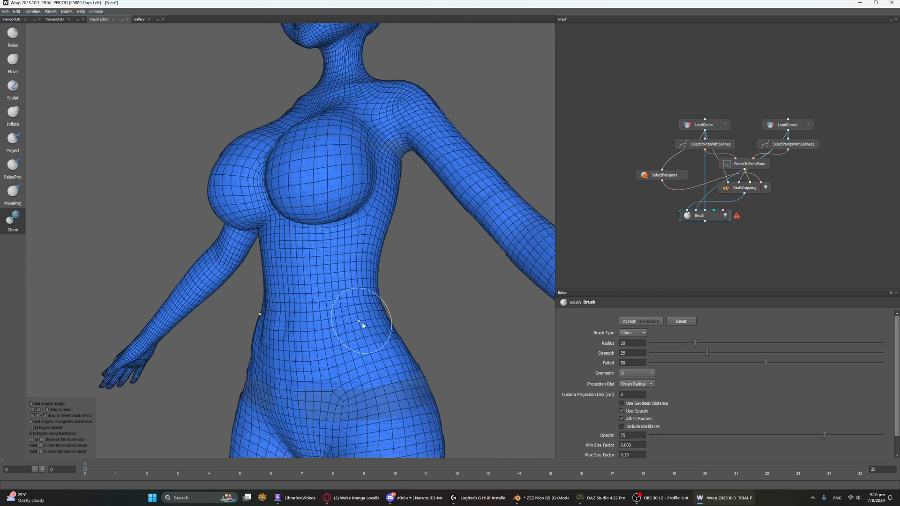
{"action": "right_click_drag", "start_coordinate": [366, 327], "coordinate": [378, 323]}
{"action": "mouse_move", "coordinate": [384, 321]}
{"action": "left_mouse_down", "text": "alt"}
{"action": "mouse_move", "coordinate": [422, 314]}
{"action": "mouse_move", "coordinate": [393, 323]}
{"action": "left_mouse_up", "text": "alt"}
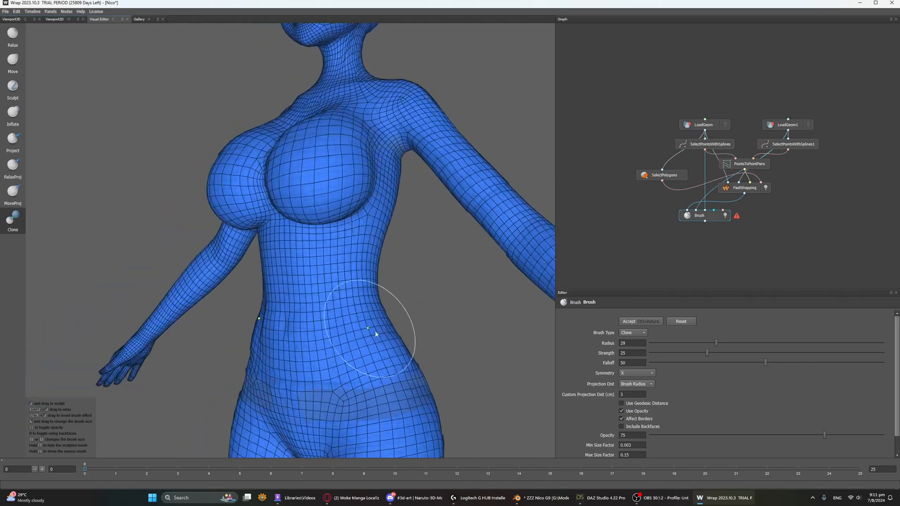
{"action": "left_click_drag", "start_coordinate": [416, 357], "coordinate": [315, 319], "text": "alt"}
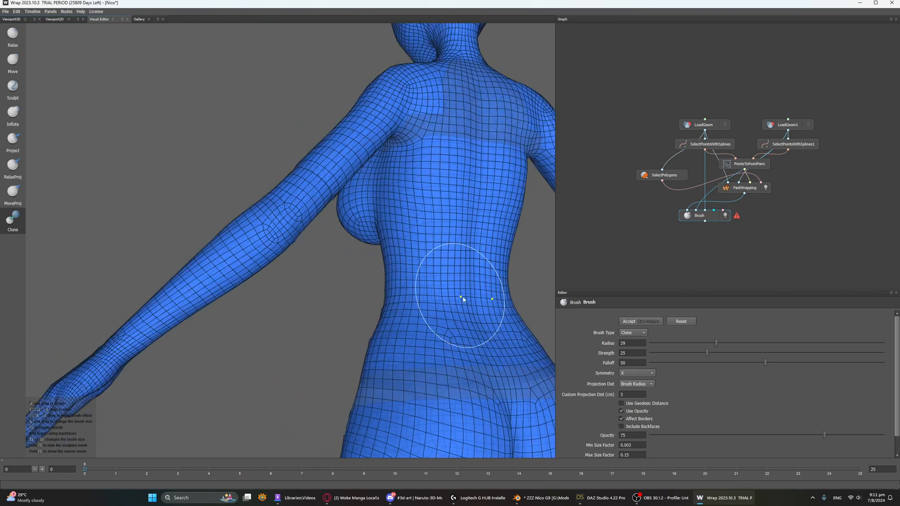
{"action": "left_click_drag", "start_coordinate": [368, 313], "coordinate": [487, 262], "text": "alt"}
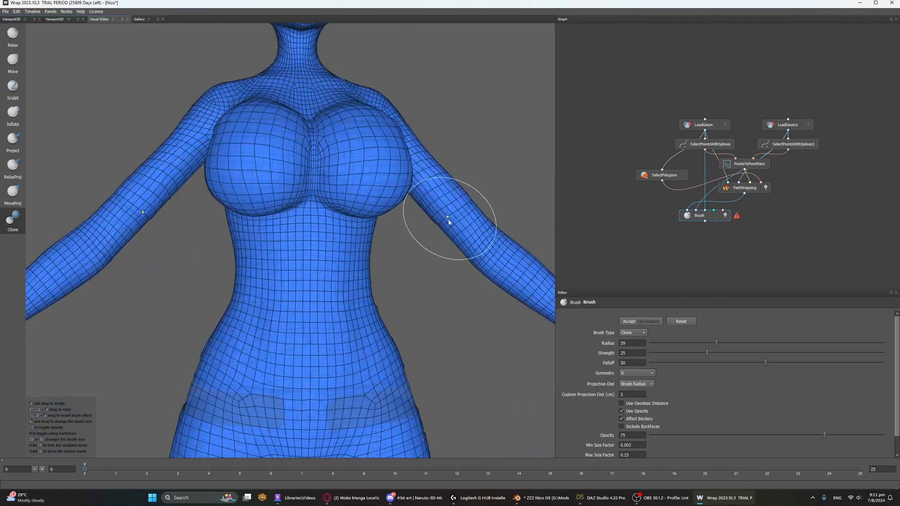
{"action": "left_click_drag", "start_coordinate": [453, 222], "coordinate": [479, 253], "text": "alt"}
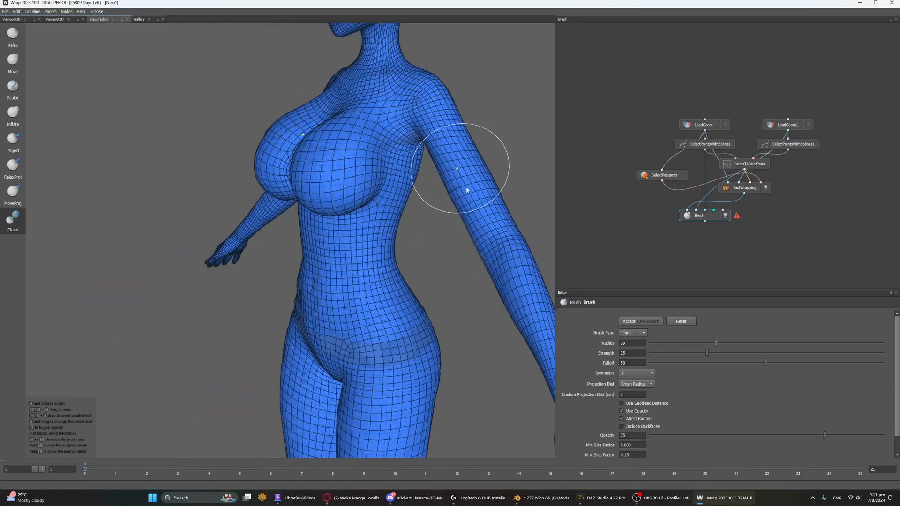
{"action": "left_click_drag", "start_coordinate": [466, 188], "coordinate": [420, 255], "text": "alt"}
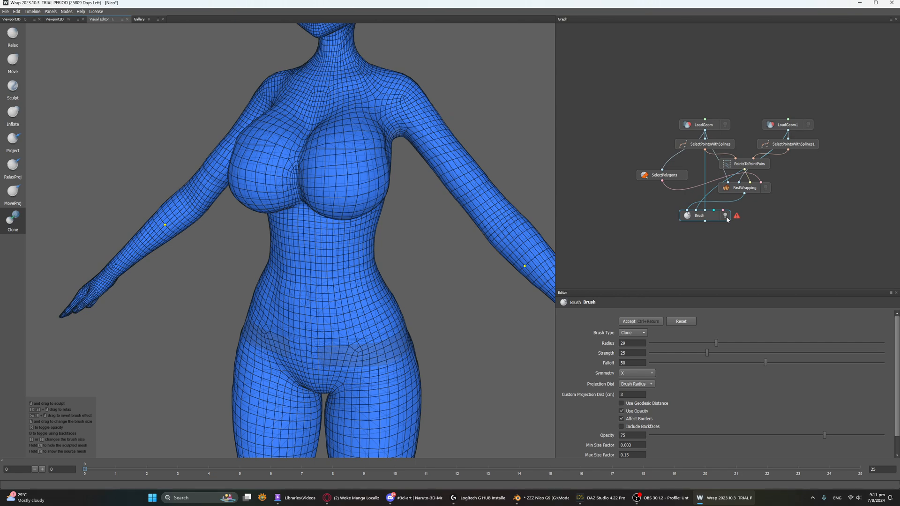
Step: Set the brush type to Relax, accept the Brush node's edits and frame the resulting body in the 3D viewport
{"action": "scroll", "coordinate": [544, 239], "scroll_direction": "down", "scroll_amount": 2}
{"action": "key", "text": "1"}
{"action": "key", "text": "q"}
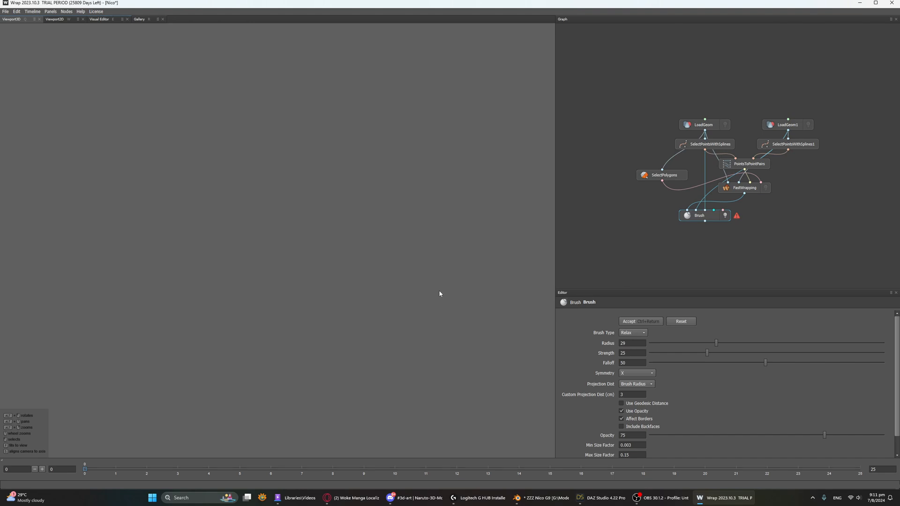
{"action": "key", "text": "f"}
{"action": "left_click_drag", "start_coordinate": [454, 234], "coordinate": [422, 296], "text": "alt"}
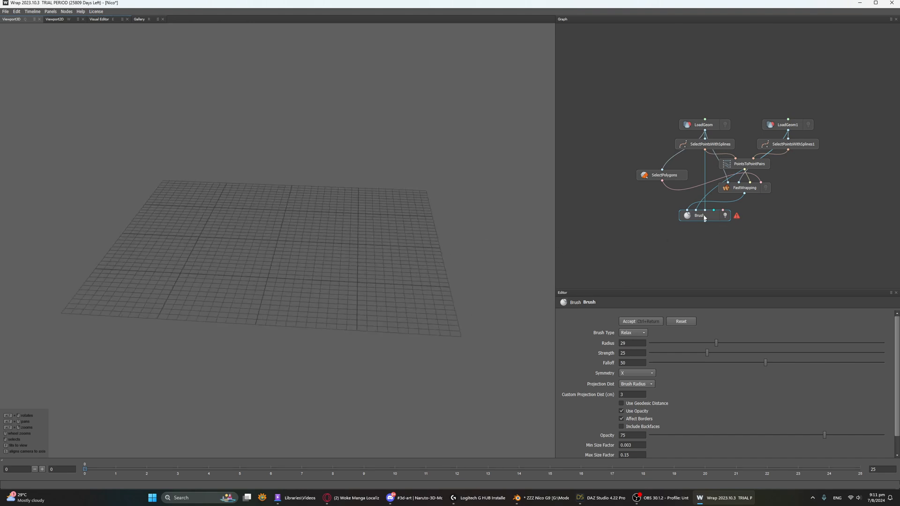
{"action": "left_click", "coordinate": [638, 326]}
{"action": "middle_click_drag", "start_coordinate": [323, 189], "coordinate": [340, 342], "text": "alt"}
{"action": "key", "text": "f"}
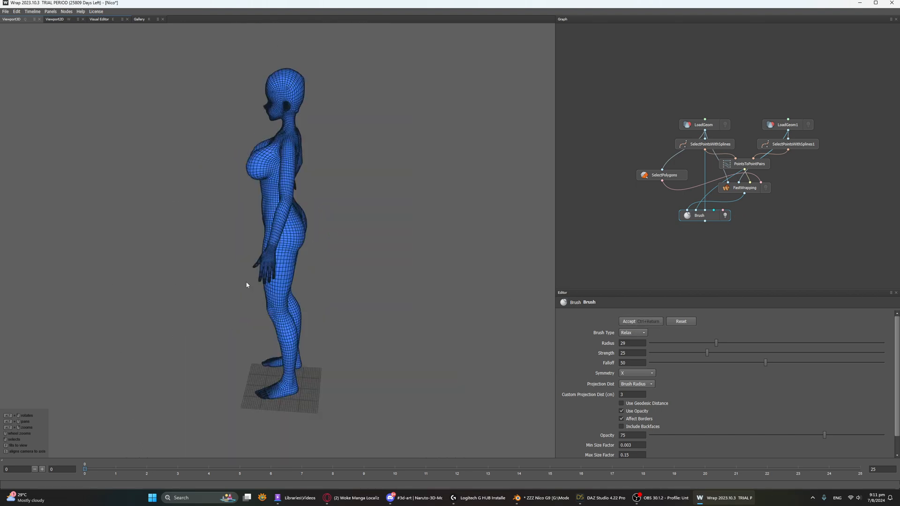
Step: Examine the head, face and upper body of the brushed mesh from the front
{"action": "left_click_drag", "start_coordinate": [246, 285], "coordinate": [378, 263], "text": "alt"}
{"action": "middle_click_drag", "start_coordinate": [323, 226], "coordinate": [342, 356], "text": "alt"}
{"action": "scroll", "coordinate": [336, 336], "scroll_direction": "up", "scroll_amount": 3}
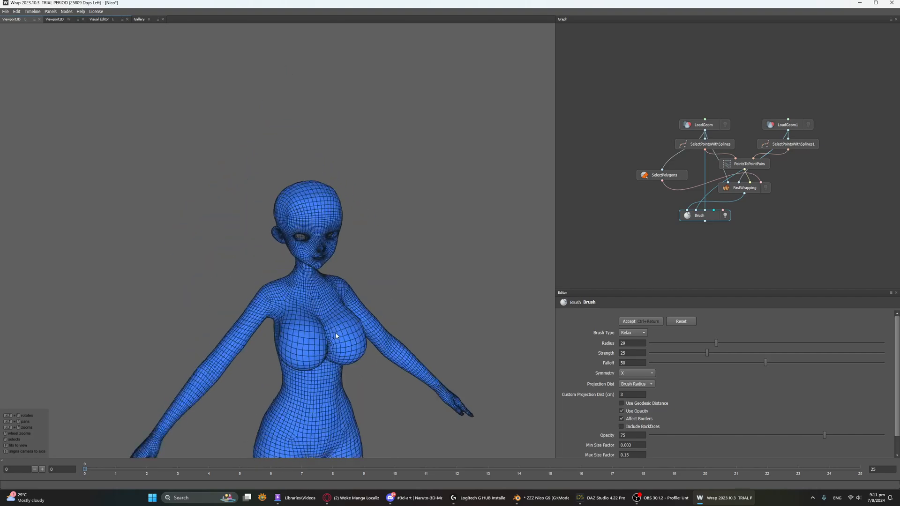
{"action": "scroll", "coordinate": [336, 336], "scroll_direction": "up", "scroll_amount": 3}
{"action": "left_click_drag", "start_coordinate": [348, 352], "coordinate": [306, 346], "text": "alt"}
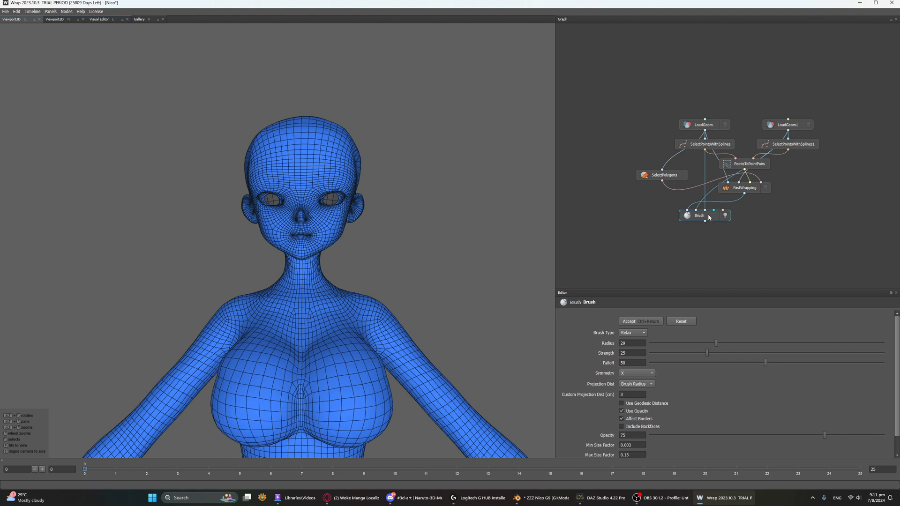
Step: Return to brush editing, select the RelaxProj brush and examine the chest up close from the front
{"action": "key", "text": "e"}
{"action": "scroll", "coordinate": [342, 217], "scroll_direction": "up", "scroll_amount": 4}
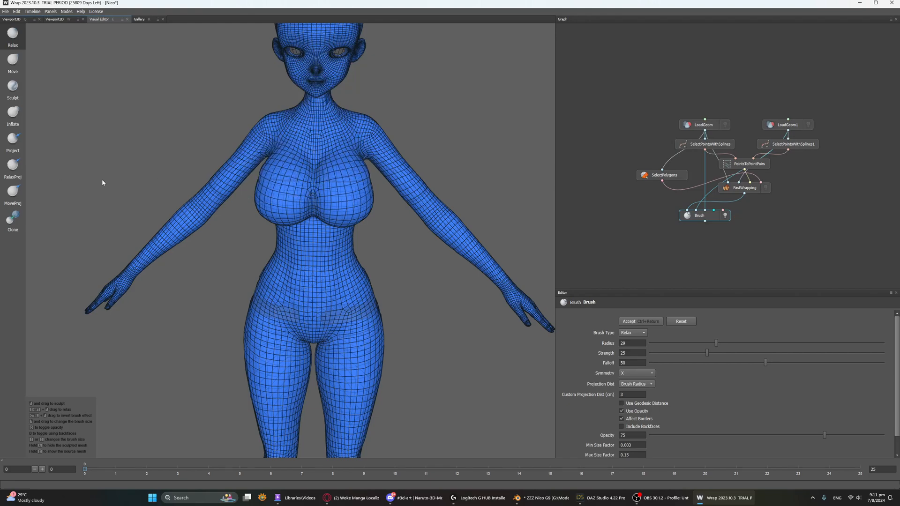
{"action": "left_click", "coordinate": [14, 168]}
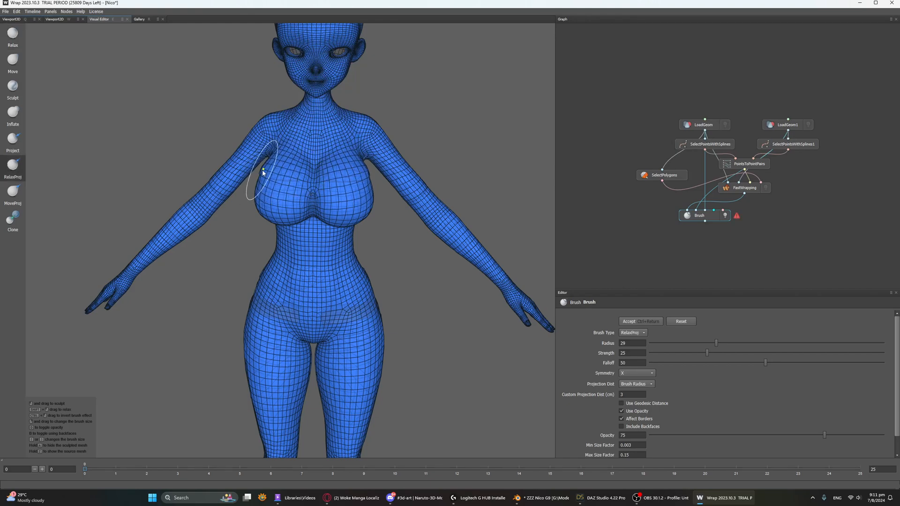
{"action": "left_click_drag", "start_coordinate": [305, 192], "coordinate": [313, 136], "text": "alt"}
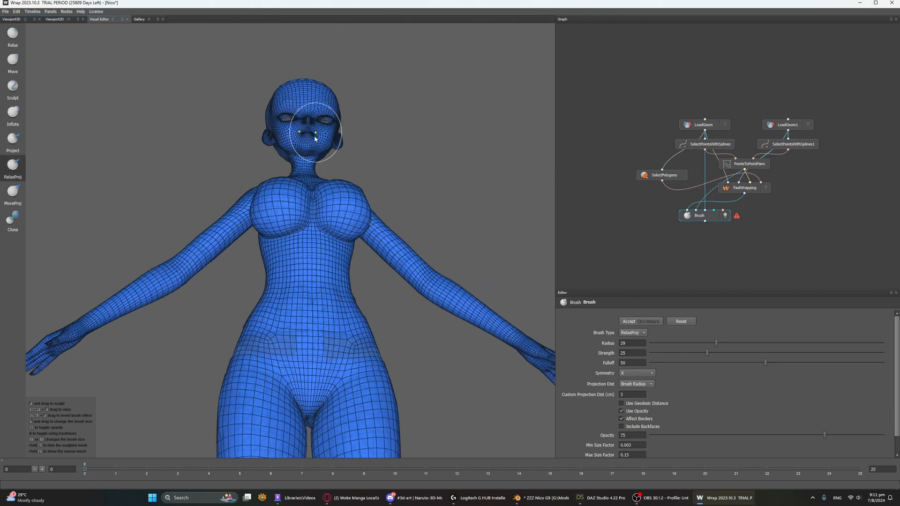
{"action": "mouse_move", "coordinate": [269, 234]}
{"action": "left_mouse_down", "text": "alt"}
{"action": "mouse_move", "coordinate": [241, 195]}
{"action": "mouse_move", "coordinate": [296, 245]}
{"action": "mouse_move", "coordinate": [281, 232]}
{"action": "left_mouse_up", "text": "alt"}
{"action": "scroll", "coordinate": [281, 232], "scroll_direction": "up", "scroll_amount": 5}
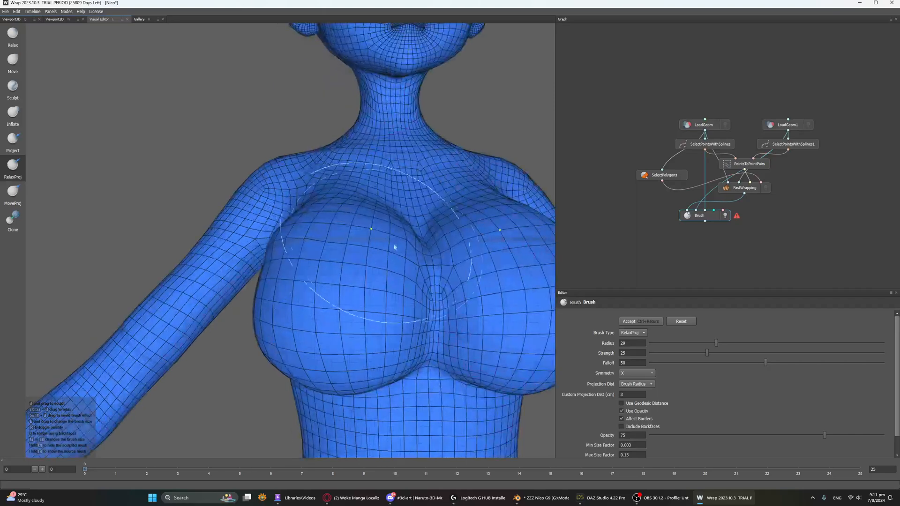
{"action": "middle_click_drag", "start_coordinate": [404, 248], "coordinate": [356, 234], "text": "alt"}
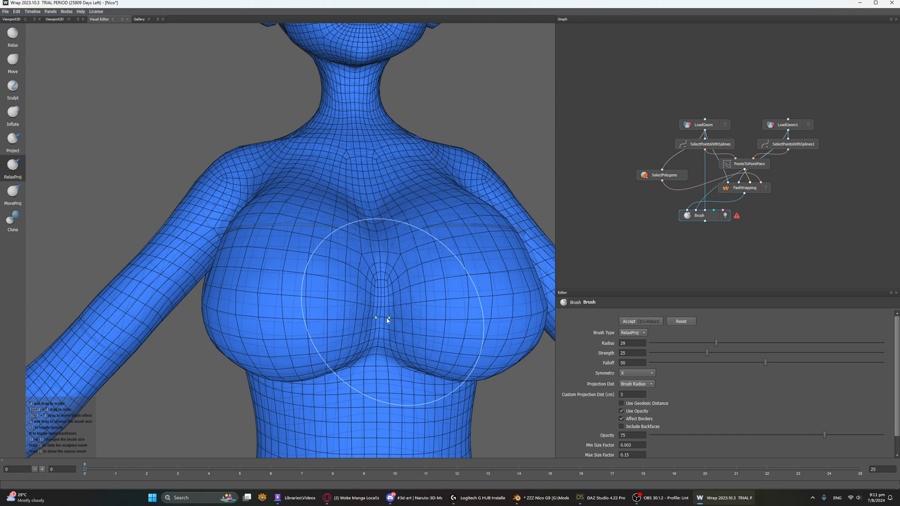
Step: Select the Clone brush and examine the chest, shoulders, neck and head from the side and front
{"action": "left_click", "coordinate": [18, 226]}
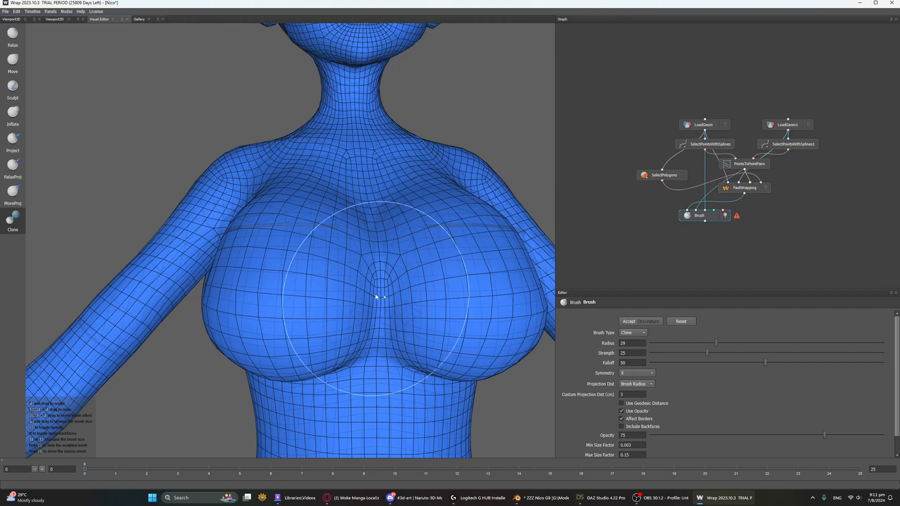
{"action": "scroll", "coordinate": [378, 298], "scroll_direction": "down", "scroll_amount": 3}
{"action": "left_click_drag", "start_coordinate": [401, 283], "coordinate": [394, 225], "text": "alt"}
{"action": "mouse_move", "coordinate": [527, 363]}
{"action": "left_mouse_down", "text": "alt"}
{"action": "mouse_move", "coordinate": [466, 343]}
{"action": "mouse_move", "coordinate": [441, 417]}
{"action": "left_mouse_up", "text": "alt"}
{"action": "left_click_drag", "start_coordinate": [469, 382], "coordinate": [449, 377], "text": "alt"}
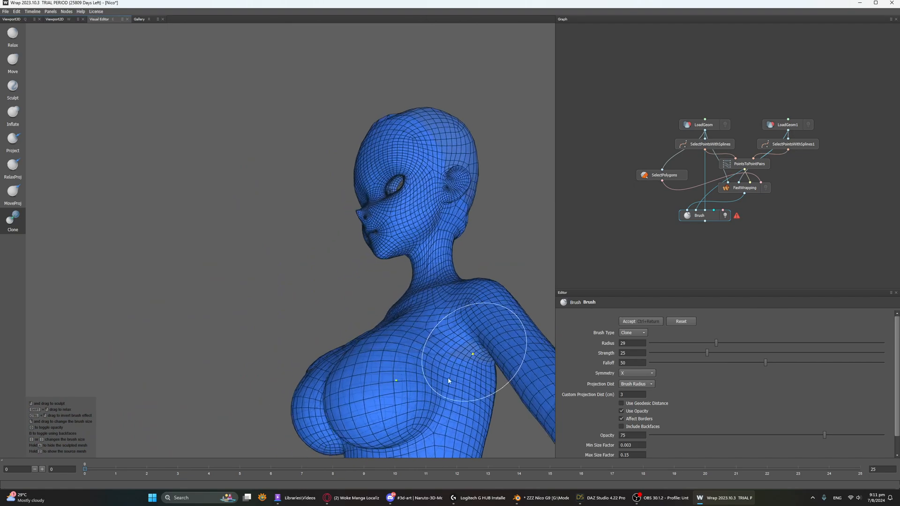
{"action": "left_click_drag", "start_coordinate": [340, 391], "coordinate": [402, 392], "text": "alt"}
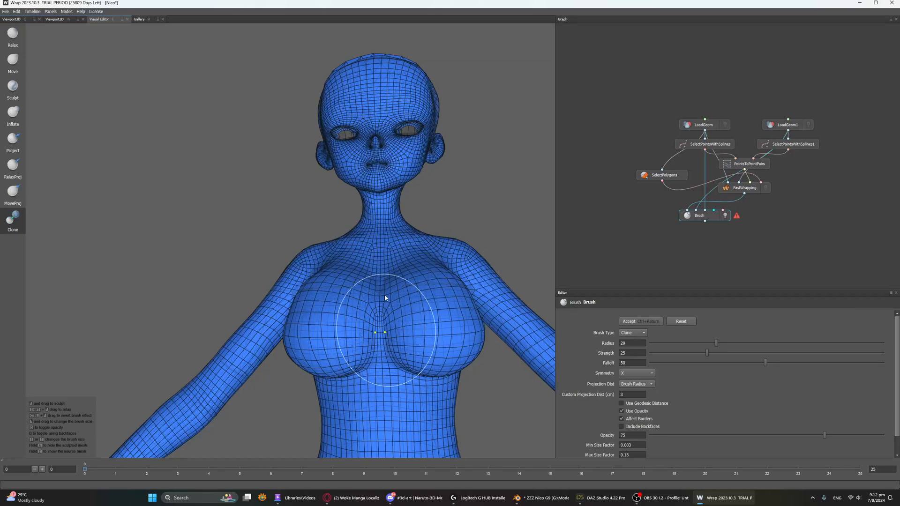
{"action": "mouse_move", "coordinate": [390, 225]}
{"action": "left_mouse_down", "text": "alt"}
{"action": "mouse_move", "coordinate": [361, 208]}
{"action": "mouse_move", "coordinate": [294, 216]}
{"action": "left_mouse_up", "text": "alt"}
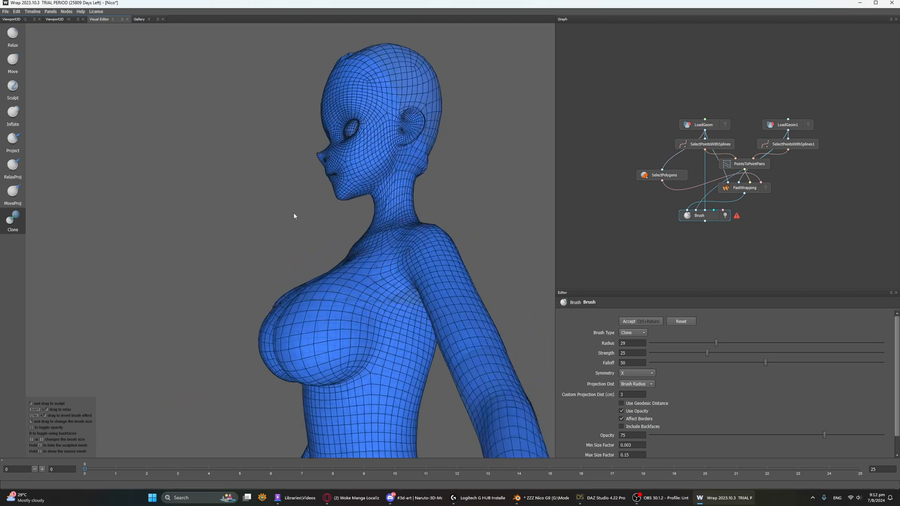
{"action": "left_click_drag", "start_coordinate": [375, 185], "coordinate": [448, 251], "text": "alt"}
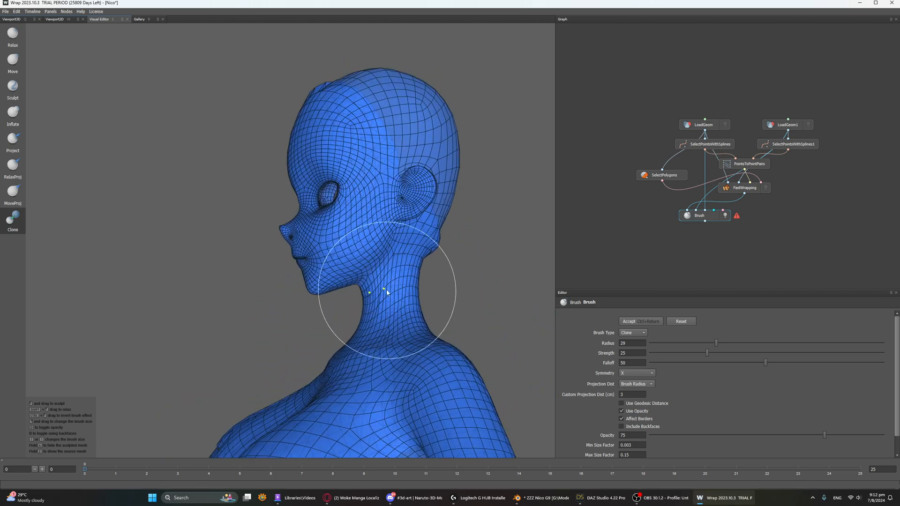
{"action": "mouse_move", "coordinate": [386, 291]}
{"action": "left_mouse_down", "text": "alt"}
{"action": "mouse_move", "coordinate": [402, 263]}
{"action": "mouse_move", "coordinate": [385, 300]}
{"action": "mouse_move", "coordinate": [321, 339]}
{"action": "mouse_move", "coordinate": [368, 374]}
{"action": "left_mouse_up", "text": "alt"}
{"action": "middle_click_drag", "start_coordinate": [367, 373], "coordinate": [322, 211], "text": "alt"}
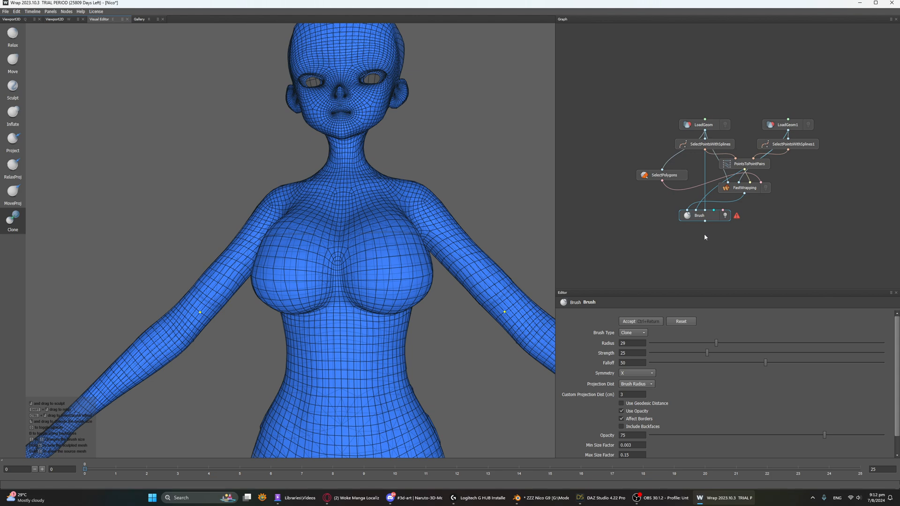
Step: Add a SaveGeom node below the Brush node and connect the Brush output to its input
{"action": "middle_click_drag", "start_coordinate": [655, 236], "coordinate": [639, 197]}
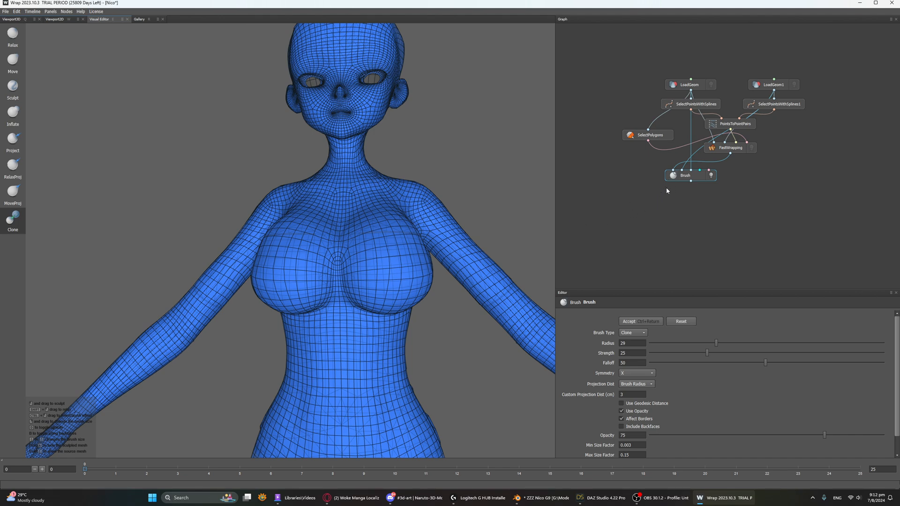
{"action": "right_click", "coordinate": [631, 217]}
{"action": "mouse_move", "coordinate": [656, 242]}
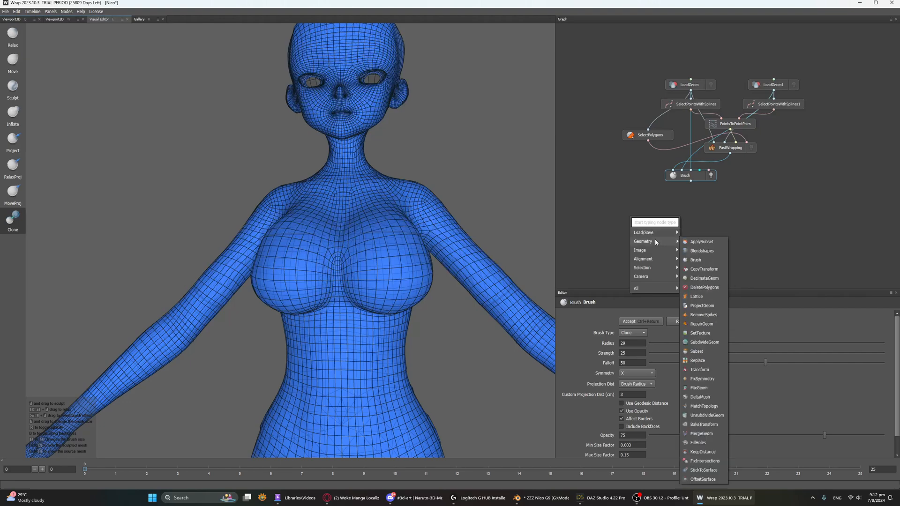
{"action": "mouse_move", "coordinate": [634, 231]}
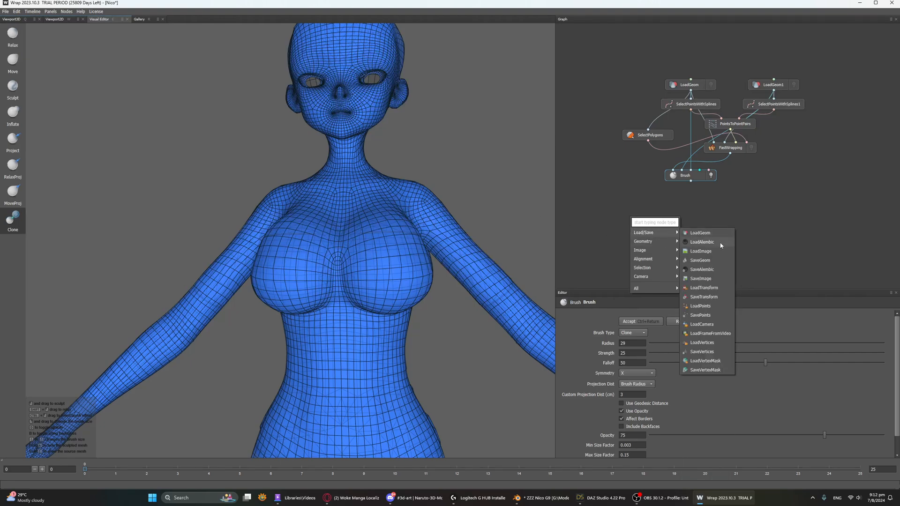
{"action": "left_click", "coordinate": [717, 261]}
{"action": "left_click_drag", "start_coordinate": [631, 214], "coordinate": [665, 201]}
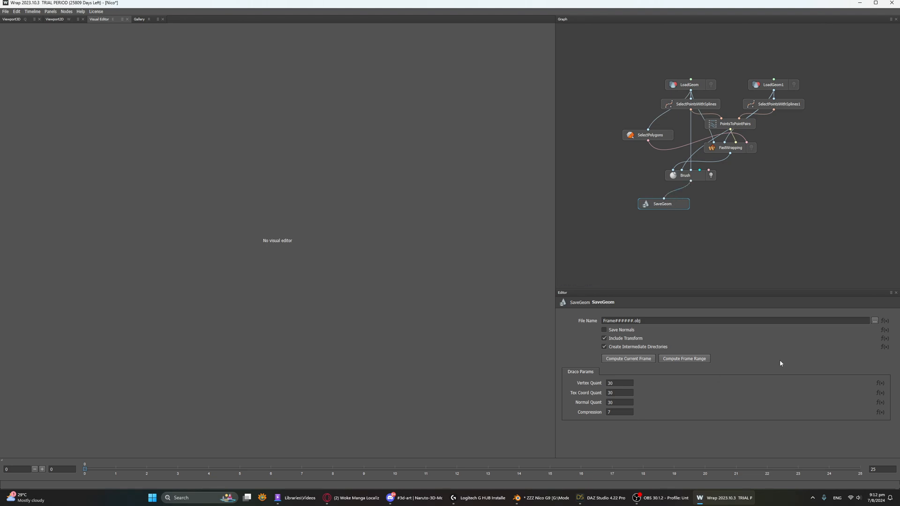
Step: Set the SaveGeom output file to Nico G9 in the Output folder of Wrap3 Stuff
{"action": "left_click", "coordinate": [875, 321]}
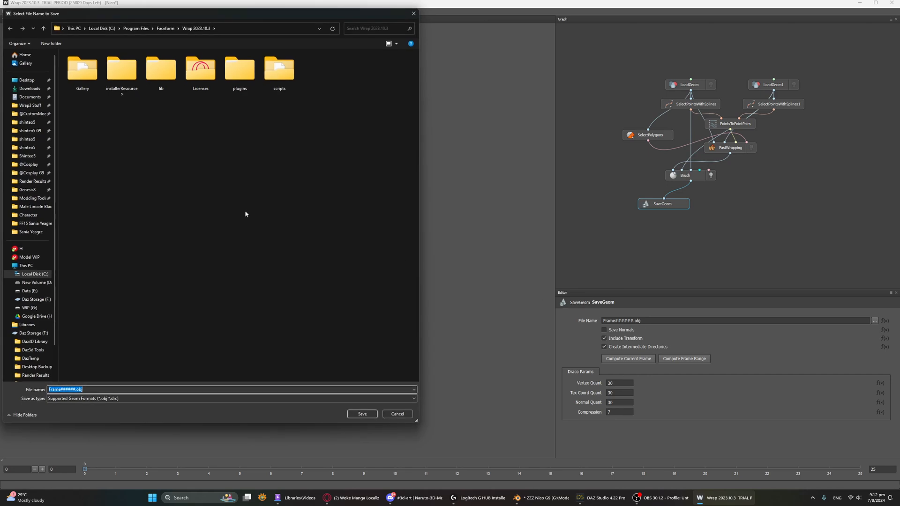
{"action": "left_click", "coordinate": [30, 105]}
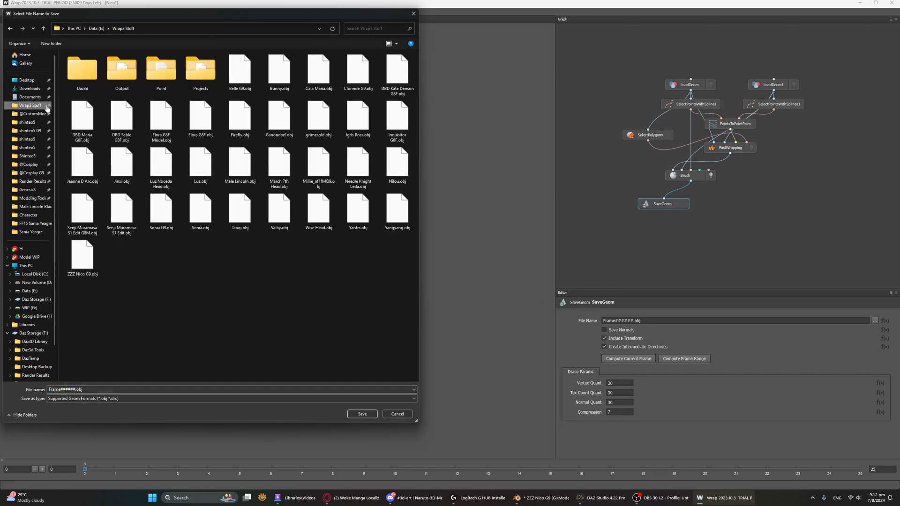
{"action": "double_click", "coordinate": [122, 71]}
{"action": "left_click", "coordinate": [122, 70]}
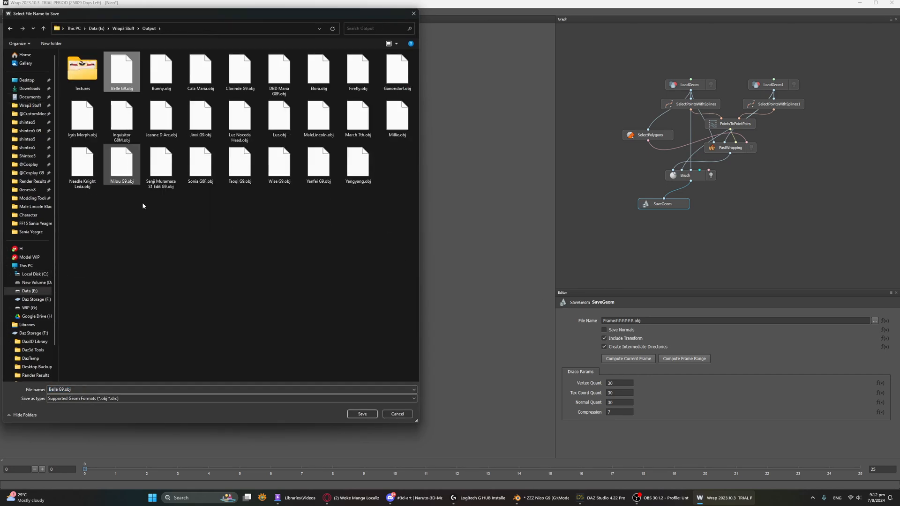
{"action": "left_click", "coordinate": [129, 389]}
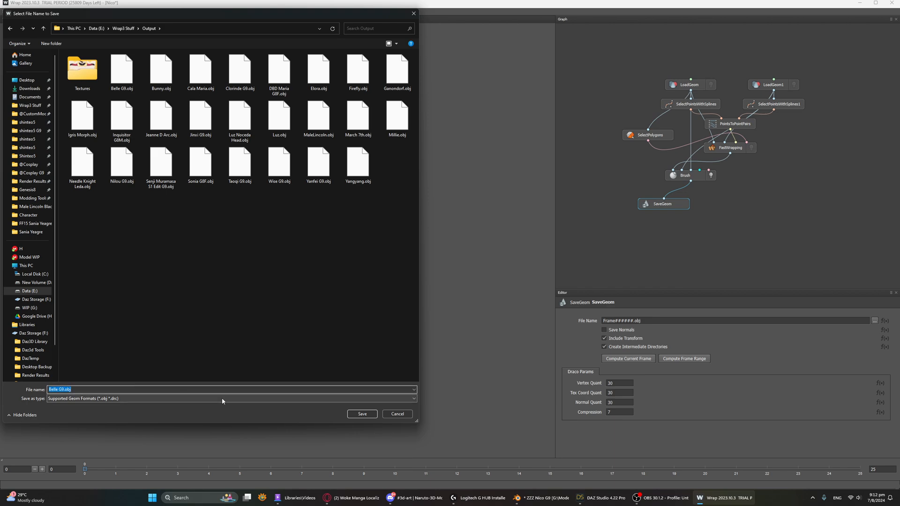
{"action": "type", "text": "Nico G9"}
{"action": "left_click", "coordinate": [359, 413]}
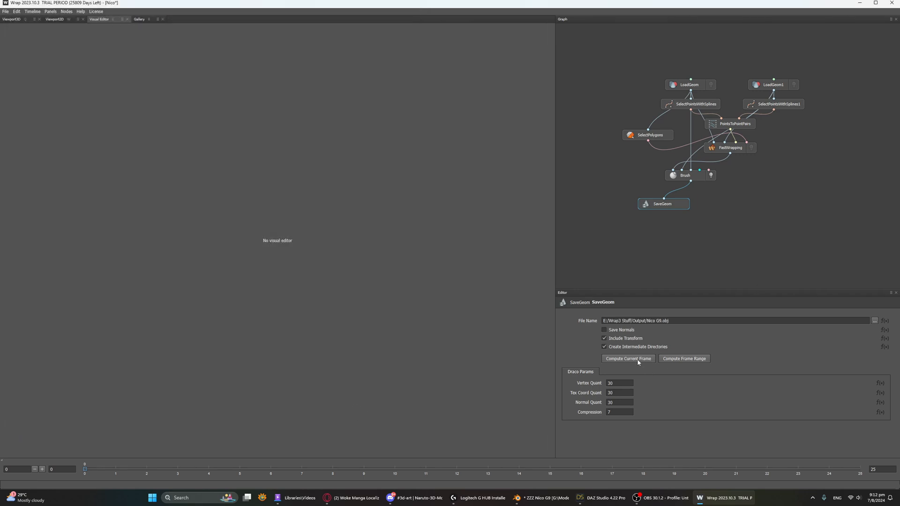
Step: Switch to Blender and hide Collection 2 containing the original character
{"action": "left_click", "coordinate": [544, 499]}
{"action": "middle_click_drag", "start_coordinate": [295, 162], "coordinate": [551, 157]}
{"action": "left_click", "coordinate": [892, 44]}
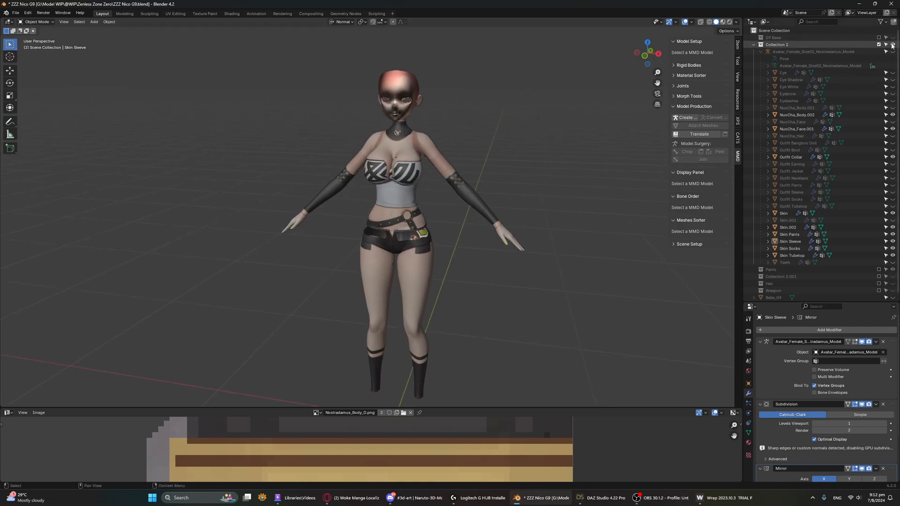
Step: Import Nico G9.obj as Wavefront OBJ from the Output folder of Wrap3 Stuff
{"action": "left_click", "coordinate": [16, 13]}
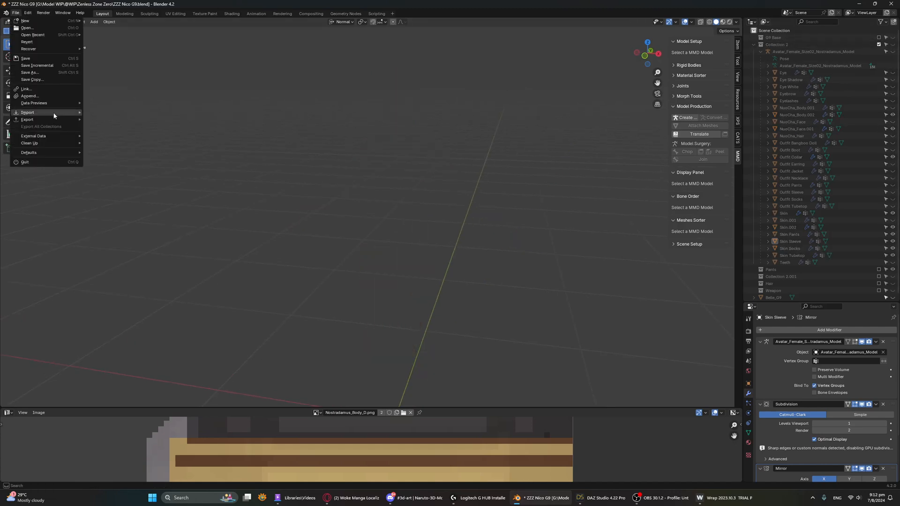
{"action": "mouse_move", "coordinate": [54, 116]}
{"action": "left_click", "coordinate": [118, 142]}
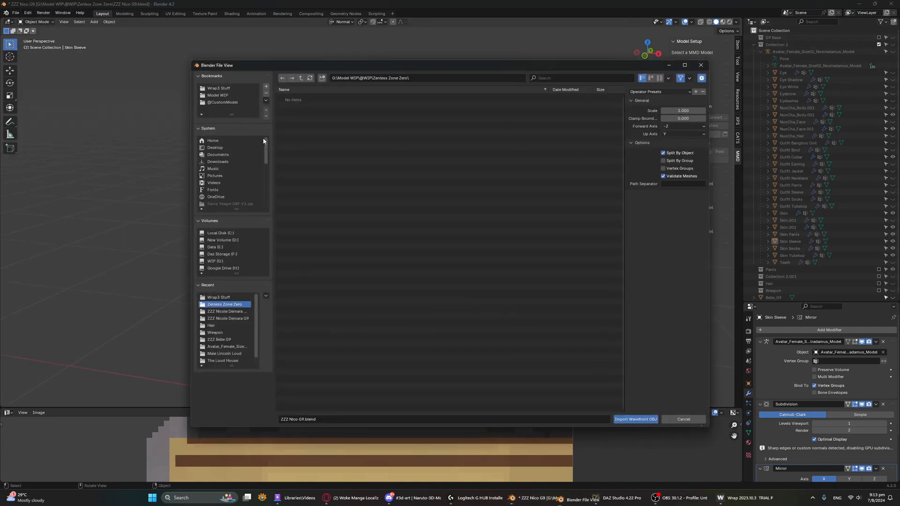
{"action": "left_click", "coordinate": [230, 298]}
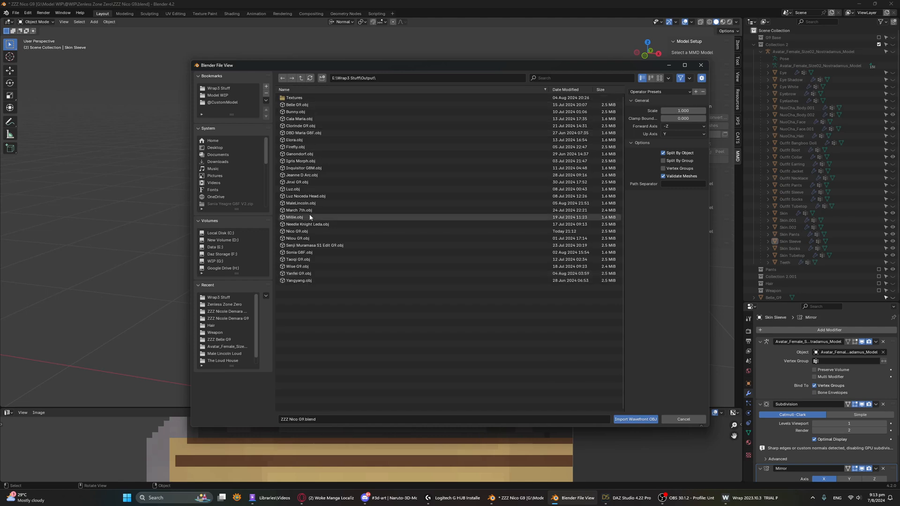
{"action": "left_click", "coordinate": [312, 231]}
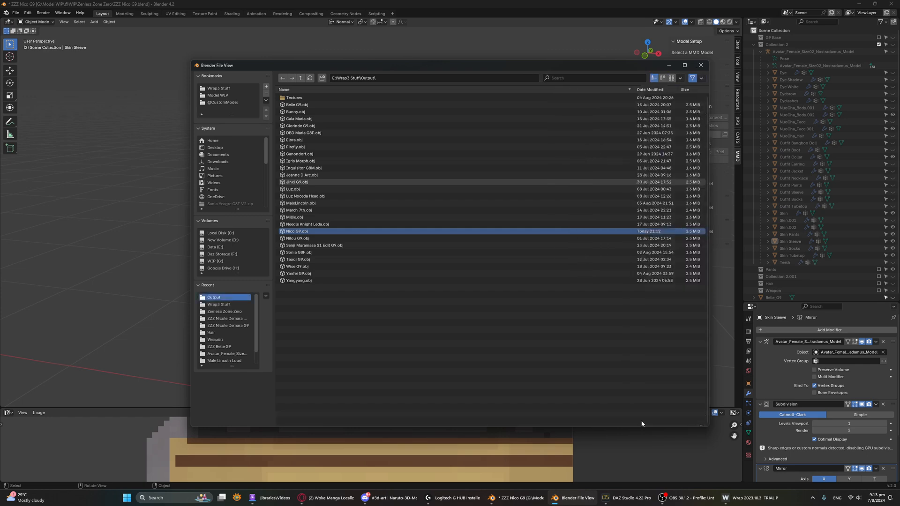
{"action": "left_click", "coordinate": [635, 419]}
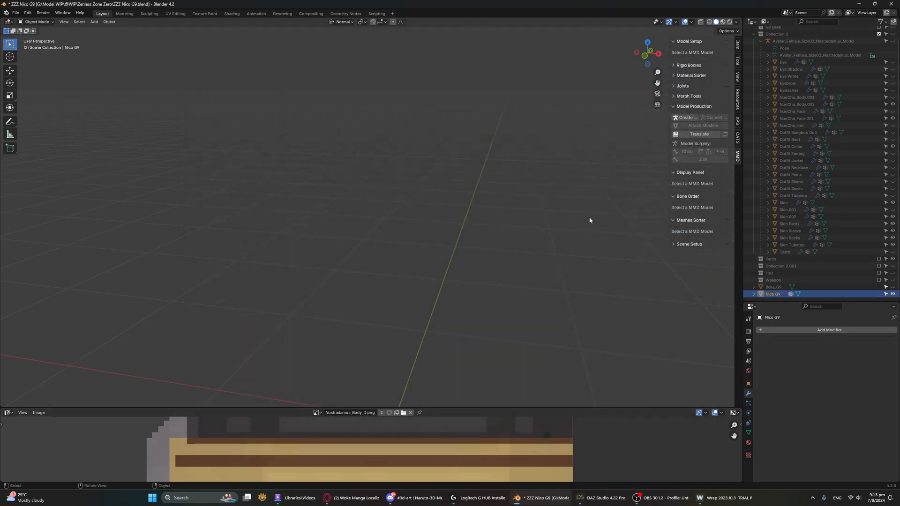
Step: Scale the imported Nico G9 body by 0.01 and shade it smooth
{"action": "middle_click_drag", "start_coordinate": [430, 244], "coordinate": [465, 205]}
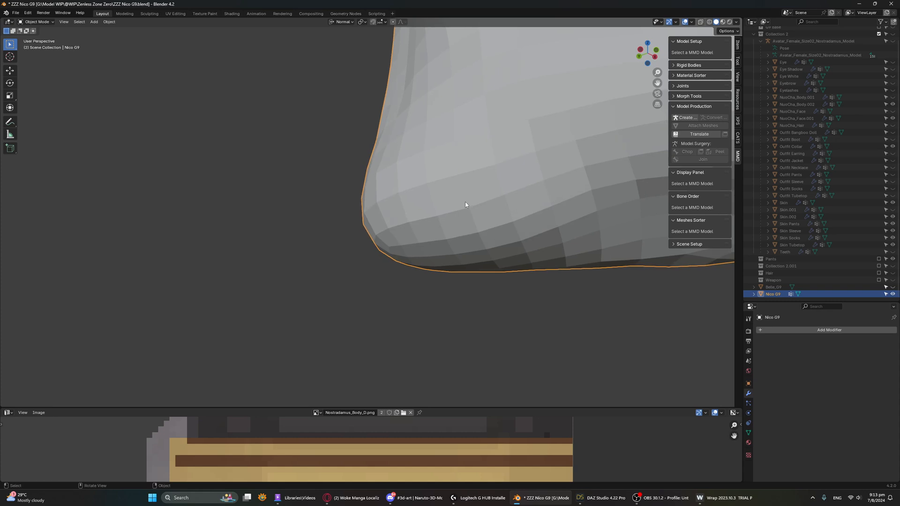
{"action": "type", "text": "s0.01"}
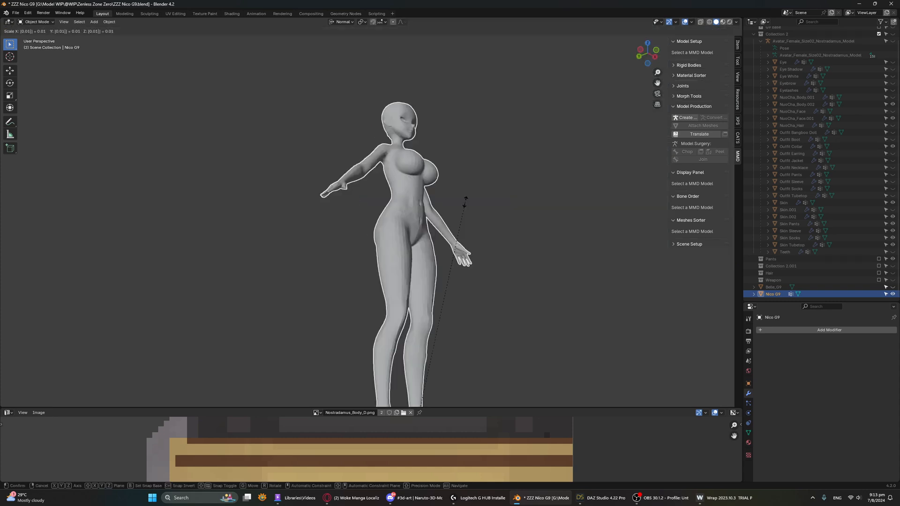
{"action": "key", "text": "Return"}
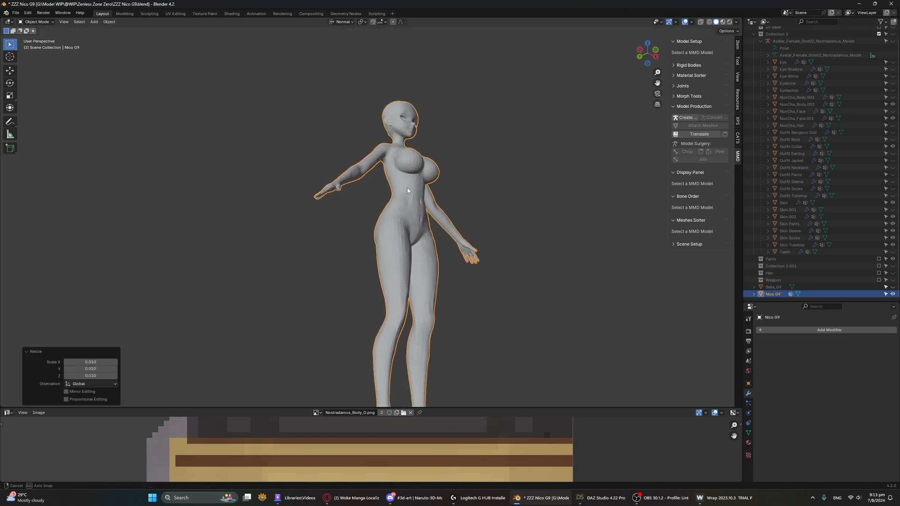
{"action": "middle_click_drag", "start_coordinate": [493, 216], "coordinate": [373, 207]}
{"action": "right_click", "coordinate": [515, 99]}
{"action": "left_click", "coordinate": [515, 98]}
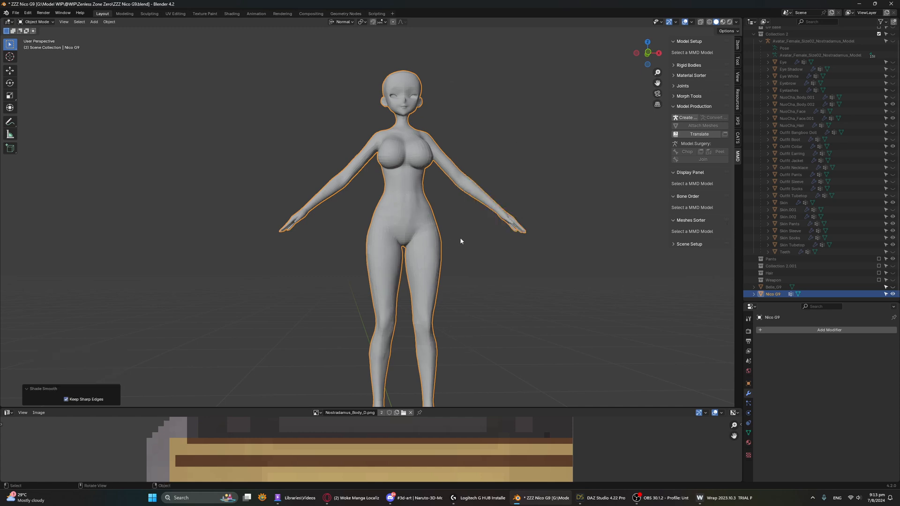
Step: Show Collection 2 over the imported body and examine how the two overlap at the chest and torso
{"action": "middle_click_drag", "start_coordinate": [461, 238], "coordinate": [397, 270]}
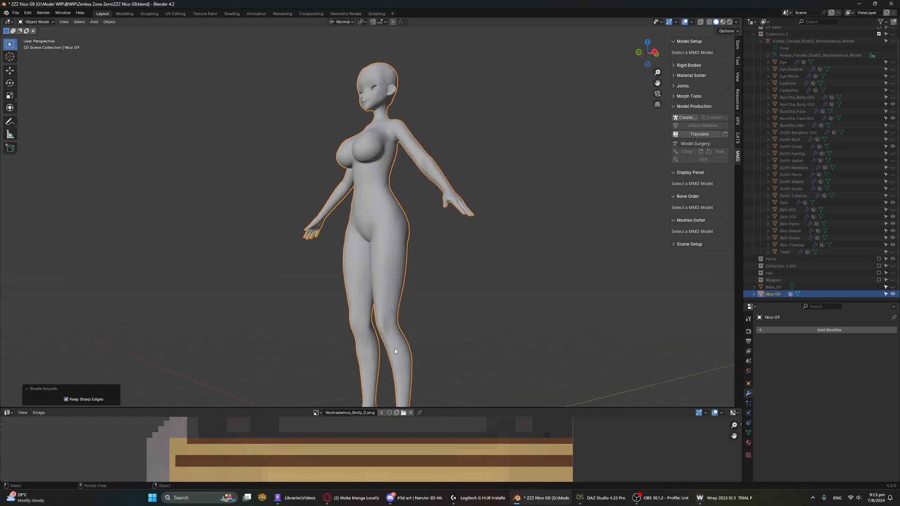
{"action": "middle_click_drag", "start_coordinate": [395, 351], "coordinate": [495, 308]}
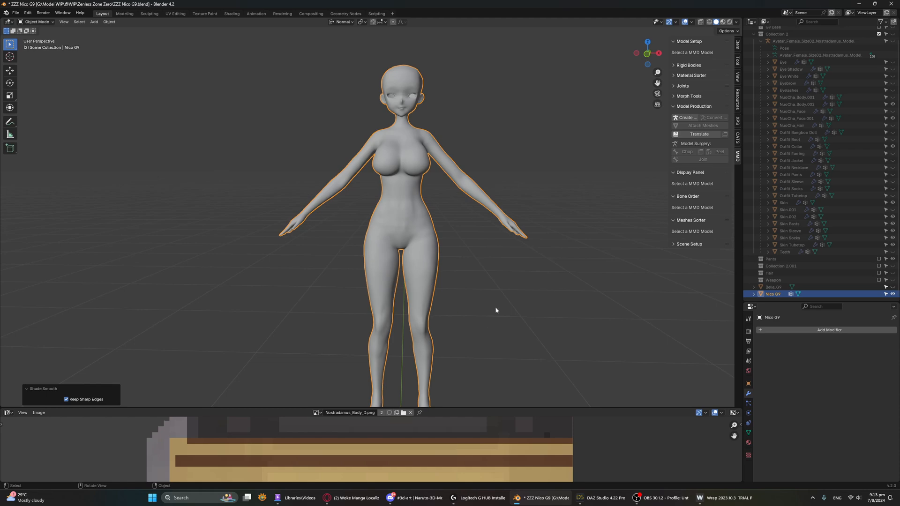
{"action": "left_click", "coordinate": [893, 34]}
{"action": "scroll", "coordinate": [351, 193], "scroll_direction": "up", "scroll_amount": 3}
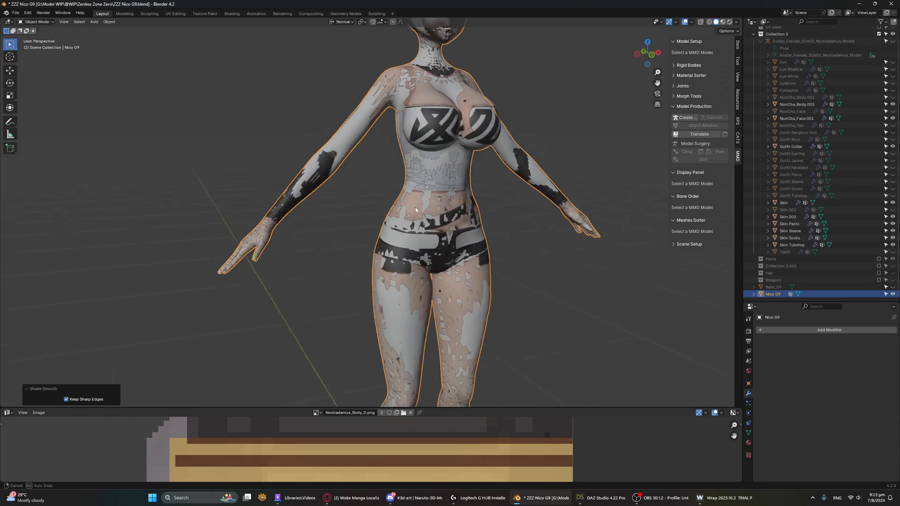
{"action": "middle_click_drag", "start_coordinate": [416, 207], "coordinate": [372, 149]}
{"action": "middle_click_drag", "start_coordinate": [454, 115], "coordinate": [366, 141]}
Step: In Edit Mode, move the upper breast outward about 0.003 m along its normal, with a proportional editing size of about 0.12
{"action": "key", "text": "Tab"}
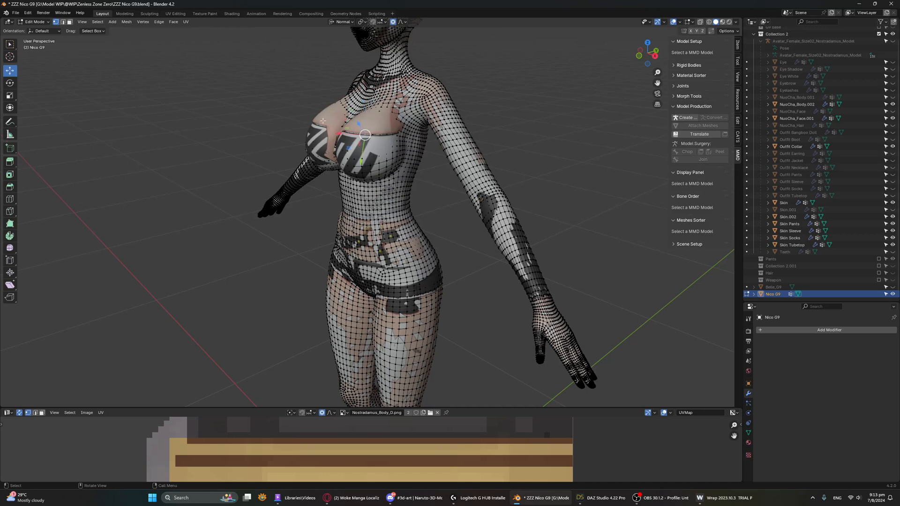
{"action": "middle_click_drag", "start_coordinate": [324, 121], "coordinate": [264, 106]}
{"action": "key", "text": "g"}
{"action": "key", "text": "z"}
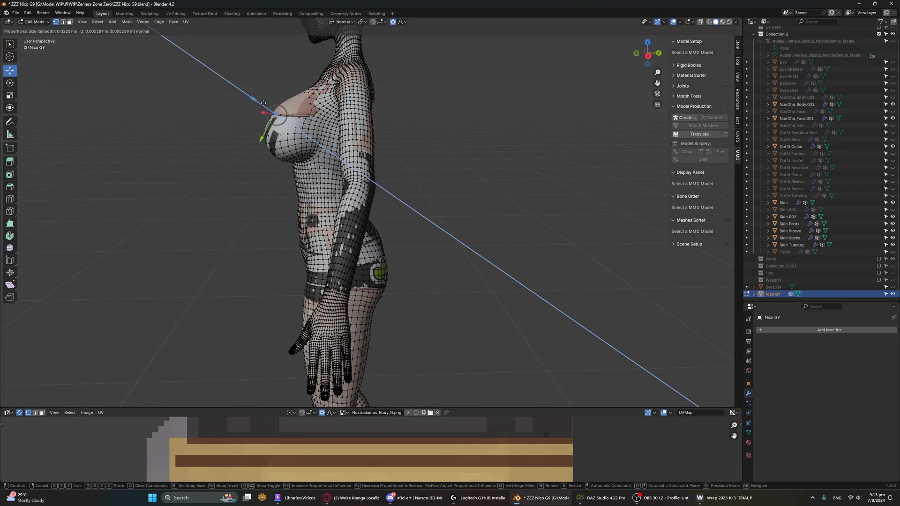
{"action": "scroll", "coordinate": [263, 101], "scroll_direction": "down", "scroll_amount": 7}
{"action": "scroll", "coordinate": [266, 102], "scroll_direction": "down", "scroll_amount": 9}
{"action": "scroll", "coordinate": [266, 101], "scroll_direction": "down", "scroll_amount": 2}
{"action": "left_click", "coordinate": [265, 102]}
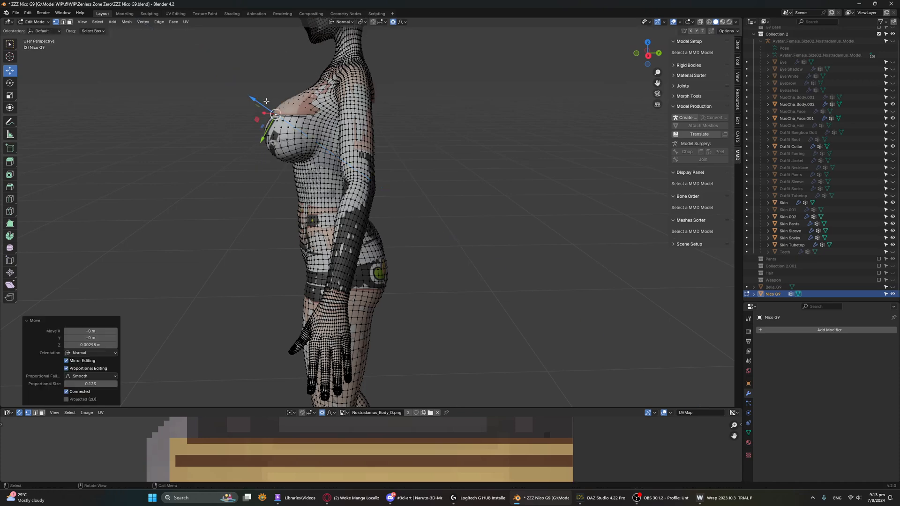
{"action": "middle_click_drag", "start_coordinate": [266, 101], "coordinate": [391, 109]}
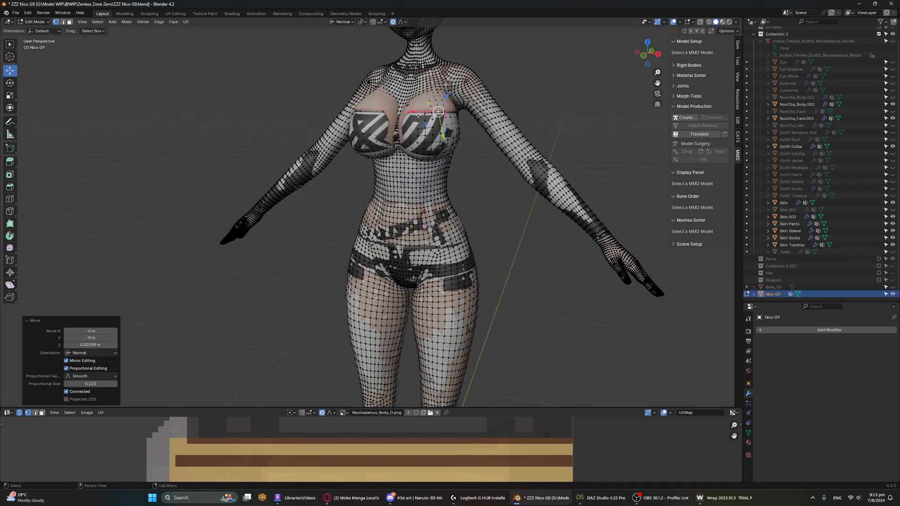
Step: In Sculpt Mode, sculpt the upper centre of the chest with the Crease brush, mirrored on X
{"action": "key", "text": "Tab"}
{"action": "key", "text": "Tab"}
{"action": "key", "text": "Tab"}
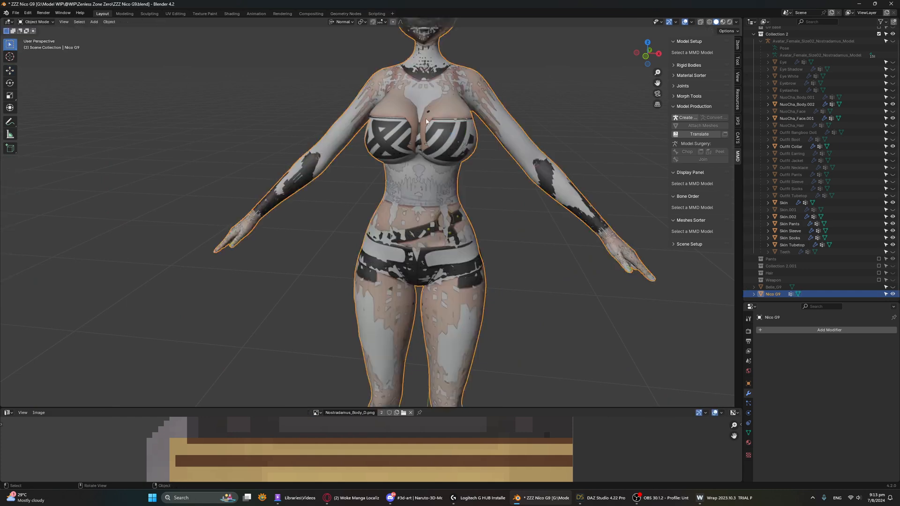
{"action": "key", "text": "ctrl+Tab"}
{"action": "left_click", "coordinate": [422, 157]}
{"action": "scroll", "coordinate": [422, 174], "scroll_direction": "up", "scroll_amount": 3}
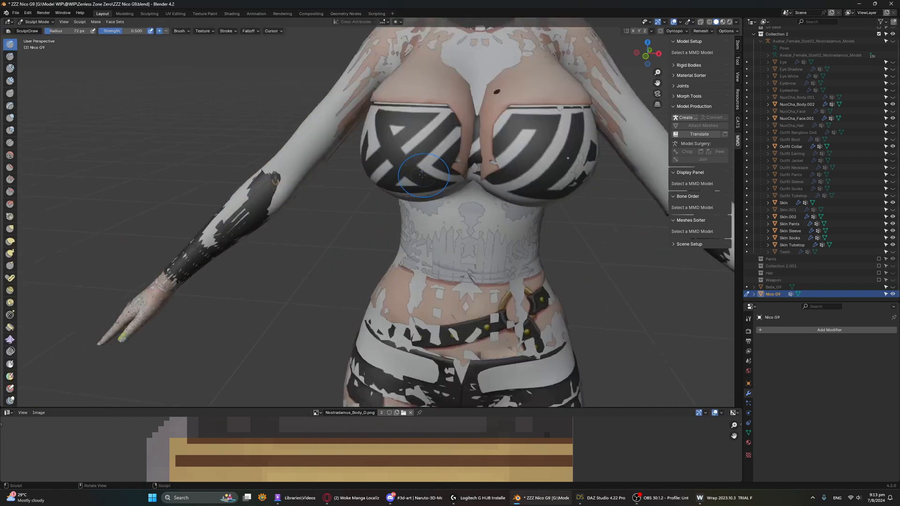
{"action": "scroll", "coordinate": [422, 174], "scroll_direction": "down", "scroll_amount": 3}
{"action": "key", "text": "shift+c"}
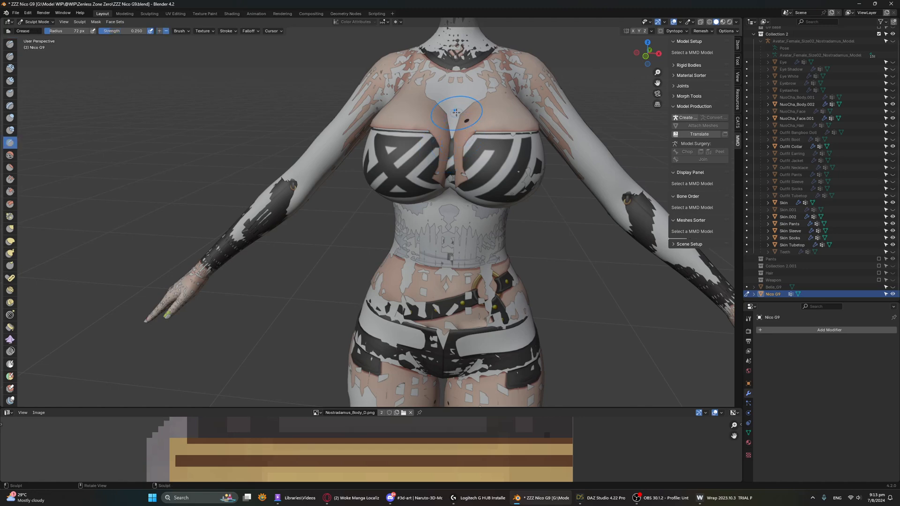
{"action": "mouse_move", "coordinate": [456, 113]}
{"action": "left_mouse_down"}
{"action": "mouse_move", "coordinate": [451, 136]}
{"action": "mouse_move", "coordinate": [453, 101]}
{"action": "mouse_move", "coordinate": [454, 129]}
{"action": "left_mouse_up"}
{"action": "left_click_drag", "start_coordinate": [462, 101], "coordinate": [465, 109]}
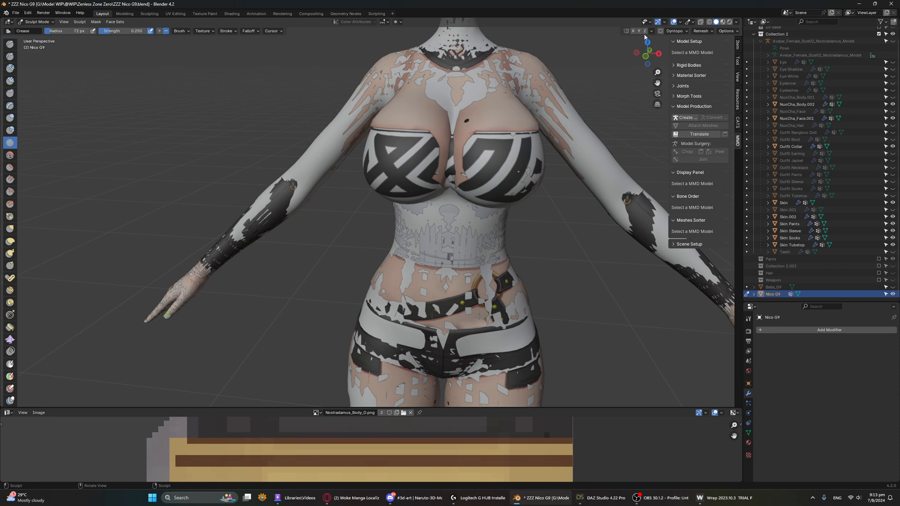
{"action": "mouse_move", "coordinate": [474, 75]}
{"action": "left_mouse_down"}
{"action": "mouse_move", "coordinate": [467, 104]}
{"action": "mouse_move", "coordinate": [478, 89]}
{"action": "left_mouse_up"}
{"action": "mouse_move", "coordinate": [452, 125]}
{"action": "left_mouse_down"}
{"action": "mouse_move", "coordinate": [455, 107]}
{"action": "mouse_move", "coordinate": [483, 87]}
{"action": "left_mouse_up"}
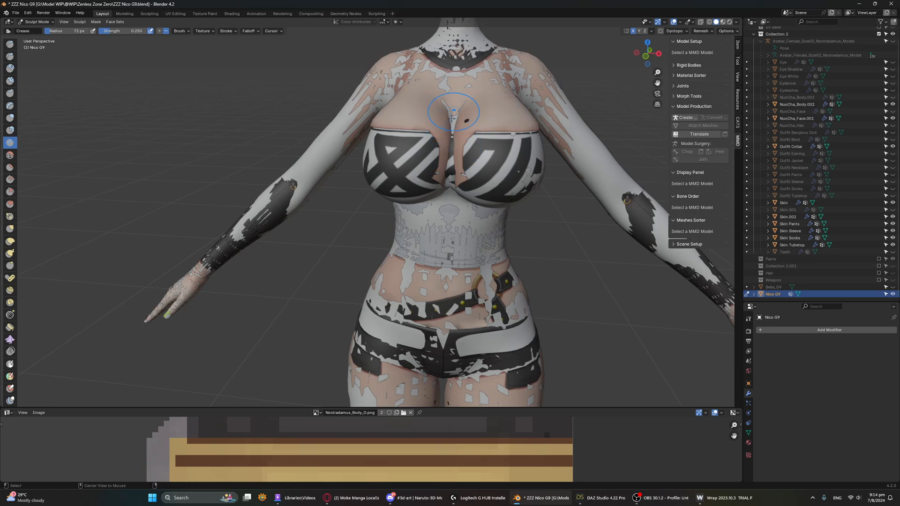
Step: Sculpt the waist and thighs with the Crease brush, keeping the X mirroring
{"action": "scroll", "coordinate": [453, 118], "scroll_direction": "down", "scroll_amount": 6}
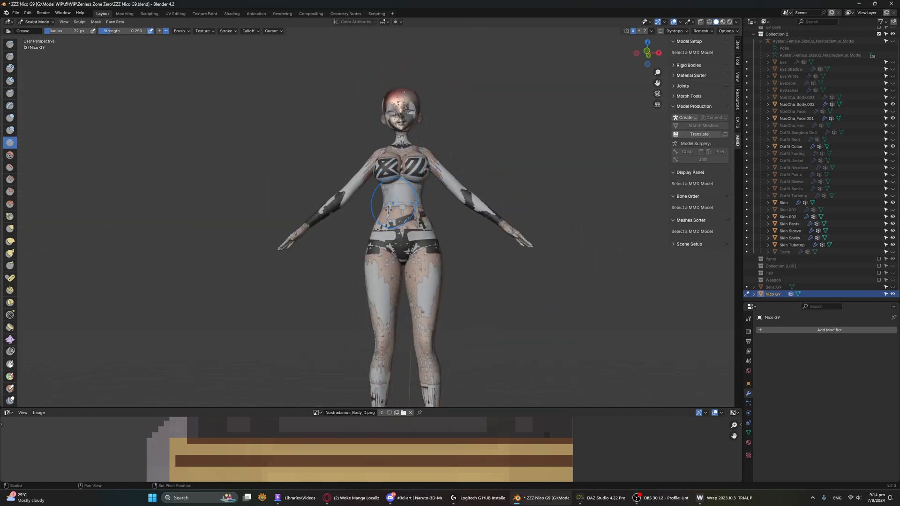
{"action": "mouse_move", "coordinate": [390, 209]}
{"action": "left_mouse_down"}
{"action": "mouse_move", "coordinate": [371, 267]}
{"action": "mouse_move", "coordinate": [388, 346]}
{"action": "mouse_move", "coordinate": [368, 378]}
{"action": "mouse_move", "coordinate": [375, 372]}
{"action": "mouse_move", "coordinate": [370, 287]}
{"action": "left_mouse_up"}
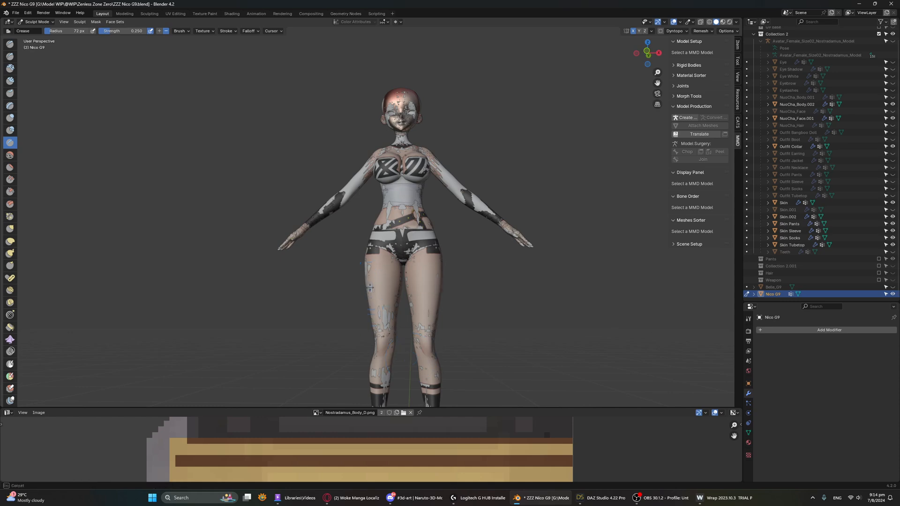
{"action": "mouse_move", "coordinate": [446, 274]}
{"action": "middle_mouse_down", "text": "alt"}
{"action": "mouse_move", "coordinate": [448, 155]}
{"action": "mouse_move", "coordinate": [438, 232]}
{"action": "mouse_move", "coordinate": [473, 240]}
{"action": "mouse_move", "coordinate": [443, 240]}
{"action": "middle_mouse_up", "text": "alt"}
Step: Hide the original character's Skin, Skin.002, Skin Pants, Skin Sleeve, Skin Socks and Skin Tubetop objects
{"action": "key", "text": "Tab"}
{"action": "key", "text": "Tab"}
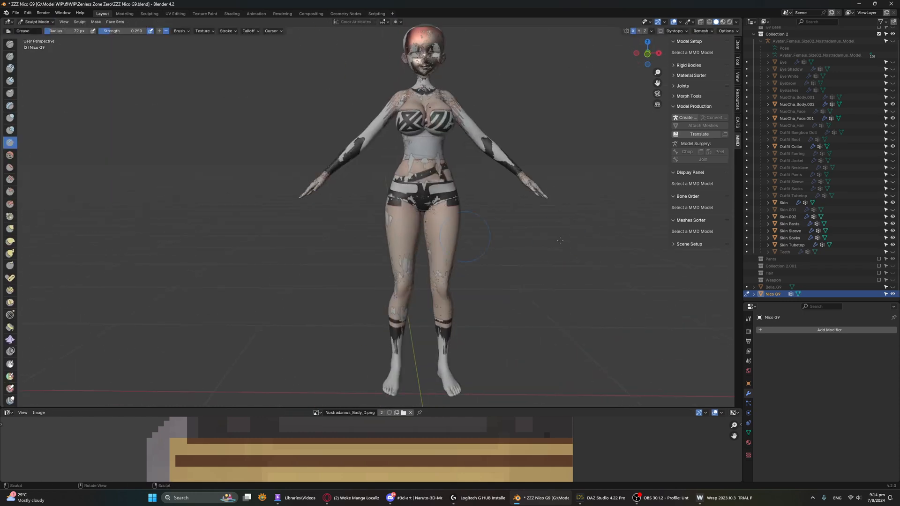
{"action": "left_click", "coordinate": [893, 203]}
{"action": "left_click_drag", "start_coordinate": [893, 216], "coordinate": [893, 244]}
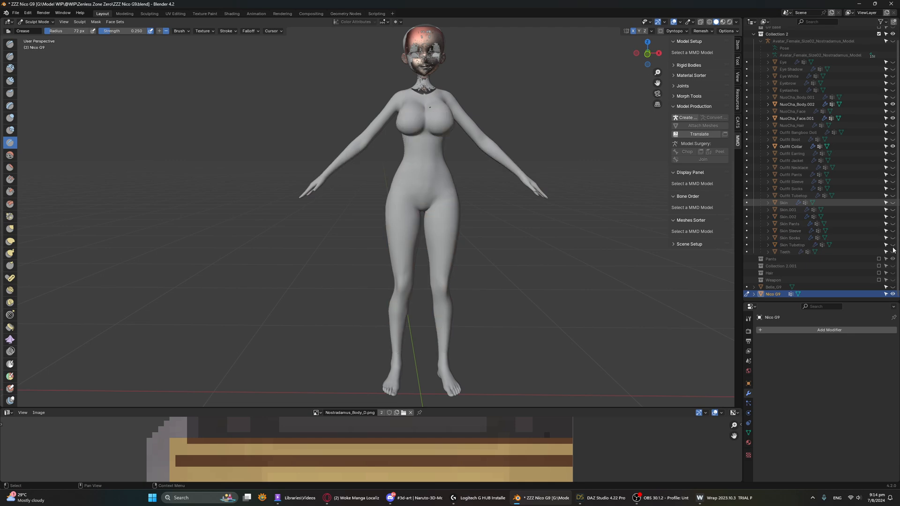
Step: Hide NuoCha_Face.001 and NuoCha_Body.002, and show all outfit objects from Outfit Bangboo Doll to Outfit Tubetop
{"action": "left_click", "coordinate": [893, 118]}
{"action": "left_click", "coordinate": [893, 105]}
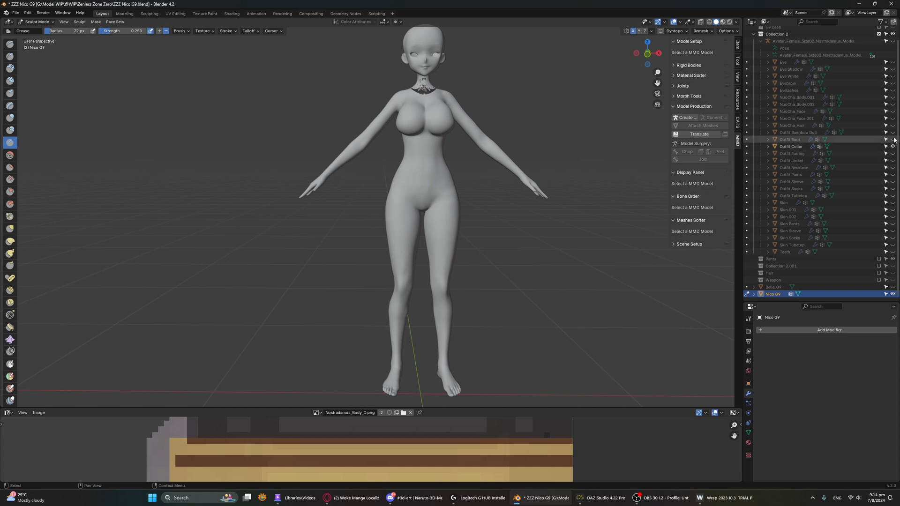
{"action": "left_click_drag", "start_coordinate": [893, 133], "coordinate": [893, 204]}
{"action": "left_click", "coordinate": [893, 203]}
Step: Sculpt the knees and shins inward with the Crease brush, mirrored on X, so the skin sits beneath the socks
{"action": "middle_click_drag", "start_coordinate": [435, 255], "coordinate": [419, 260]}
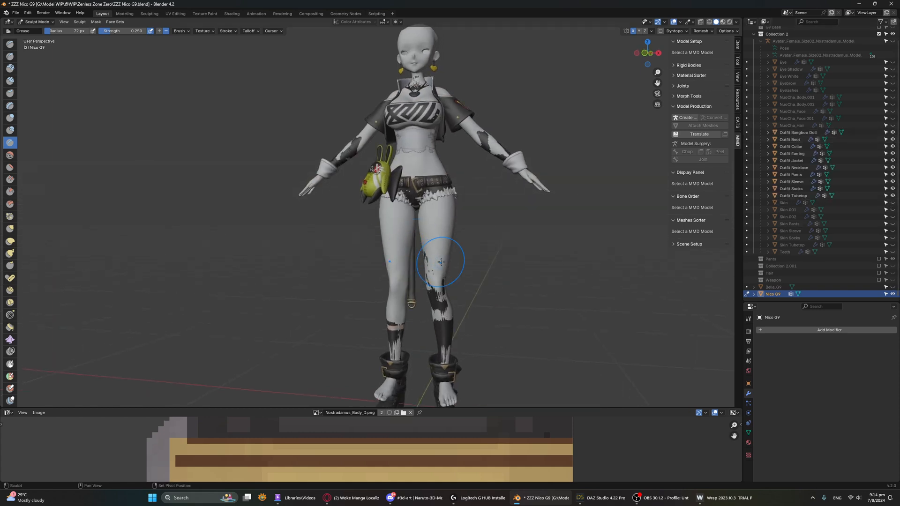
{"action": "mouse_move", "coordinate": [441, 276]}
{"action": "left_mouse_down"}
{"action": "mouse_move", "coordinate": [443, 265]}
{"action": "mouse_move", "coordinate": [440, 290]}
{"action": "left_mouse_up"}
{"action": "mouse_move", "coordinate": [402, 338]}
{"action": "left_mouse_down"}
{"action": "mouse_move", "coordinate": [408, 330]}
{"action": "mouse_move", "coordinate": [394, 365]}
{"action": "left_mouse_up"}
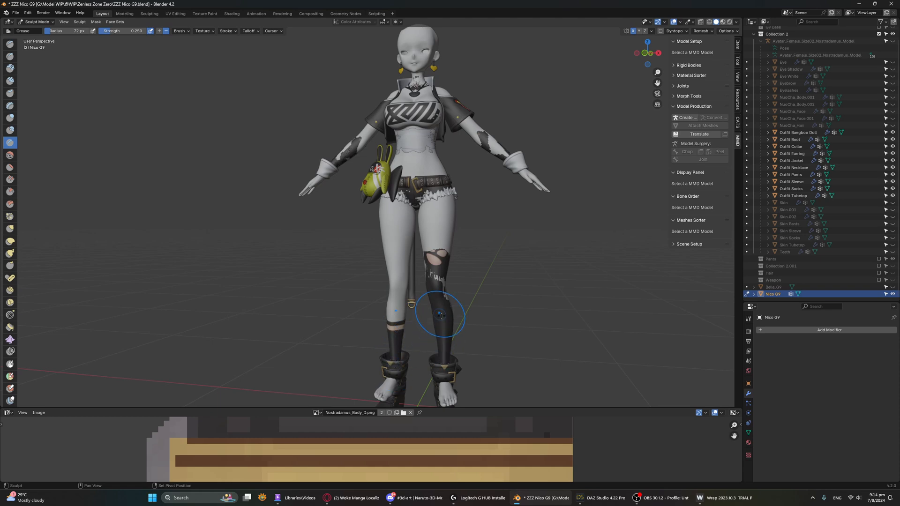
{"action": "key", "text": "KP_3"}
{"action": "middle_click_drag", "start_coordinate": [397, 253], "coordinate": [324, 291]}
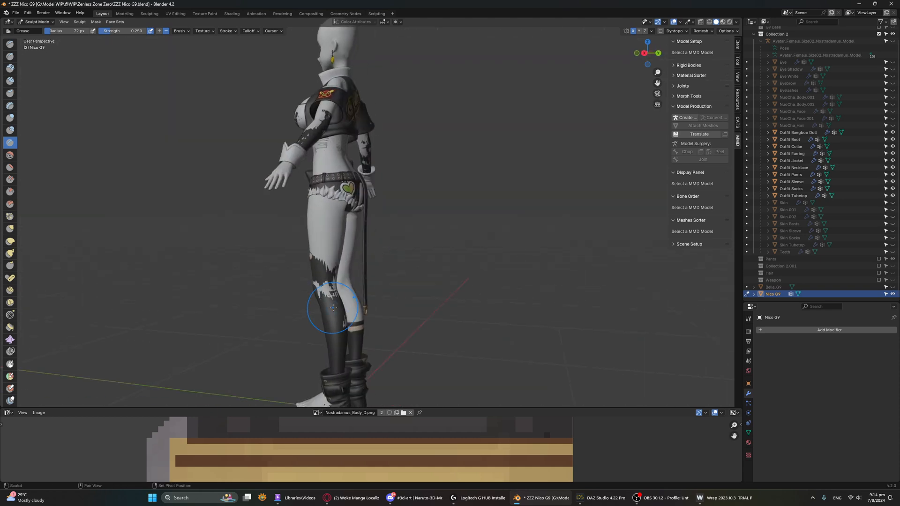
{"action": "key", "text": "ctrl+KP_1"}
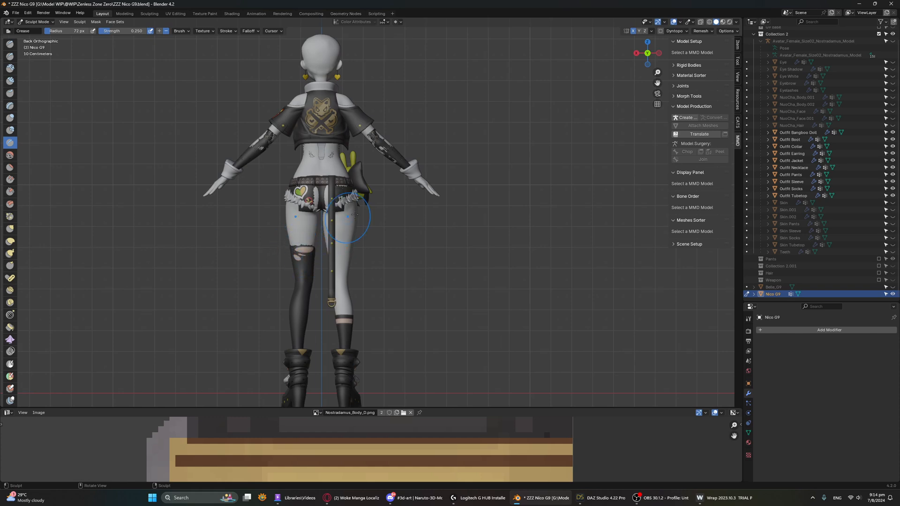
{"action": "middle_click_drag", "start_coordinate": [376, 226], "coordinate": [429, 254]}
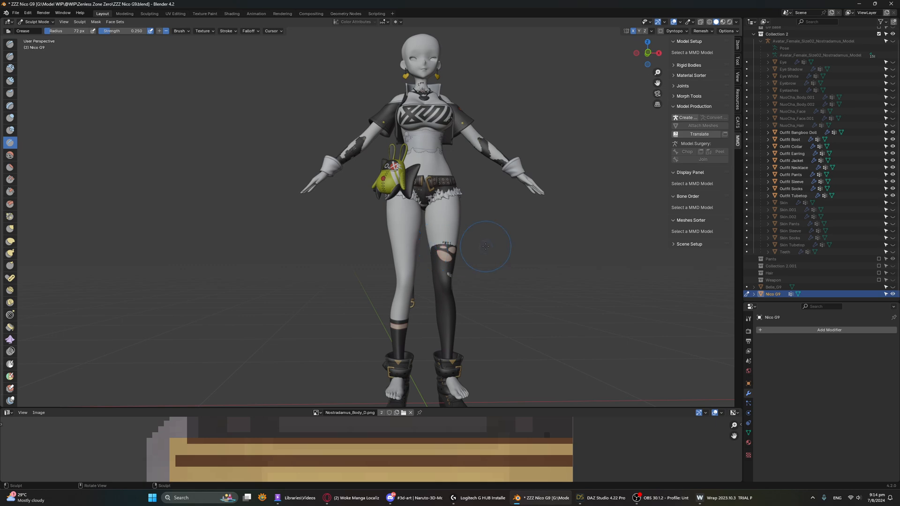
Step: Sculpt the elbows and forearms beneath the sleeves with the Crease brush, keeping the X mirroring
{"action": "middle_click_drag", "start_coordinate": [477, 236], "coordinate": [464, 231]}
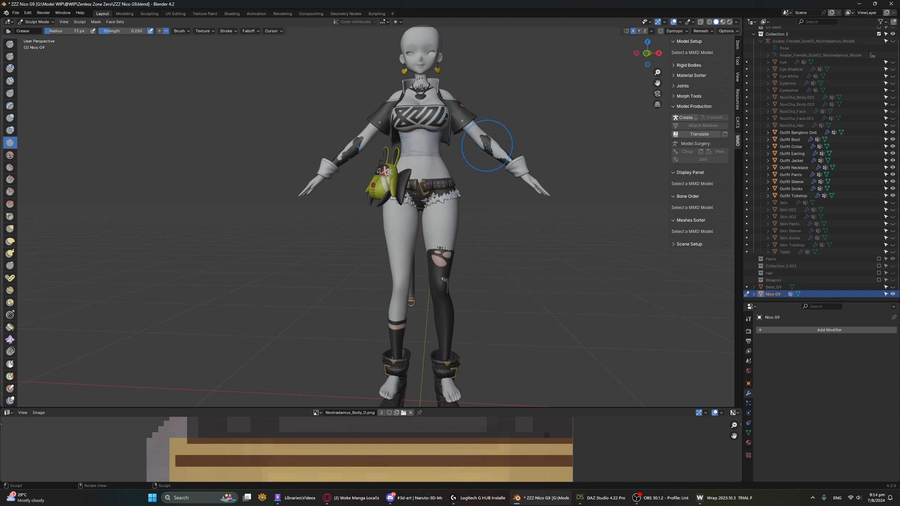
{"action": "mouse_move", "coordinate": [486, 145]}
{"action": "left_mouse_down"}
{"action": "mouse_move", "coordinate": [502, 160]}
{"action": "mouse_move", "coordinate": [477, 135]}
{"action": "left_mouse_up"}
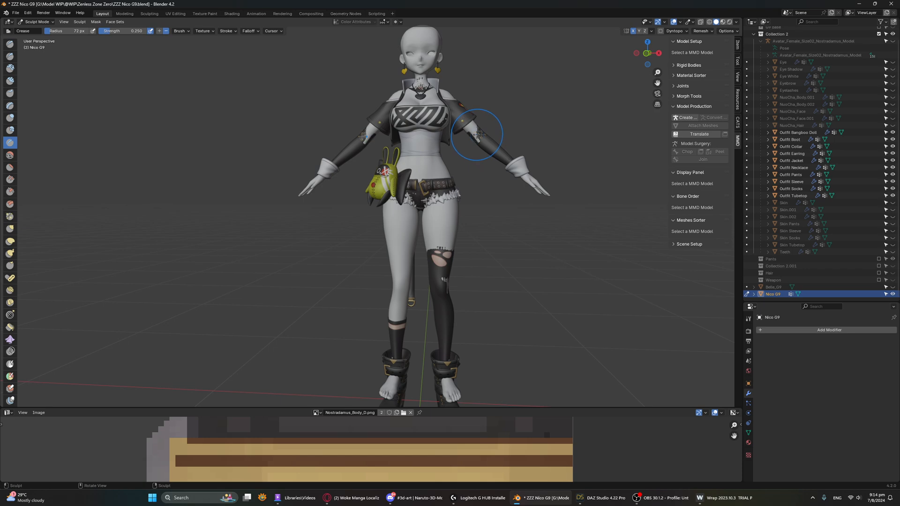
{"action": "middle_click_drag", "start_coordinate": [471, 141], "coordinate": [306, 150]}
{"action": "mouse_move", "coordinate": [272, 140]}
{"action": "left_mouse_down"}
{"action": "mouse_move", "coordinate": [249, 145]}
{"action": "mouse_move", "coordinate": [286, 129]}
{"action": "left_mouse_up"}
{"action": "middle_click_drag", "start_coordinate": [287, 129], "coordinate": [439, 115]}
{"action": "left_click_drag", "start_coordinate": [440, 114], "coordinate": [427, 96]}
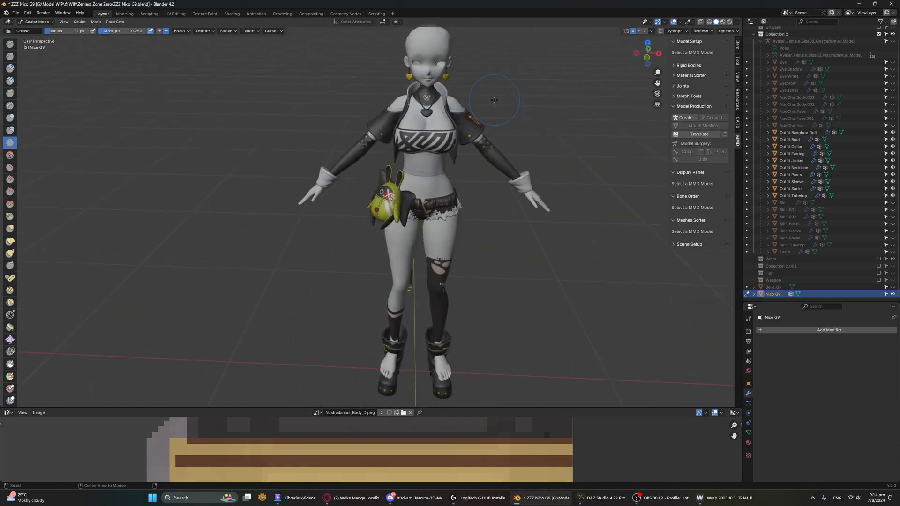
Step: Smooth and crease the side of the breast and the area below it where the skin pokes through the tube top
{"action": "middle_click_drag", "start_coordinate": [494, 100], "coordinate": [377, 117]}
{"action": "middle_click_drag", "start_coordinate": [377, 118], "coordinate": [535, 174], "text": "shift"}
{"action": "scroll", "coordinate": [441, 171], "scroll_direction": "up", "scroll_amount": 5}
{"action": "middle_click_drag", "start_coordinate": [520, 226], "coordinate": [476, 237]}
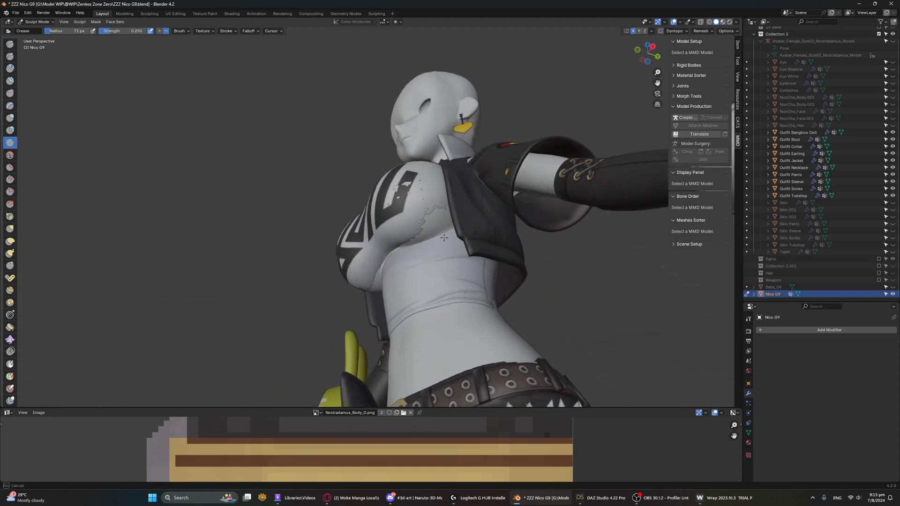
{"action": "mouse_move", "coordinate": [455, 223]}
{"action": "left_mouse_down", "text": "shift"}
{"action": "mouse_move", "coordinate": [434, 222]}
{"action": "mouse_move", "coordinate": [456, 220]}
{"action": "left_mouse_up", "text": "shift"}
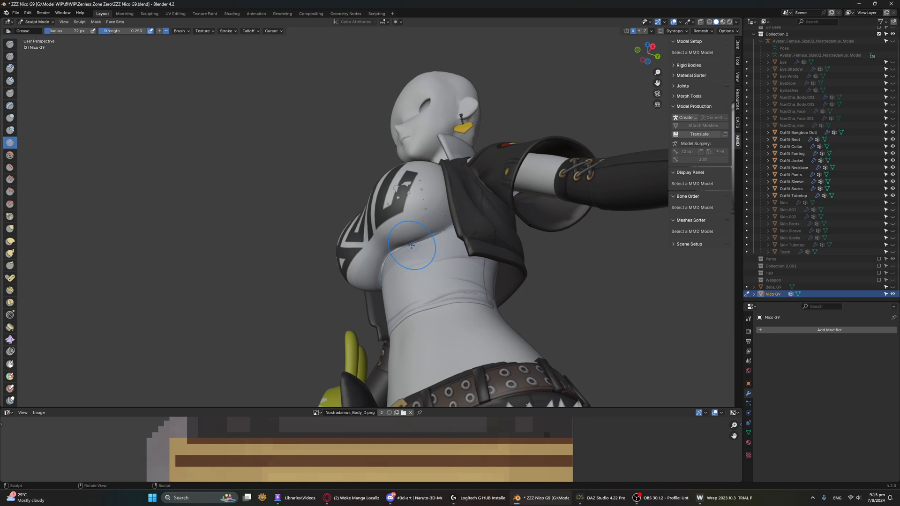
{"action": "mouse_move", "coordinate": [416, 247]}
{"action": "left_mouse_down"}
{"action": "mouse_move", "coordinate": [424, 249]}
{"action": "mouse_move", "coordinate": [392, 255]}
{"action": "left_mouse_up"}
{"action": "left_click_drag", "start_coordinate": [415, 260], "coordinate": [432, 237]}
{"action": "mouse_move", "coordinate": [414, 192]}
{"action": "left_mouse_down", "text": "shift"}
{"action": "mouse_move", "coordinate": [404, 190]}
{"action": "mouse_move", "coordinate": [422, 196]}
{"action": "left_mouse_up", "text": "shift"}
{"action": "middle_click_drag", "start_coordinate": [443, 236], "coordinate": [484, 280]}
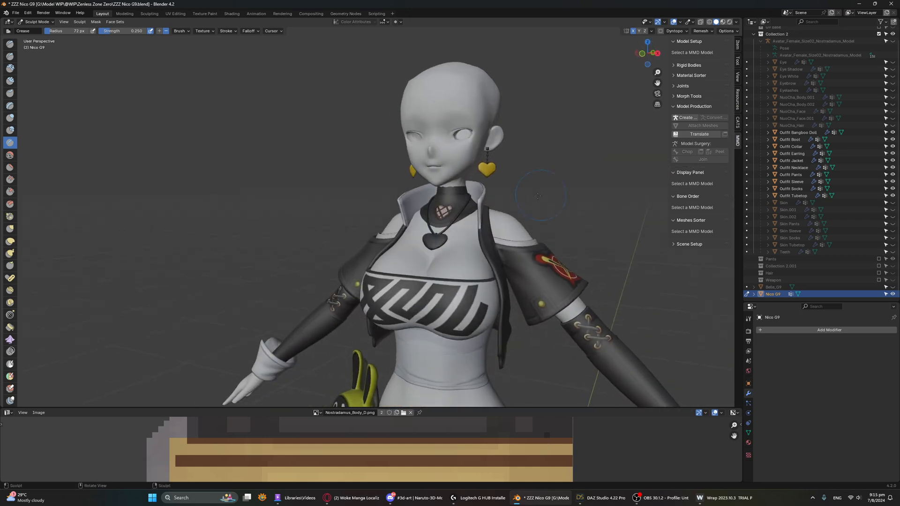
Step: Show the NuoCha_Hair, Eye, Eye Shadow, Eye White, Eyebrow and Eyelashes objects
{"action": "left_click", "coordinate": [893, 125]}
{"action": "middle_click_drag", "start_coordinate": [520, 170], "coordinate": [535, 172]}
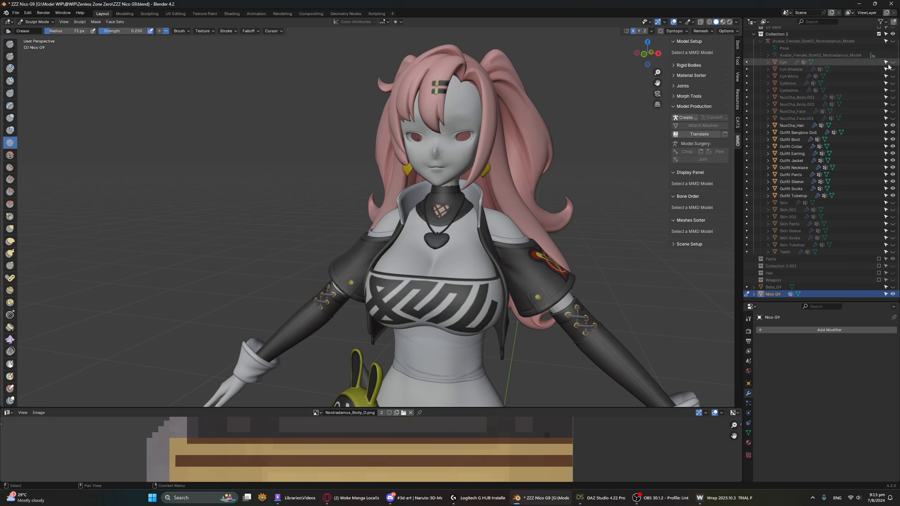
{"action": "left_click_drag", "start_coordinate": [893, 62], "coordinate": [893, 90]}
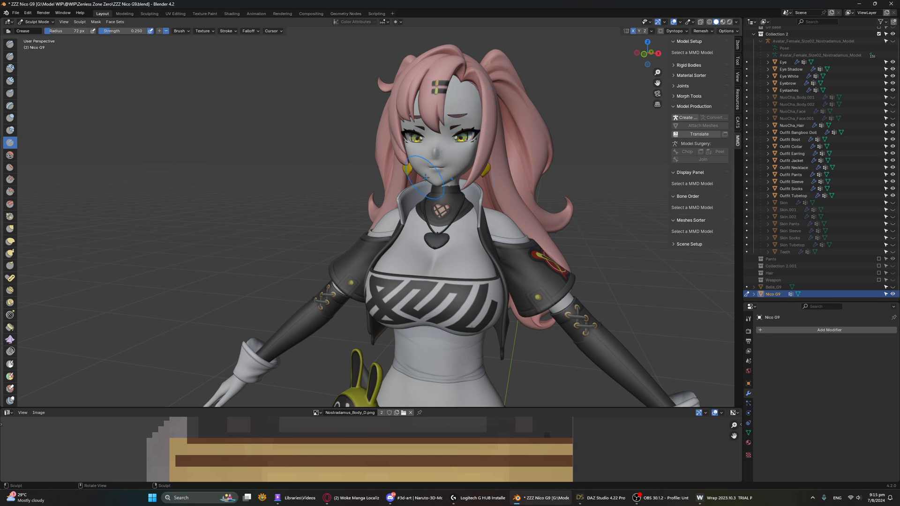
Step: Return the Nico G9 body from Sculpt Mode to Object Mode
{"action": "scroll", "coordinate": [504, 239], "scroll_direction": "down", "scroll_amount": 3}
{"action": "mouse_move", "coordinate": [469, 253]}
{"action": "middle_mouse_down", "text": "alt"}
{"action": "mouse_move", "coordinate": [459, 220]}
{"action": "mouse_move", "coordinate": [471, 270]}
{"action": "middle_mouse_up", "text": "alt"}
{"action": "middle_click_drag", "start_coordinate": [471, 270], "coordinate": [490, 109], "text": "shift"}
{"action": "scroll", "coordinate": [460, 234], "scroll_direction": "down", "scroll_amount": 3}
{"action": "mouse_move", "coordinate": [457, 238]}
{"action": "middle_mouse_down"}
{"action": "mouse_move", "coordinate": [378, 224]}
{"action": "mouse_move", "coordinate": [485, 212]}
{"action": "middle_mouse_up"}
{"action": "key", "text": "ctrl+Tab"}
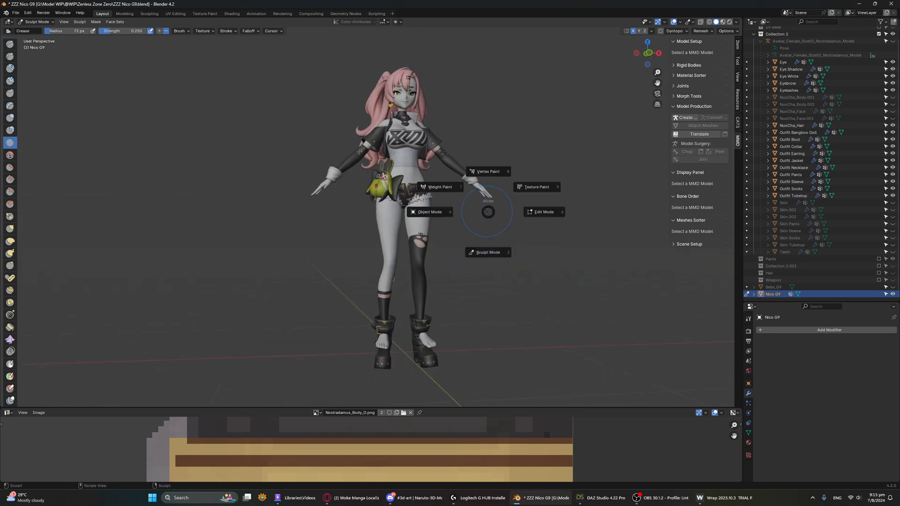
{"action": "left_click", "coordinate": [461, 214]}
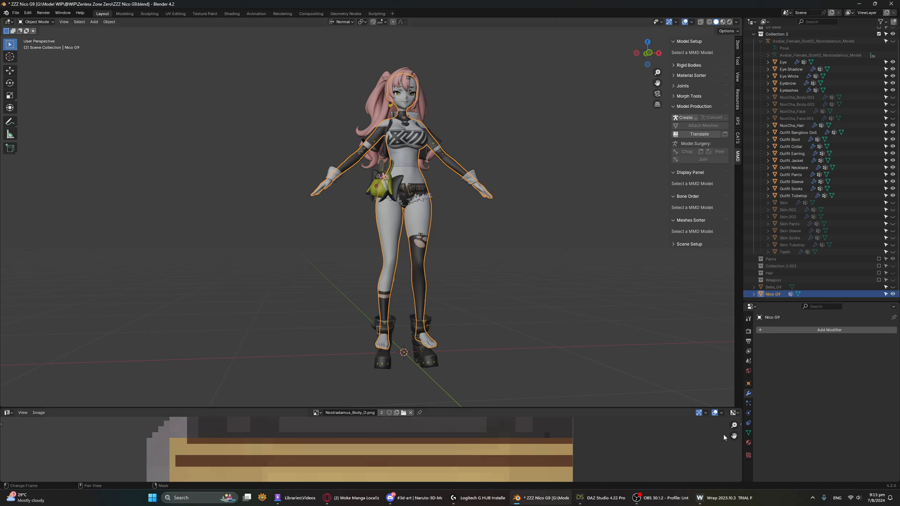
Step: Switch to Wrap and add a TransferTexture node in the free area beside the Brush node
{"action": "key", "text": "alt+Tab"}
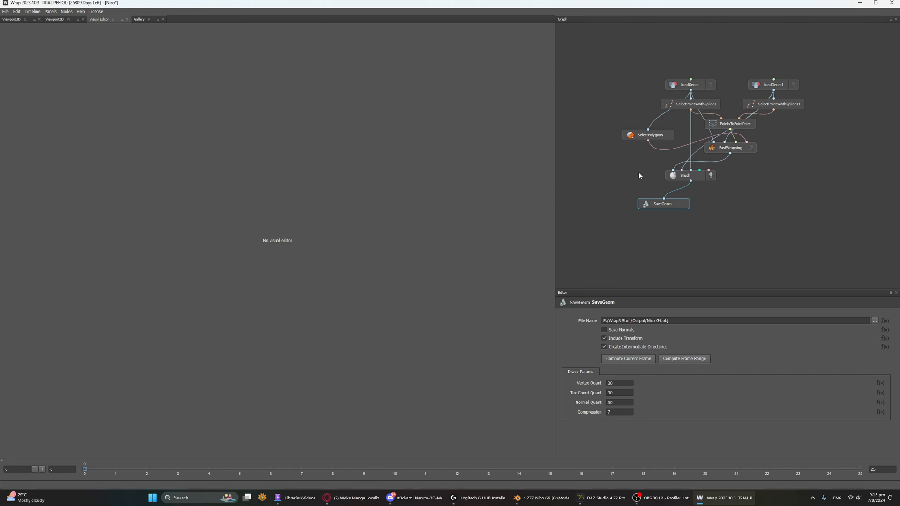
{"action": "middle_click_drag", "start_coordinate": [761, 224], "coordinate": [705, 224]}
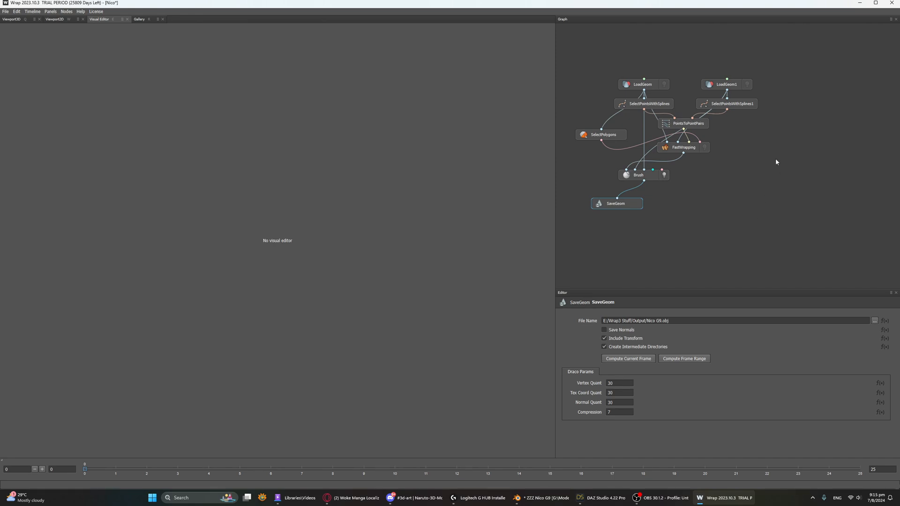
{"action": "middle_click_drag", "start_coordinate": [758, 167], "coordinate": [739, 166]}
{"action": "right_click", "coordinate": [740, 168]}
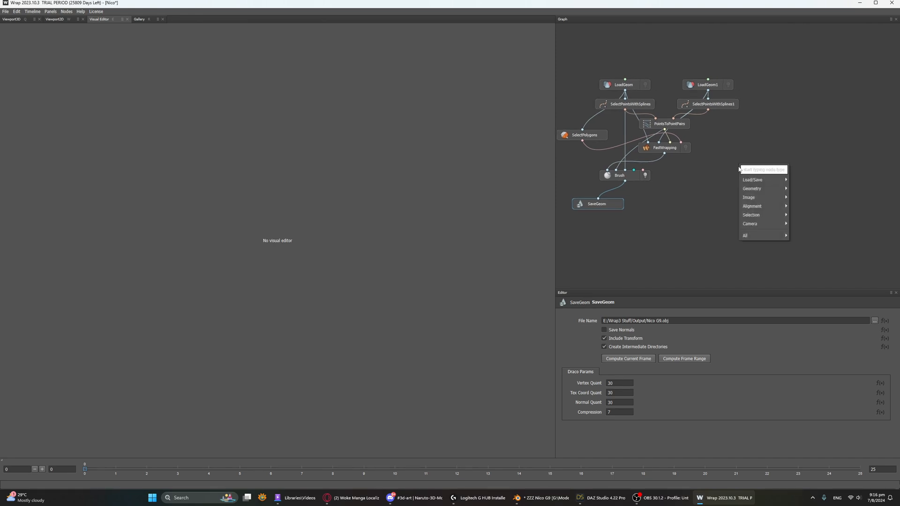
{"action": "mouse_move", "coordinate": [753, 198]}
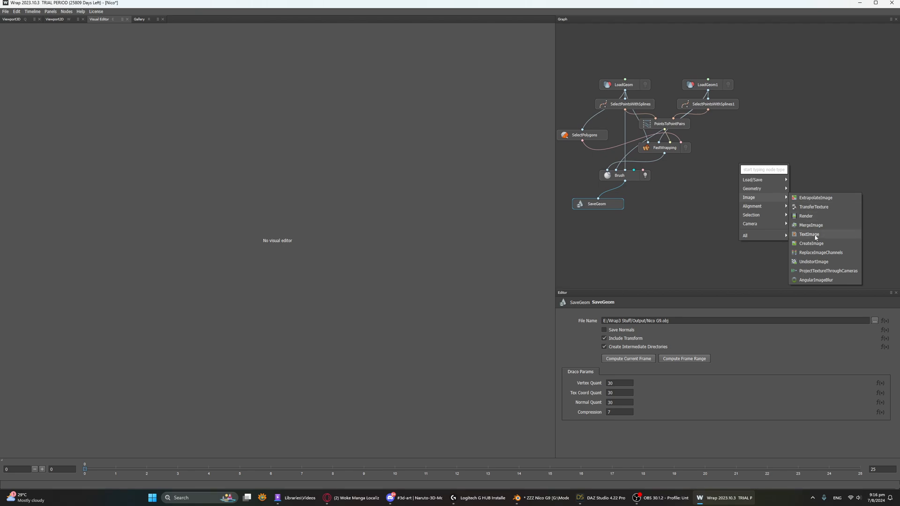
{"action": "left_click", "coordinate": [814, 207]}
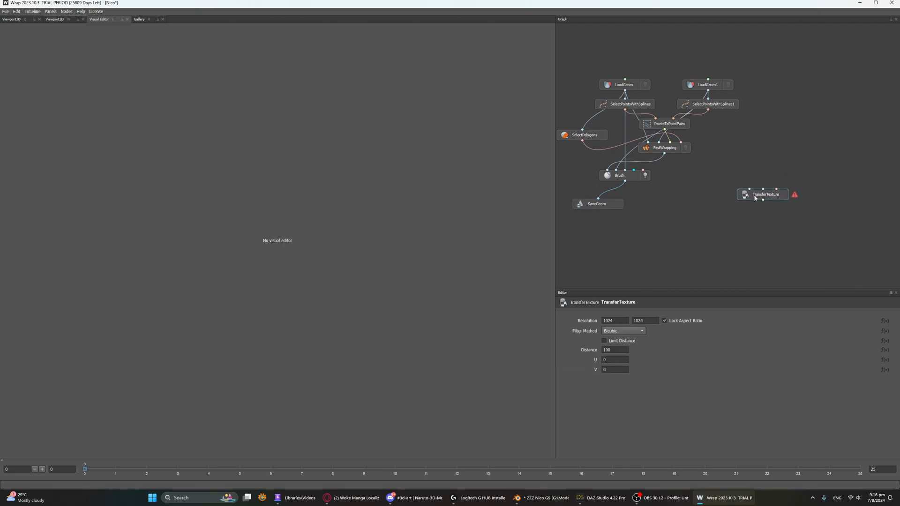
{"action": "left_click_drag", "start_coordinate": [760, 177], "coordinate": [758, 176]}
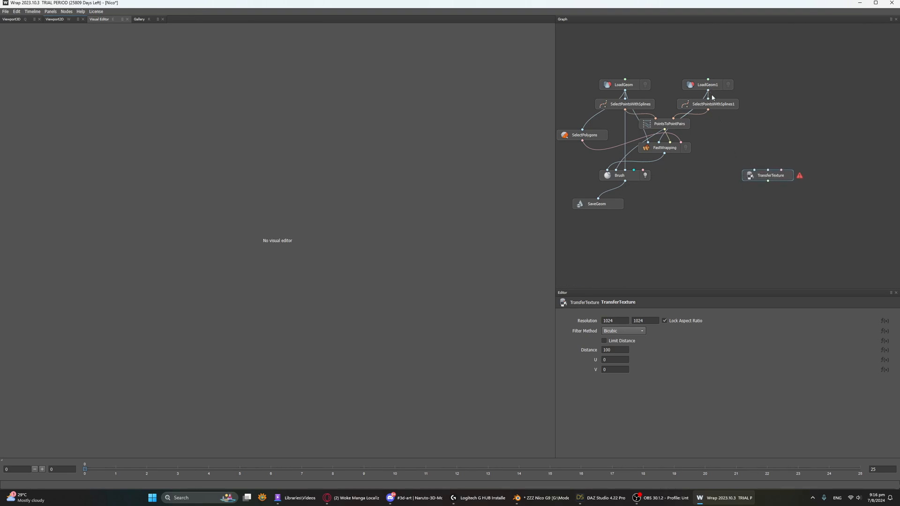
Step: Connect the LoadGeom1 geometry to the first input of TransferTexture and the Brush output to its second input
{"action": "left_click_drag", "start_coordinate": [708, 109], "coordinate": [770, 173]}
{"action": "left_click_drag", "start_coordinate": [708, 110], "coordinate": [754, 170]}
{"action": "mouse_move", "coordinate": [626, 182]}
{"action": "left_mouse_down"}
{"action": "mouse_move", "coordinate": [739, 165]}
{"action": "mouse_move", "coordinate": [769, 172]}
{"action": "left_mouse_up"}
Step: Add a LoadImage node above LoadGeom1 and connect it as that geometry's texture
{"action": "scroll", "coordinate": [708, 66], "scroll_direction": "down", "scroll_amount": 1}
{"action": "right_click", "coordinate": [708, 64]}
{"action": "mouse_move", "coordinate": [746, 83]}
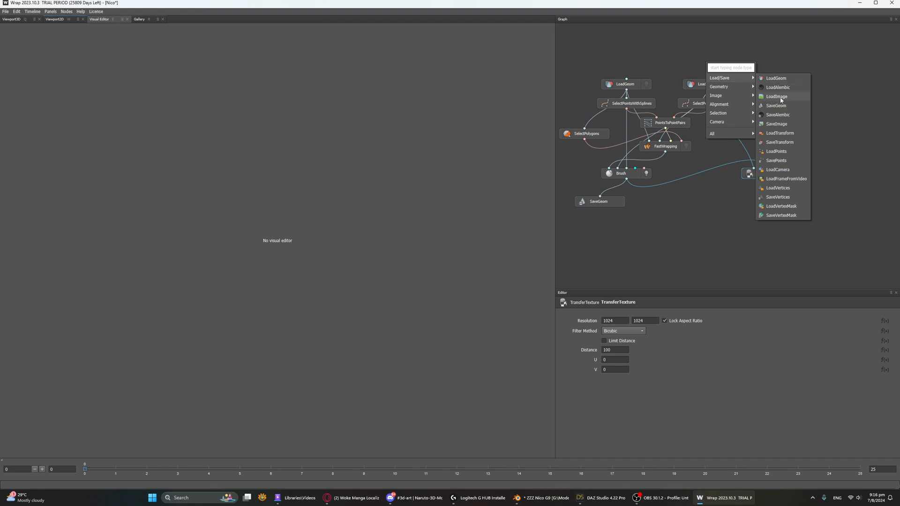
{"action": "left_click", "coordinate": [776, 96]}
{"action": "left_click_drag", "start_coordinate": [724, 64], "coordinate": [708, 79]}
Step: Browse for the LoadImage file in the Model WIP/Model/Zenless Zone Zero folder
{"action": "left_click", "coordinate": [875, 321]}
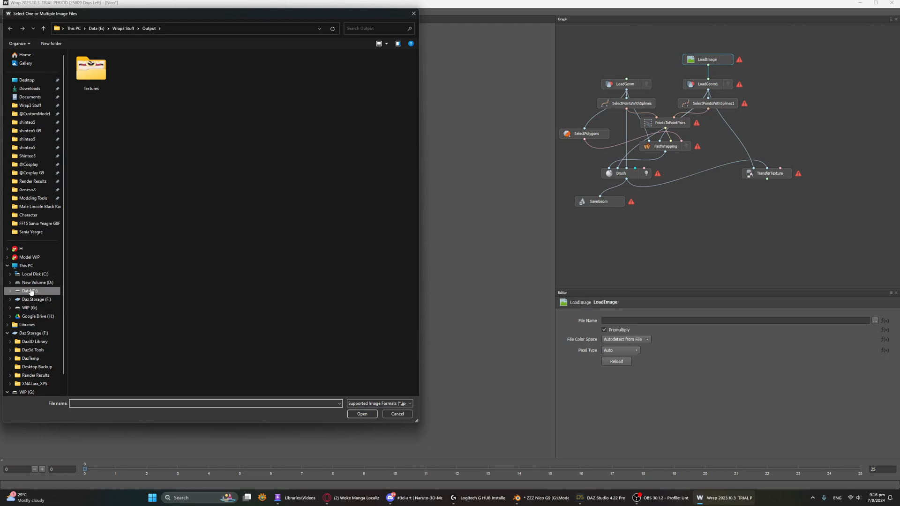
{"action": "left_click", "coordinate": [29, 258]}
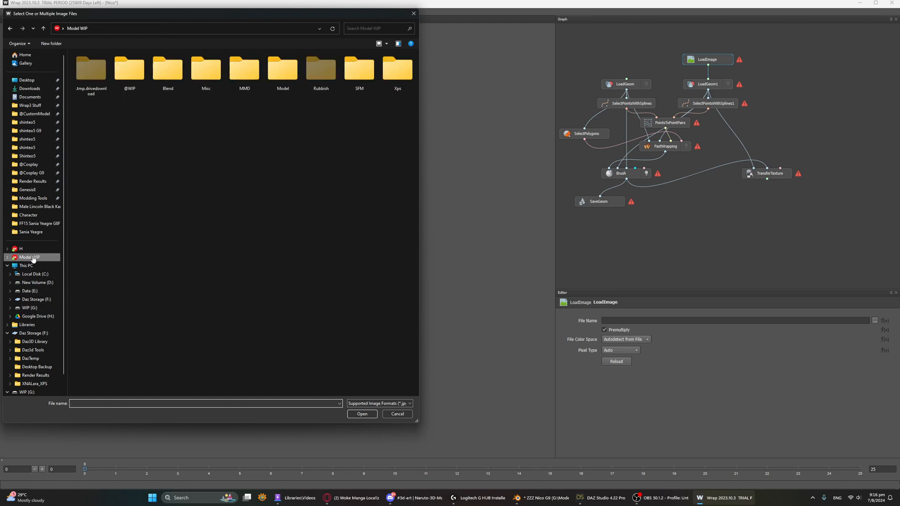
{"action": "double_click", "coordinate": [282, 71]}
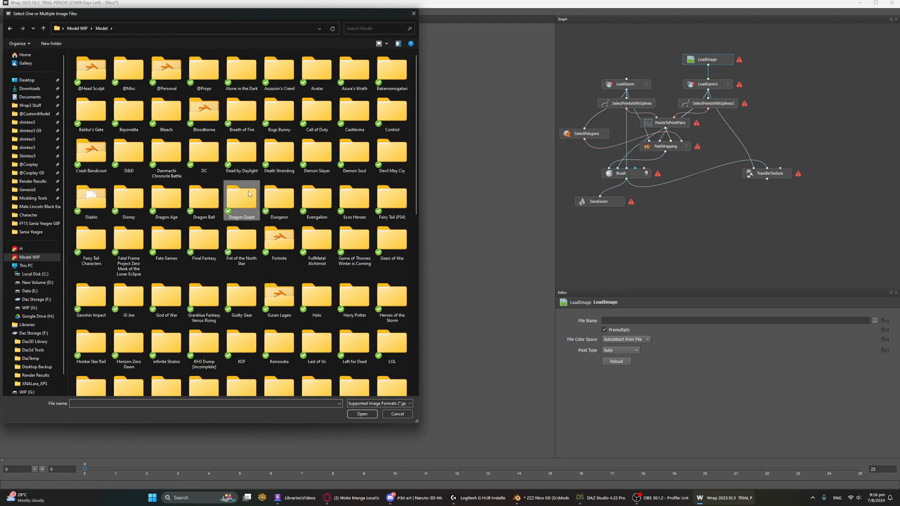
{"action": "key", "text": "End"}
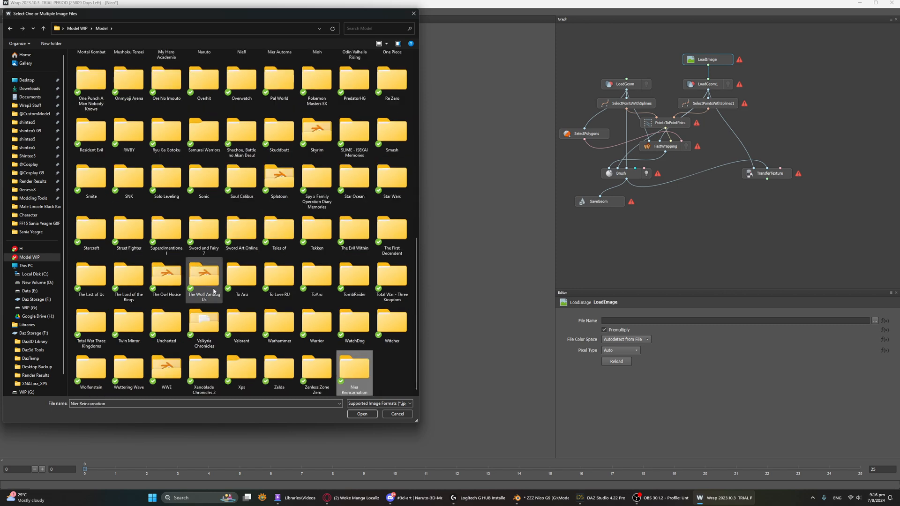
{"action": "key", "text": "Left"}
{"action": "key", "text": "Left"}
{"action": "key", "text": "Right"}
{"action": "key", "text": "Return"}
Step: Load Nostradamus_Face_D.png from the Avatar_Female_Size02_Nostradamus_Model folder into the LoadImage node
{"action": "key", "text": "Right"}
{"action": "key", "text": "Right"}
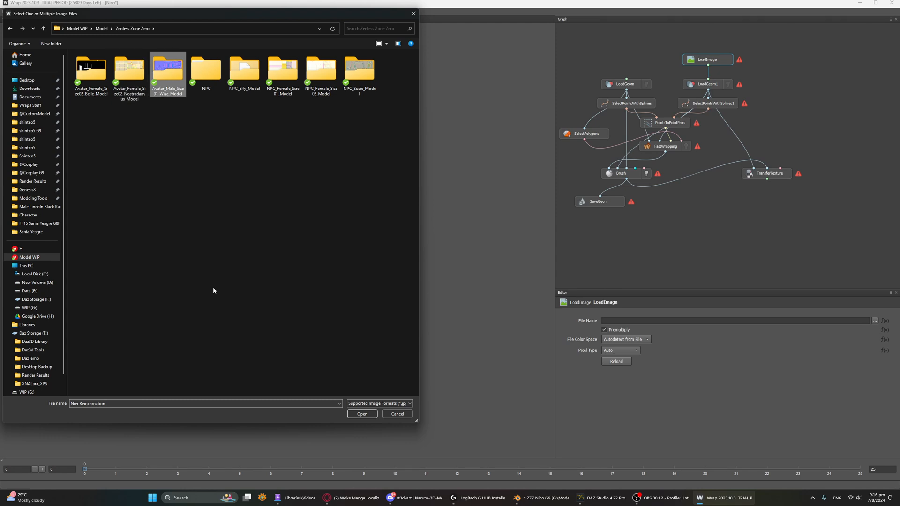
{"action": "key", "text": "Left"}
{"action": "key", "text": "Return"}
{"action": "key", "text": "Right"}
{"action": "key", "text": "Right"}
{"action": "key", "text": "Left"}
{"action": "key", "text": "Down"}
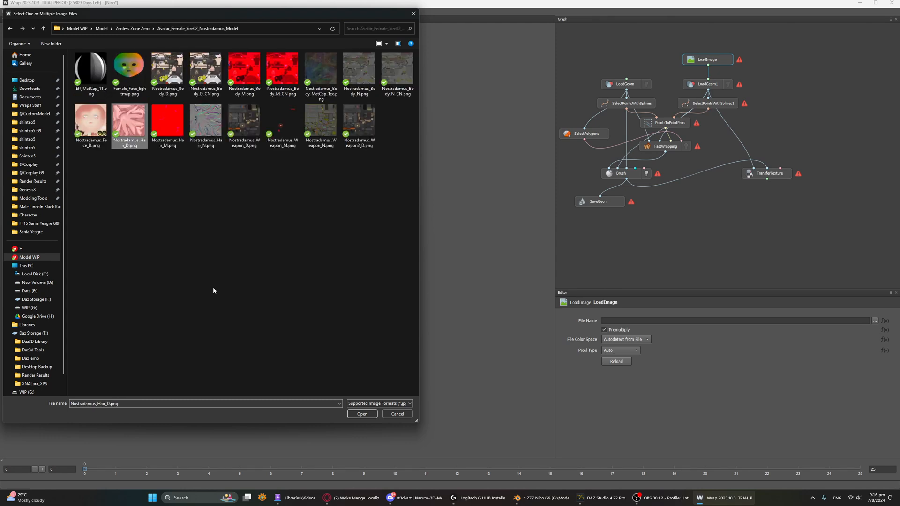
{"action": "key", "text": "Left"}
{"action": "key", "text": "Return"}
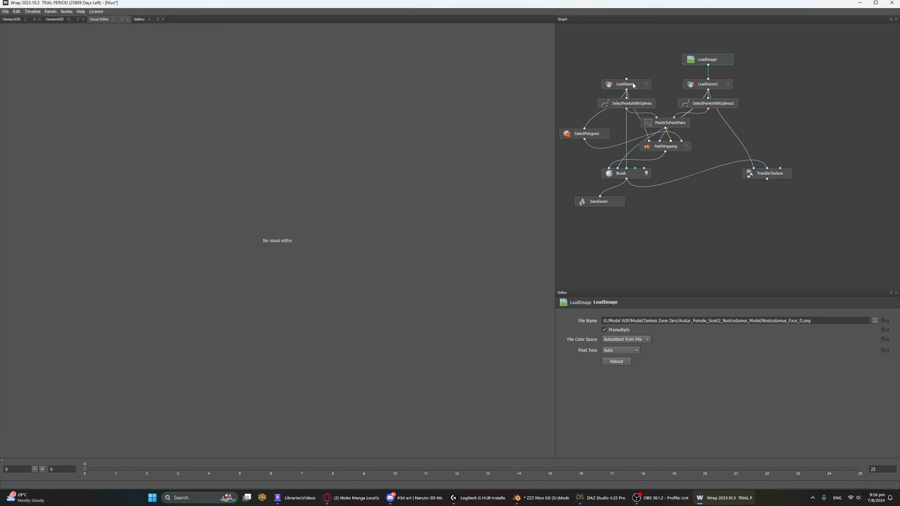
Step: Preview the TransferTexture node's output in the 2D viewport
{"action": "left_click", "coordinate": [768, 174]}
{"action": "key", "text": "w"}
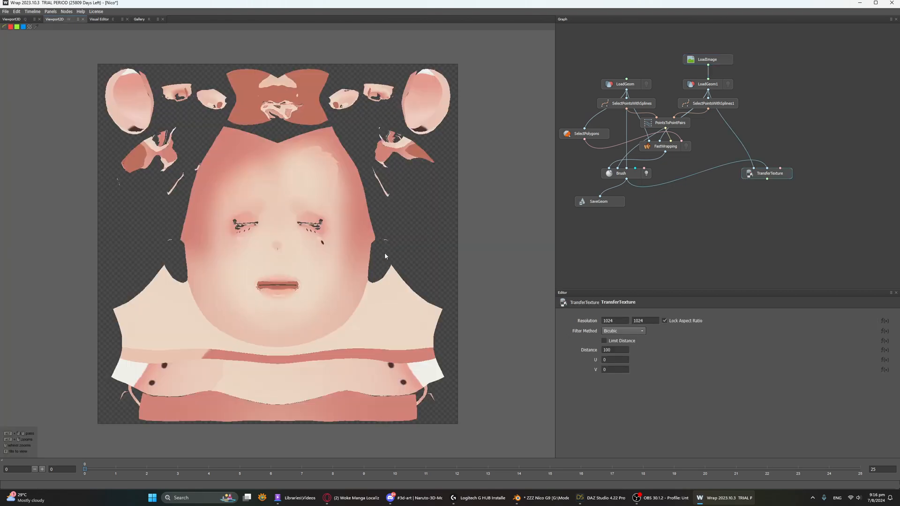
{"action": "left_click", "coordinate": [761, 184]}
Step: Move TransferTexture lower in the graph and add a Subset node above it, fed by the LoadGeom1 geometry
{"action": "left_click_drag", "start_coordinate": [758, 177], "coordinate": [755, 204]}
{"action": "right_click", "coordinate": [777, 123]}
{"action": "mouse_move", "coordinate": [816, 148]}
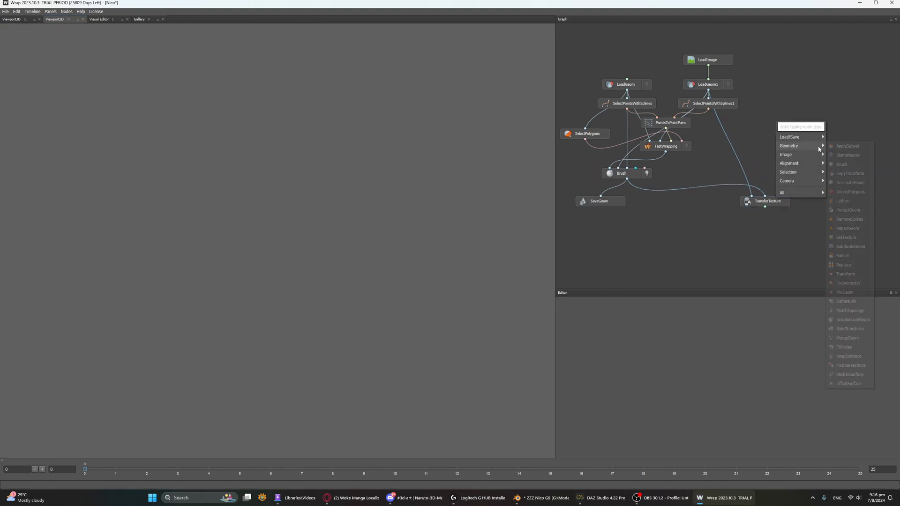
{"action": "type", "text": "sub"}
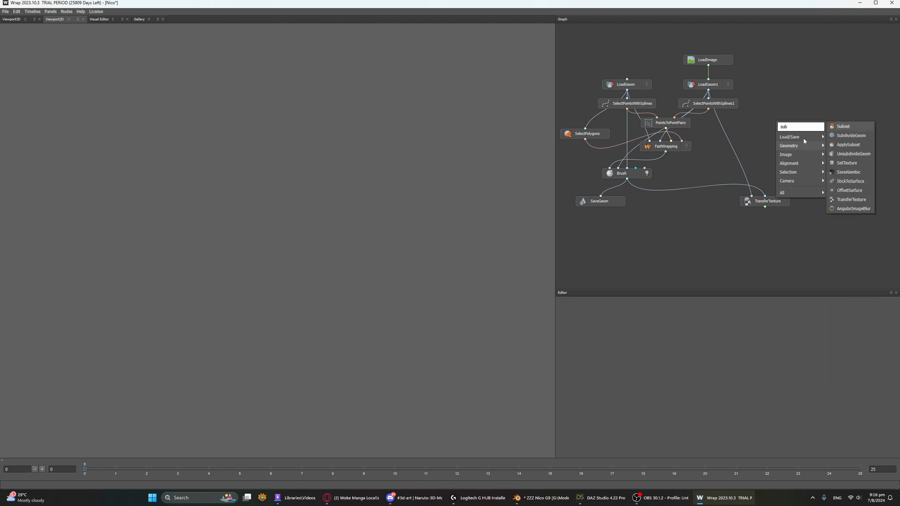
{"action": "left_click", "coordinate": [843, 126]}
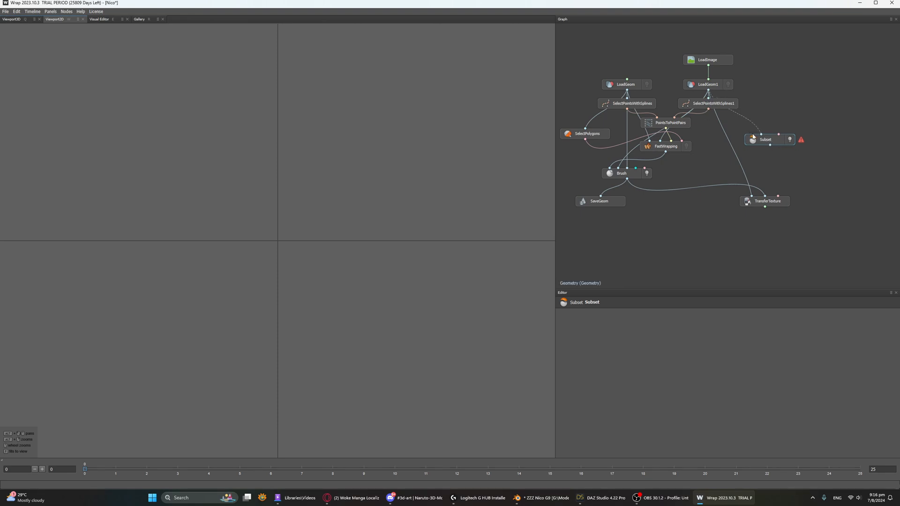
Step: Add a SelectPolygons node above Subset, fed by the LoadGeom1 geometry, and select the MAT_Nostradamus_Face material's polygons for the subset
{"action": "right_click", "coordinate": [756, 112]}
{"action": "mouse_move", "coordinate": [791, 133]}
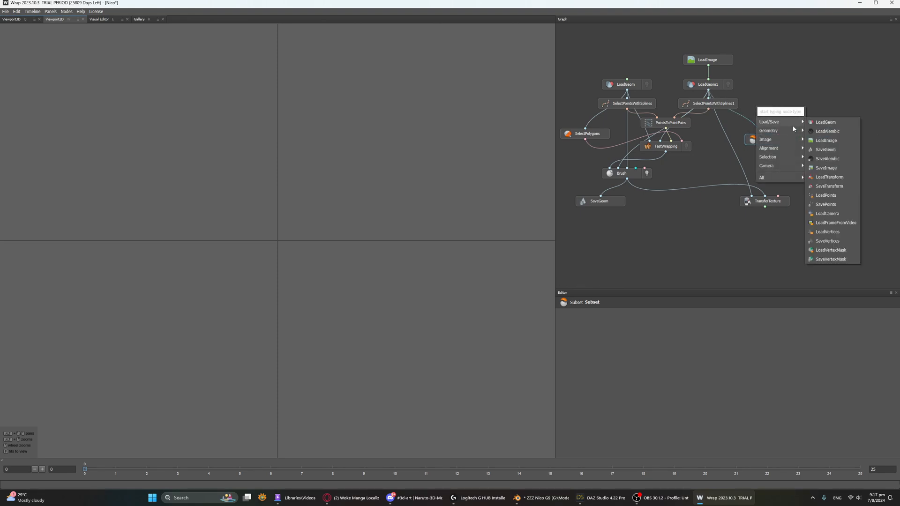
{"action": "mouse_move", "coordinate": [783, 156]}
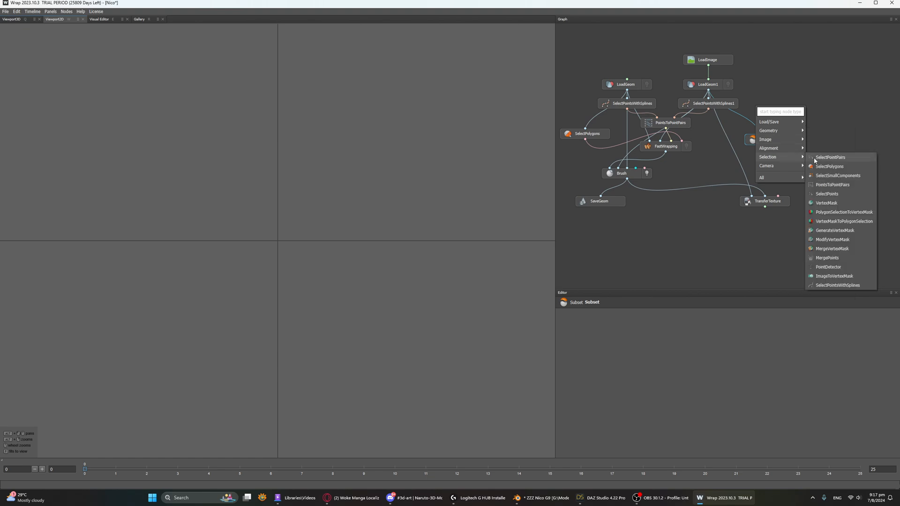
{"action": "left_click", "coordinate": [835, 167]}
{"action": "left_click_drag", "start_coordinate": [759, 100], "coordinate": [770, 120]}
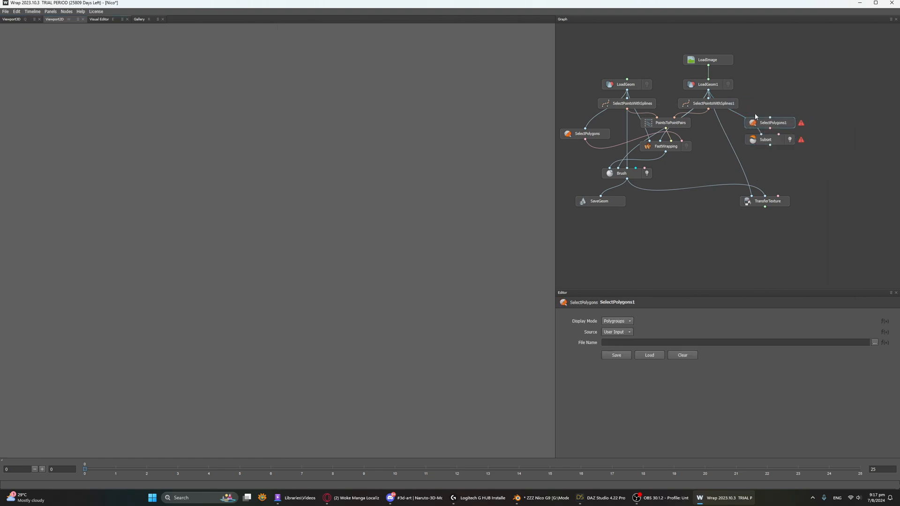
{"action": "left_click_drag", "start_coordinate": [709, 90], "coordinate": [771, 118]}
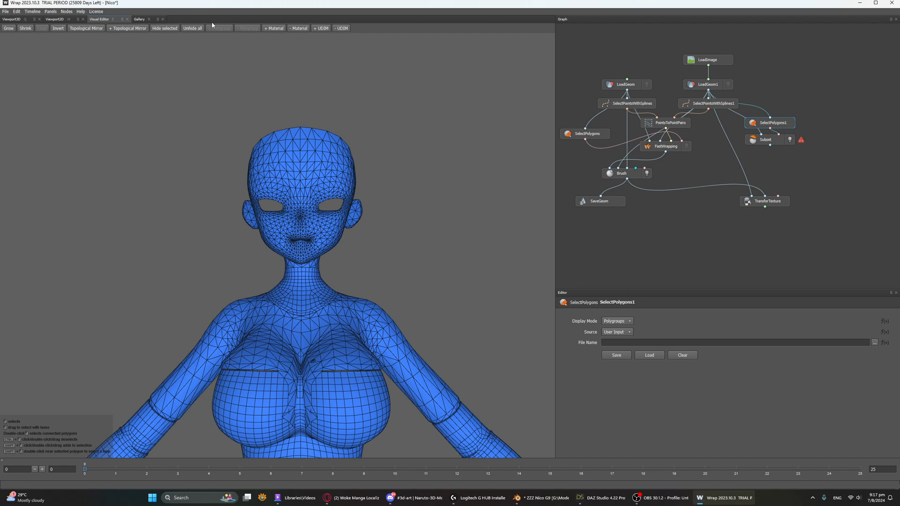
{"action": "left_click", "coordinate": [273, 28]}
{"action": "left_click", "coordinate": [292, 47]}
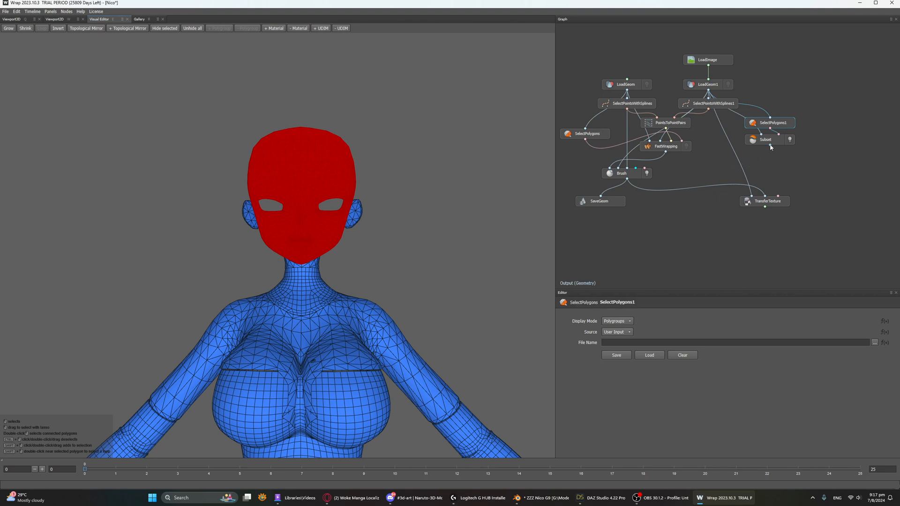
Step: Feed the Subset output into TransferTexture's source geometry and preview the transferred face texture in the 2D viewport
{"action": "left_click_drag", "start_coordinate": [770, 146], "coordinate": [761, 203]}
{"action": "left_click", "coordinate": [761, 202]}
{"action": "key", "text": "w"}
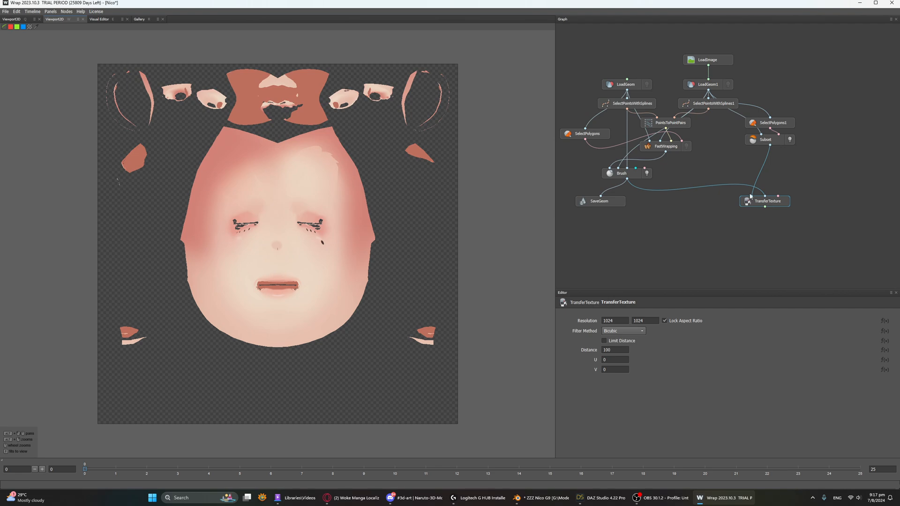
Step: Duplicate the LoadImage and LoadGeom1 pair and the SelectPolygons1 and Subset pair, and place the copies as a second branch beside the originals
{"action": "middle_click_drag", "start_coordinate": [750, 197], "coordinate": [683, 183]}
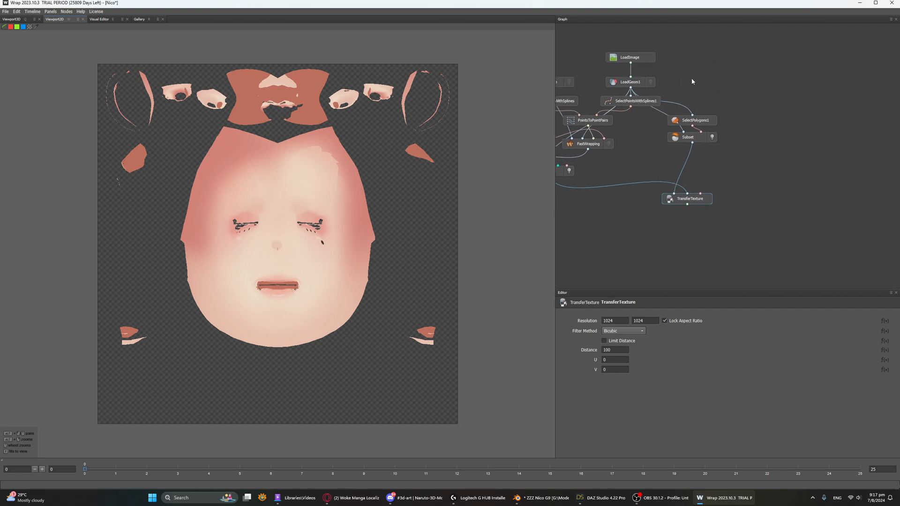
{"action": "left_click_drag", "start_coordinate": [655, 66], "coordinate": [651, 84]}
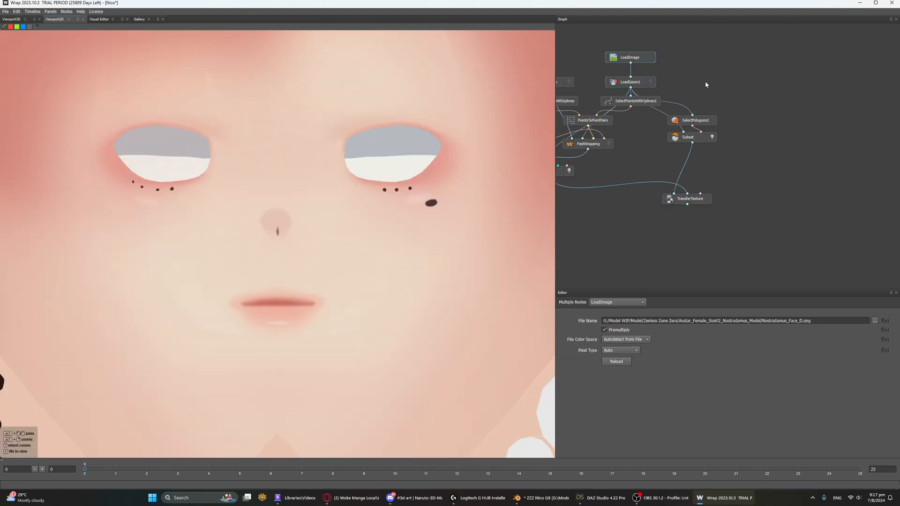
{"action": "key", "text": "ctrl+v"}
{"action": "left_click_drag", "start_coordinate": [718, 98], "coordinate": [771, 81]}
{"action": "left_click_drag", "start_coordinate": [739, 114], "coordinate": [763, 143]}
{"action": "key", "text": "ctrl+c"}
{"action": "key", "text": "ctrl+v"}
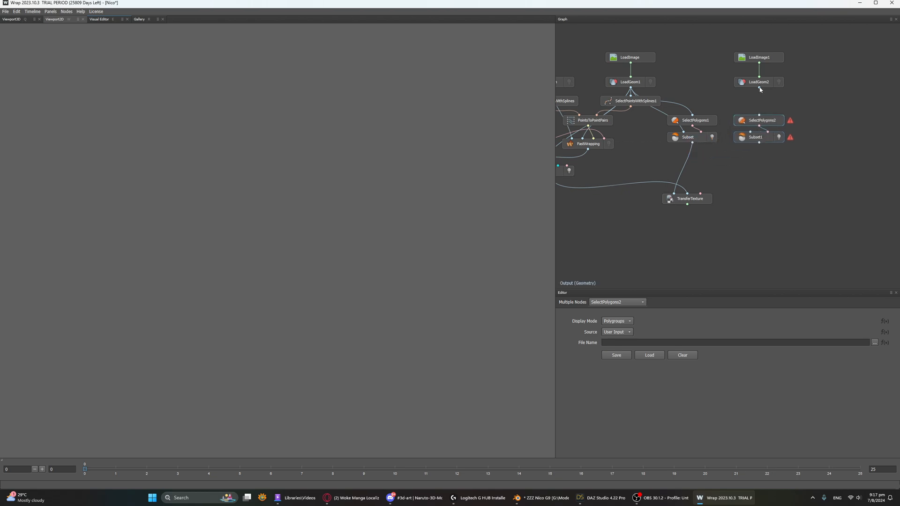
Step: Connect LoadGeom2 to the copied selection and subset nodes, and select the MAT_Nostradamus_Body material's polygons in SelectPolygons2
{"action": "left_click_drag", "start_coordinate": [760, 87], "coordinate": [759, 115]}
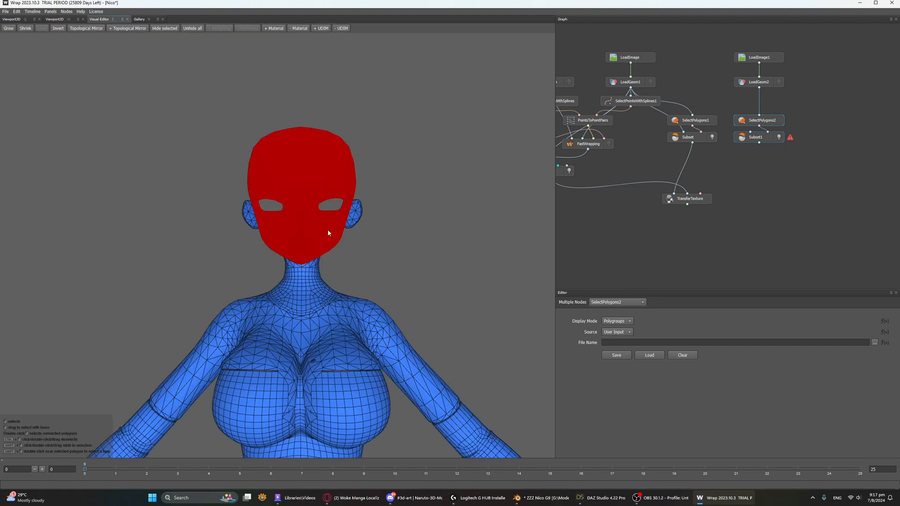
{"action": "left_click", "coordinate": [274, 28]}
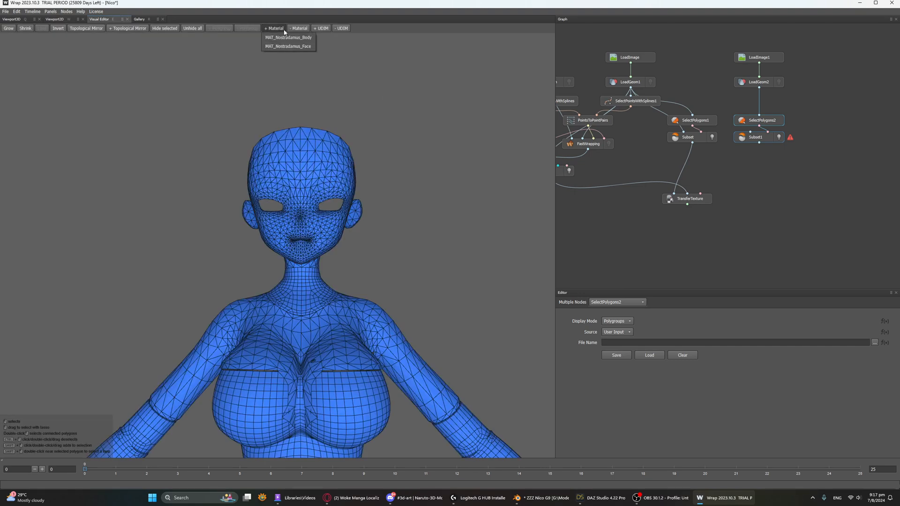
{"action": "left_click", "coordinate": [280, 46]}
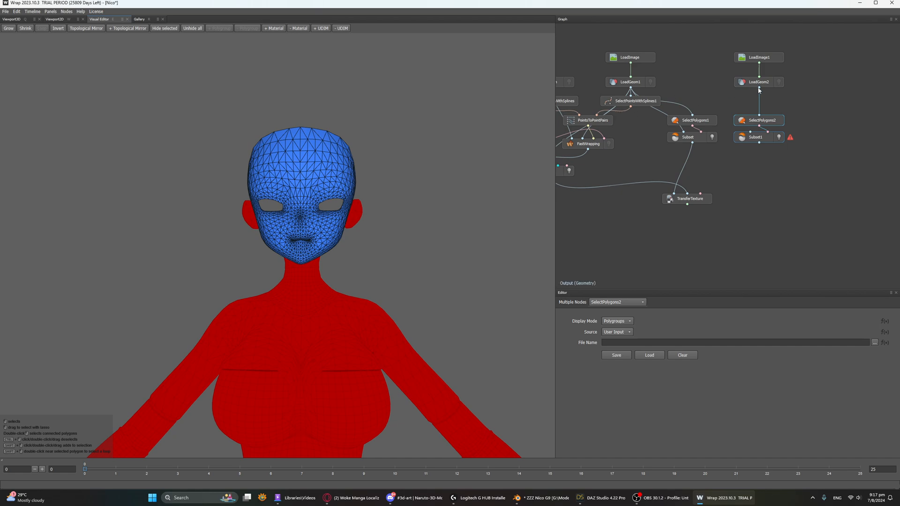
Step: Duplicate TransferTexture below Subset1, feed the copy with the Subset1 and Brush outputs, and preview its result in the 2D viewport
{"action": "left_click", "coordinate": [703, 202]}
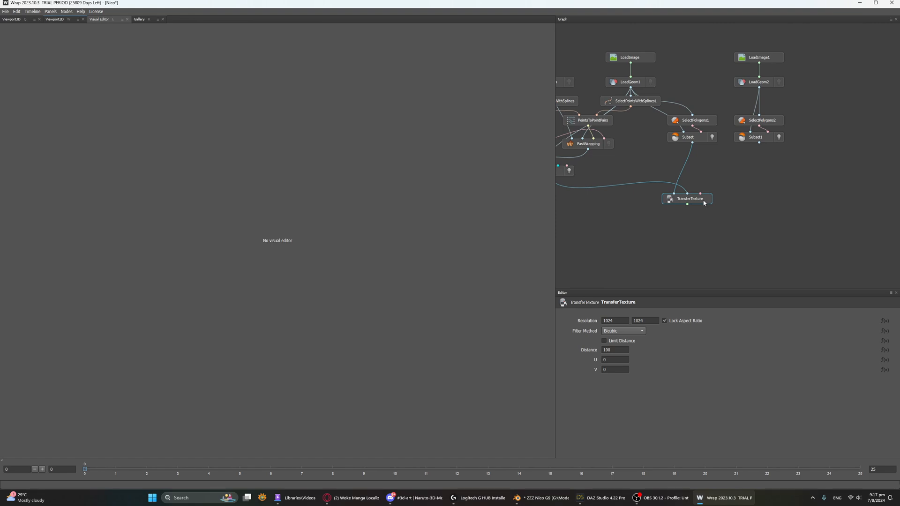
{"action": "key", "text": "ctrl+c"}
{"action": "key", "text": "ctrl+v"}
{"action": "left_click_drag", "start_coordinate": [715, 203], "coordinate": [775, 198]}
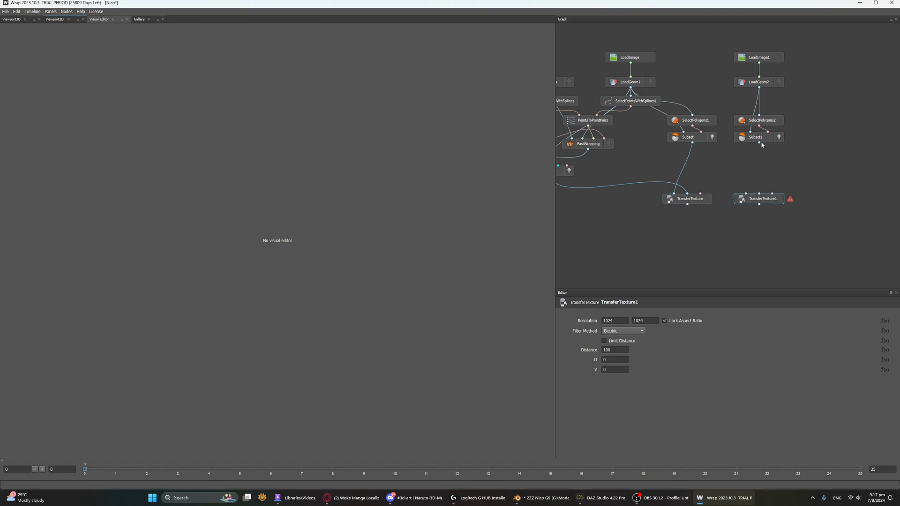
{"action": "left_click_drag", "start_coordinate": [759, 143], "coordinate": [746, 193]}
{"action": "middle_click_drag", "start_coordinate": [731, 227], "coordinate": [788, 209]}
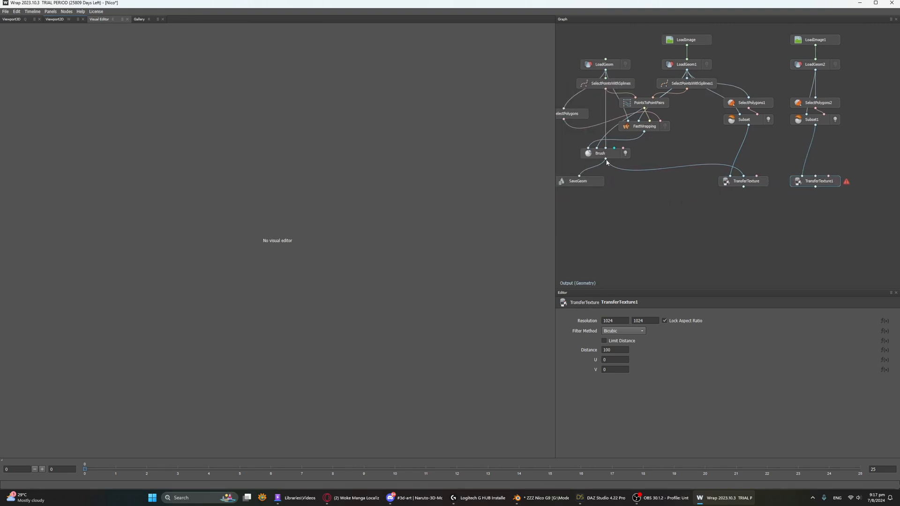
{"action": "mouse_move", "coordinate": [606, 161]}
{"action": "left_mouse_down"}
{"action": "mouse_move", "coordinate": [792, 167]}
{"action": "mouse_move", "coordinate": [820, 181]}
{"action": "left_mouse_up"}
{"action": "key", "text": "w"}
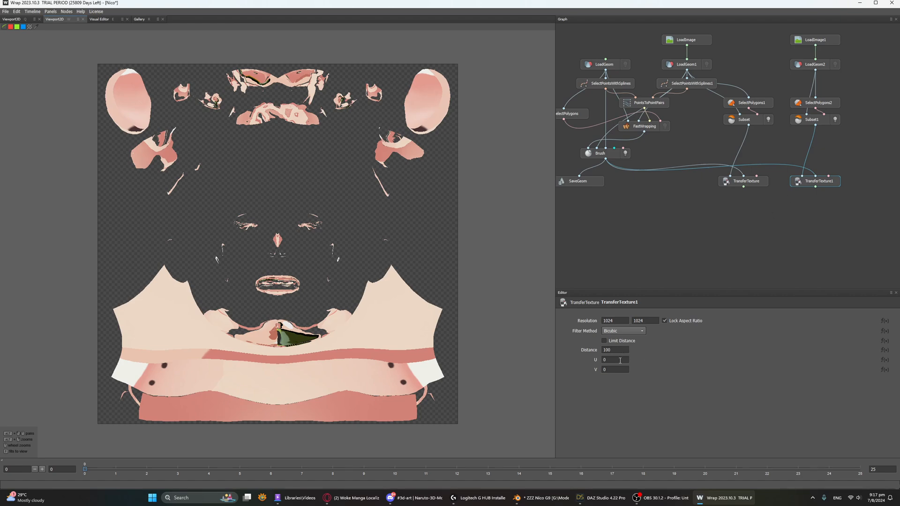
Step: Load Nostradamus_Body_D.png into the LoadImage1 node and preview TransferTexture1's output
{"action": "double_click", "coordinate": [816, 40]}
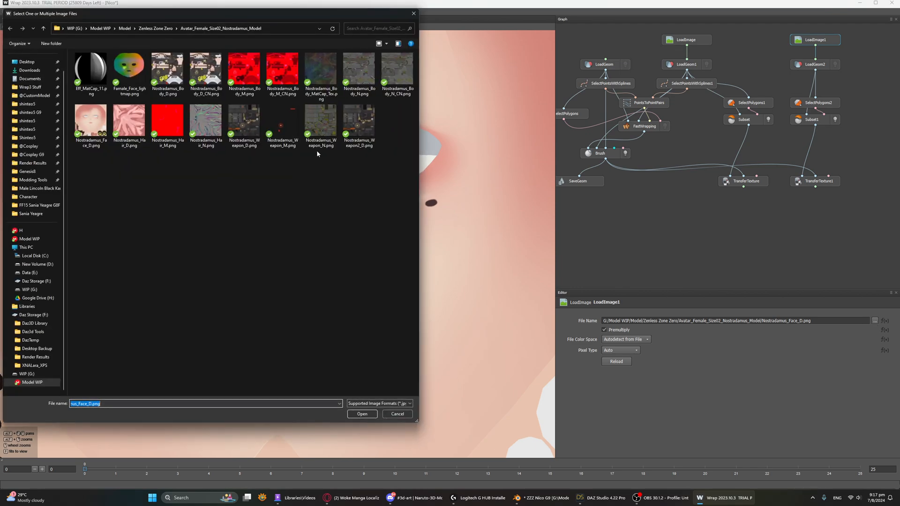
{"action": "left_click", "coordinate": [168, 73]}
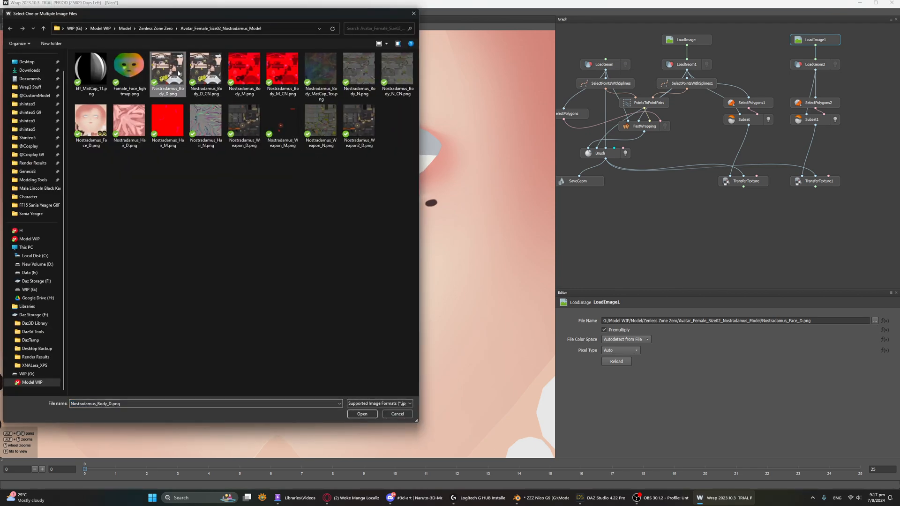
{"action": "double_click", "coordinate": [203, 71]}
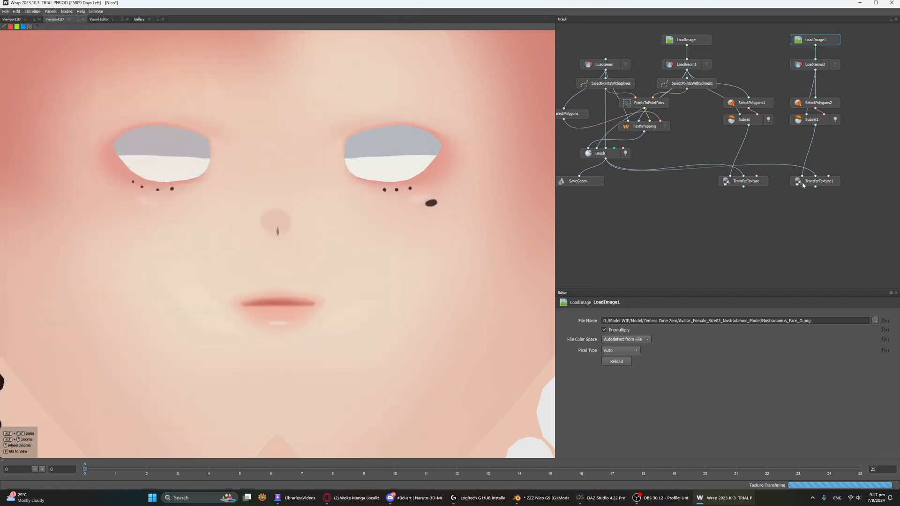
{"action": "left_click", "coordinate": [803, 182]}
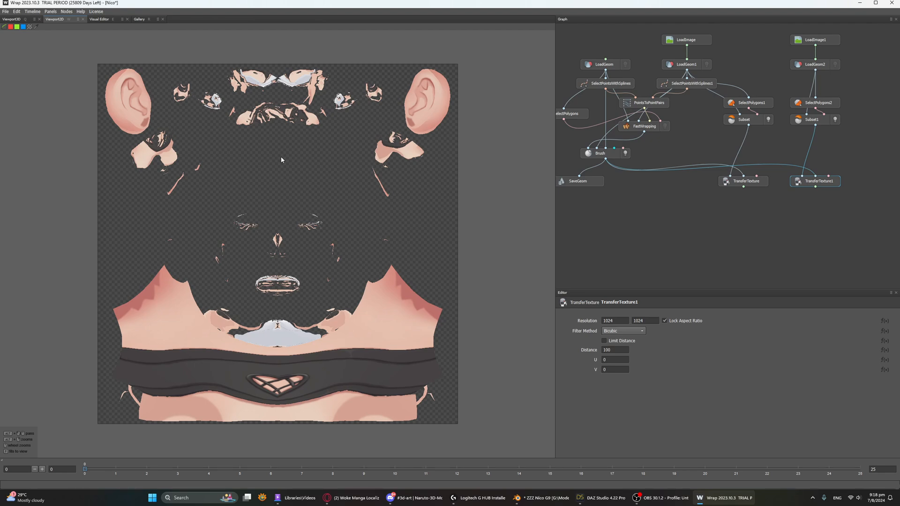
{"action": "right_click", "coordinate": [738, 200]}
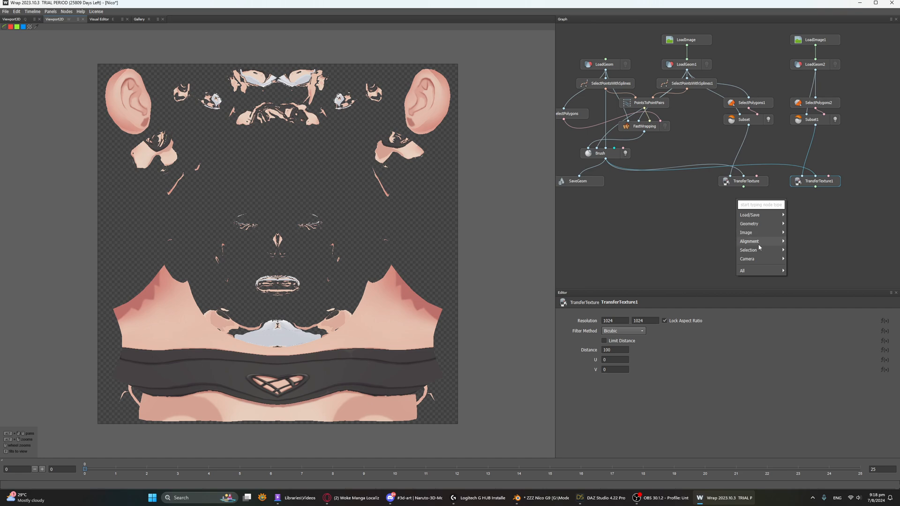
{"action": "mouse_move", "coordinate": [759, 232]}
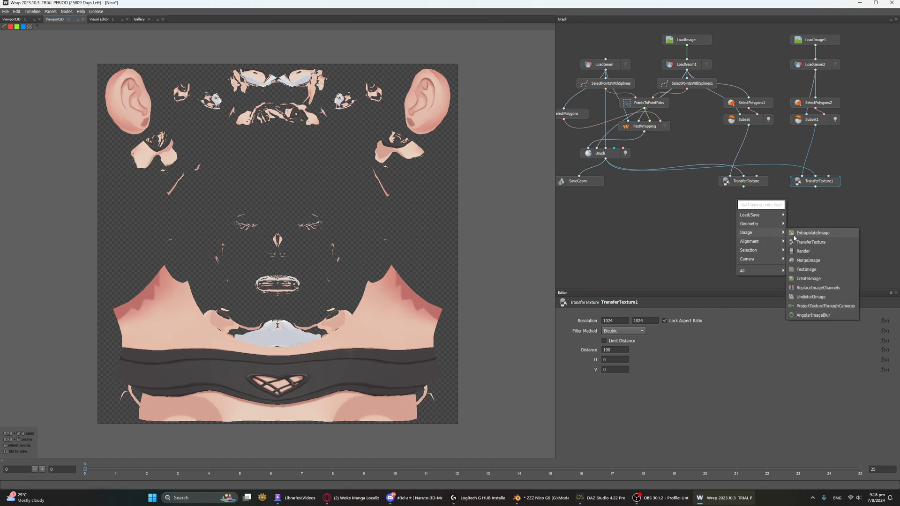
{"action": "left_click", "coordinate": [699, 243]}
{"action": "left_click", "coordinate": [665, 209]}
{"action": "middle_click_drag", "start_coordinate": [664, 207], "coordinate": [745, 229]}
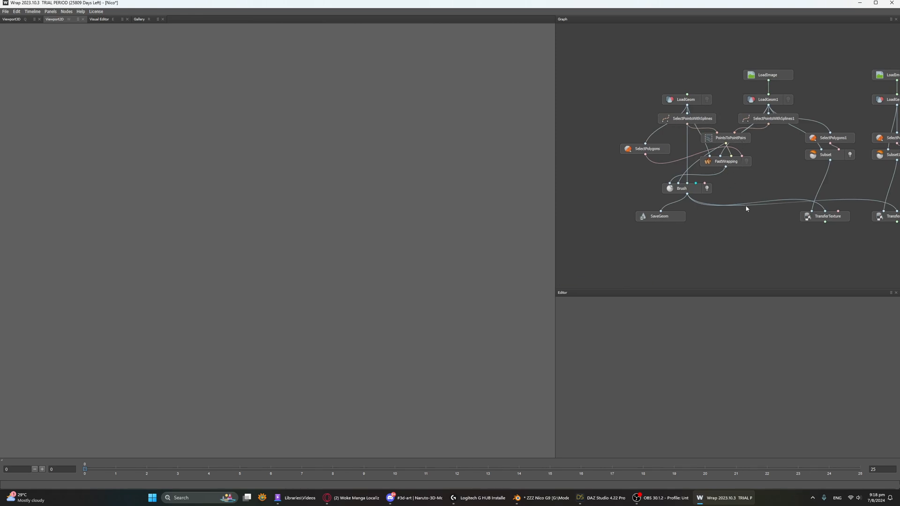
{"action": "scroll", "coordinate": [761, 261], "scroll_direction": "down", "scroll_amount": 3}
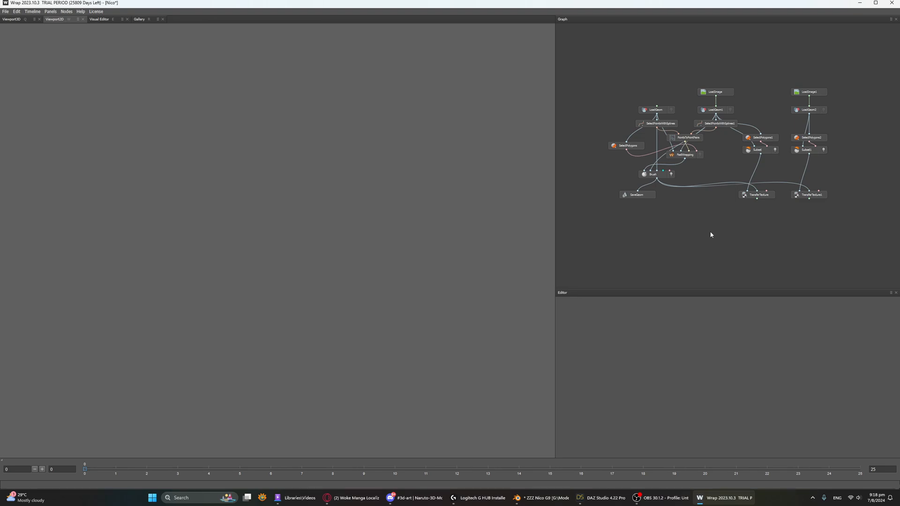
Step: Switch to the Blender project to view the Nico G9 body under the original outfit
{"action": "left_click", "coordinate": [598, 499]}
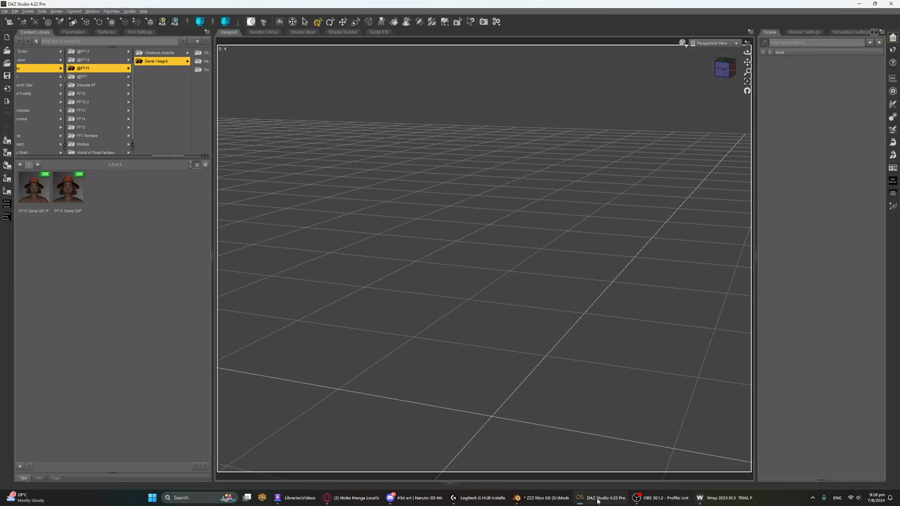
{"action": "left_click", "coordinate": [597, 499]}
{"action": "left_click", "coordinate": [539, 499]}
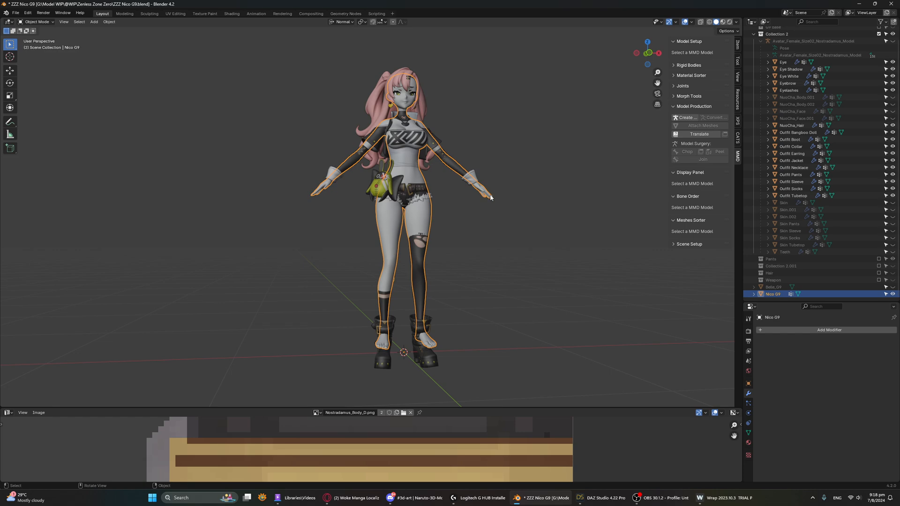
{"action": "left_click", "coordinate": [661, 500]}
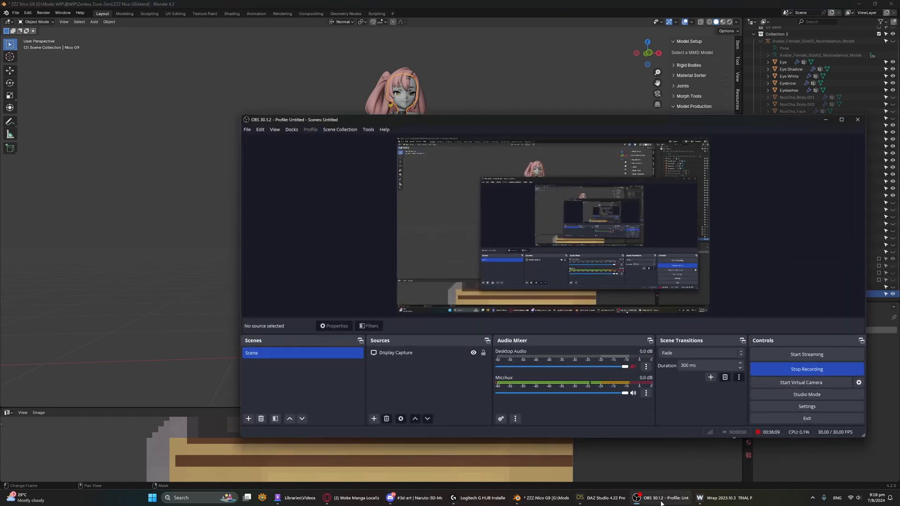
{"action": "left_click", "coordinate": [661, 503]}
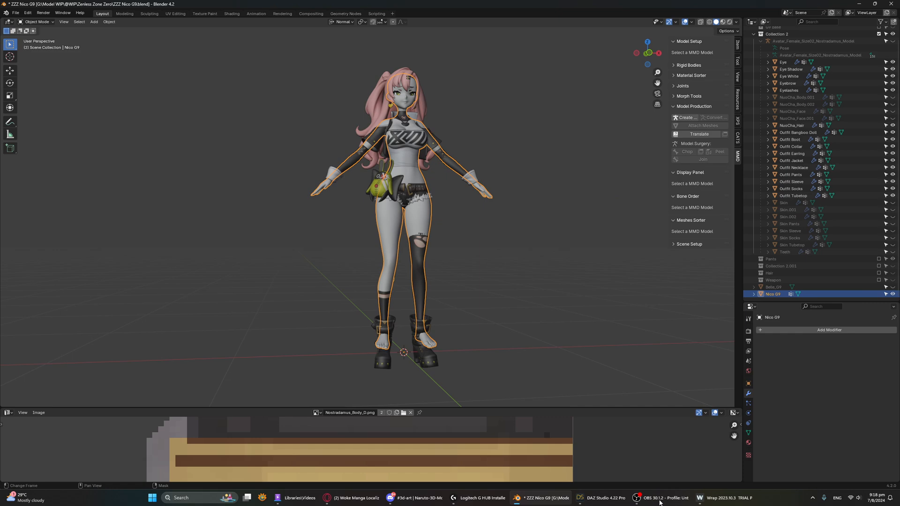
{"action": "left_click", "coordinate": [661, 503]}
{"action": "left_click", "coordinate": [661, 502]}
{"action": "left_click", "coordinate": [677, 503]}
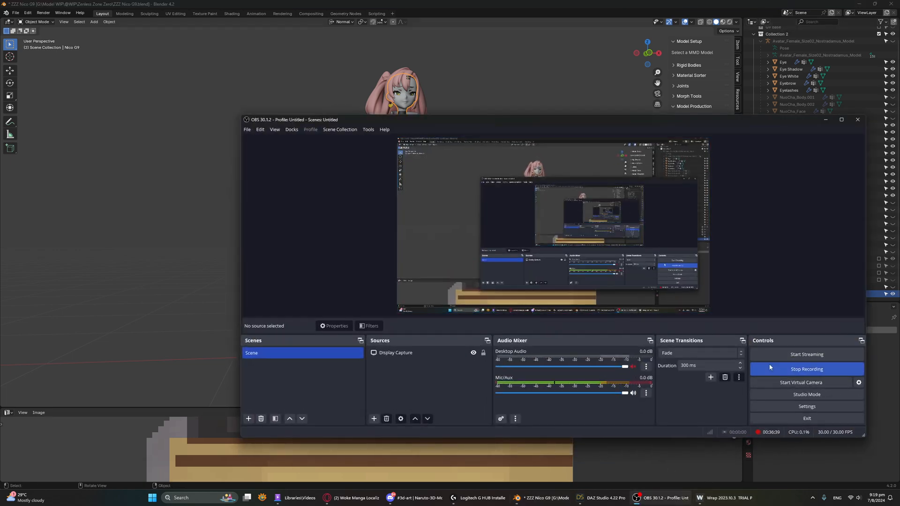